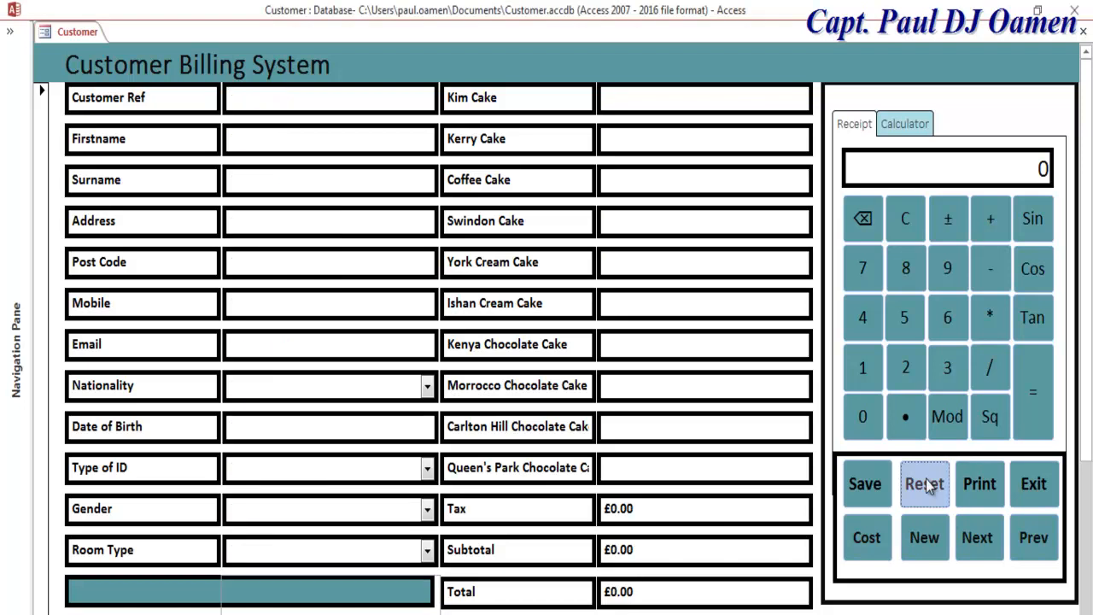
Step: Enter the customer's reference, first name and surname
click(292, 97)
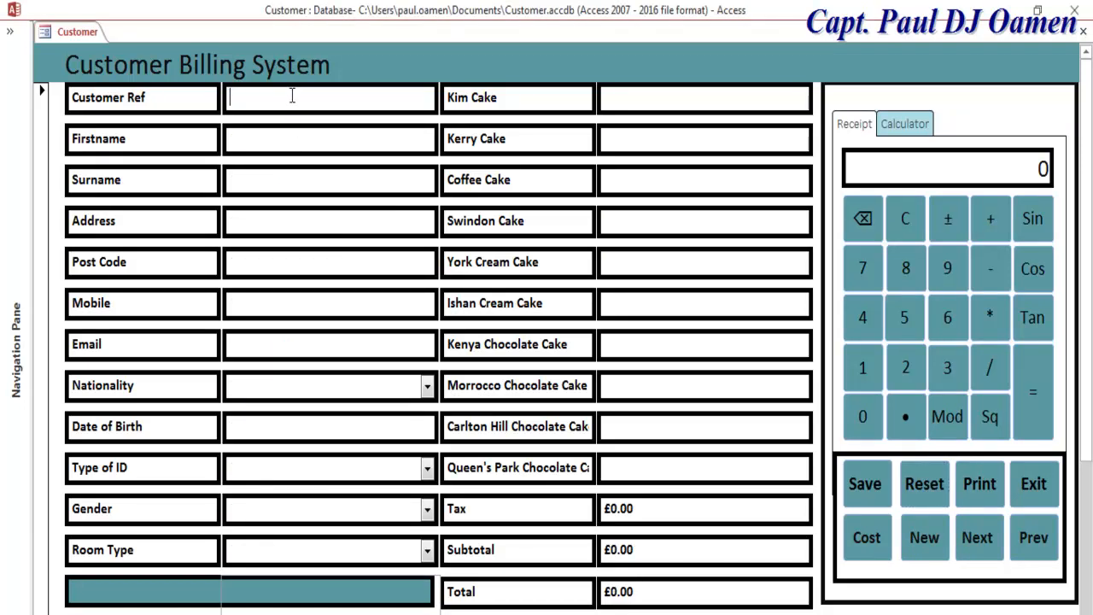
text(545r54)
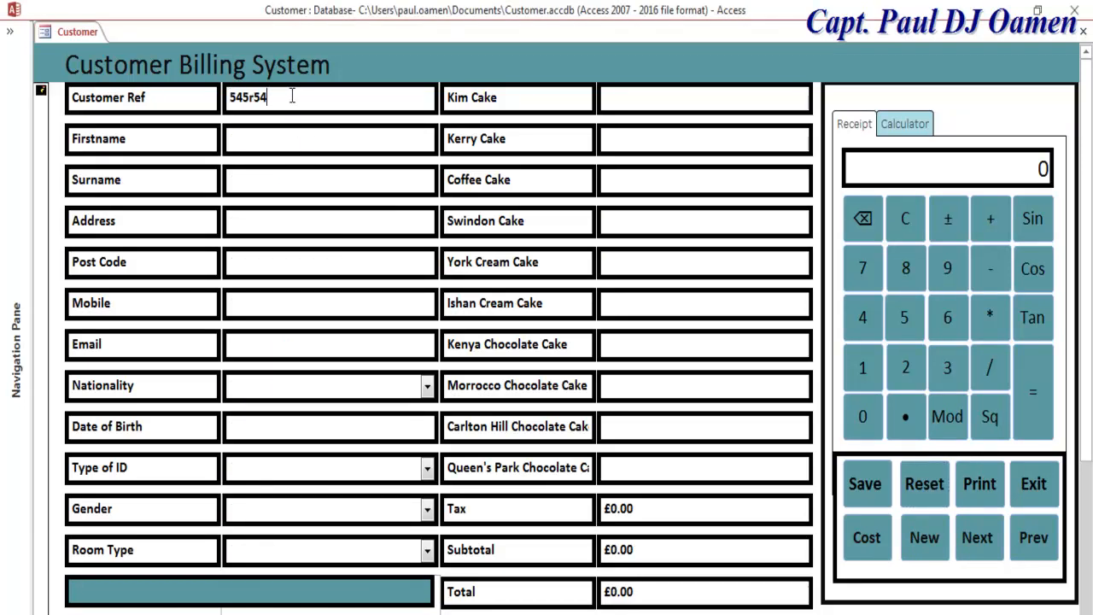
click(274, 133)
text(Peter)
click(288, 174)
text(Parker)
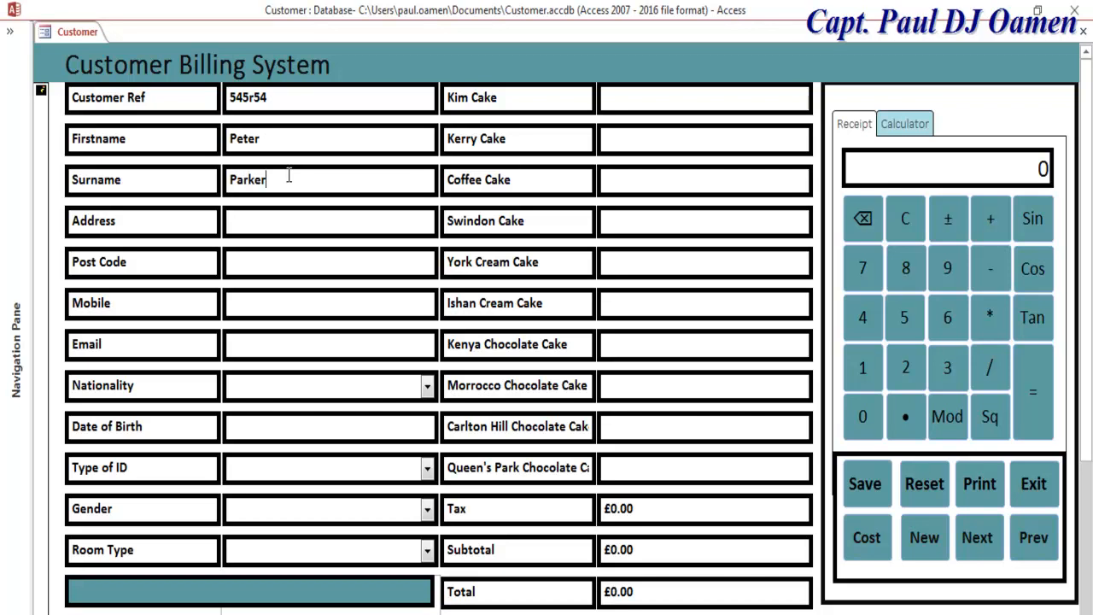
Step: Fill in the customer's address, post code, mobile number and e-mail, fixing capitalisation
click(271, 222)
text(34 par)
key(BackSpace)
key(BackSpace)
key(BackSpace)
text(Par)
click(293, 259)
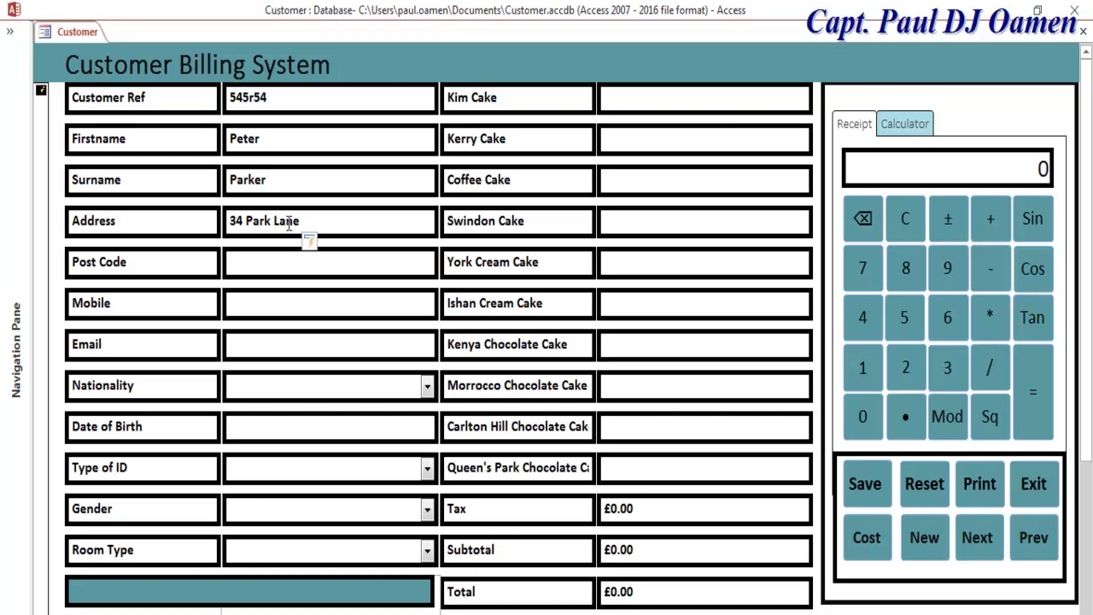
text(we33)
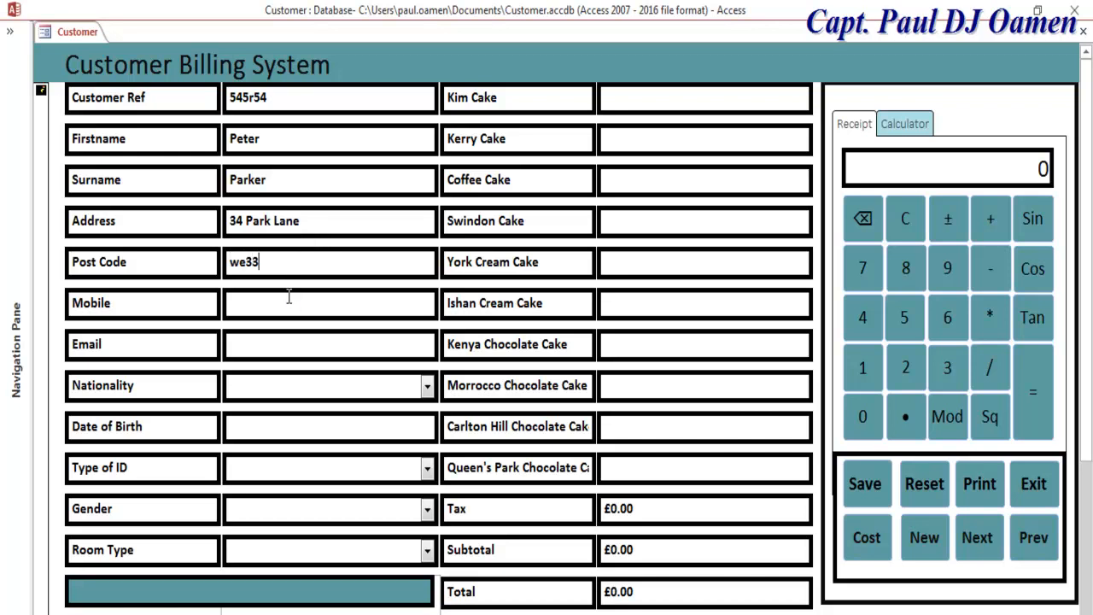
drag(246, 263, 223, 268)
text(WE)
click(248, 303)
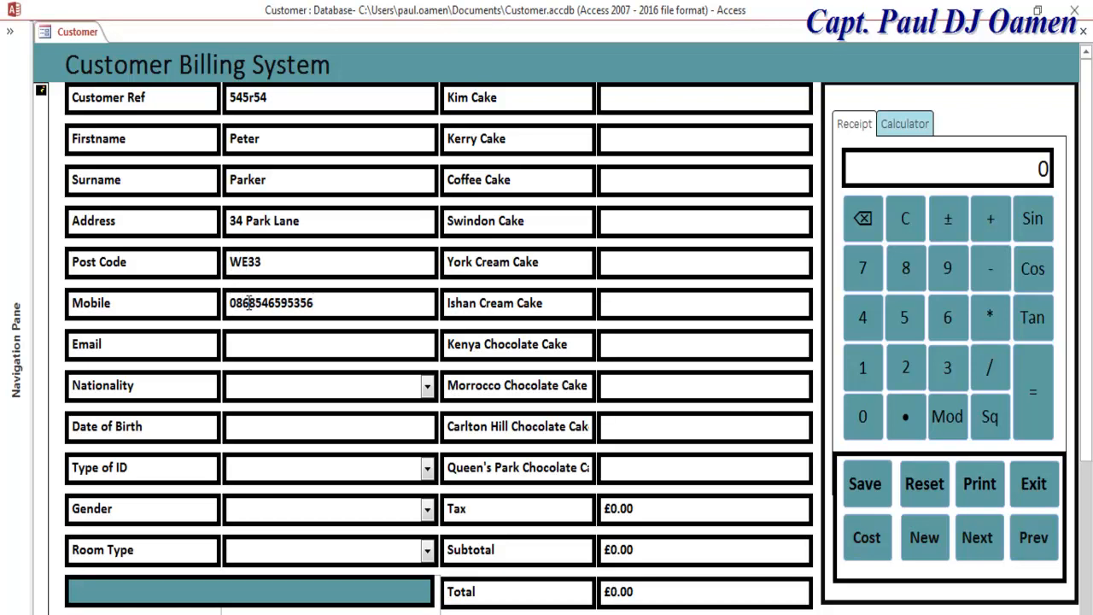
click(287, 347)
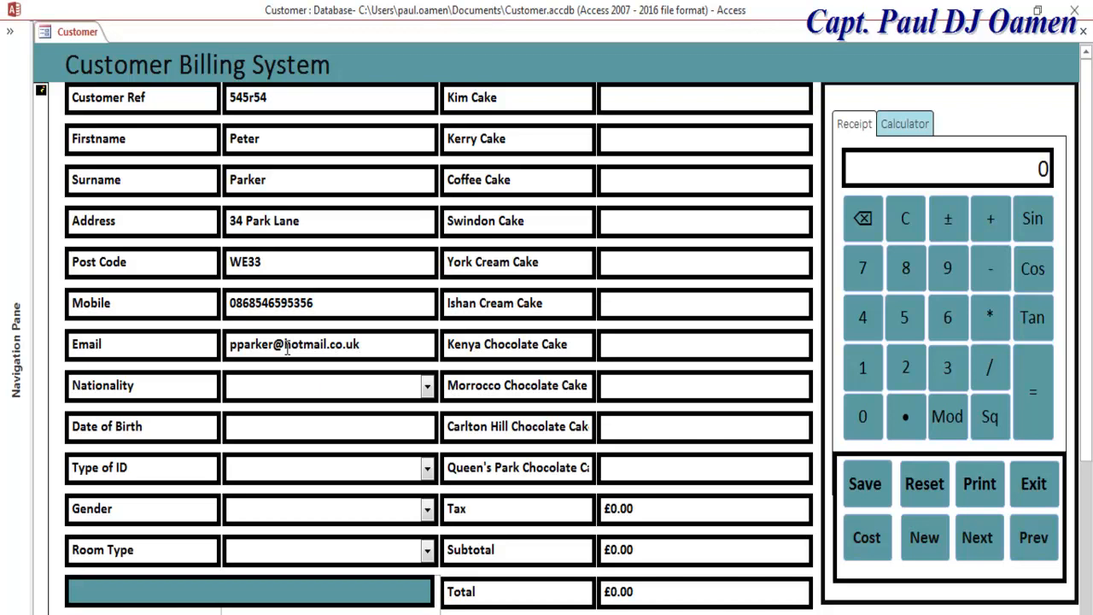
Step: Set the nationality to Canada and enter the customer's date of birth
click(427, 387)
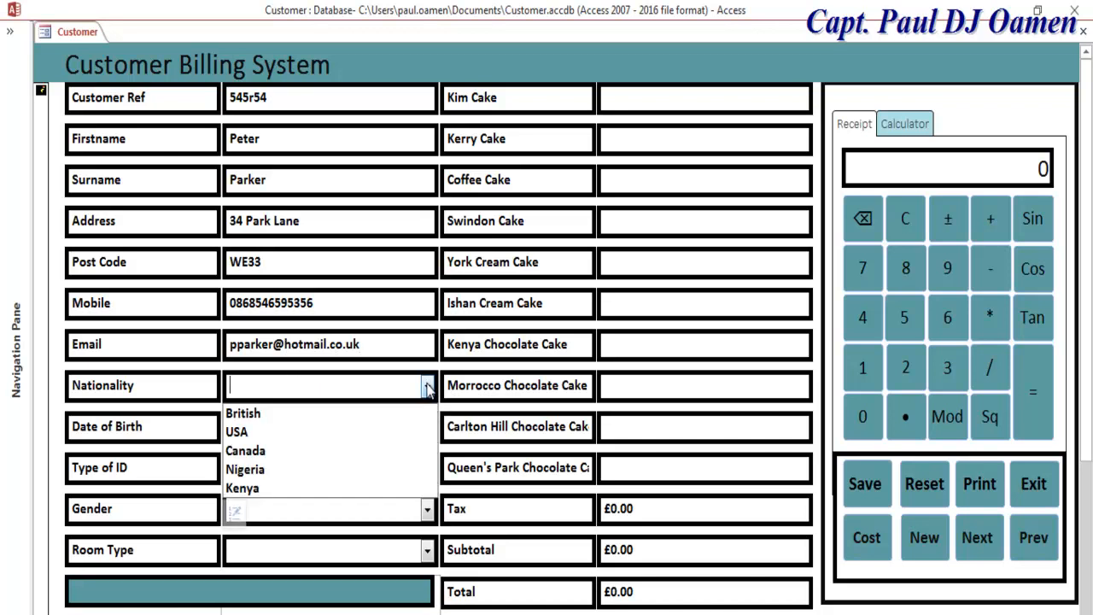
click(281, 450)
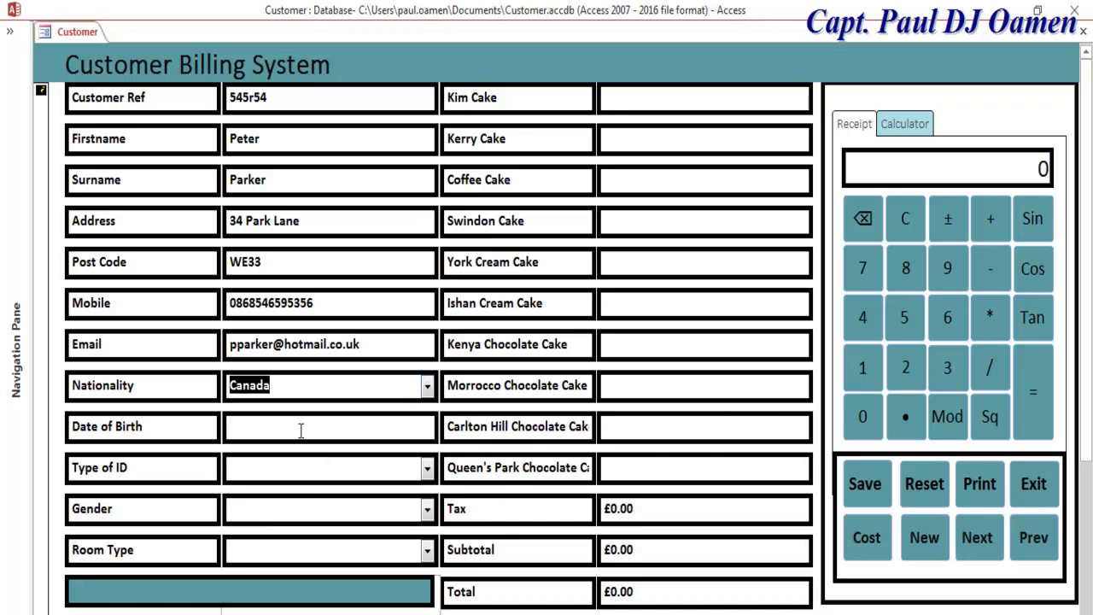
click(303, 428)
text(23)
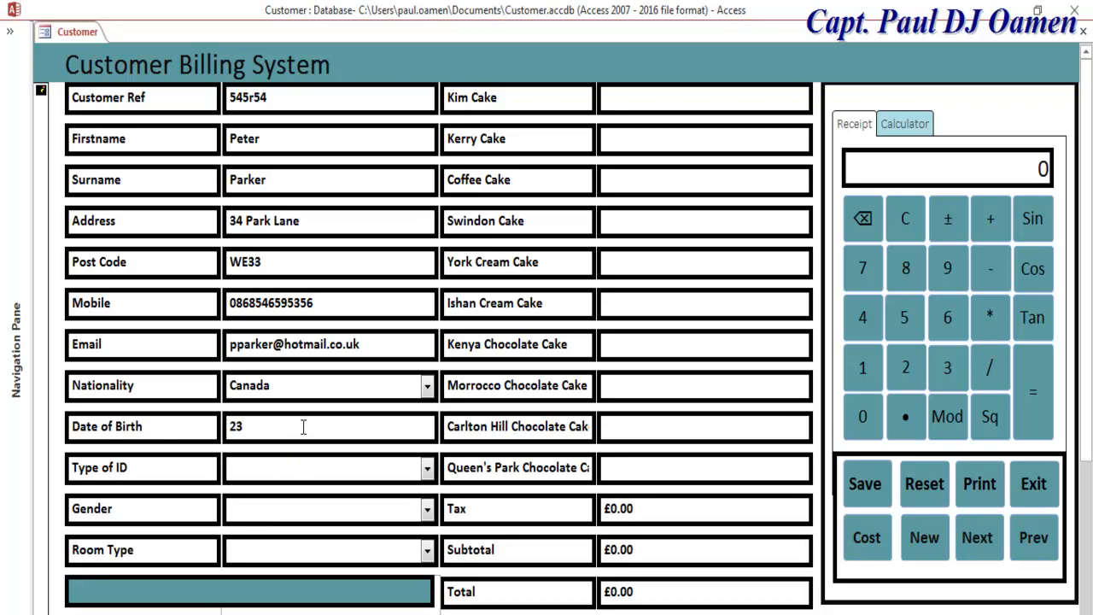
text(/10/1996)
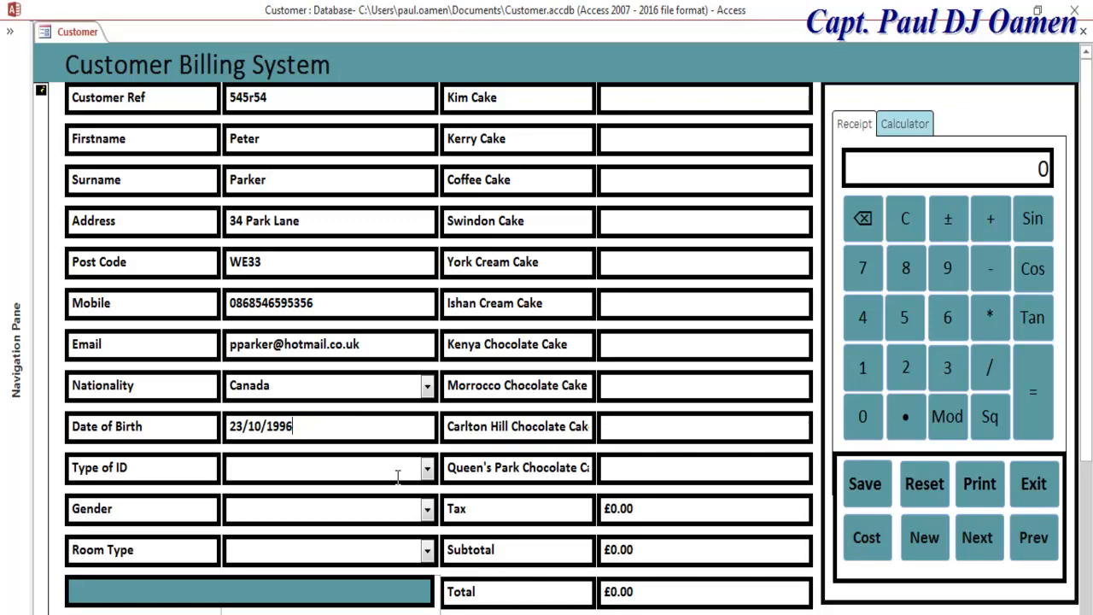
Step: Choose Driving Licence as ID type, Male as gender, and Single as room type
click(427, 469)
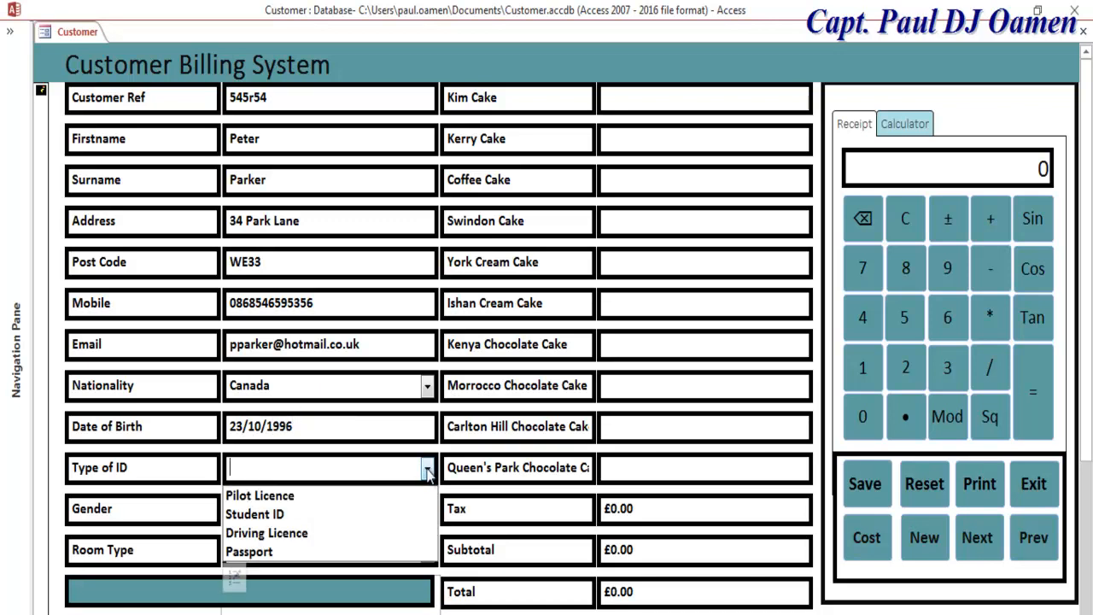
click(346, 514)
click(431, 472)
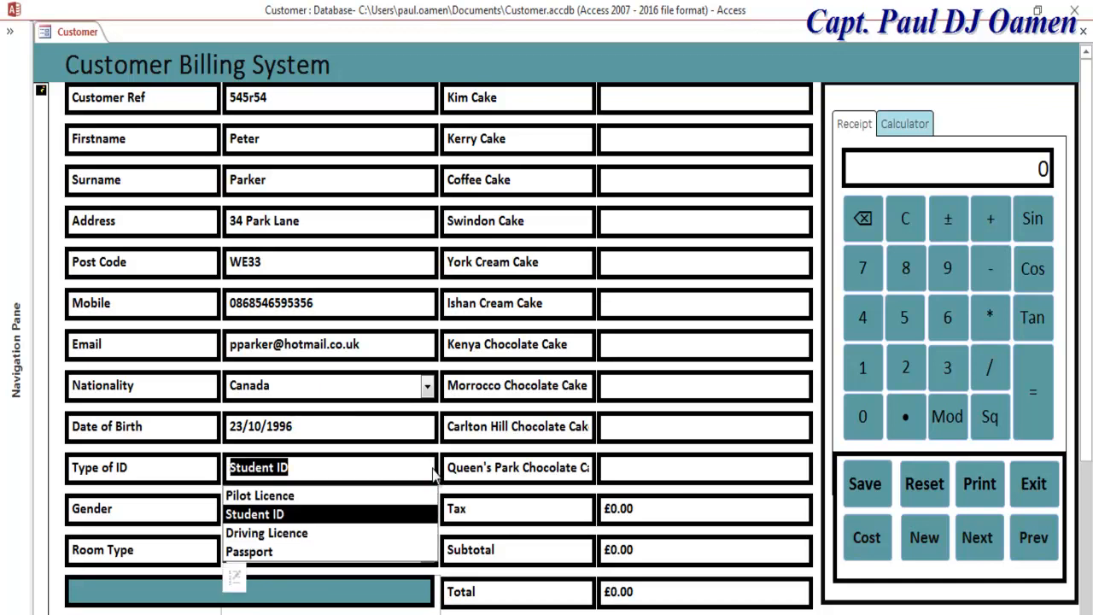
click(332, 533)
click(427, 510)
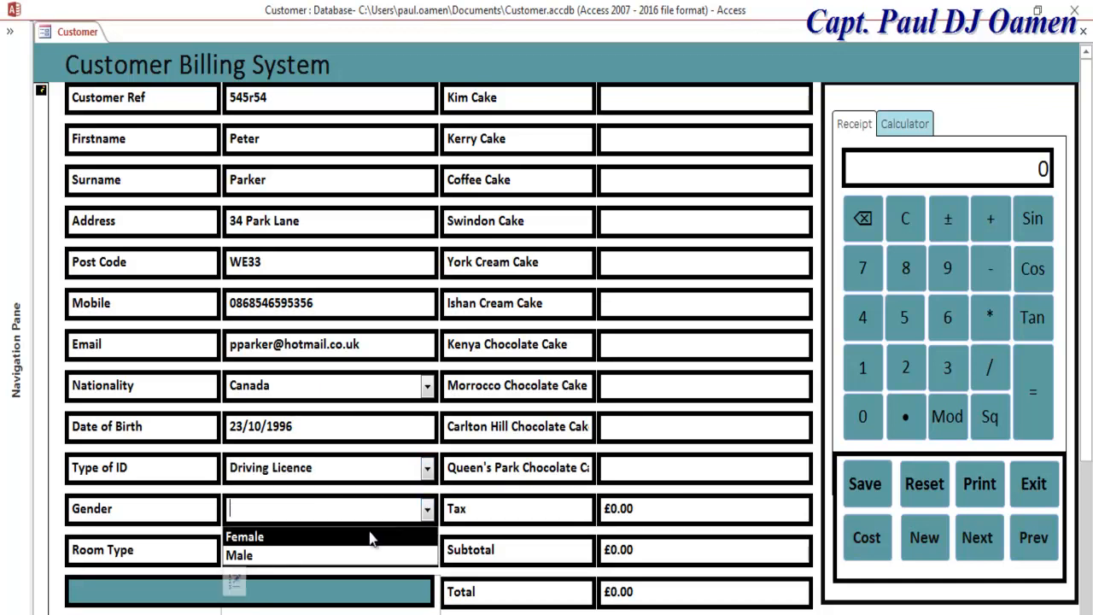
click(285, 556)
click(429, 551)
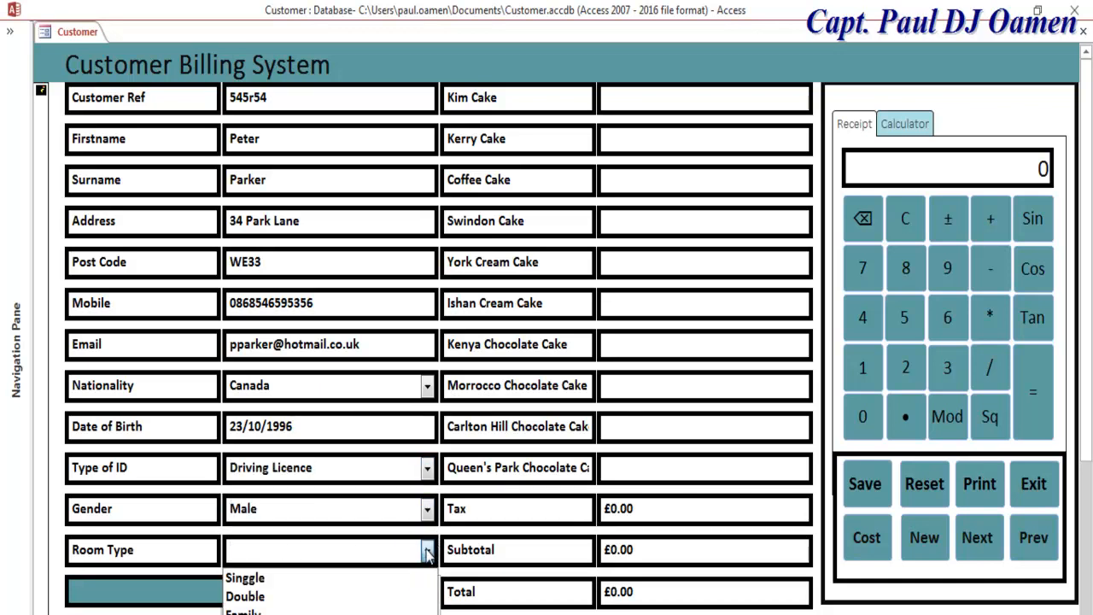
click(278, 578)
click(265, 551)
key(BackSpace)
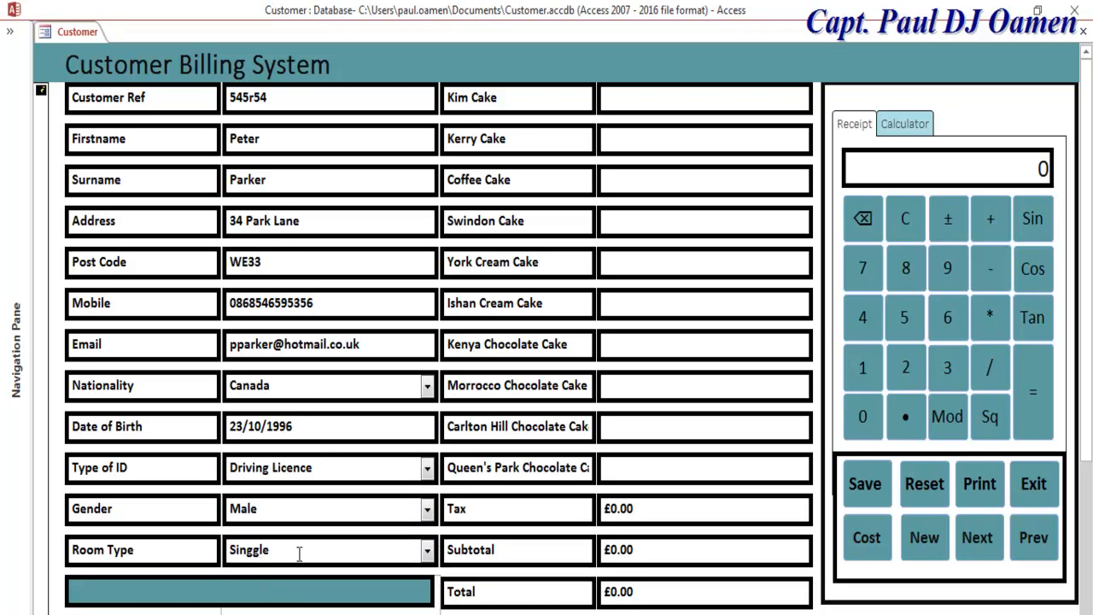
Step: Enter quantities for each cake and calculate the bill to a £49.22 total
click(653, 96)
text(3/)
text(1)
click(659, 180)
text(2)
click(639, 218)
text(3)
click(621, 260)
text(1)
click(618, 299)
text(3)
click(615, 345)
text(34)
click(625, 384)
text(4)
click(620, 438)
text(2)
click(626, 472)
text(1)
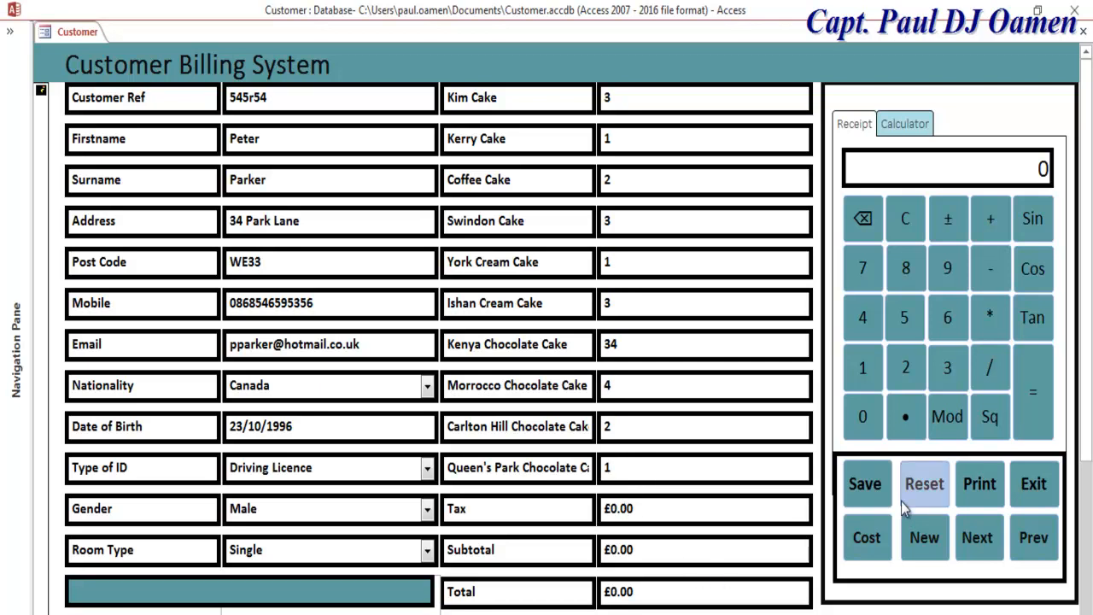
click(867, 546)
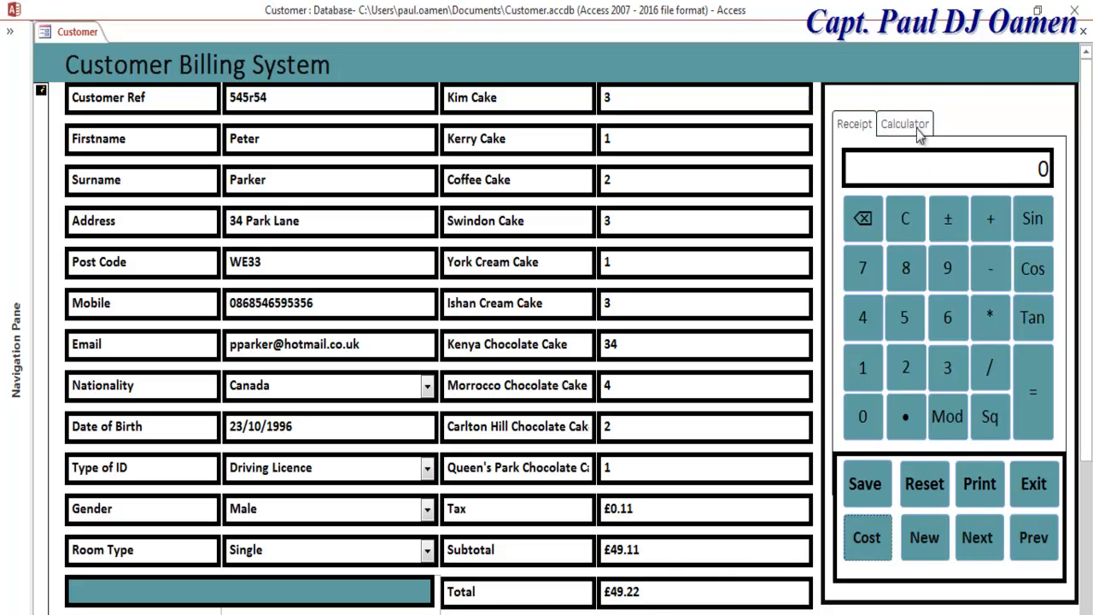
Step: Compute 859 × 4 on the form's calculator keypad
click(907, 270)
click(904, 318)
click(950, 268)
click(990, 317)
click(863, 318)
click(1044, 395)
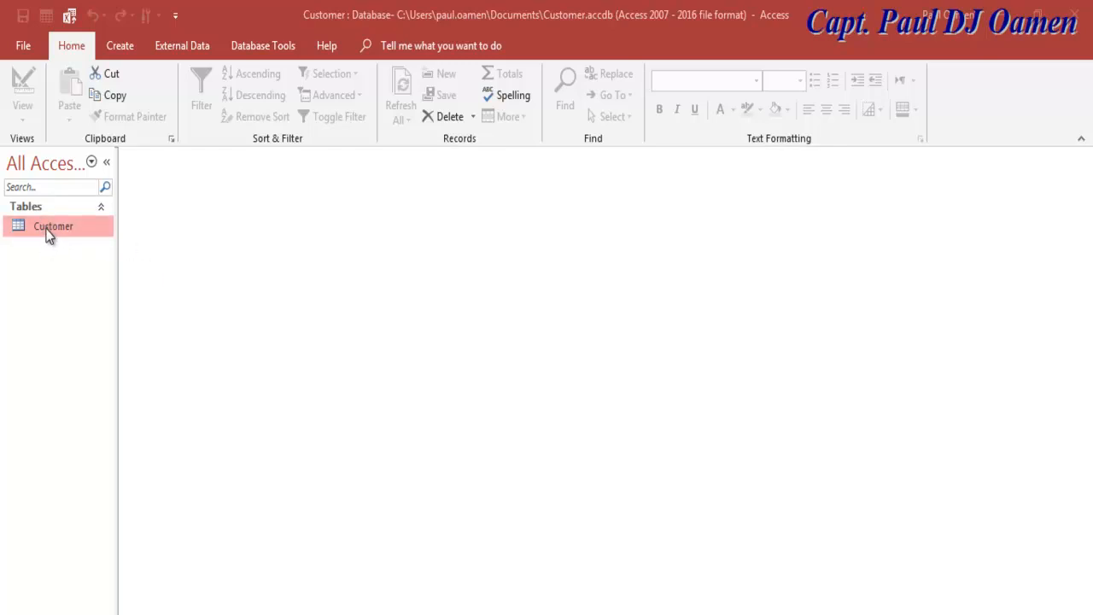
Step: Open the Customer table in Design View, inspect the Nationality field, then close it
right_click(48, 235)
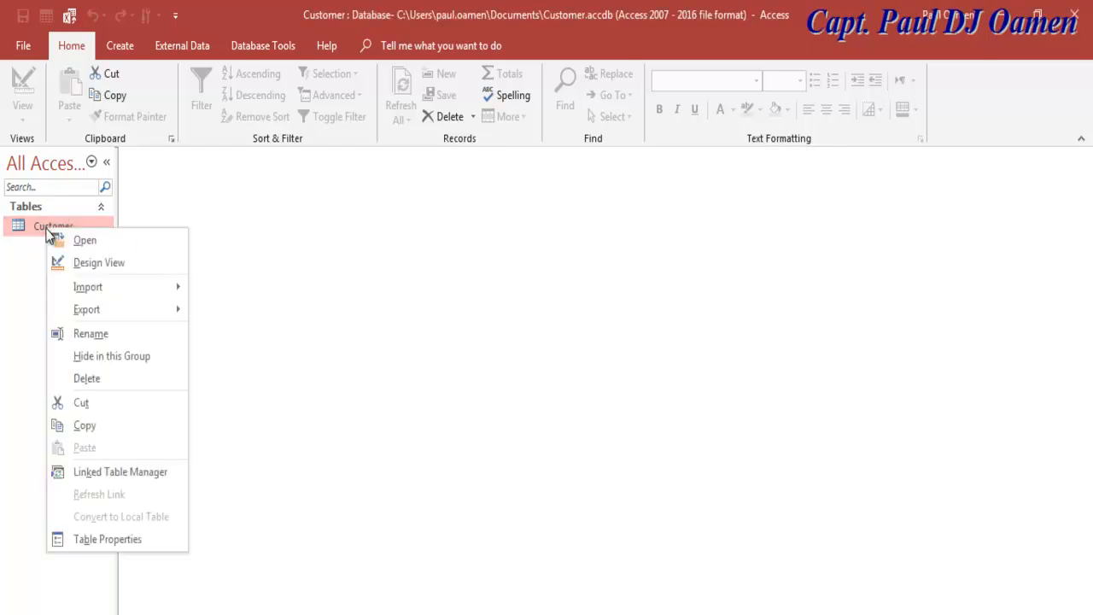
click(92, 268)
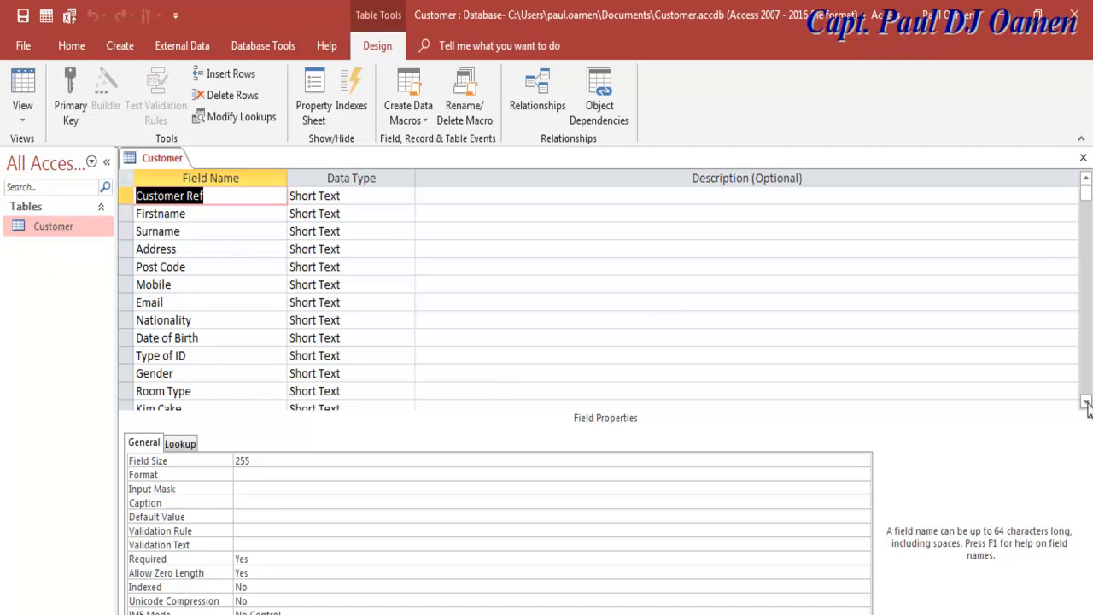
click(817, 320)
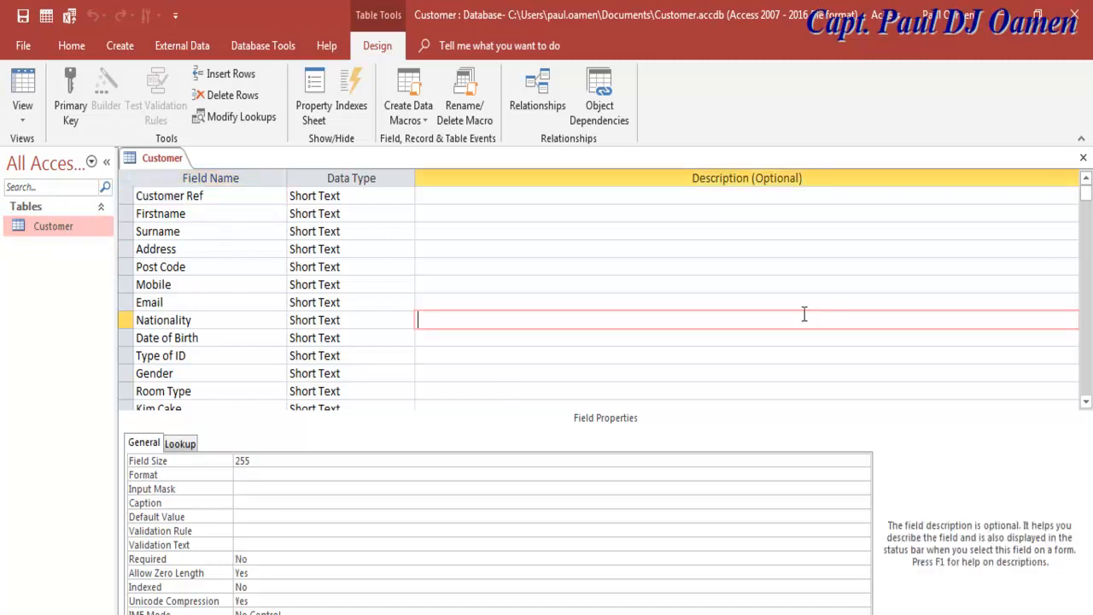
click(1083, 157)
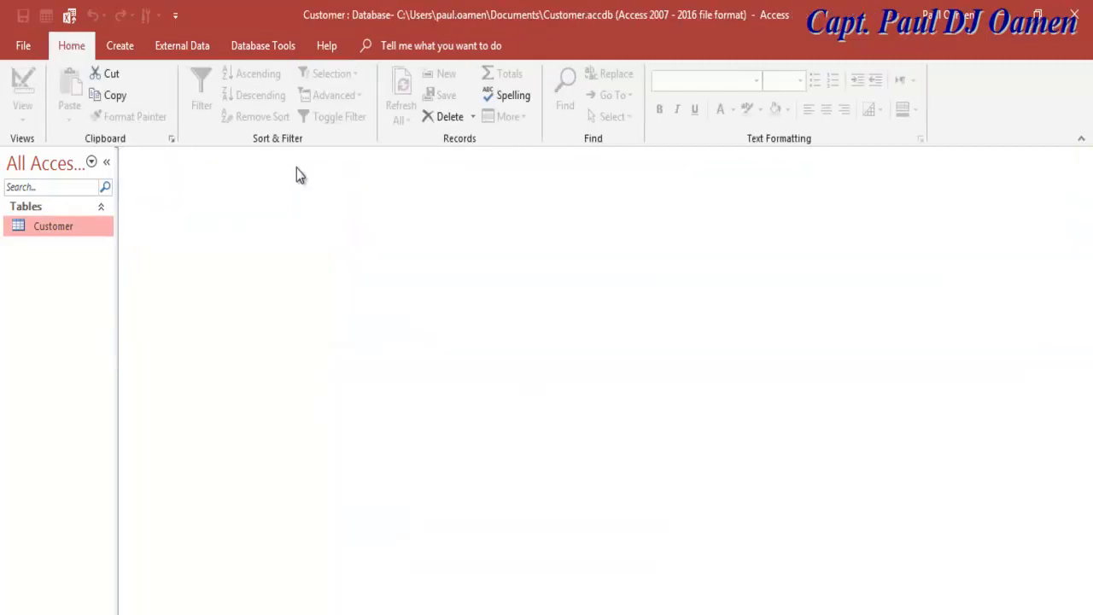
click(121, 48)
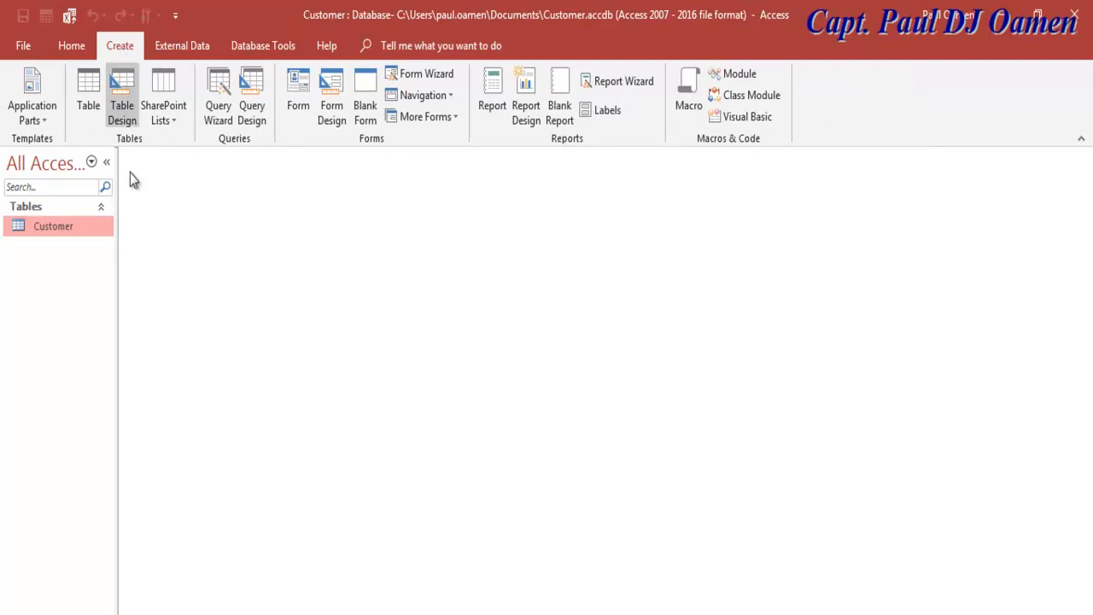
Step: Create a new form from the Customer table and widen its design area to about 37 cm
click(299, 90)
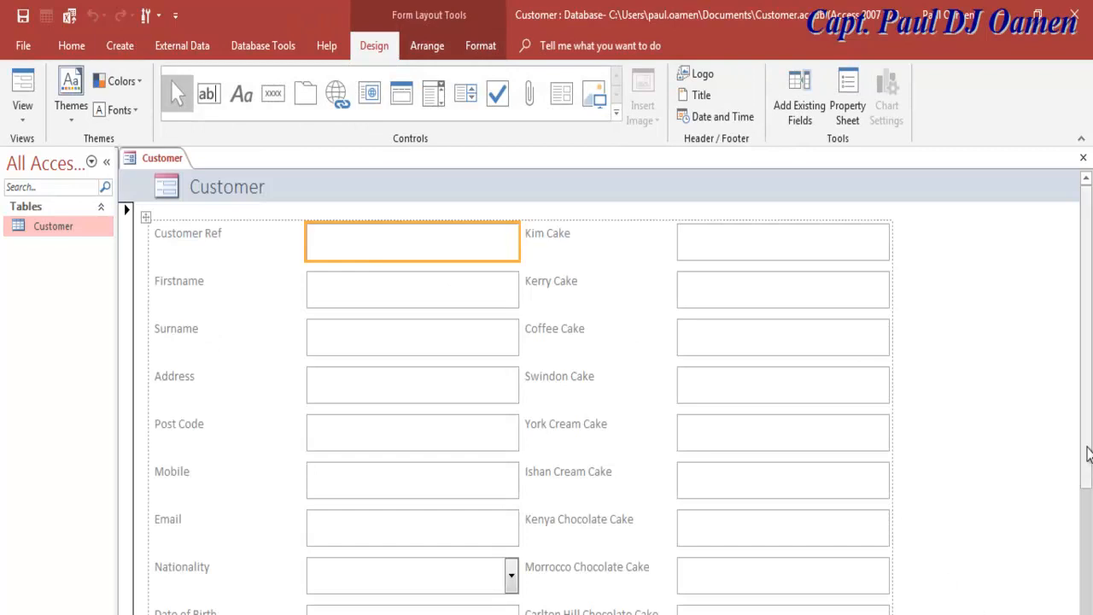
drag(1089, 461, 1090, 585)
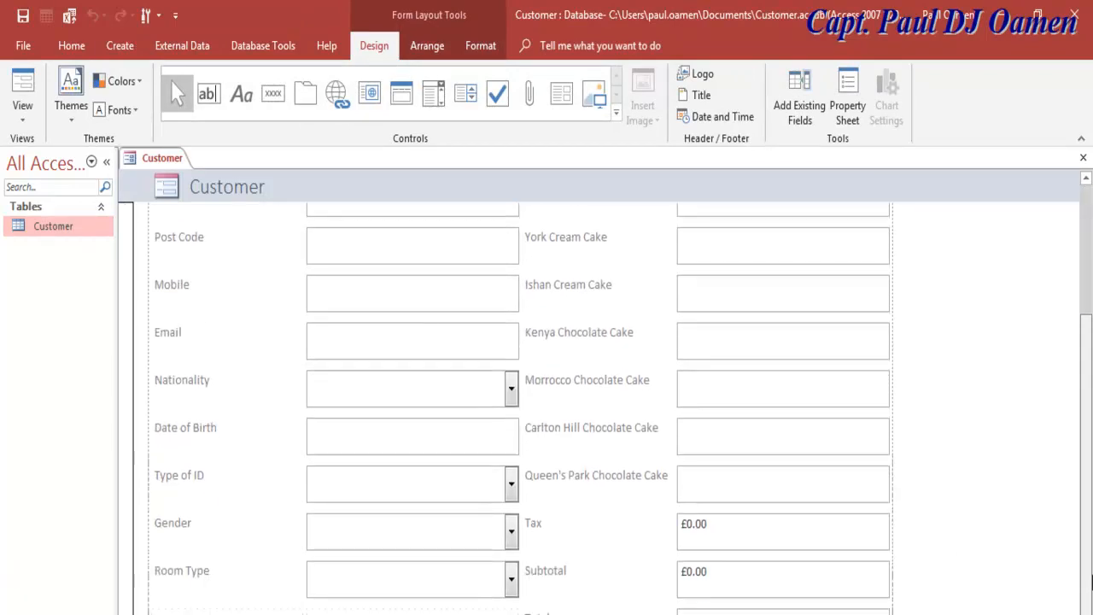
click(106, 162)
right_click(44, 162)
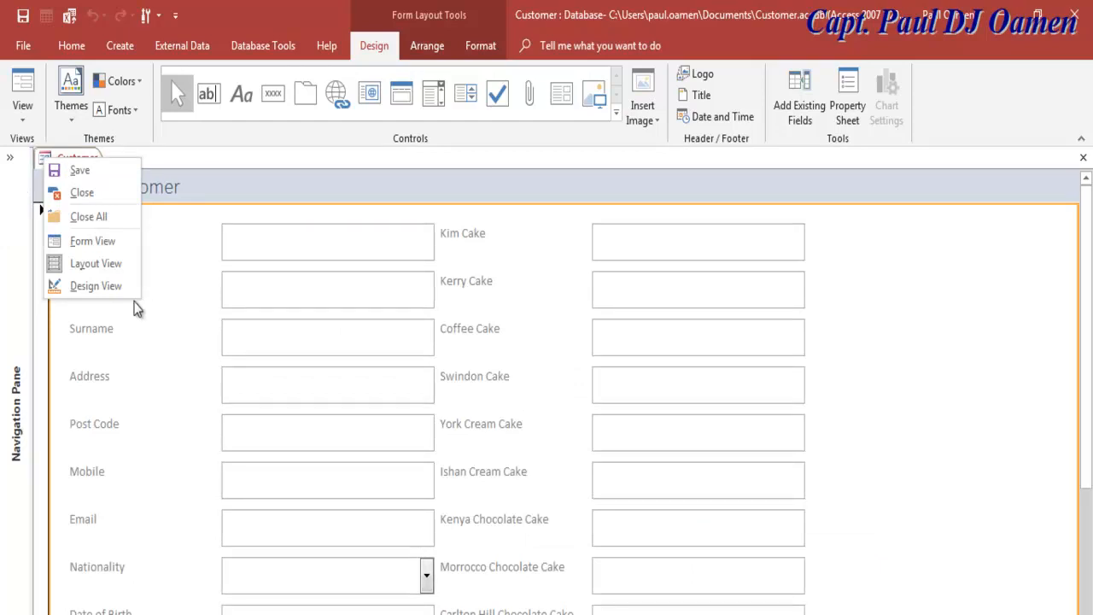
click(81, 286)
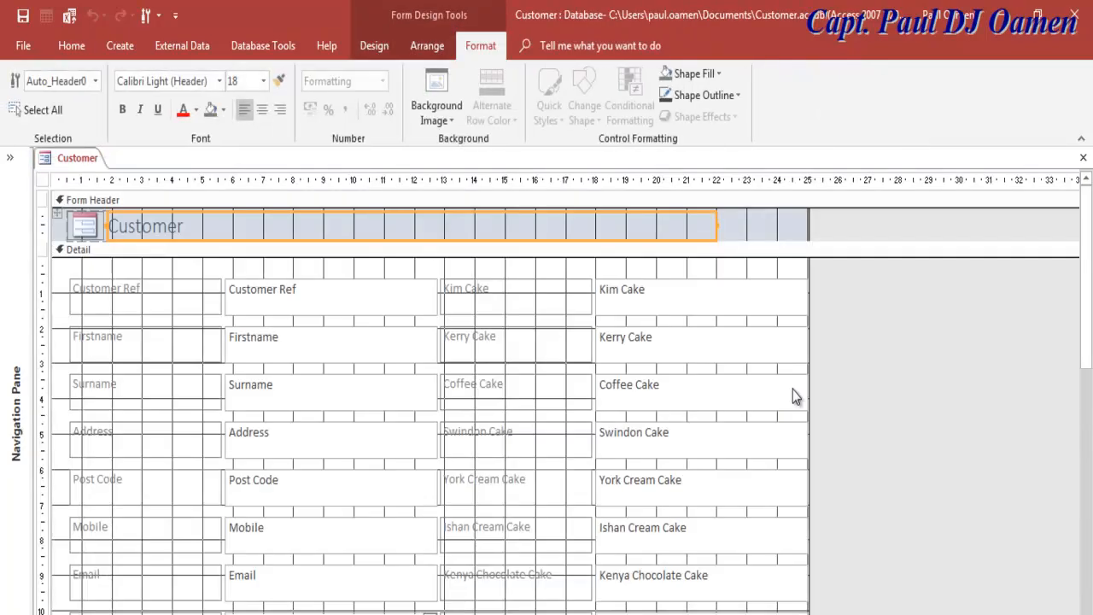
scroll(480, 410, right, 5)
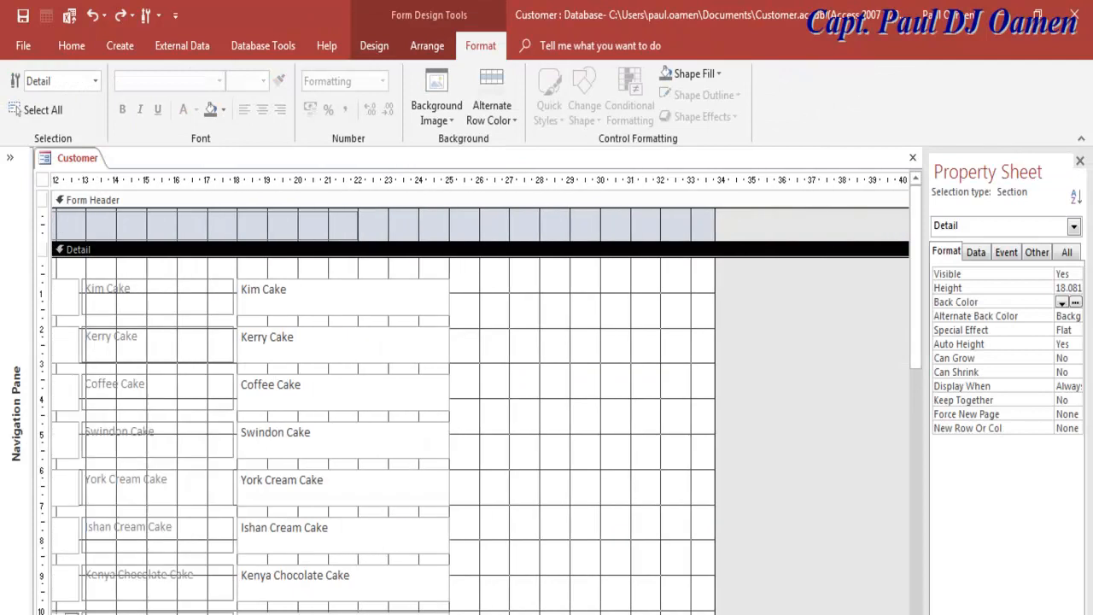
drag(714, 483, 813, 477)
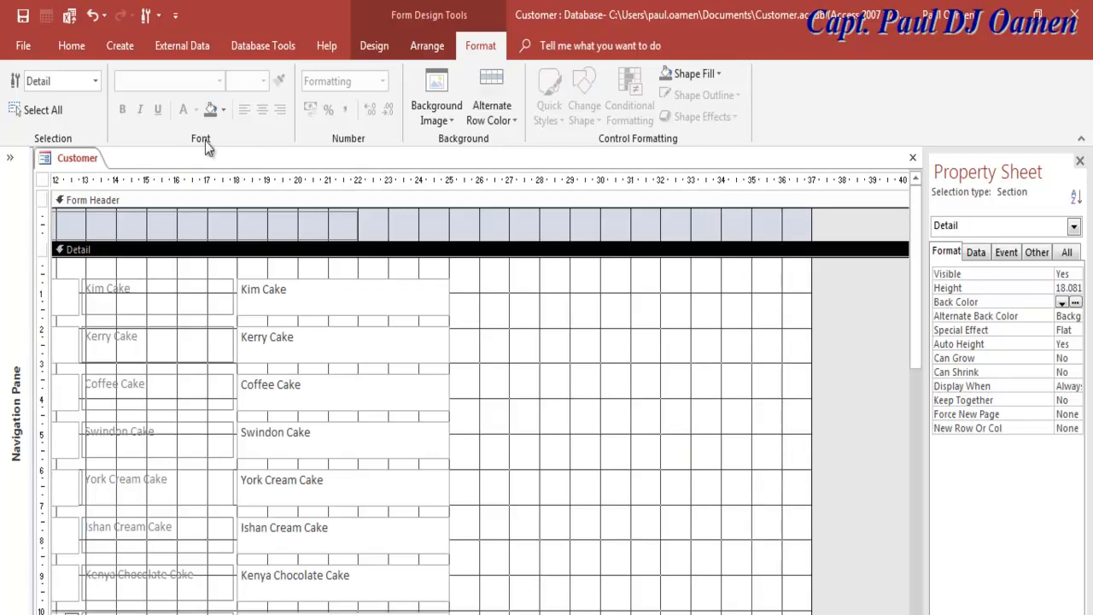
Step: Bring up the Create commands
click(123, 49)
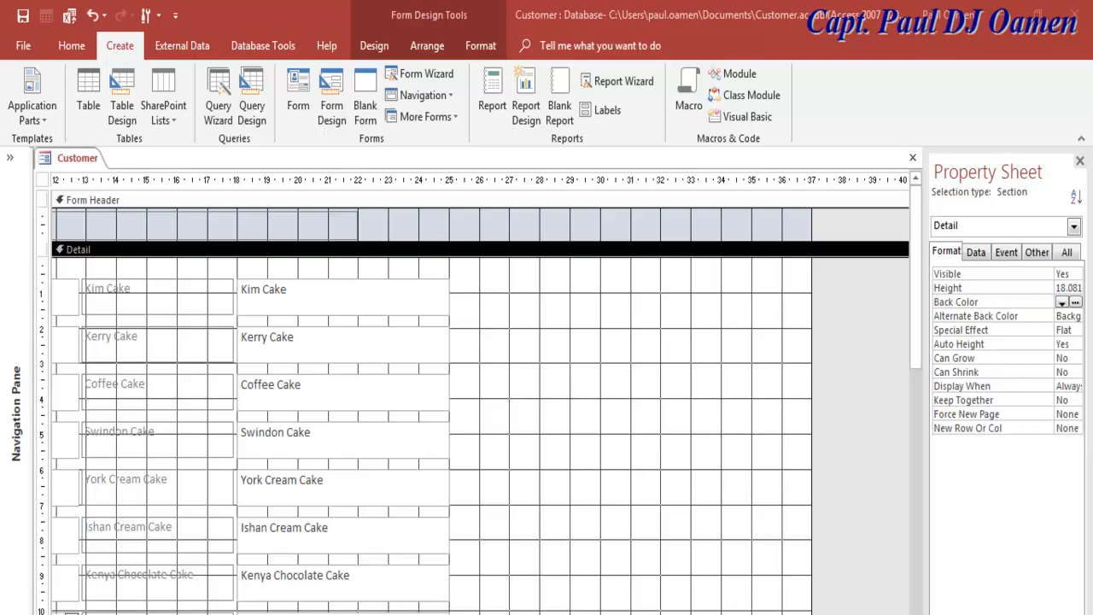
Step: Draw an empty option group, Frame155, right of the cake fields and stretch it to 13.3 cm
click(376, 45)
click(520, 113)
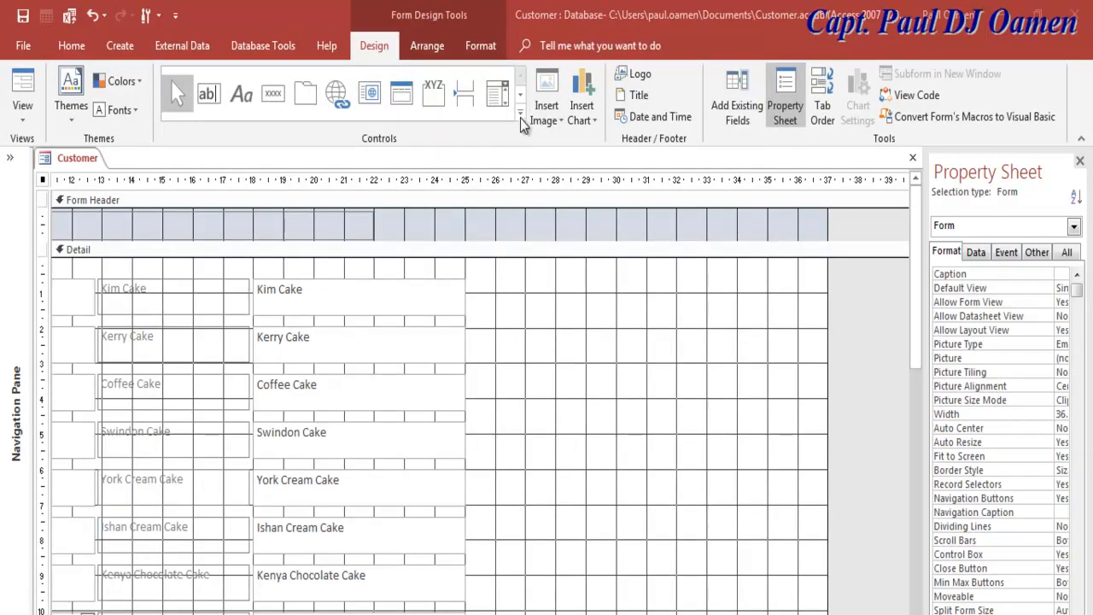
click(434, 95)
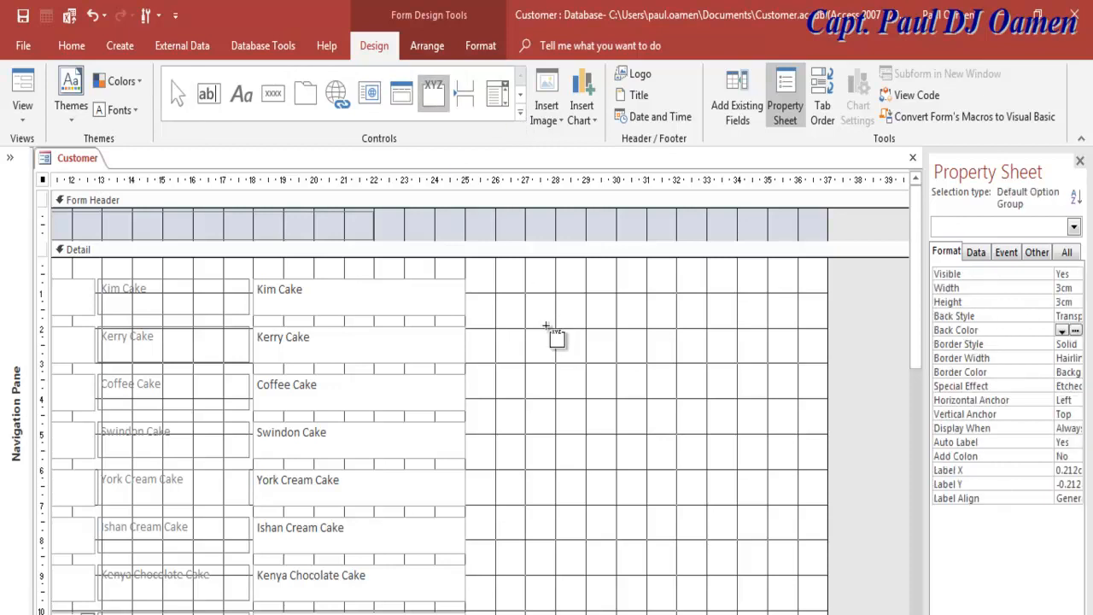
drag(488, 292, 799, 614)
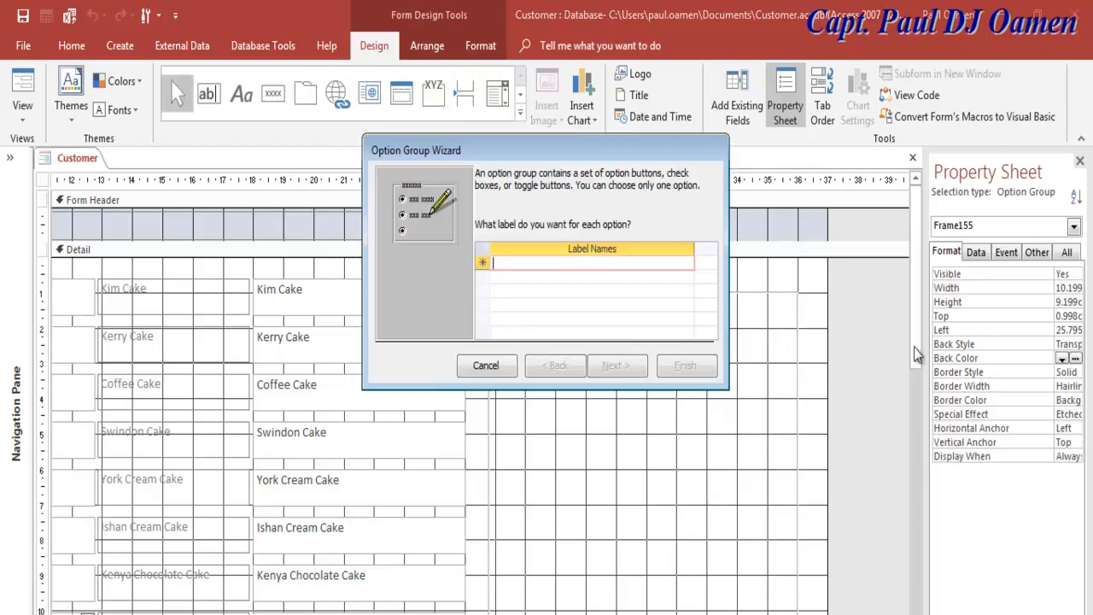
click(505, 371)
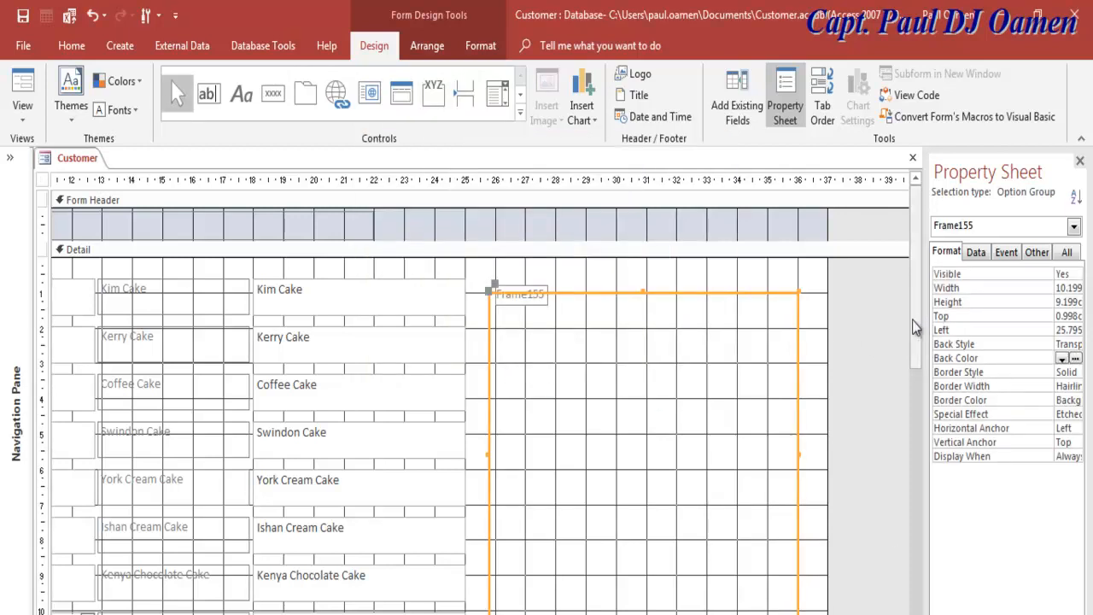
scroll(916, 327, down, 3)
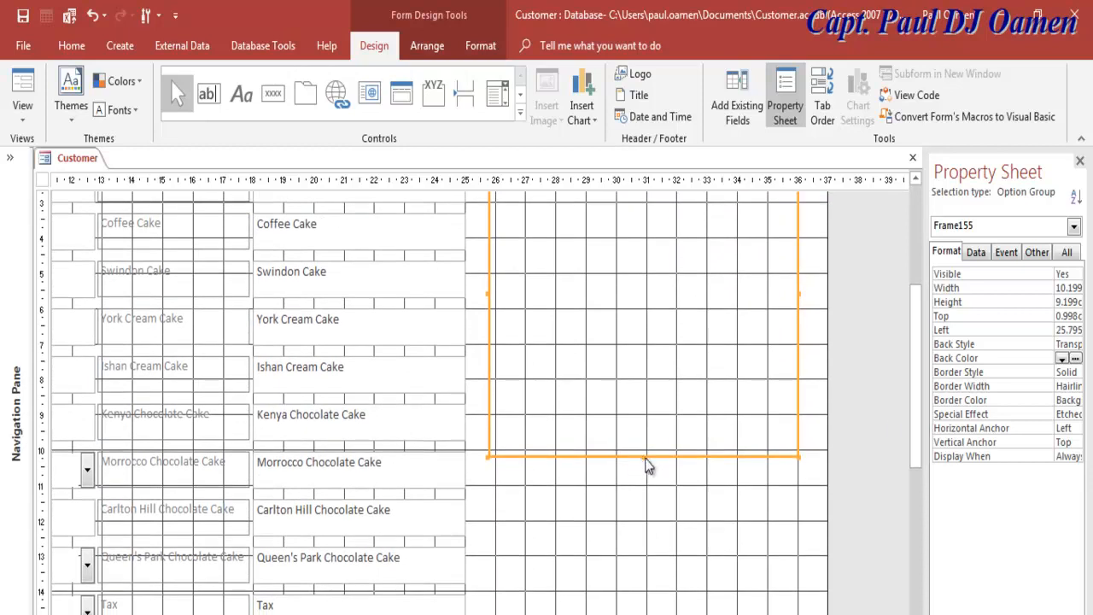
drag(641, 563, 640, 603)
scroll(920, 413, up, 3)
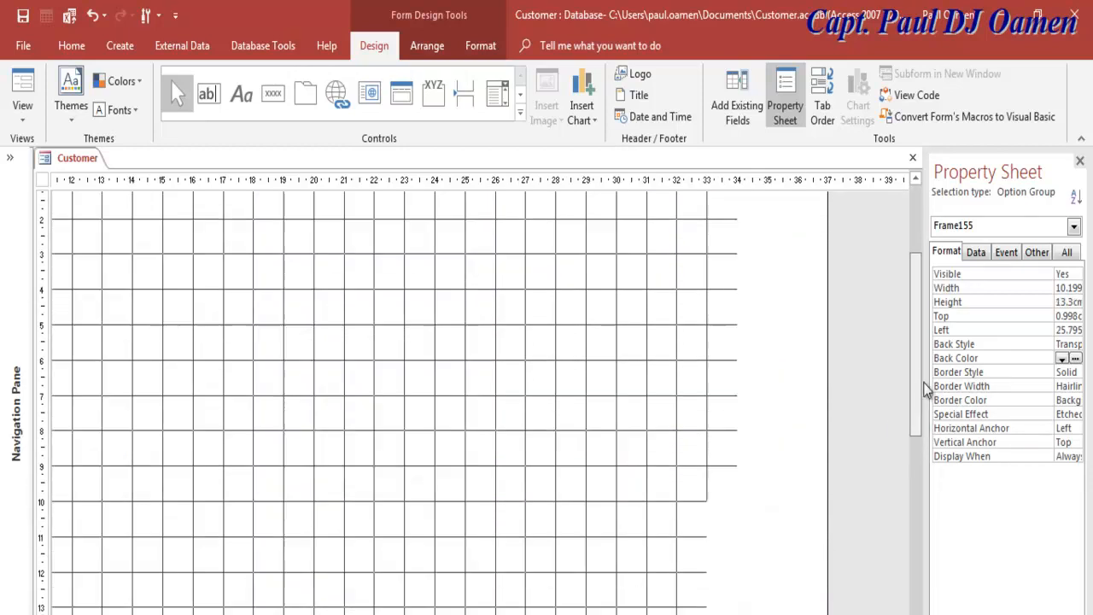
Step: Draw a two-page tab control inside Frame155 and stretch it to about 11 cm tall
click(309, 90)
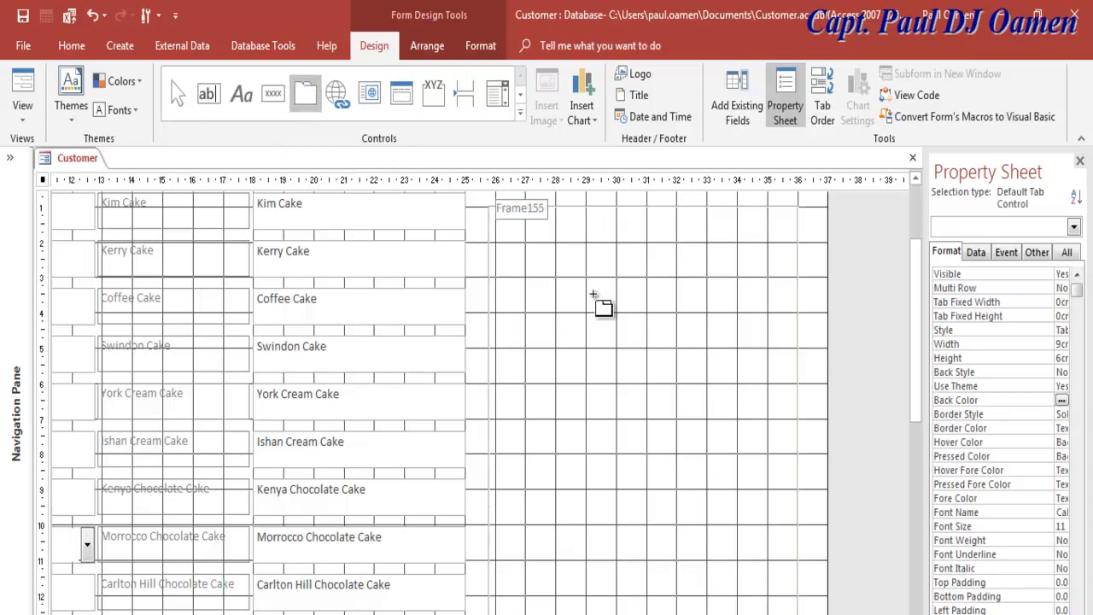
drag(514, 235, 771, 611)
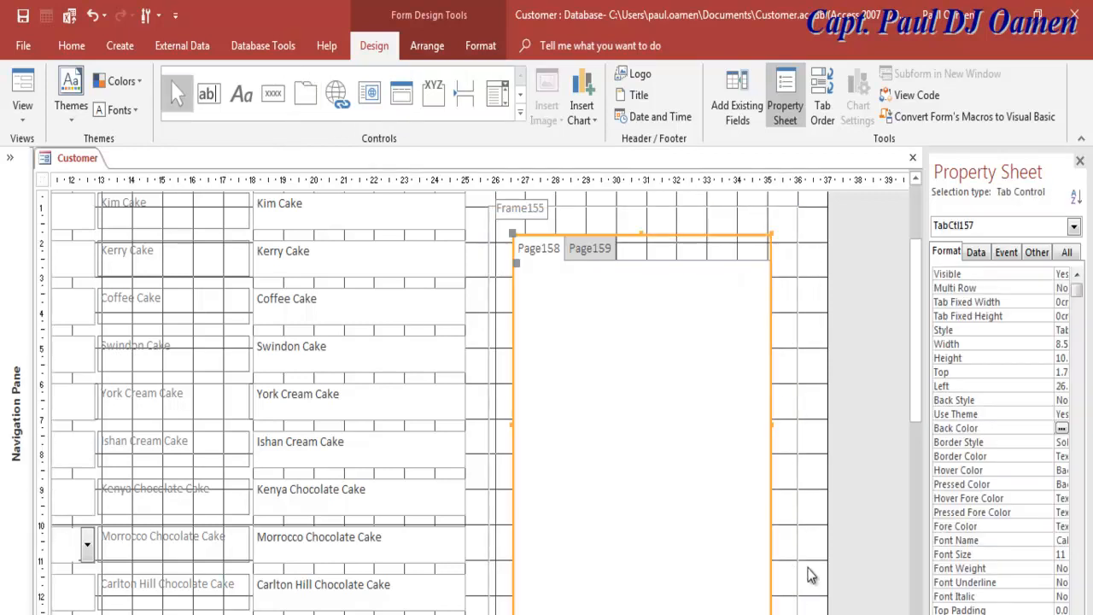
drag(916, 366, 916, 395)
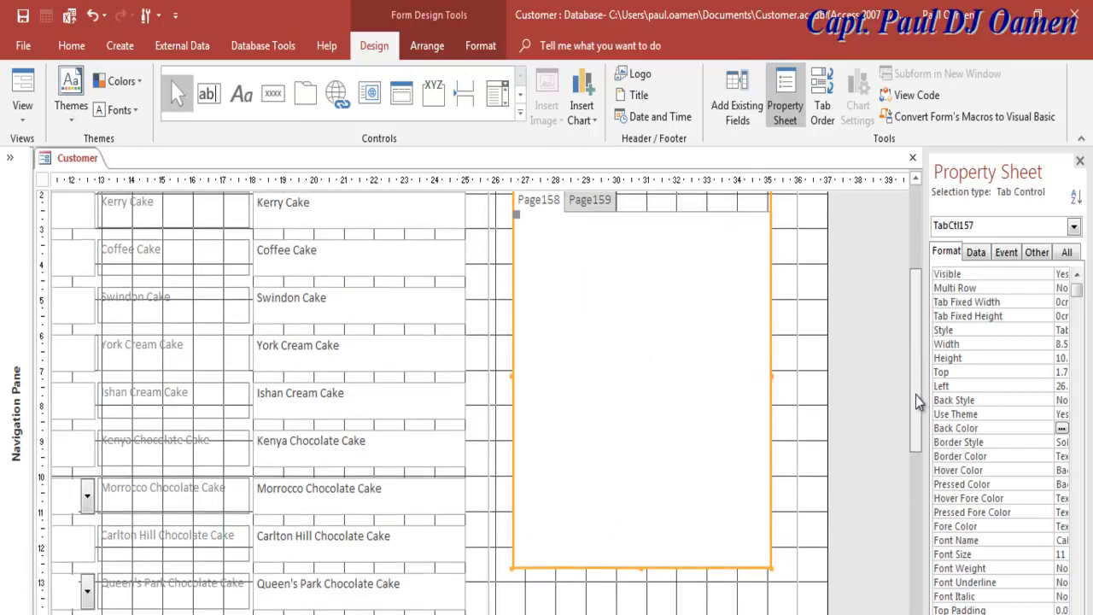
drag(641, 568, 640, 606)
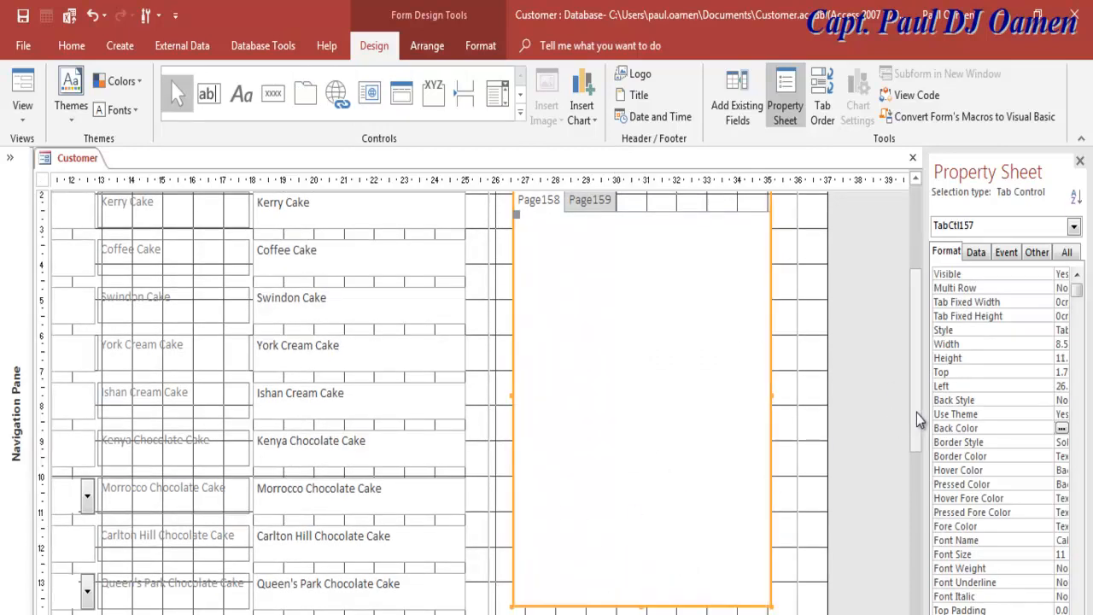
drag(917, 412, 917, 370)
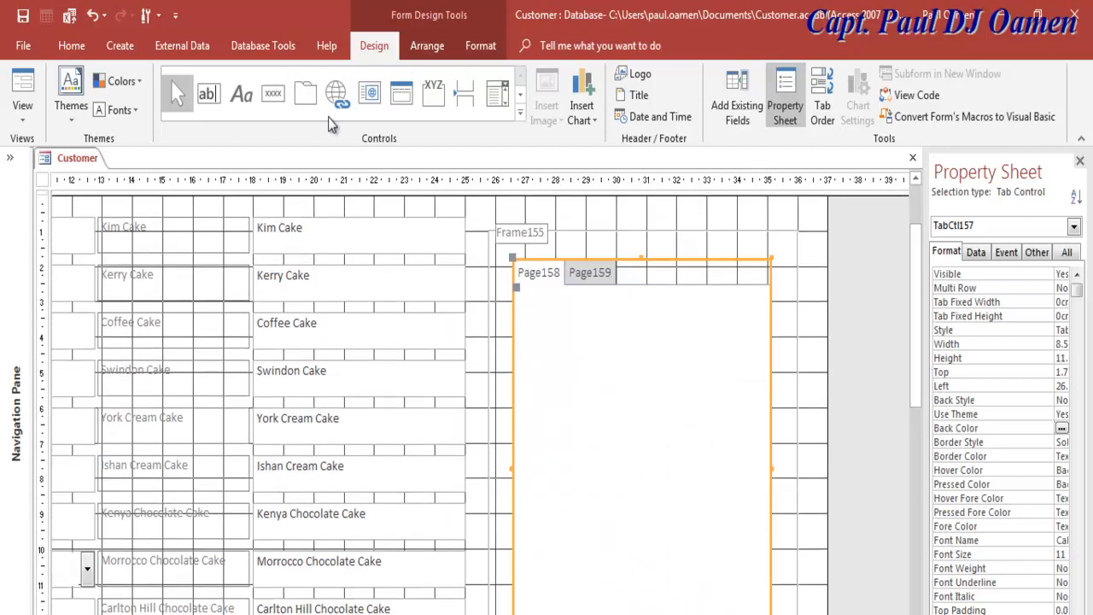
click(496, 397)
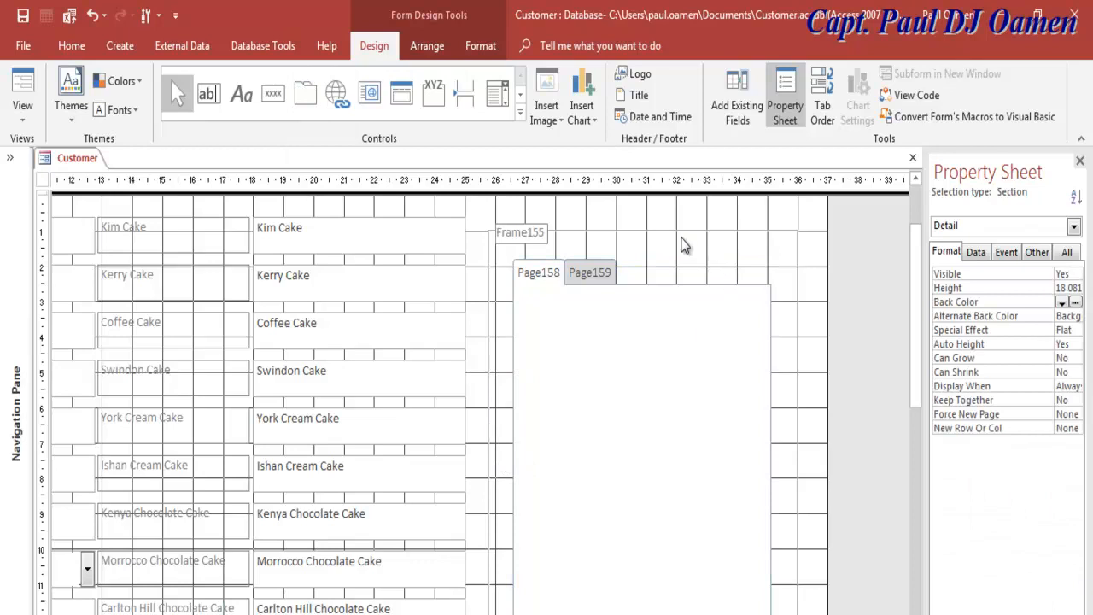
click(537, 231)
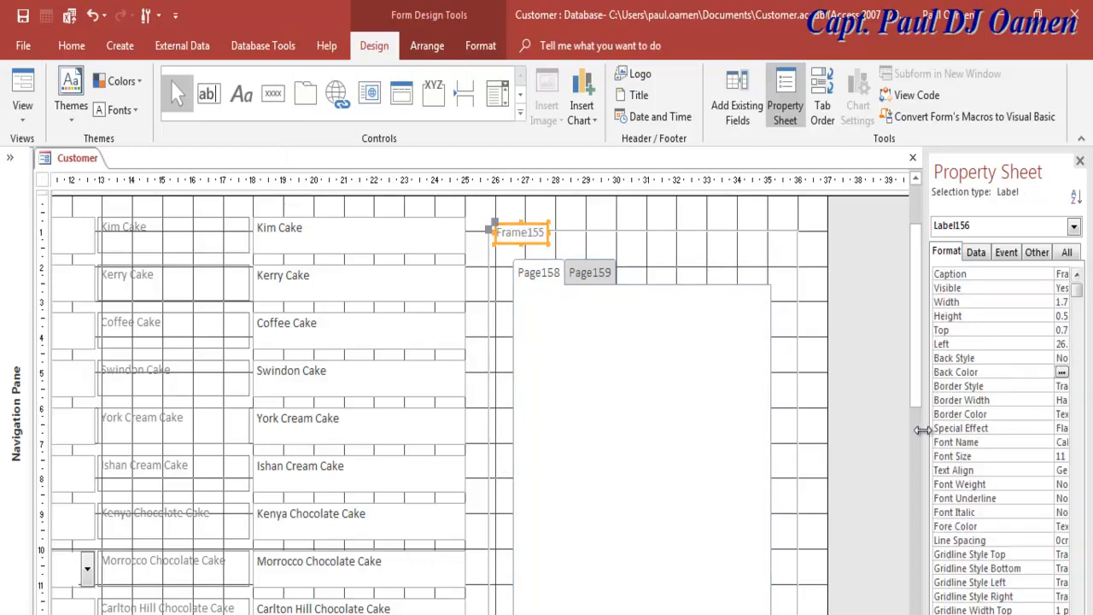
drag(927, 435, 889, 434)
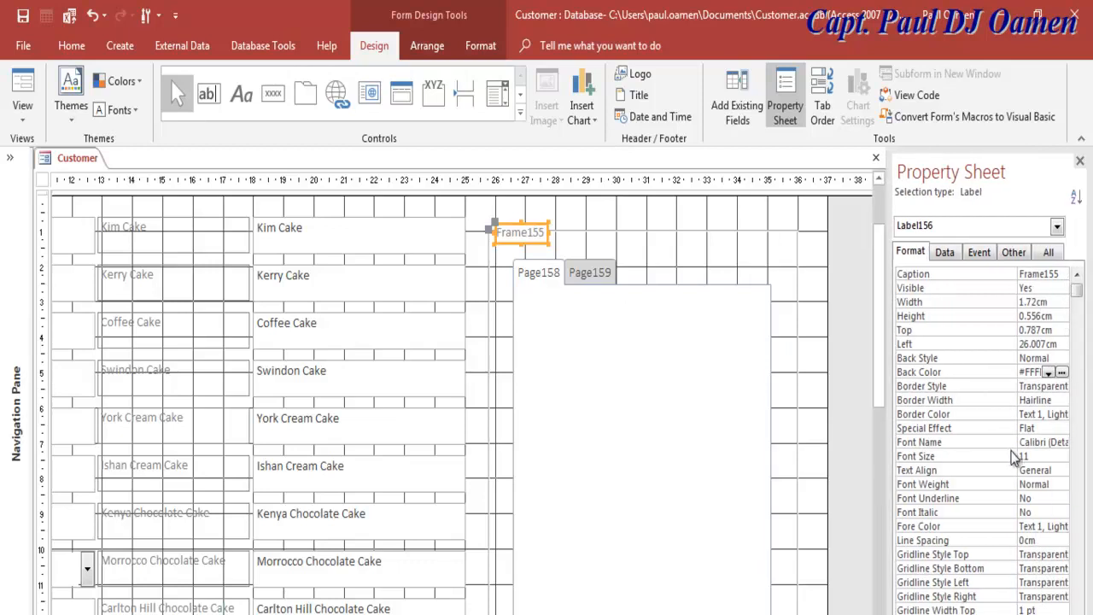
Step: Clear the Frame155 label's caption and delete the label from the form
click(945, 254)
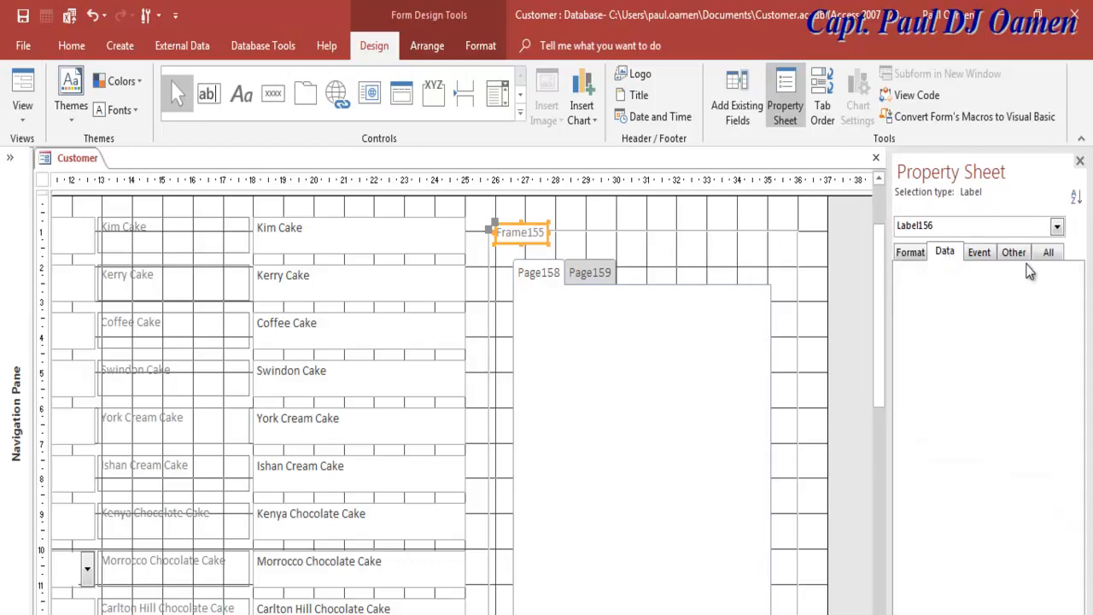
click(979, 252)
click(913, 254)
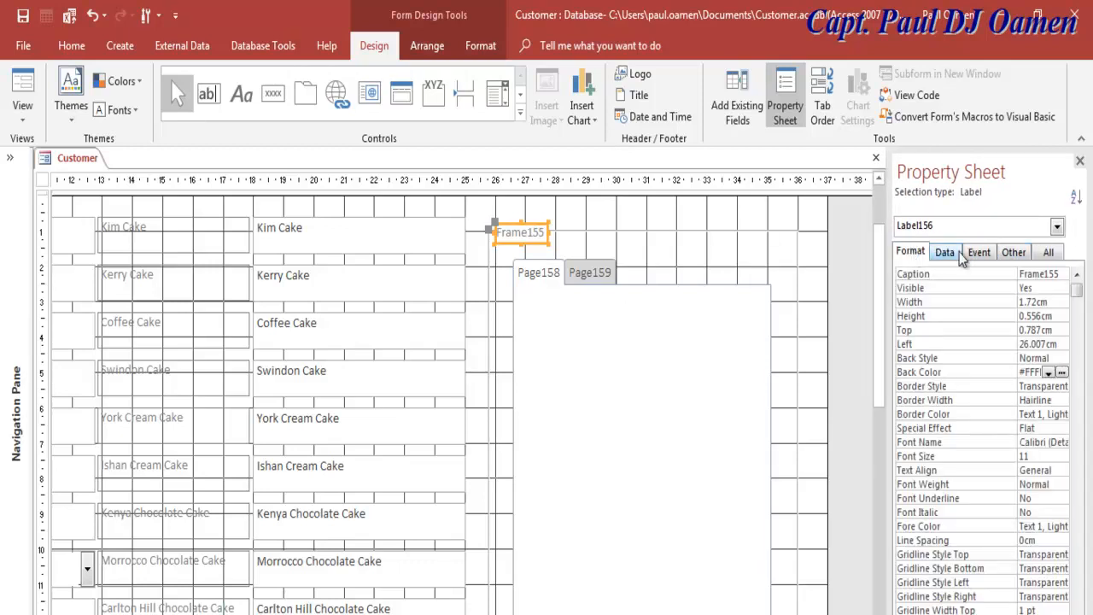
drag(1062, 274, 1021, 274)
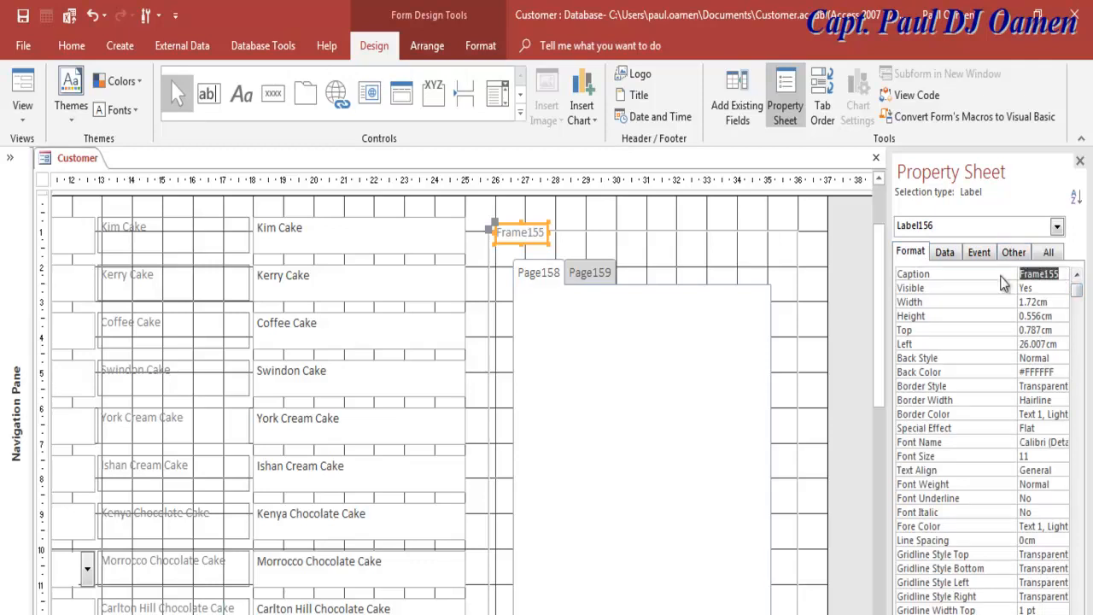
key(Delete)
click(652, 223)
click(531, 240)
key(Delete)
click(577, 239)
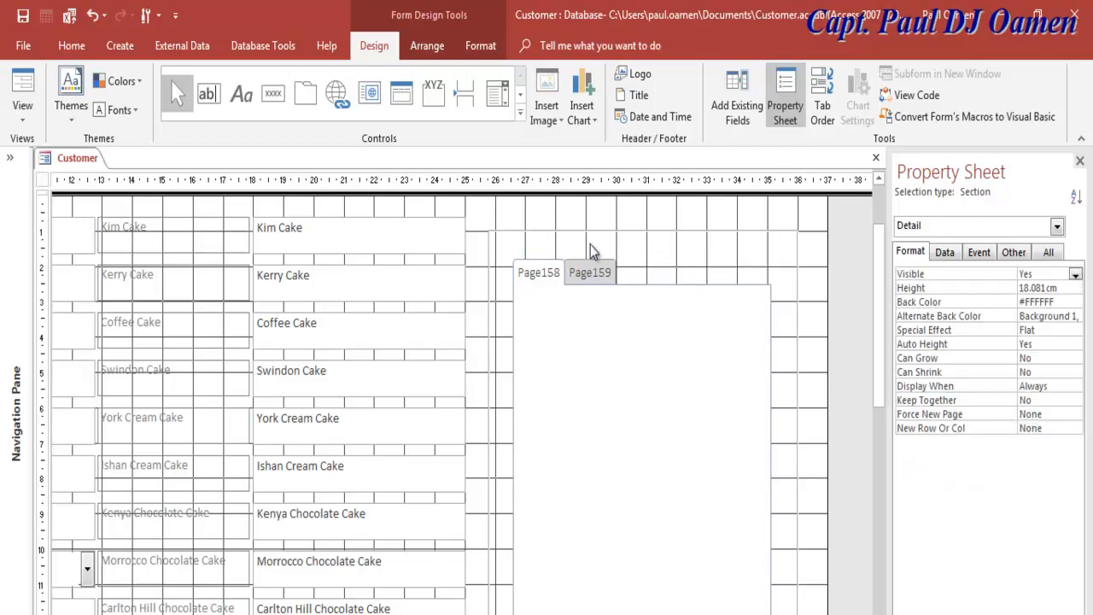
Step: Set the option group frame's Back Color to teal #5F9EA0
click(718, 232)
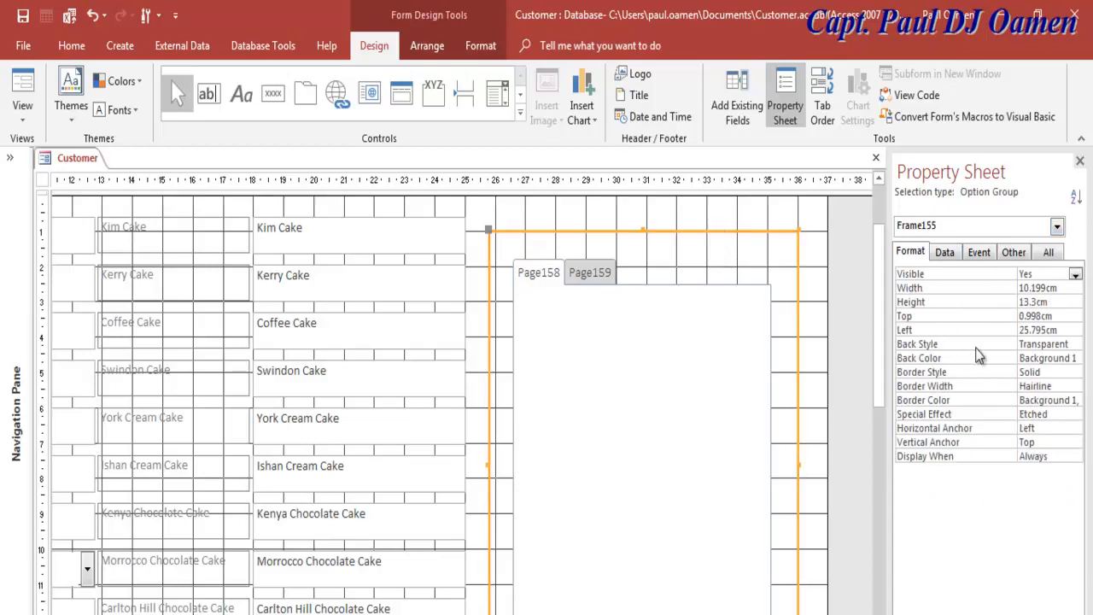
click(1081, 359)
click(1077, 360)
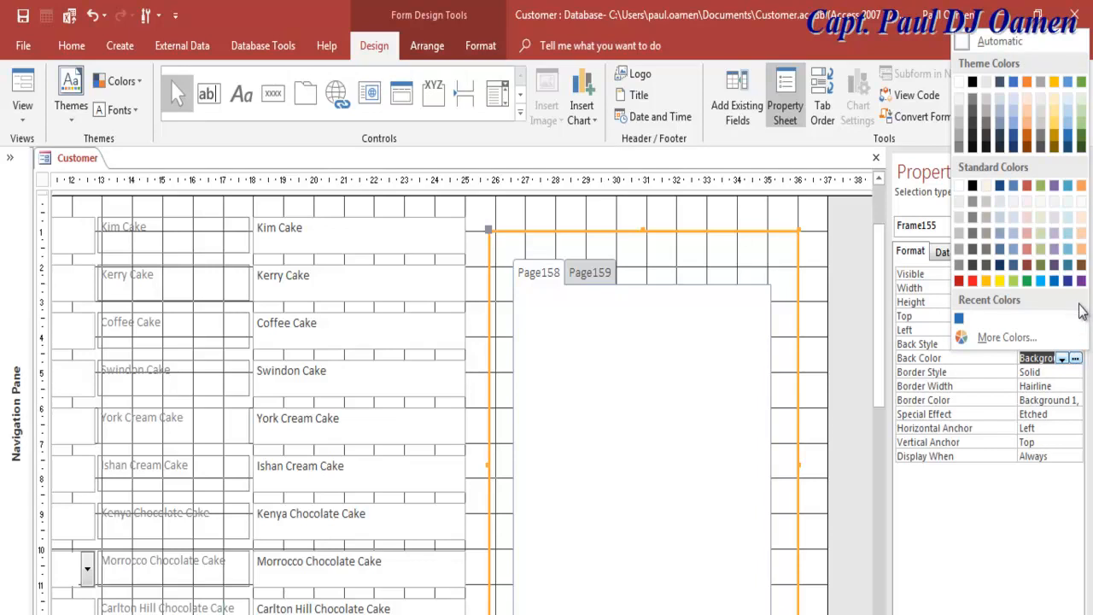
click(1068, 248)
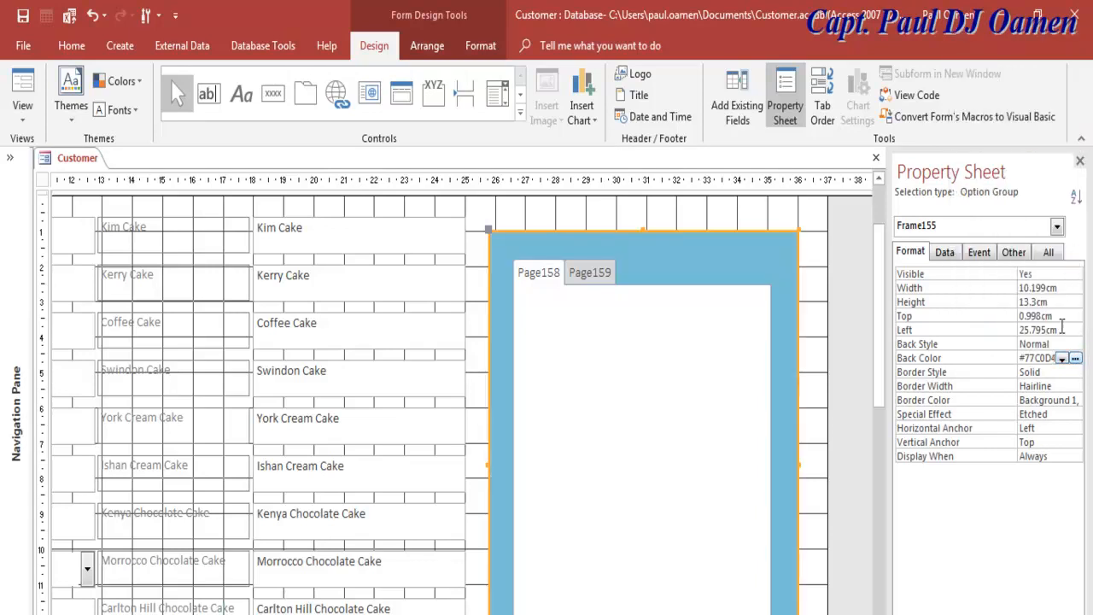
drag(888, 406, 830, 415)
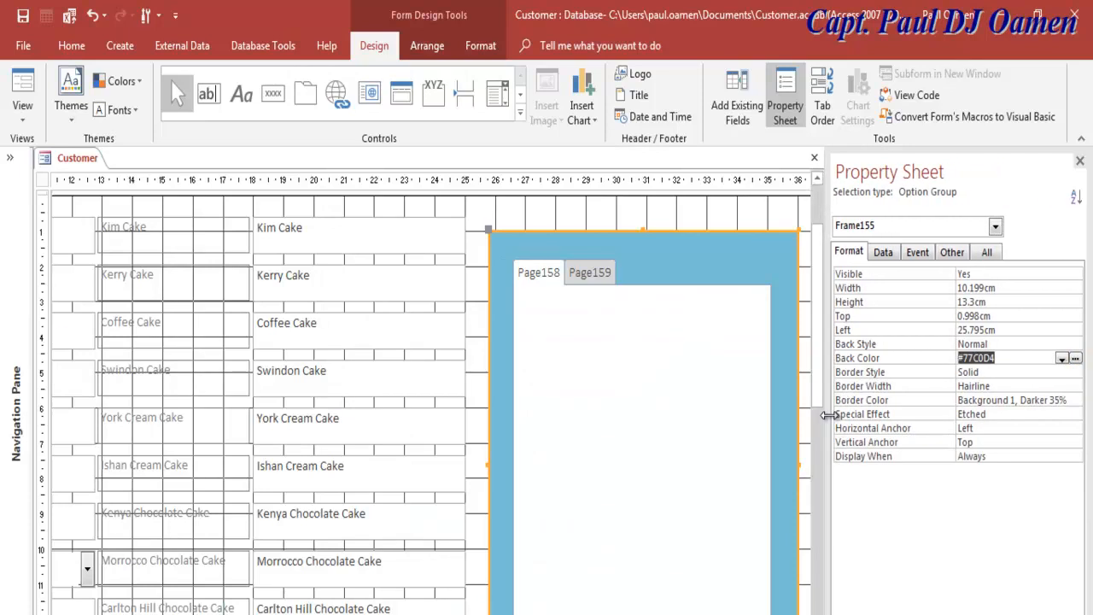
click(1015, 358)
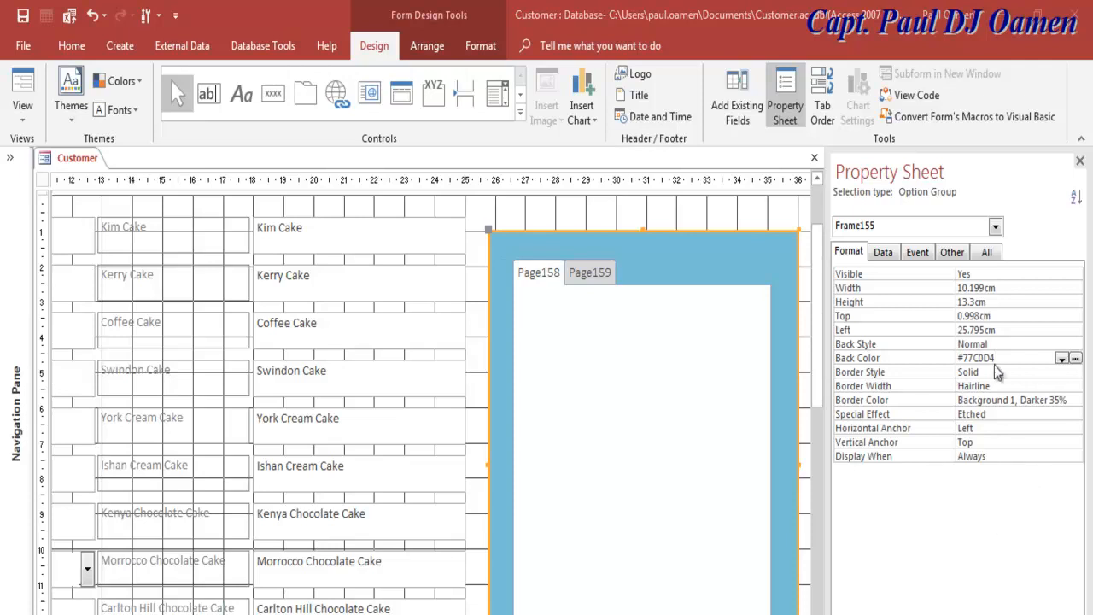
drag(1009, 357, 963, 358)
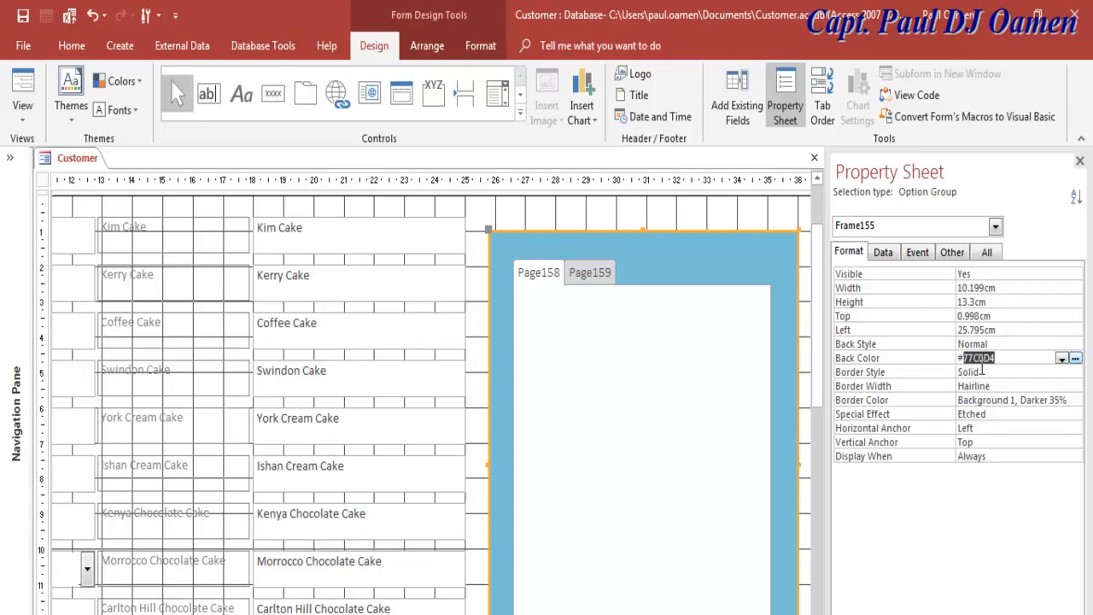
text(5F9EA0)
key(Return)
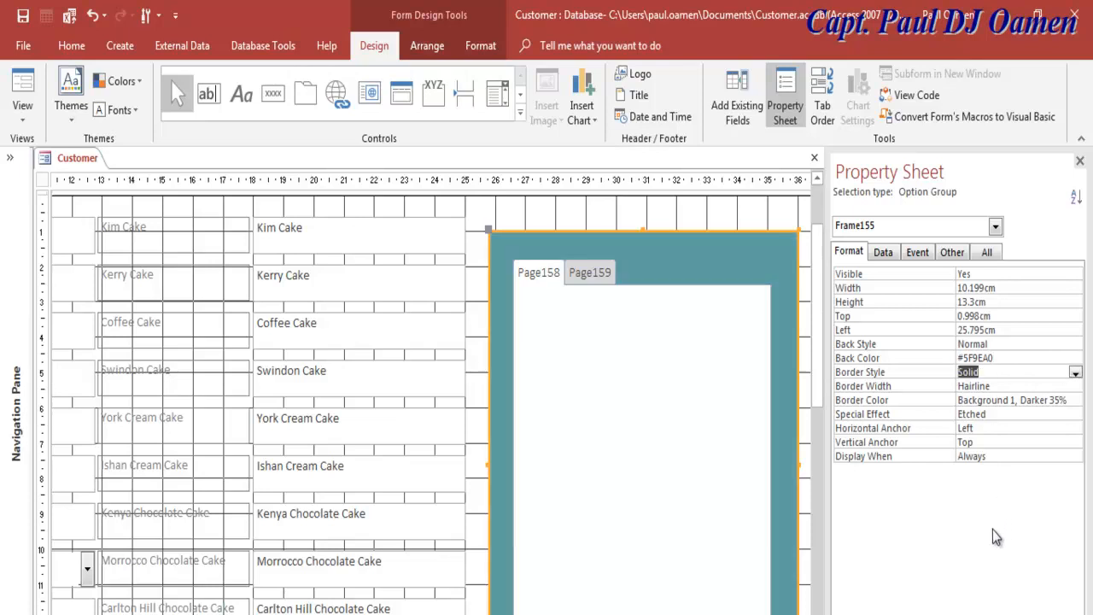
Step: Enlarge the tab control by raising its top and extending both side edges
click(779, 419)
click(637, 277)
drag(640, 257, 640, 245)
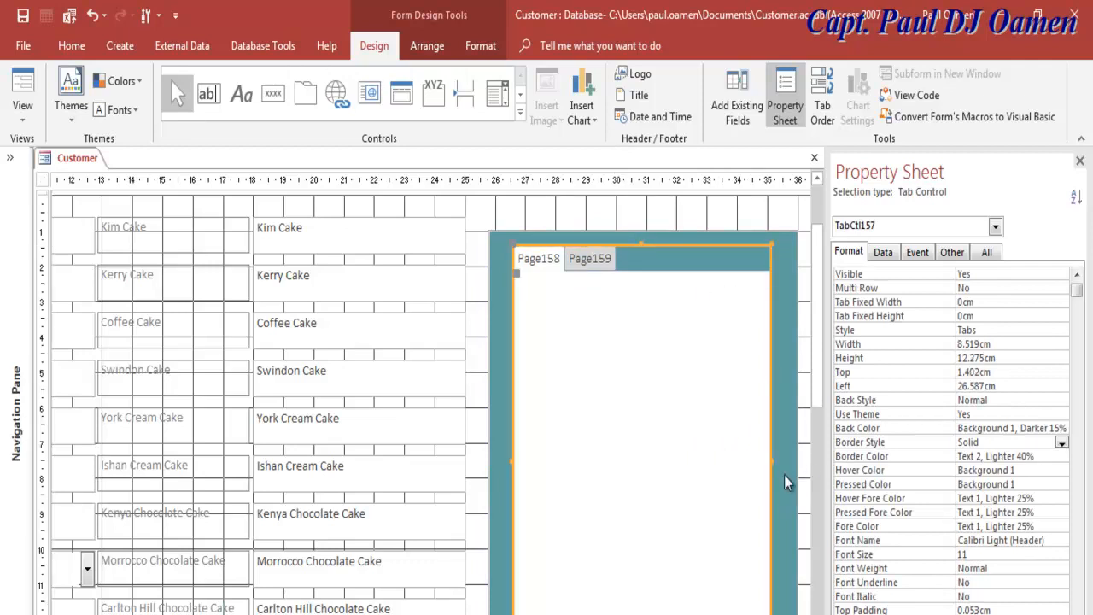
drag(772, 461, 785, 463)
drag(517, 462, 499, 457)
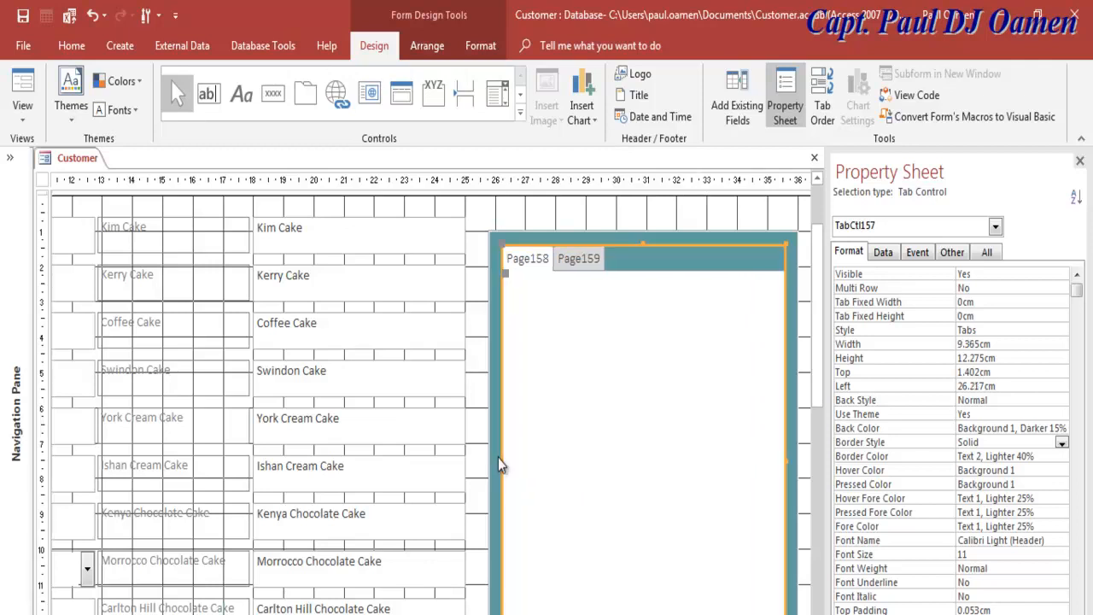
Step: Caption Page159 'Calculator' and Page158 'Receipt'
click(537, 265)
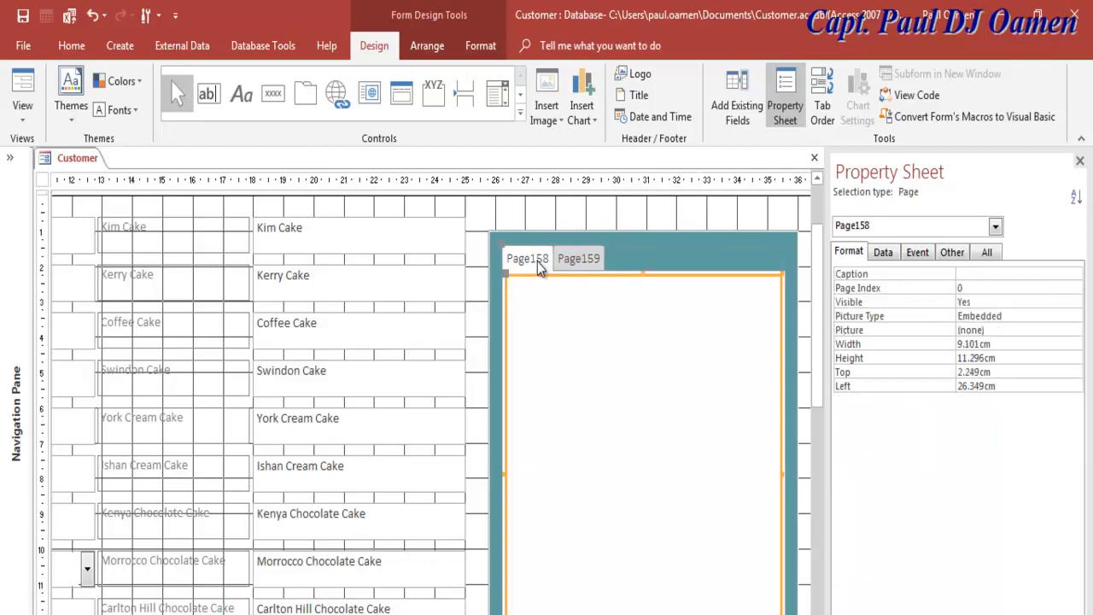
click(570, 265)
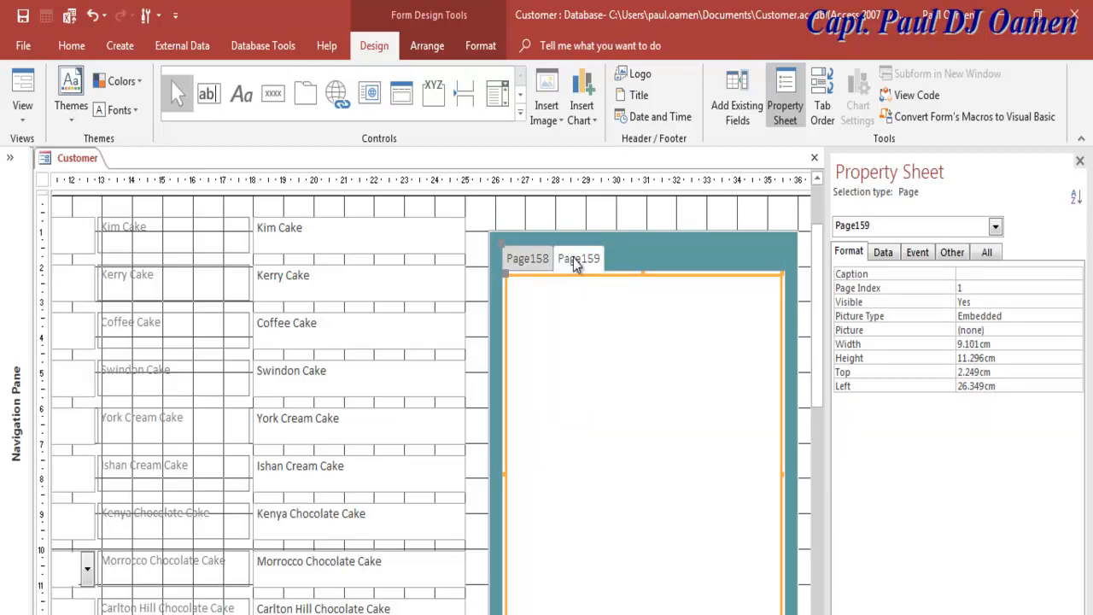
click(972, 275)
text(Calculator)
key(Return)
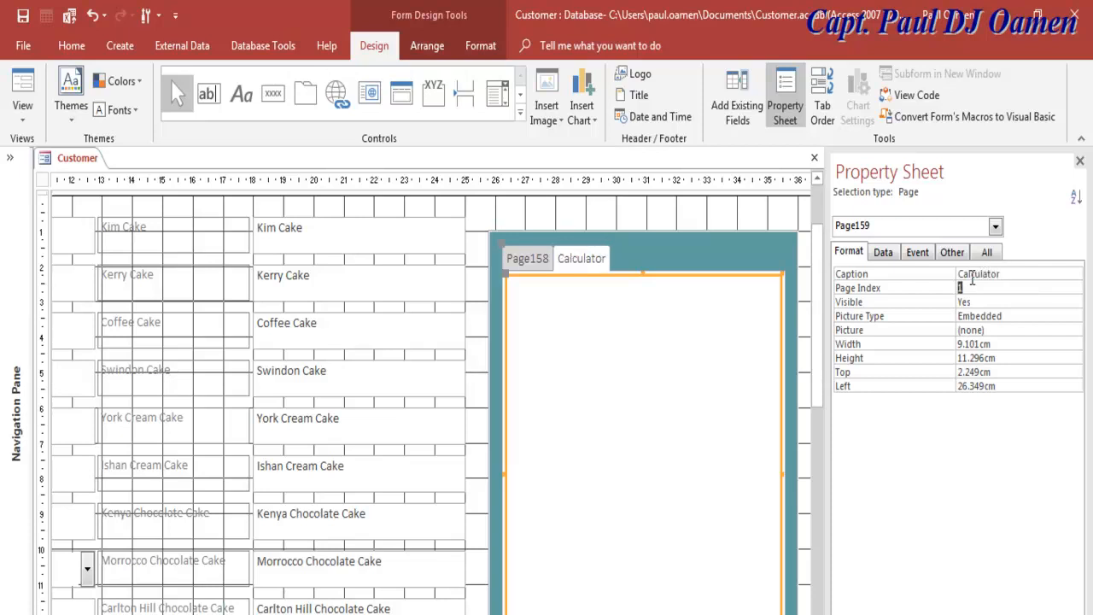
click(538, 268)
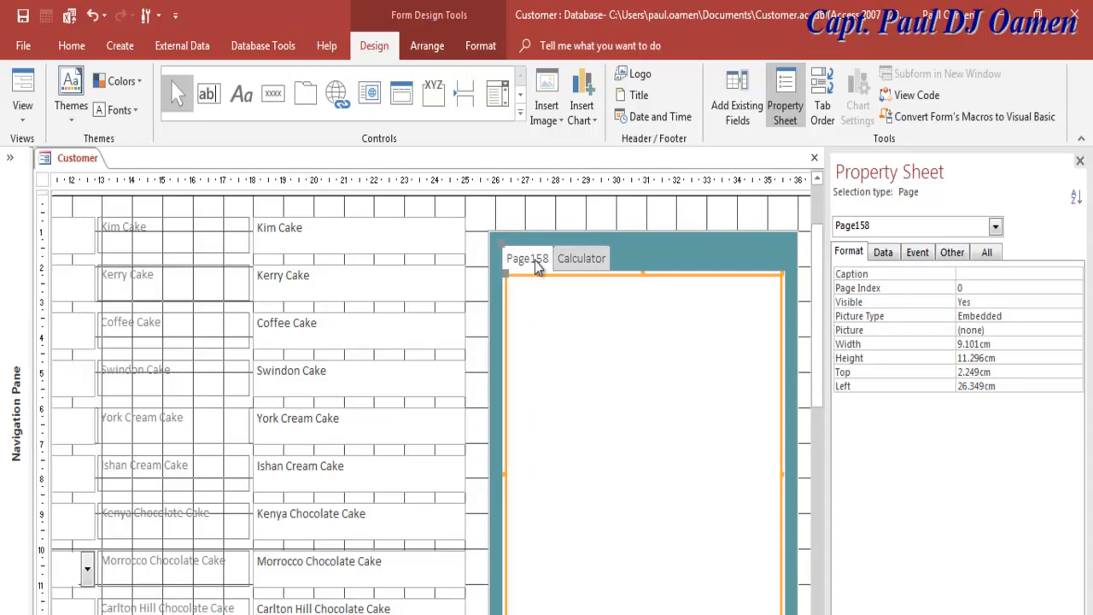
click(990, 272)
text(Receipt)
Step: Place command button Command160 on the Calculator page, skipping the wizard, and narrow it to a small square
click(625, 389)
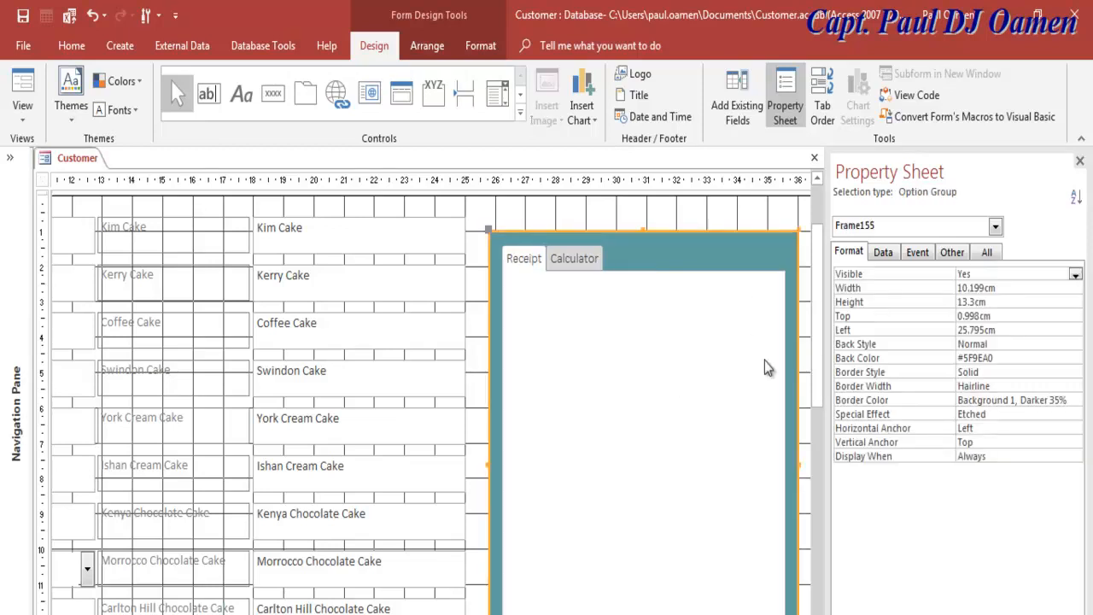
click(584, 266)
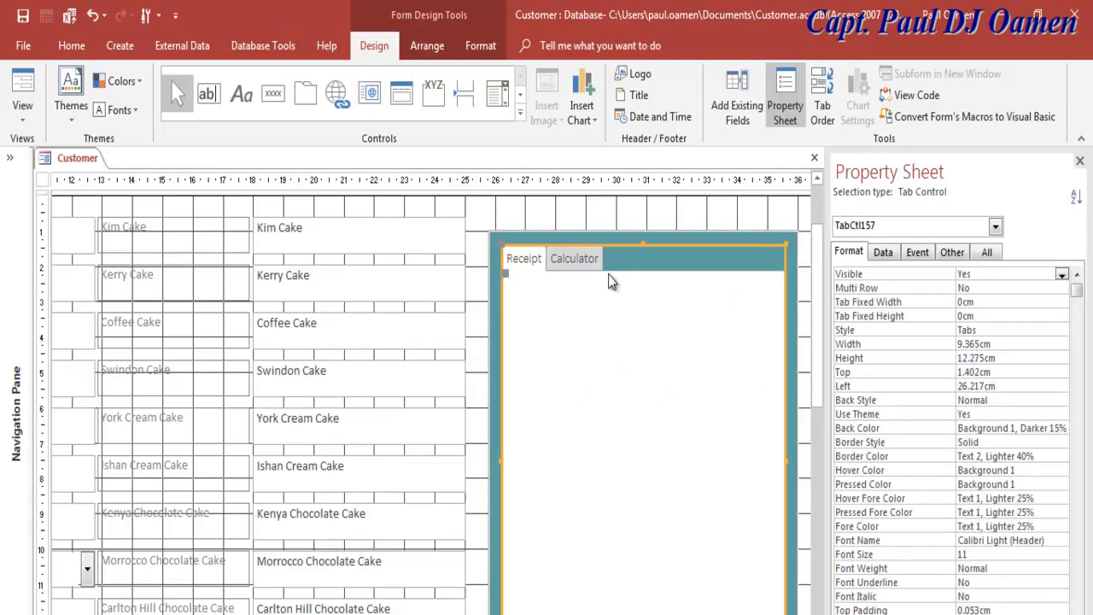
drag(816, 357, 827, 411)
click(651, 469)
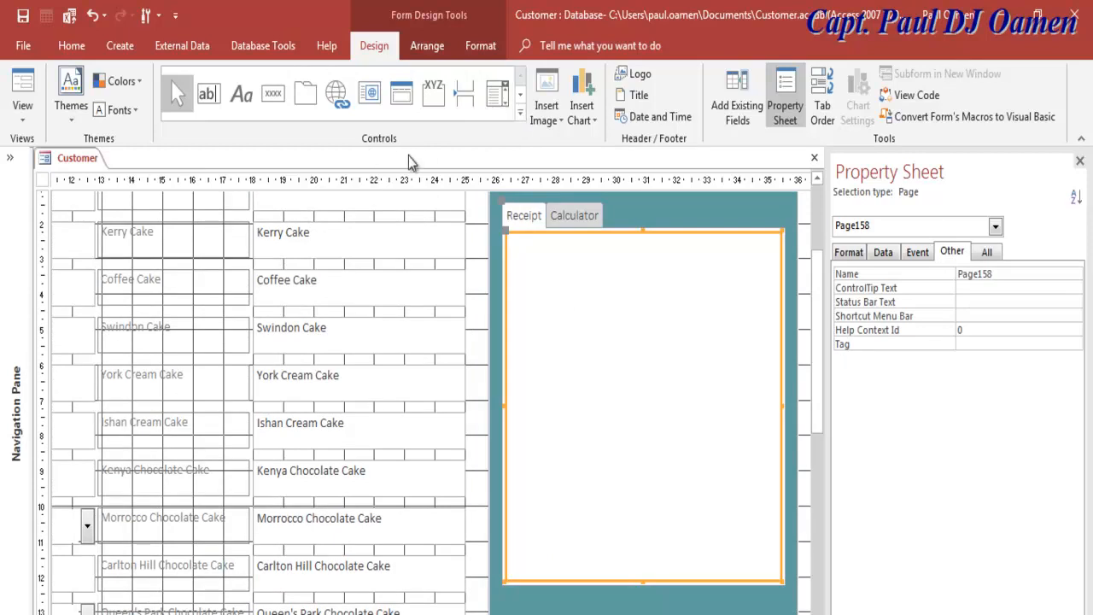
click(575, 216)
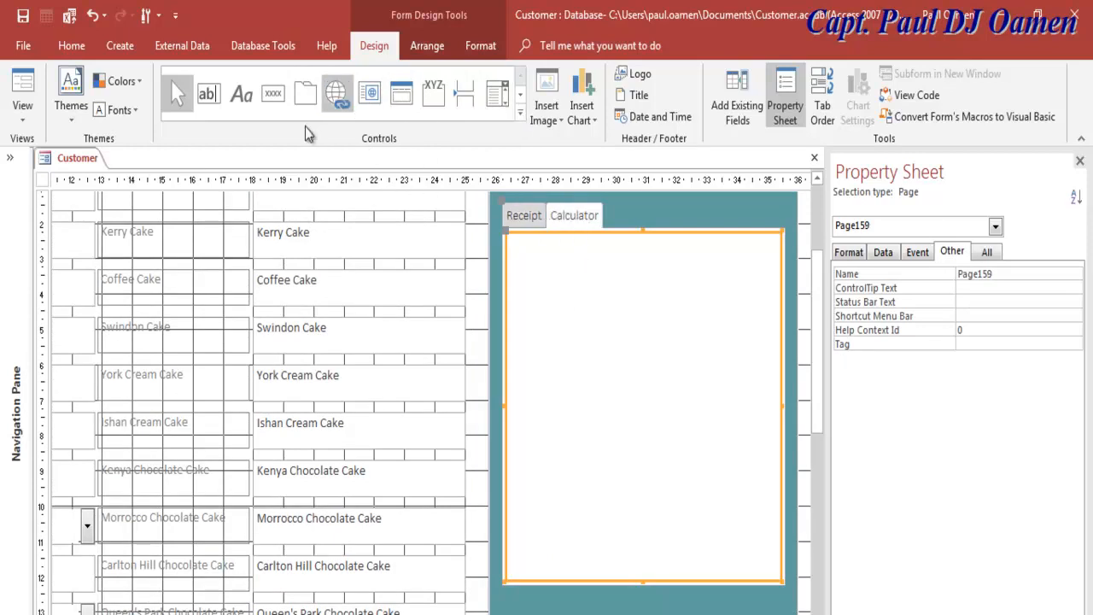
click(520, 112)
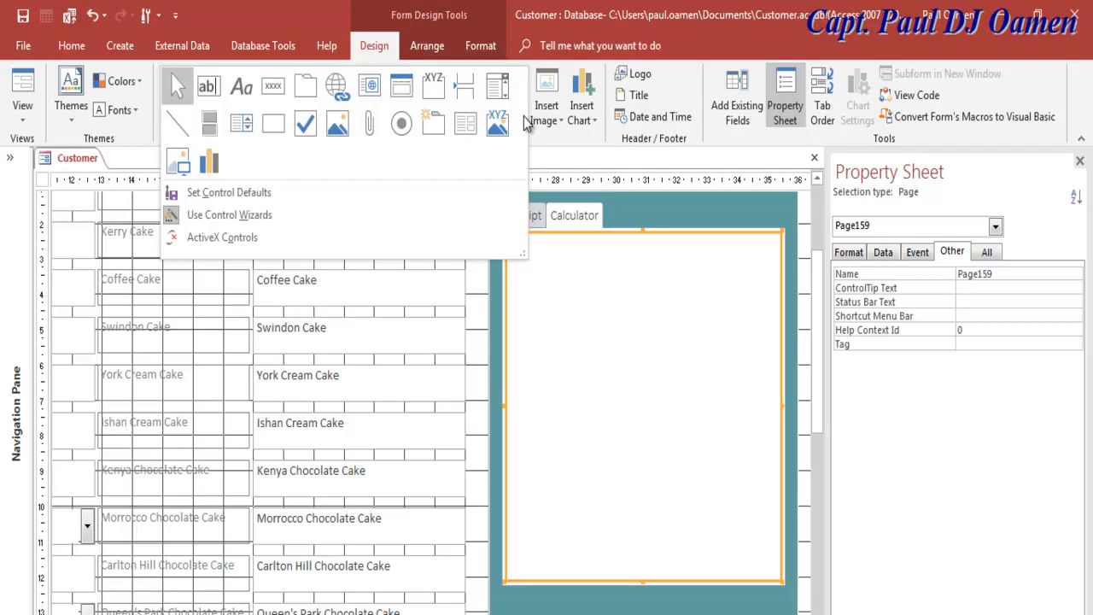
click(276, 91)
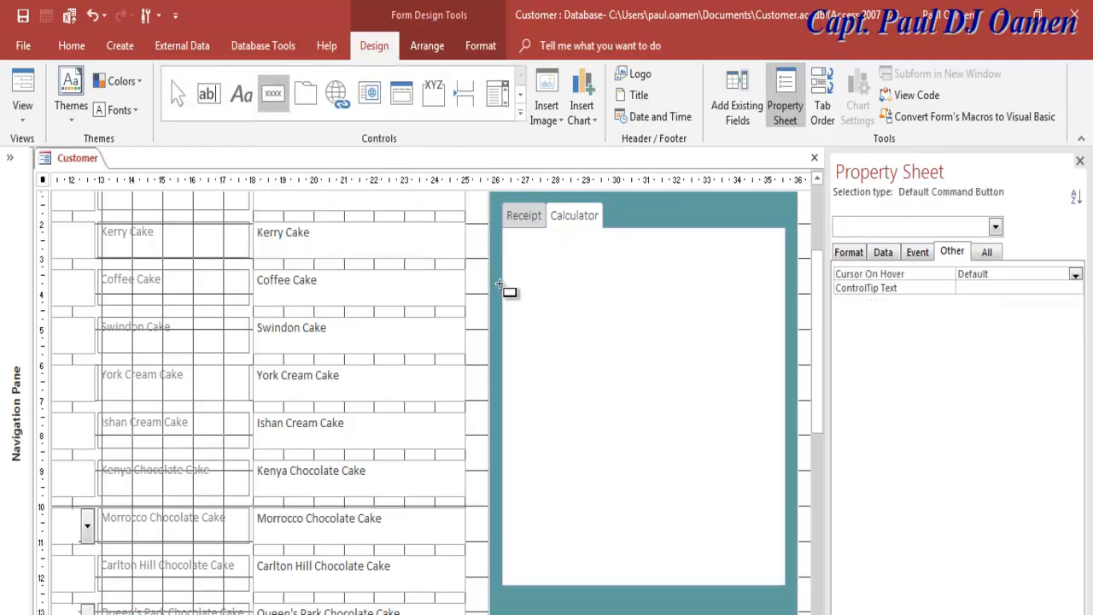
click(507, 281)
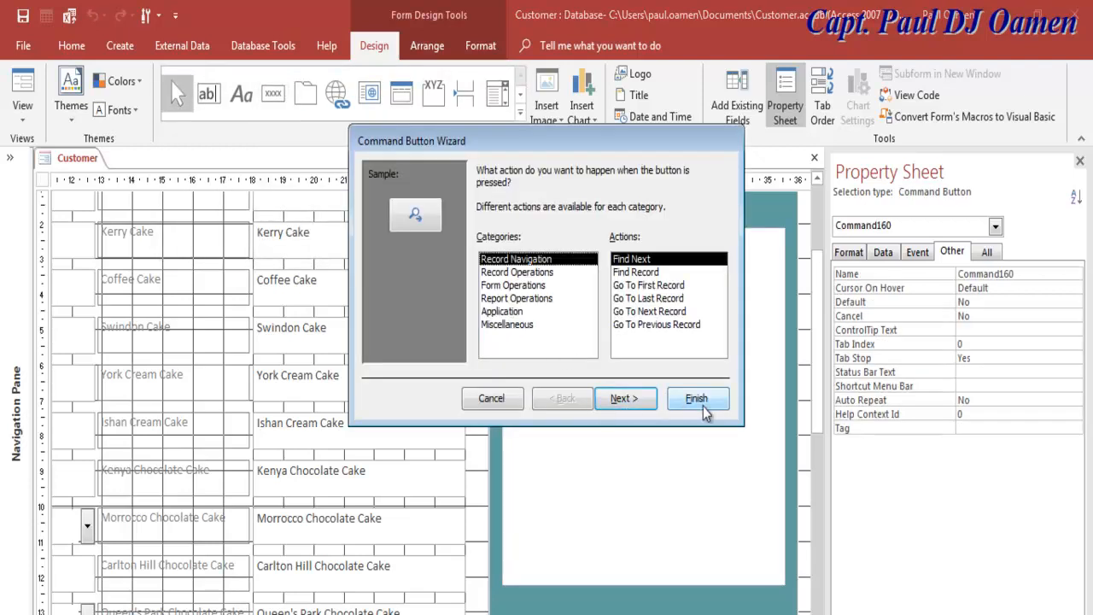
click(492, 398)
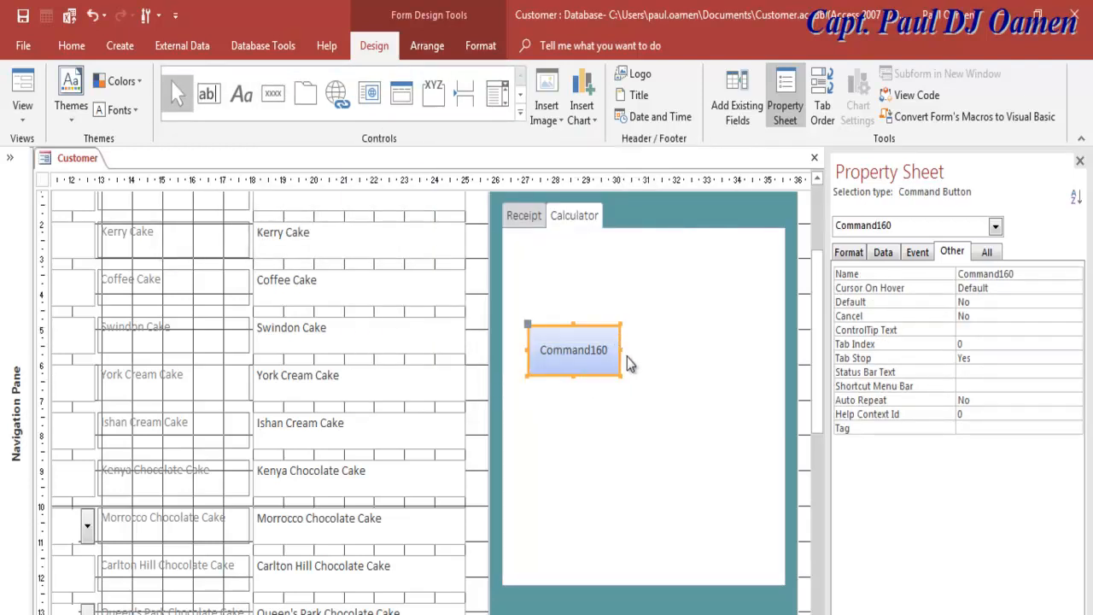
drag(621, 353, 573, 357)
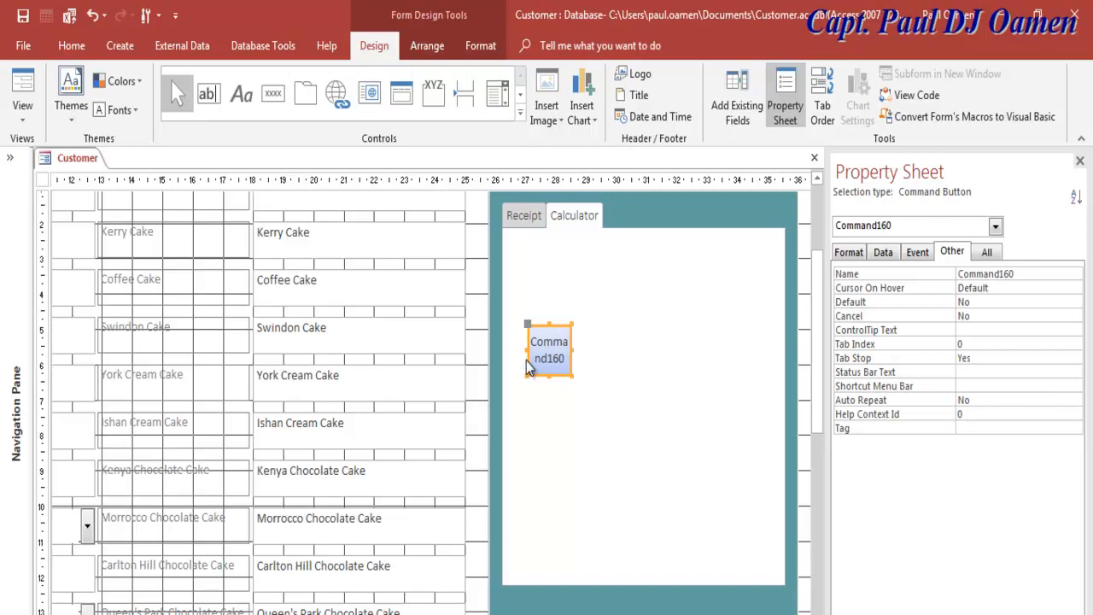
Step: Set Command160's back colour to Text Dark from the colour palette
click(849, 252)
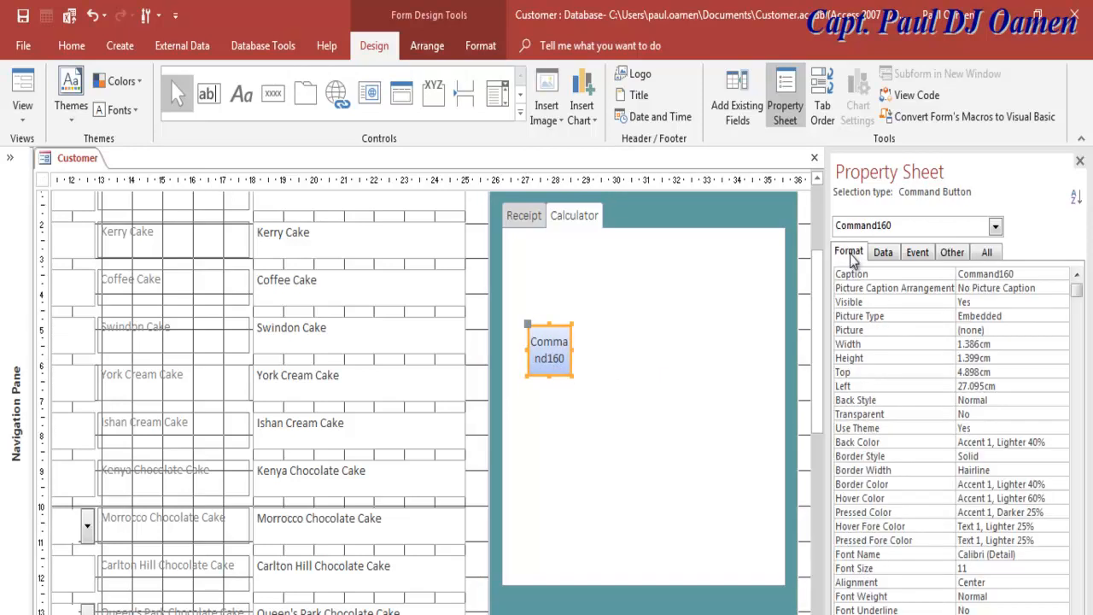
click(1078, 289)
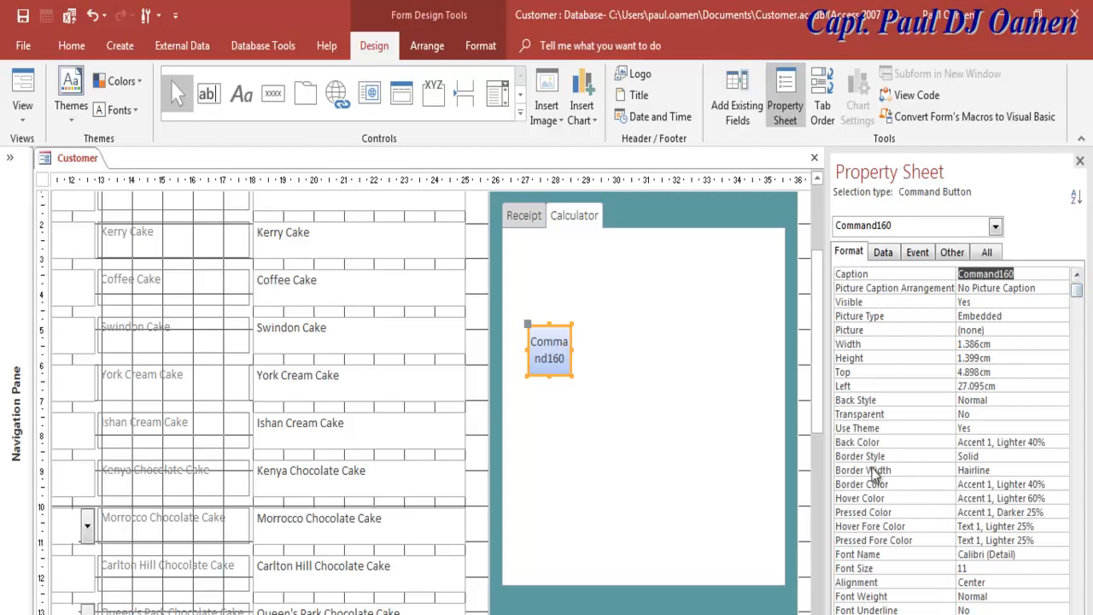
click(1053, 440)
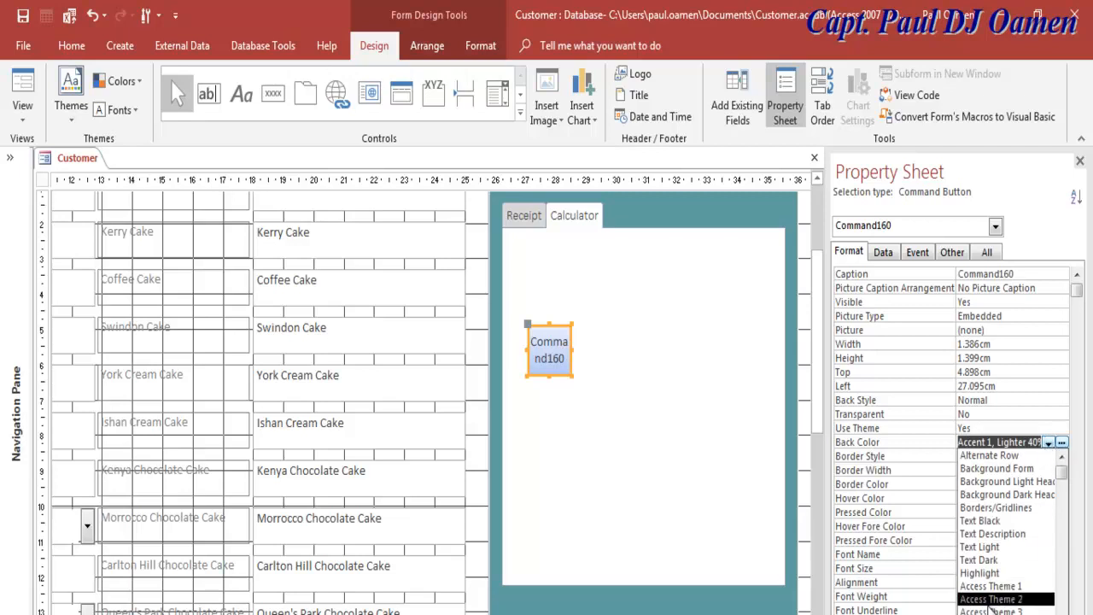
click(988, 560)
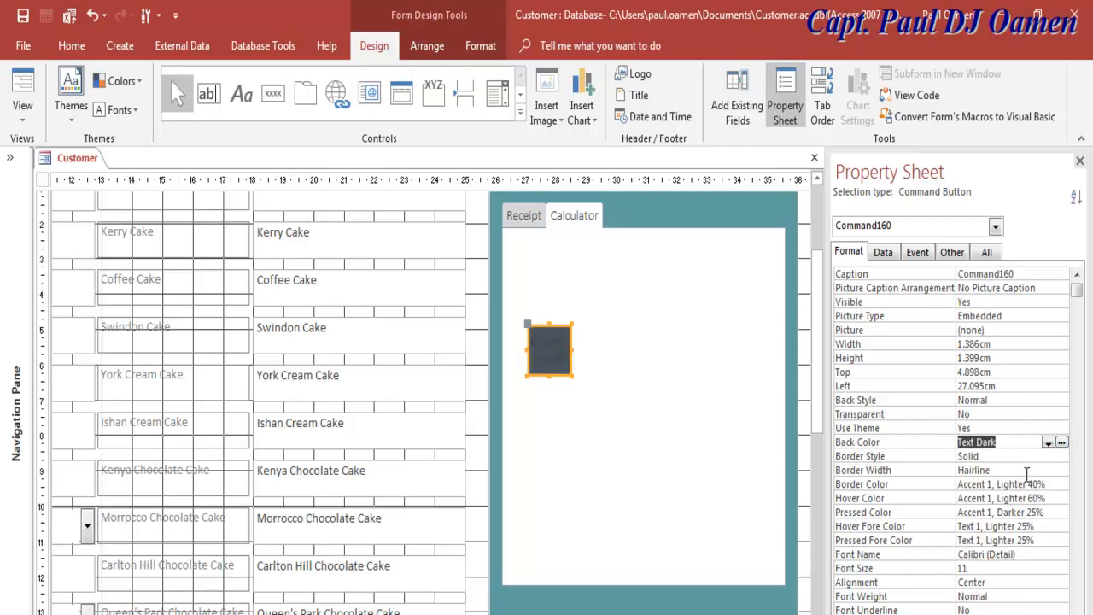
Step: Replace it with a custom green: Hue 95, Sat 158, Lum 160 (#65DB81)
click(1049, 442)
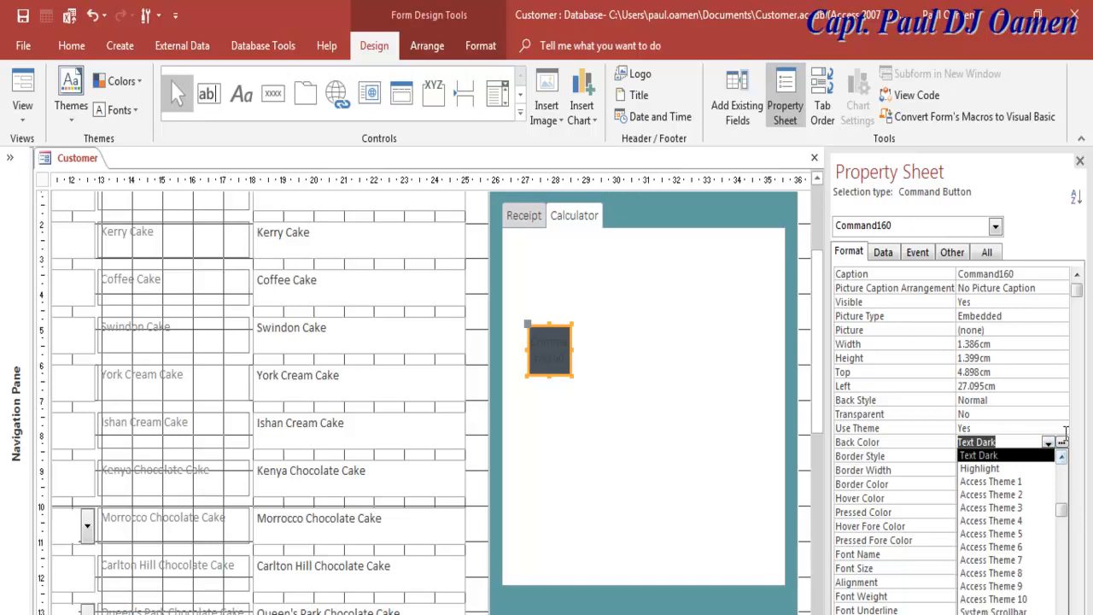
click(1062, 443)
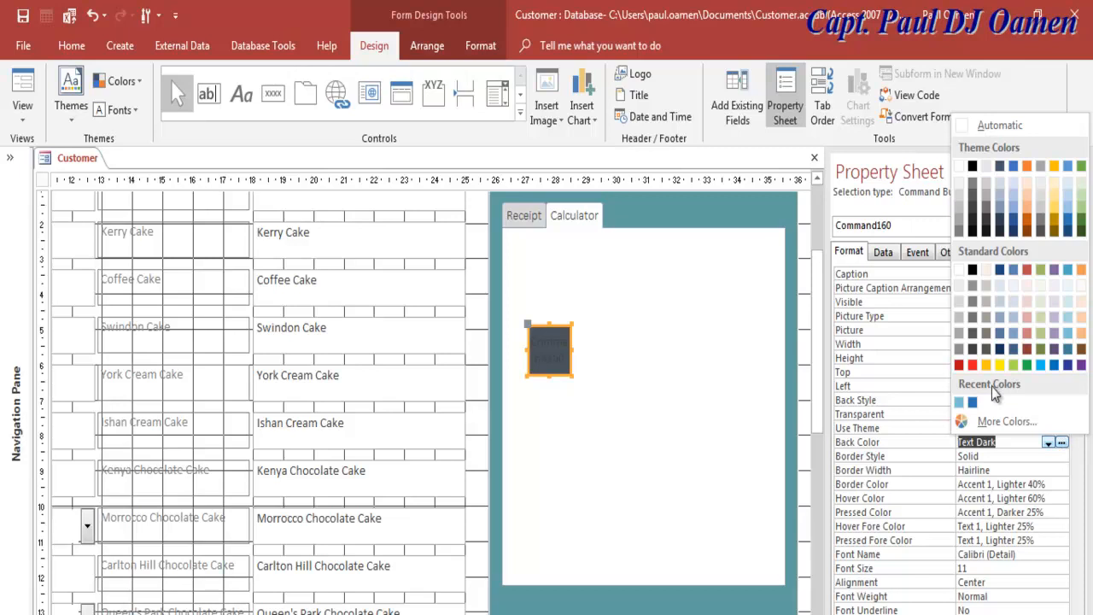
click(997, 422)
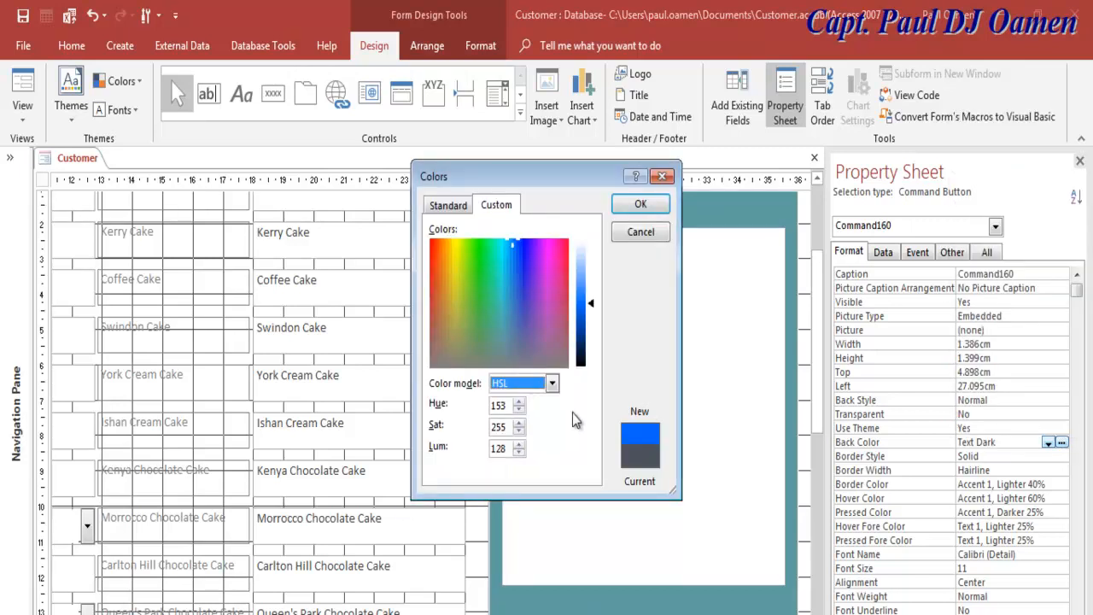
click(504, 409)
drag(505, 407, 493, 410)
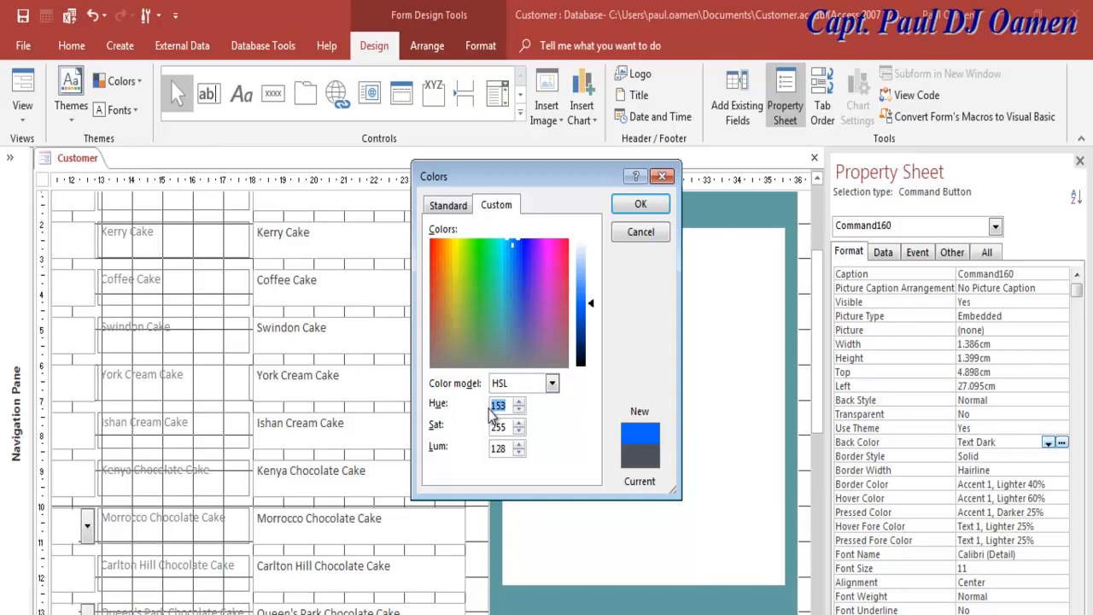
text(95)
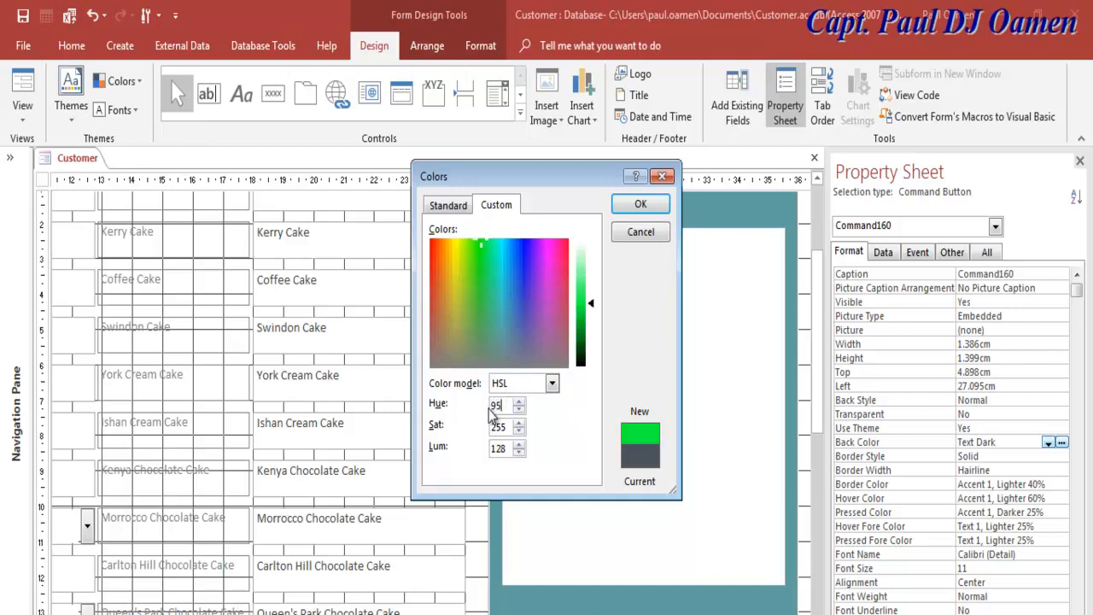
drag(507, 427, 491, 426)
text(158)
drag(508, 449, 484, 458)
text(160)
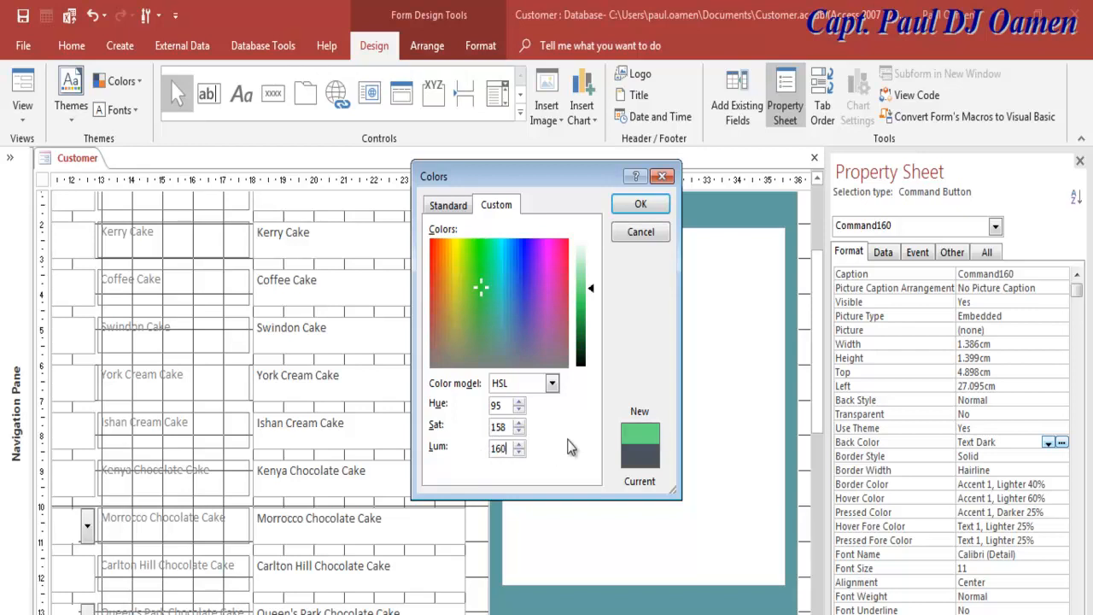
click(652, 211)
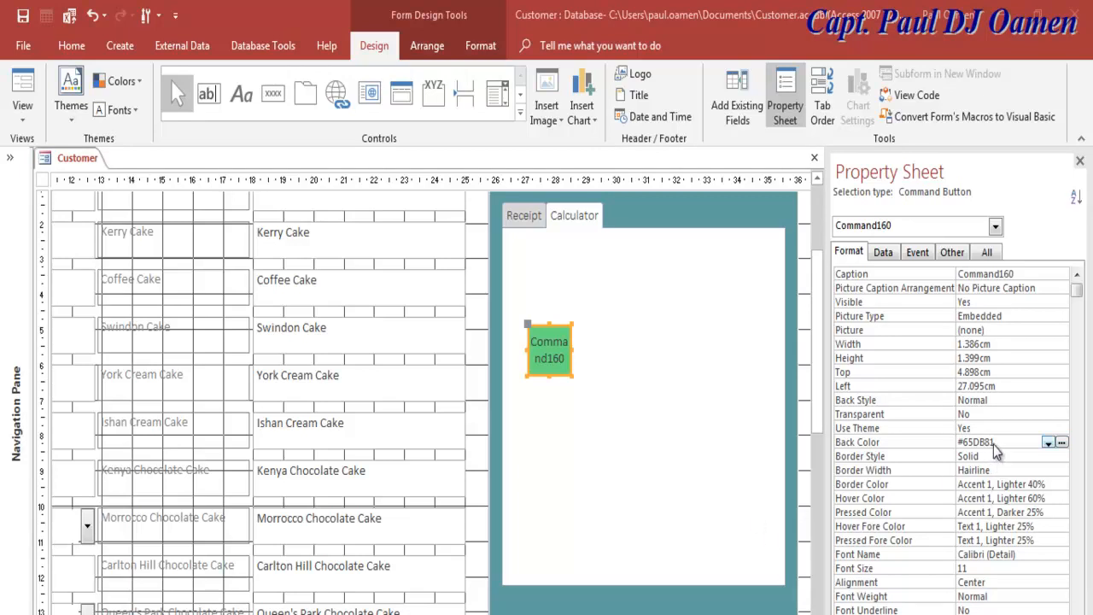
Step: Change the button's back colour code to teal #5F9EA0
drag(996, 442, 966, 442)
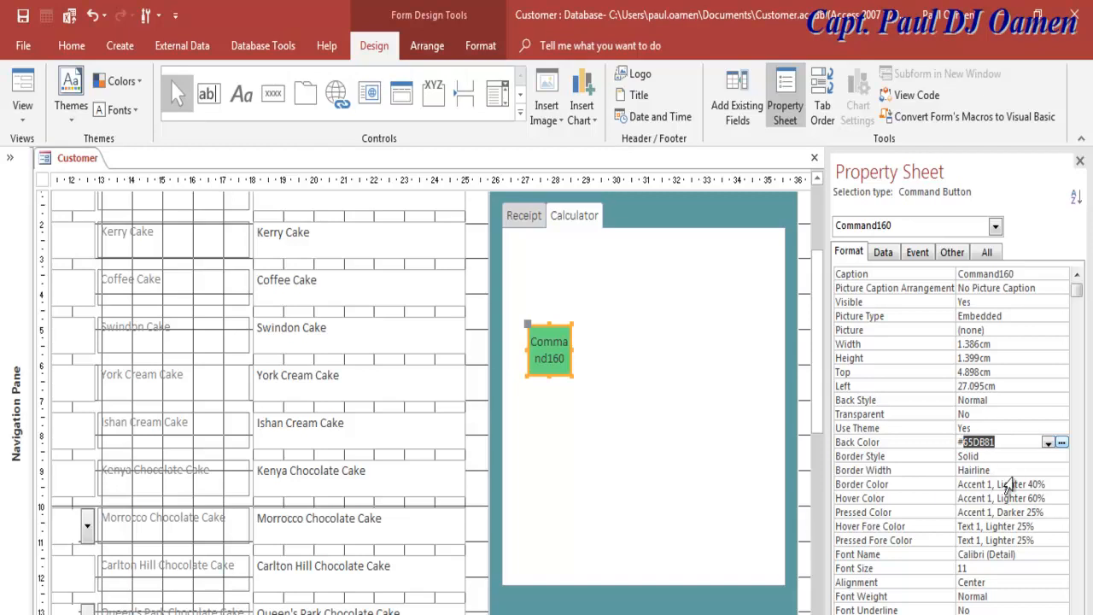
text(5f9ea0)
key(Return)
click(583, 377)
click(549, 350)
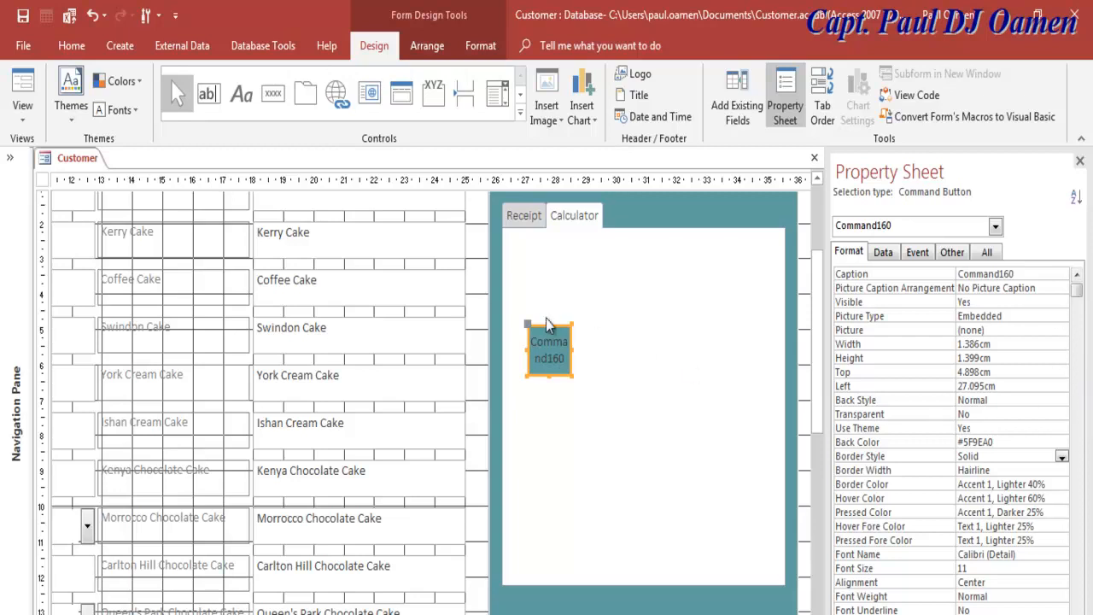
click(550, 349)
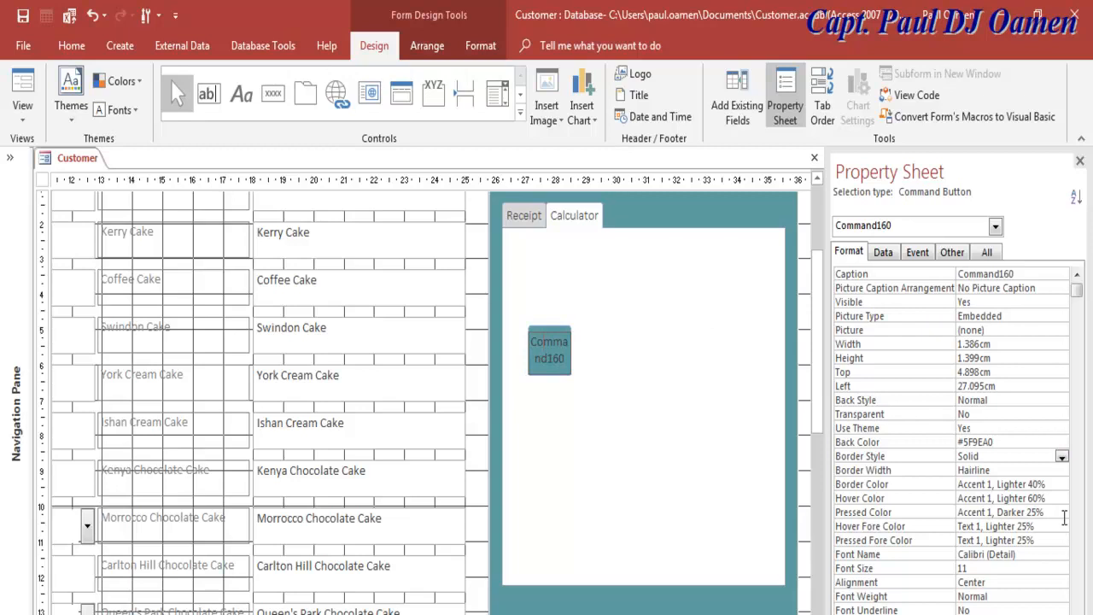
key(Escape)
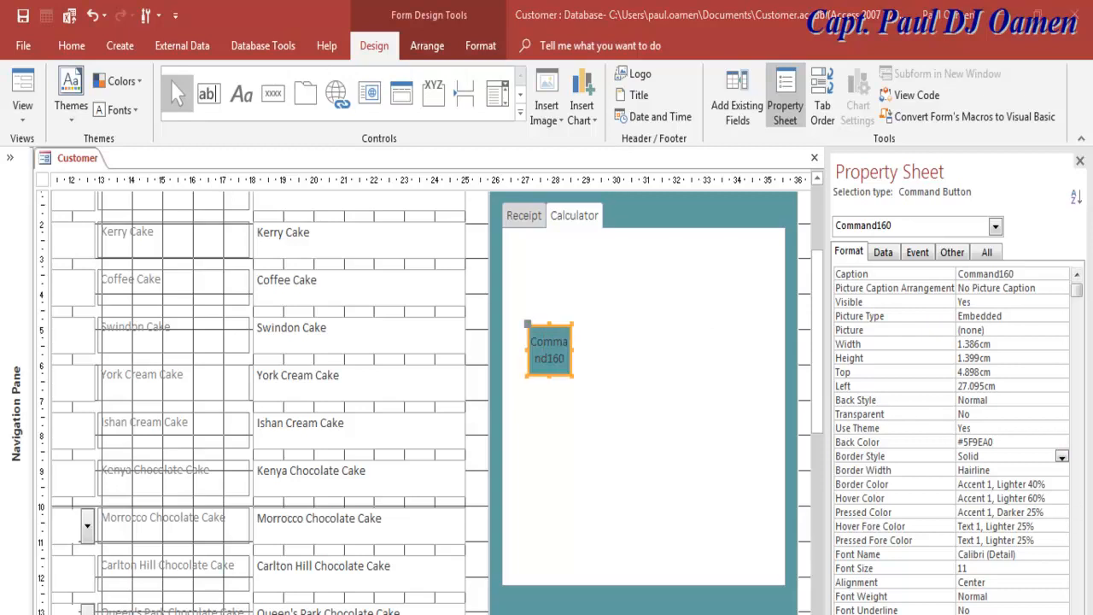
Step: Give the button a Solid border, 14-point font size and Bold font weight
click(957, 568)
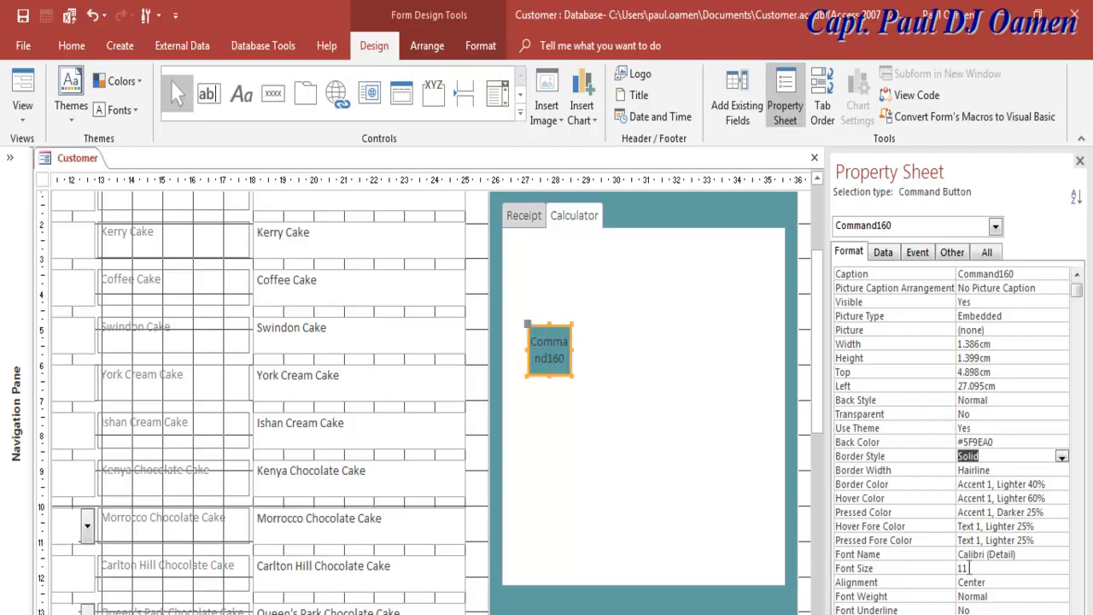
click(968, 568)
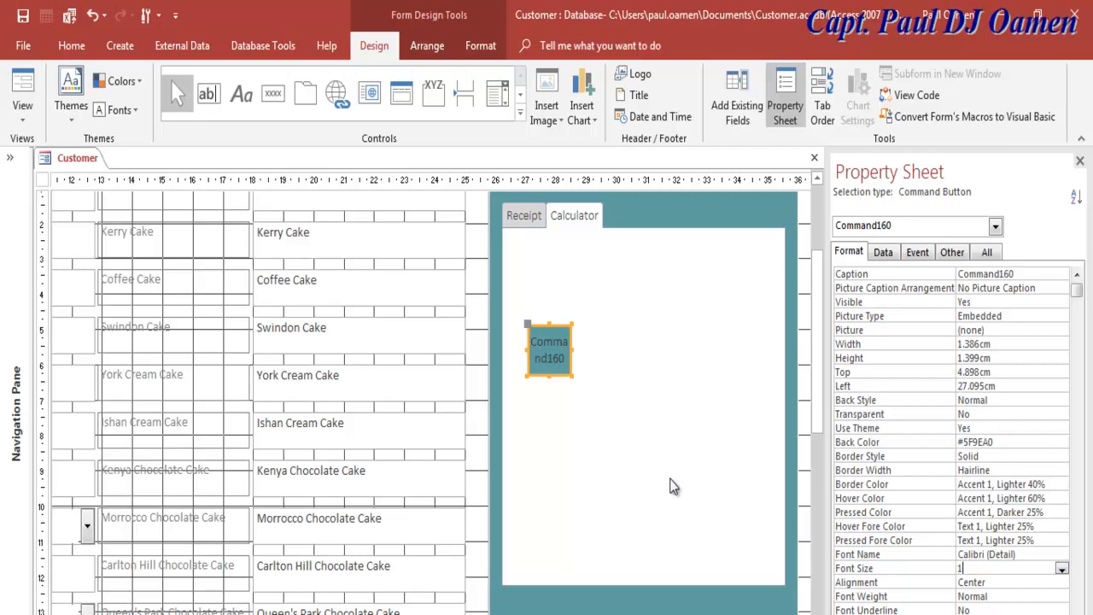
text(14)
click(999, 584)
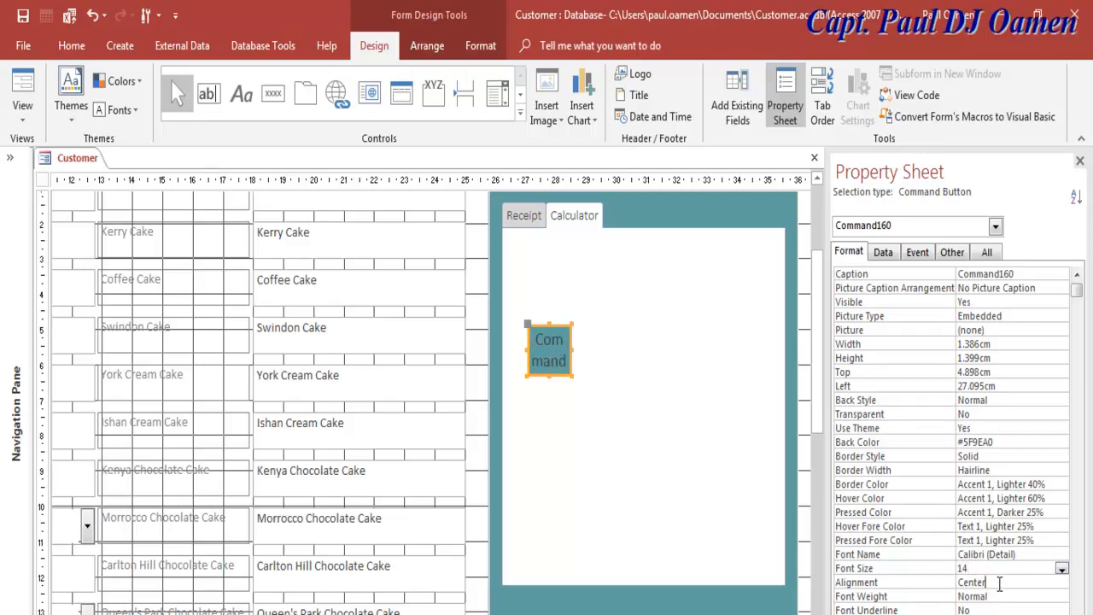
click(1001, 597)
click(1062, 598)
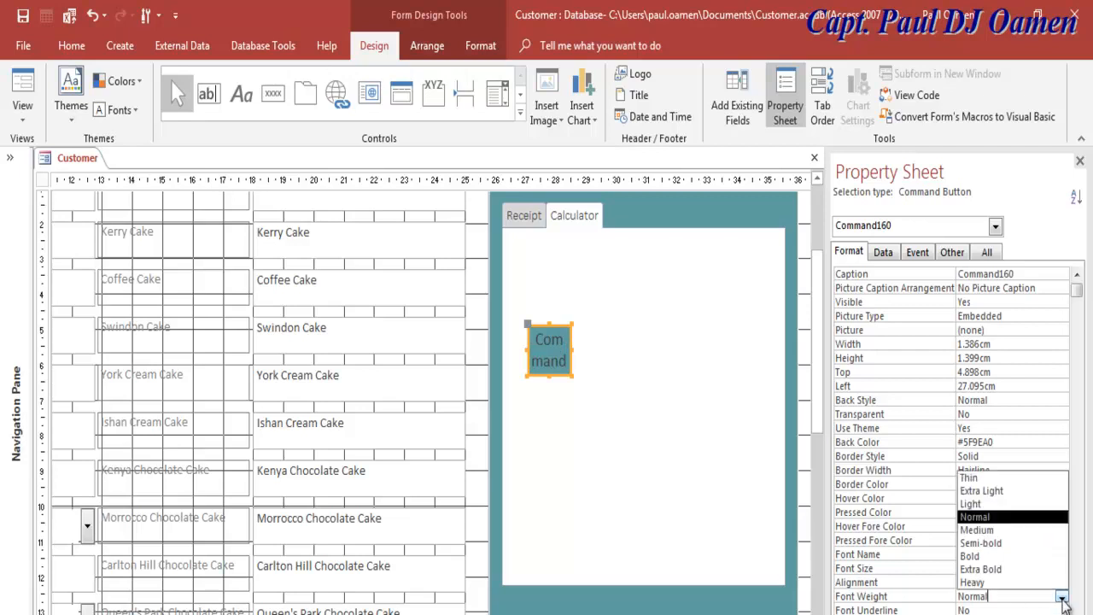
click(983, 556)
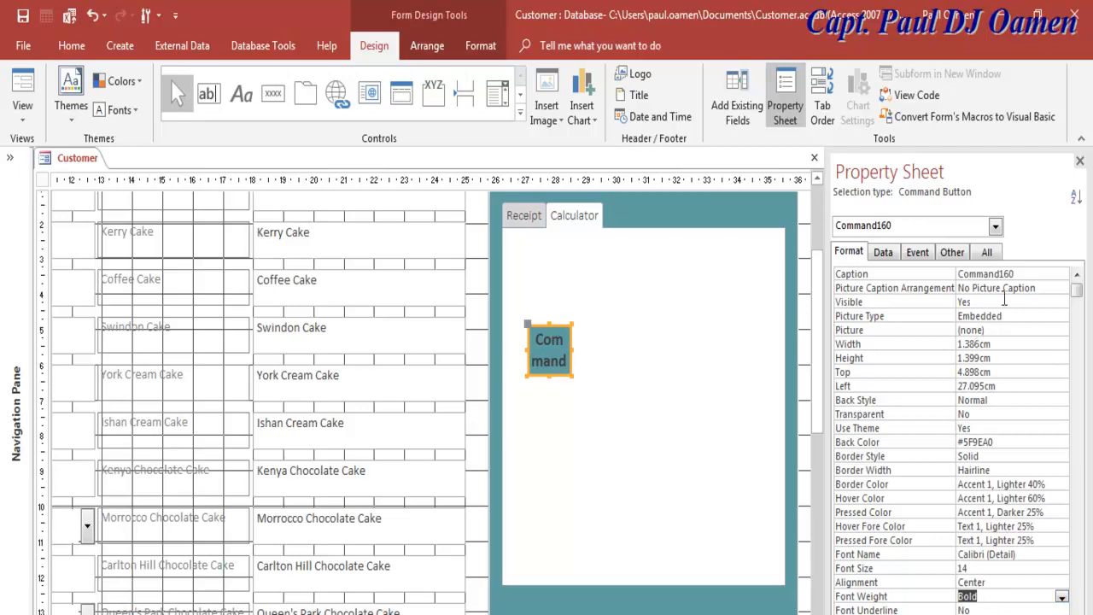
drag(1028, 275, 953, 274)
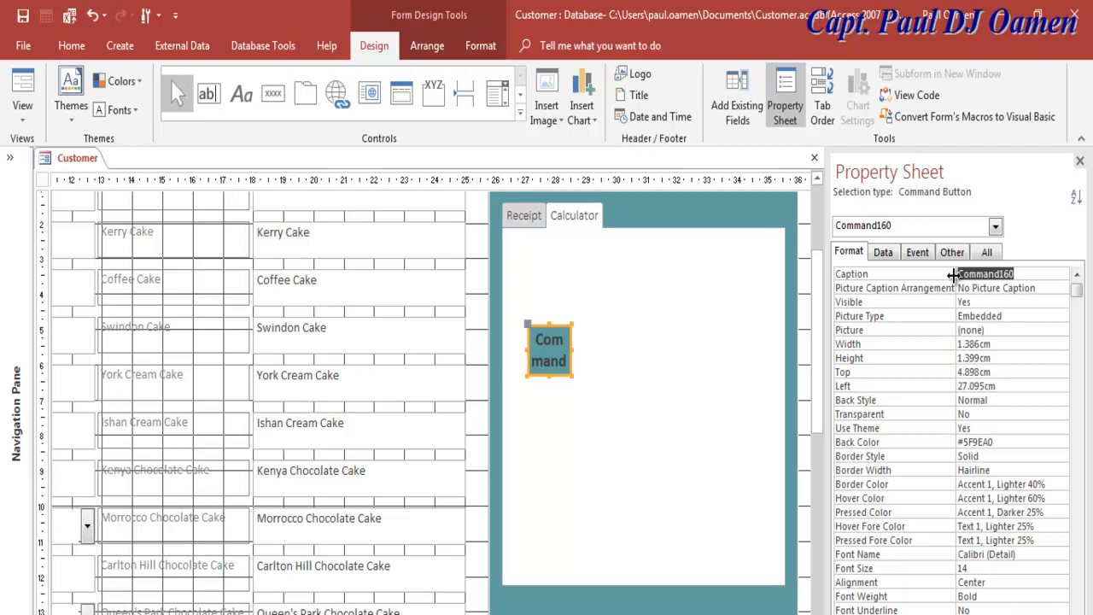
Step: Set the keypad button's caption to 7
text(7)
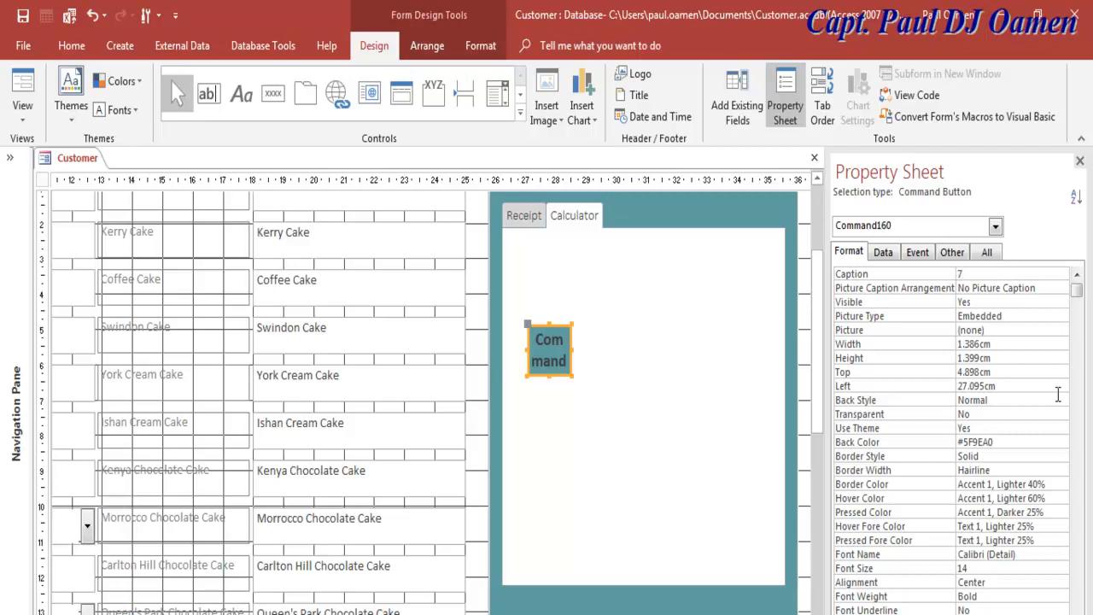
click(622, 408)
click(555, 354)
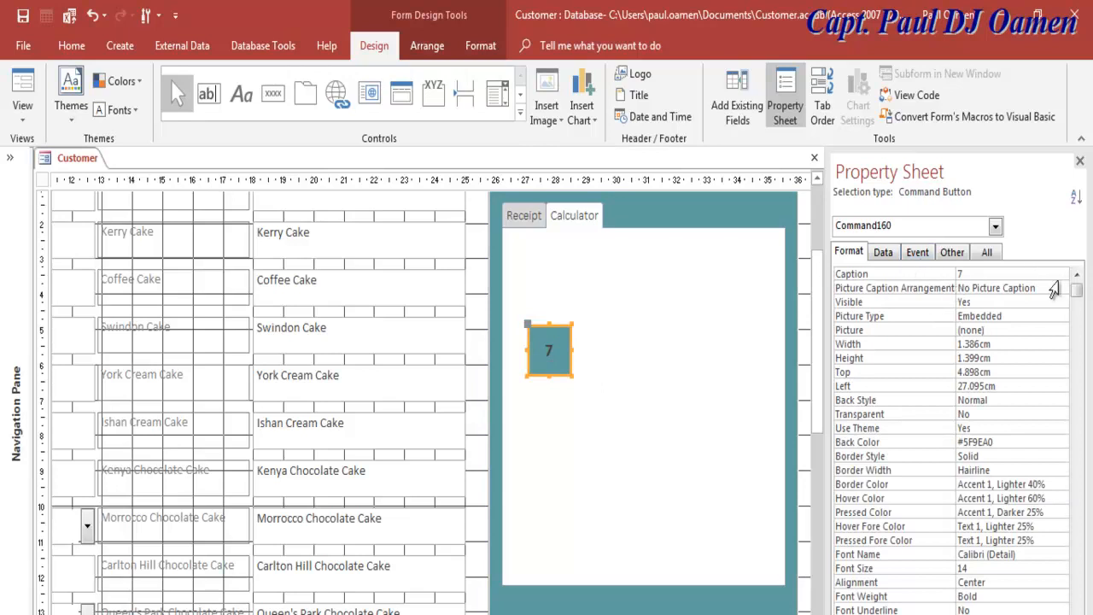
Step: Rename the button cmd7 in the Other properties
click(919, 255)
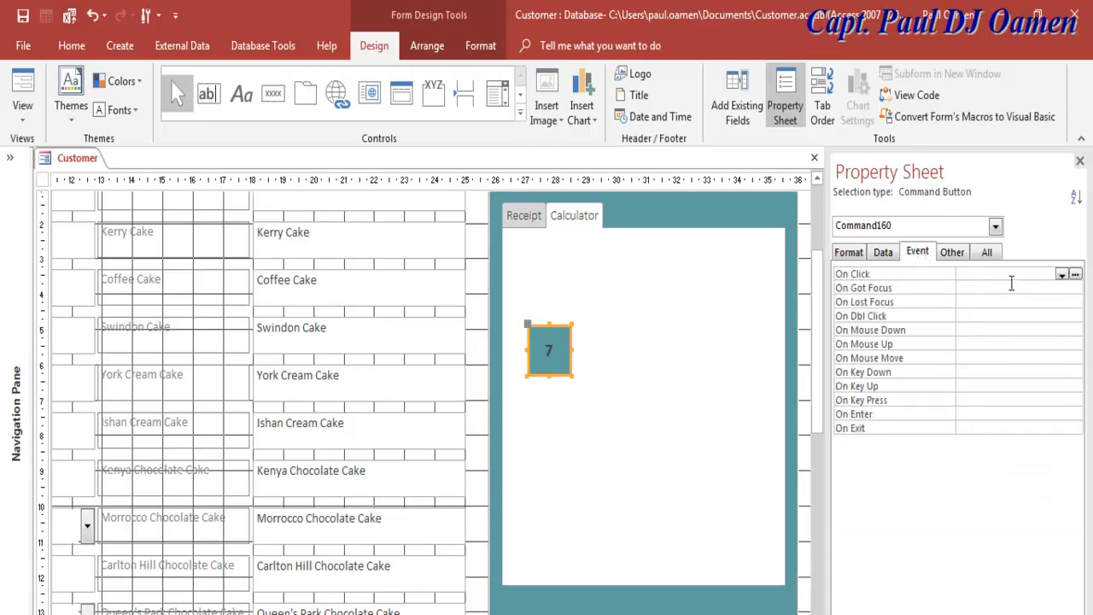
click(961, 255)
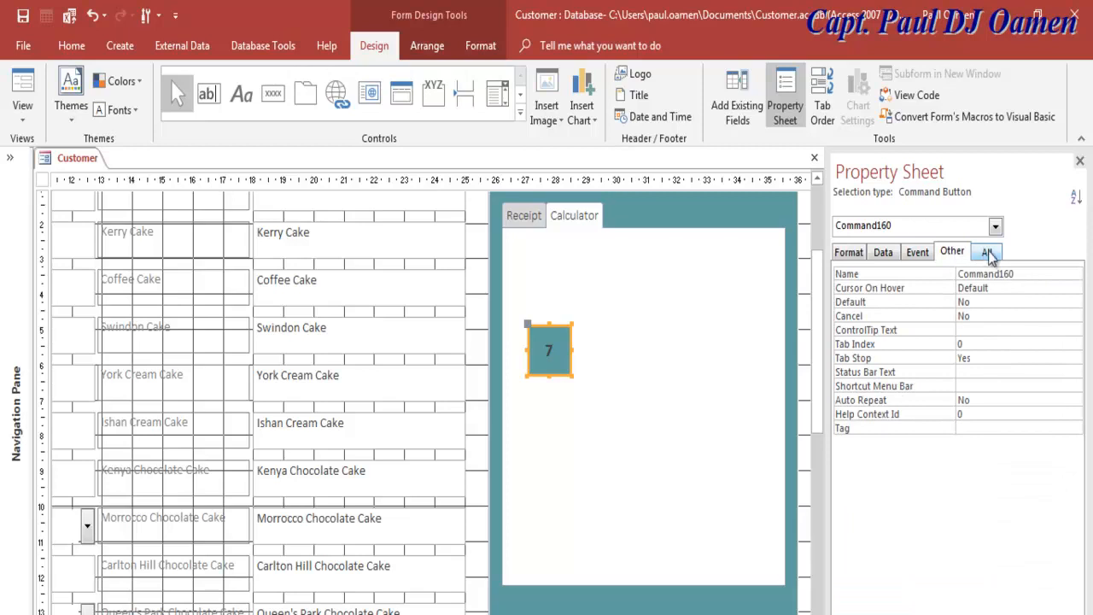
drag(1020, 273, 944, 270)
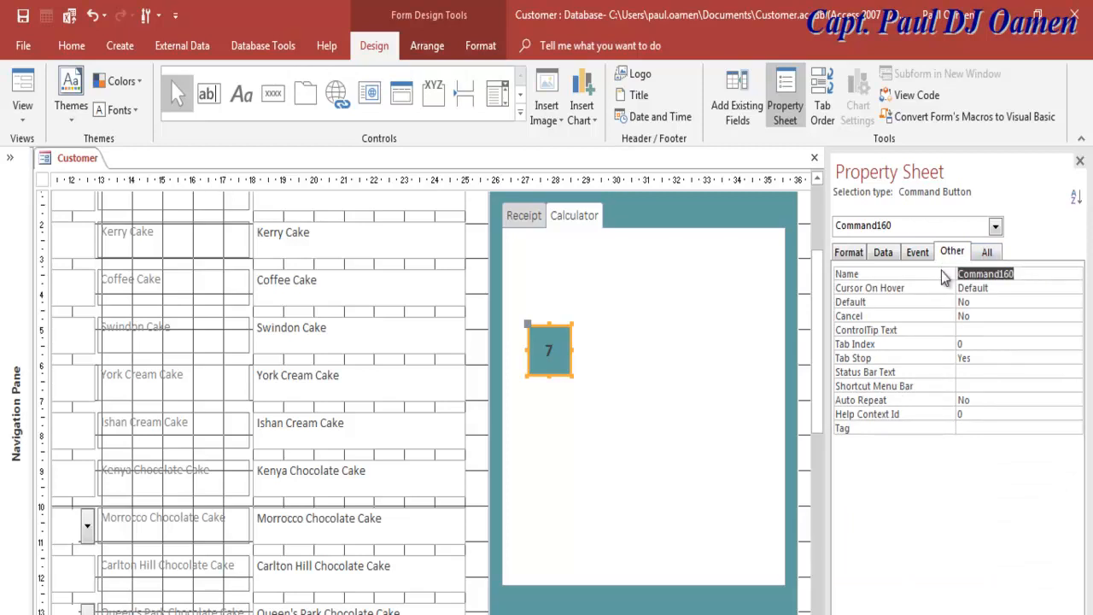
text(cmd7)
key(Return)
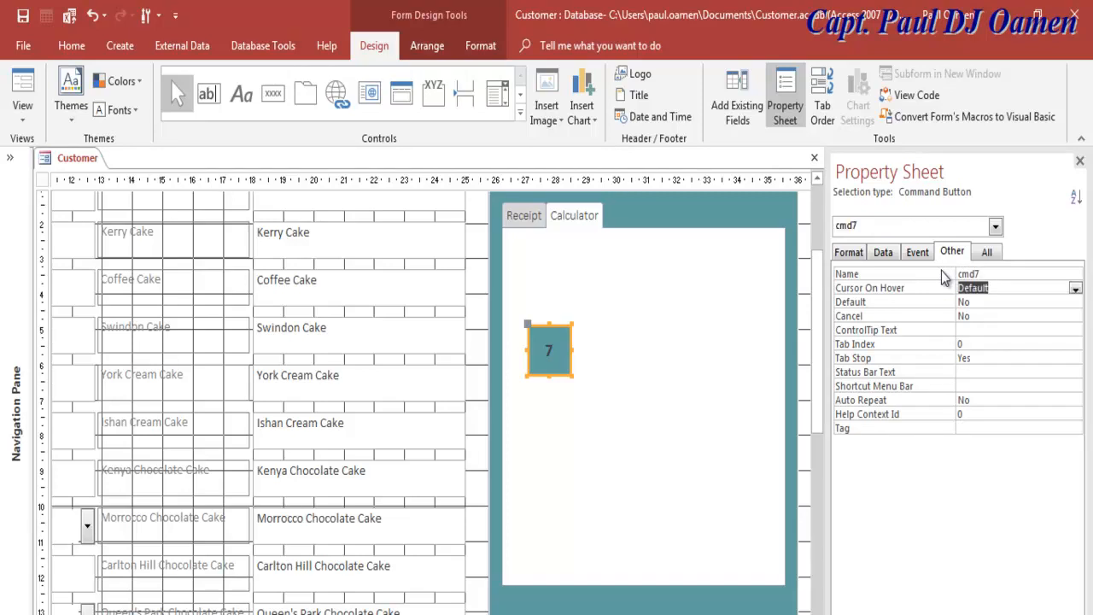
click(550, 352)
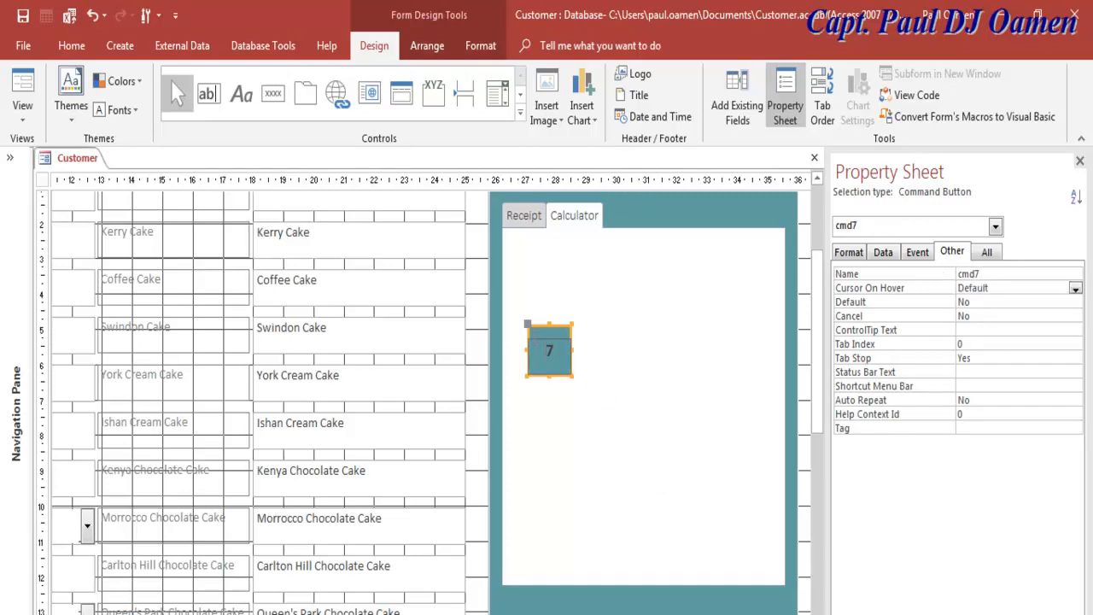
click(529, 326)
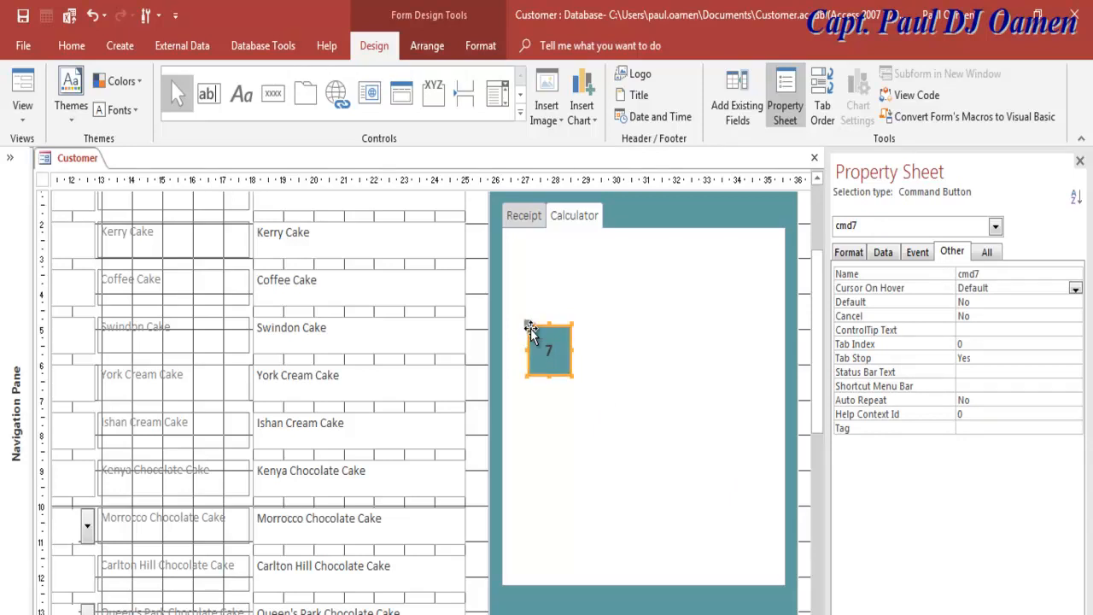
Step: Position the 7 button and paste a first copy right beside it
mouse_move(529, 328)
mouse_down()
mouse_move(589, 332)
mouse_move(581, 339)
mouse_move(533, 322)
mouse_up()
click(598, 346)
click(572, 343)
drag(528, 329, 579, 322)
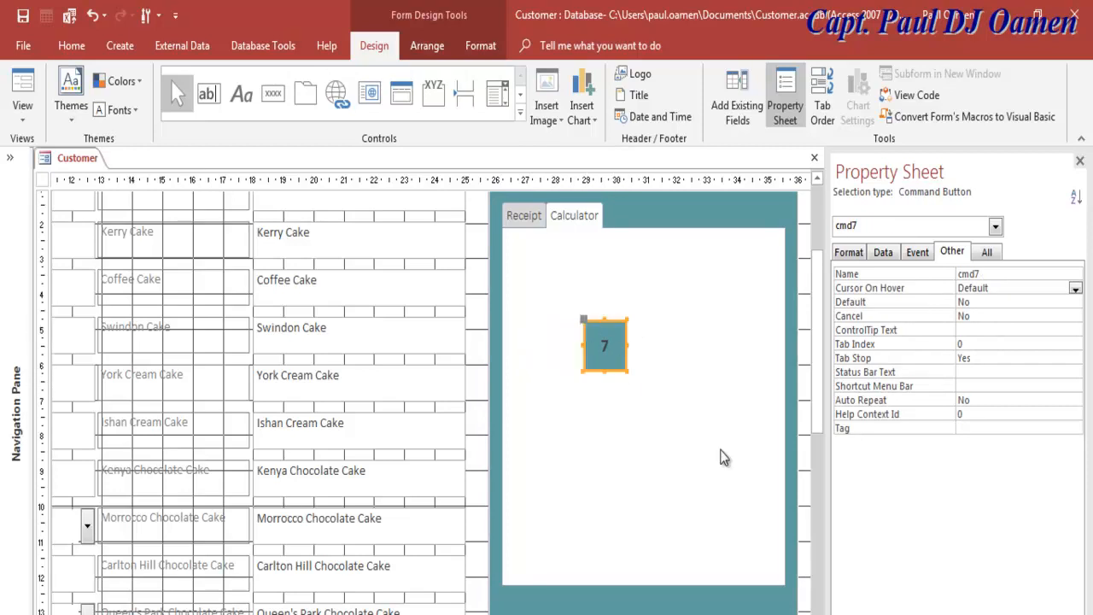
key(ctrl+c)
key(ctrl+v)
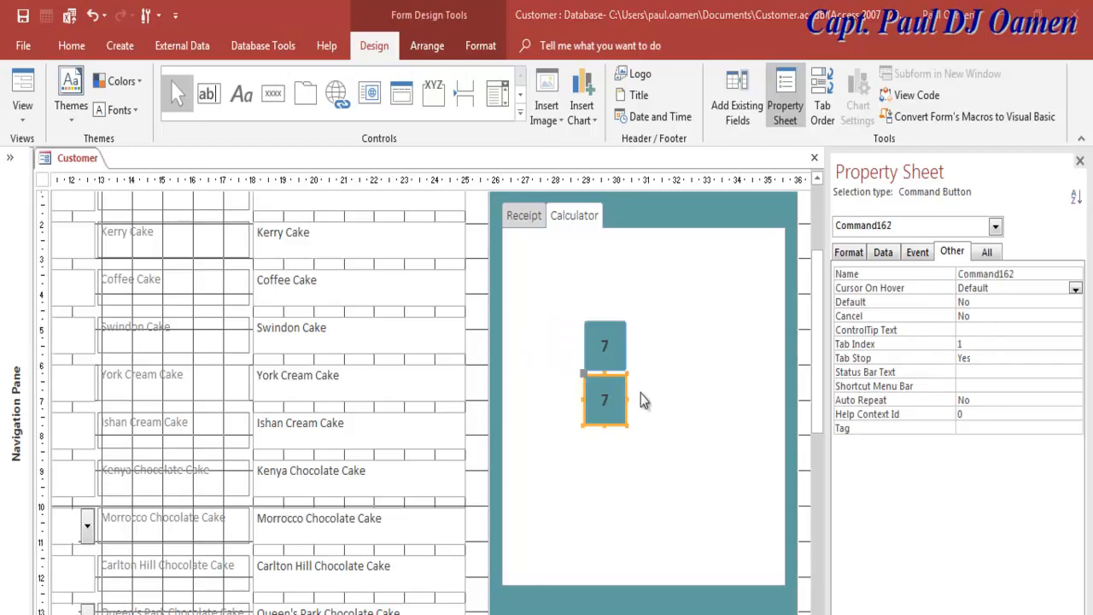
drag(584, 323, 511, 285)
click(587, 379)
drag(588, 378, 578, 292)
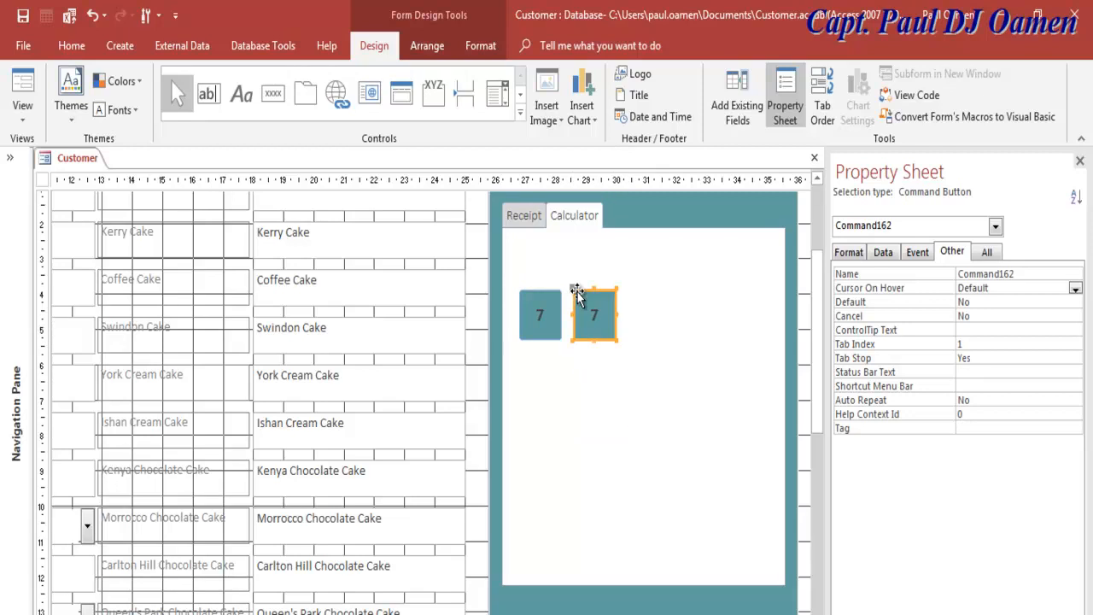
Step: Paste two more copies of the 7 button, lining them up into a row of four
right_click(578, 293)
click(622, 232)
click(639, 371)
right_click(663, 375)
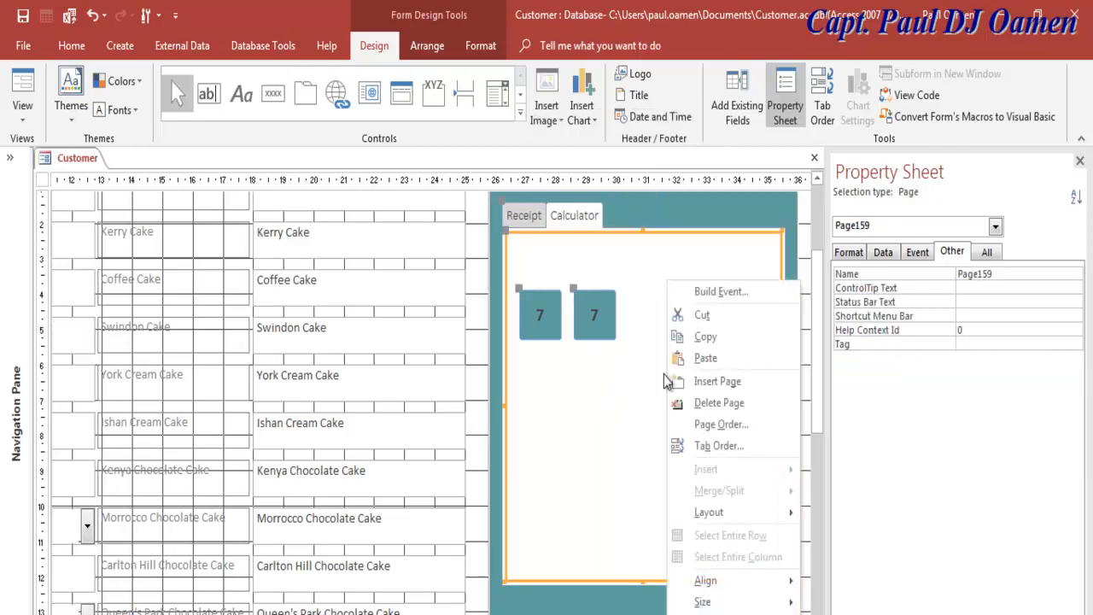
click(711, 364)
drag(519, 345, 626, 294)
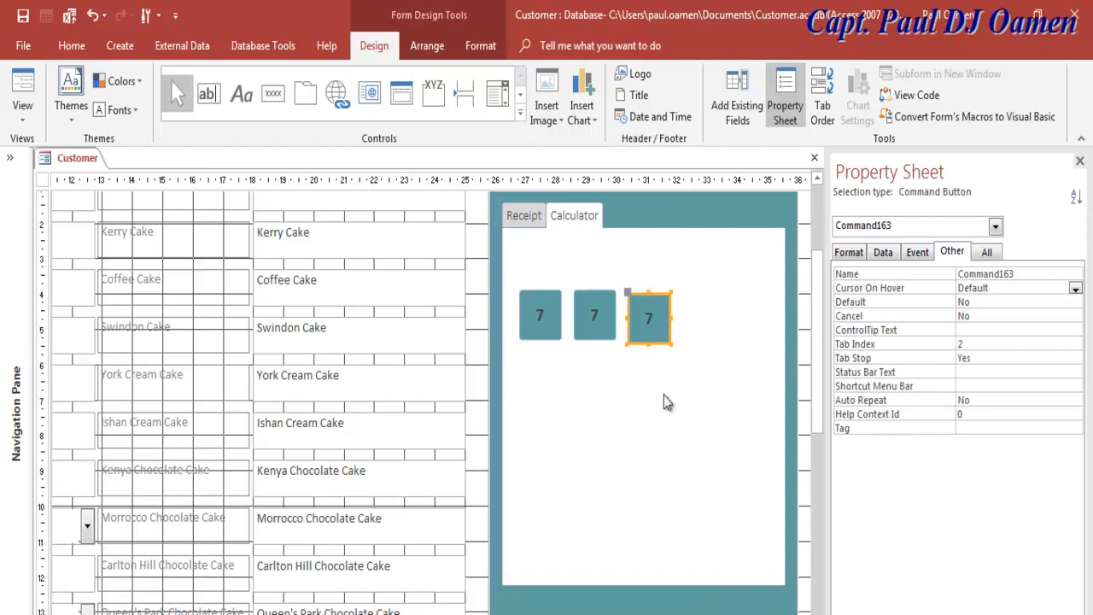
right_click(677, 380)
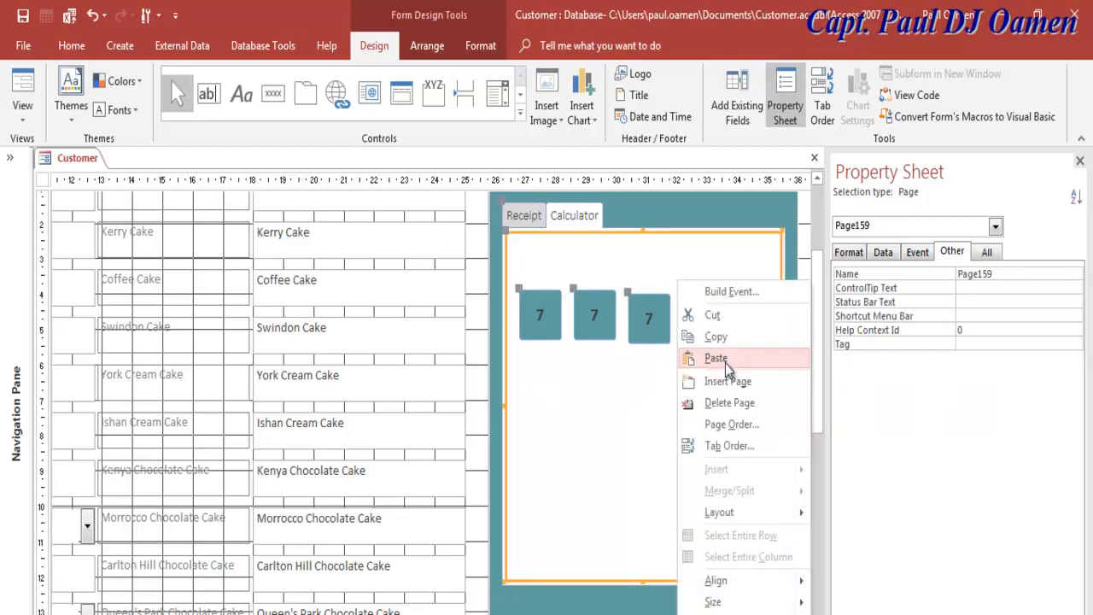
click(718, 359)
drag(523, 350, 698, 296)
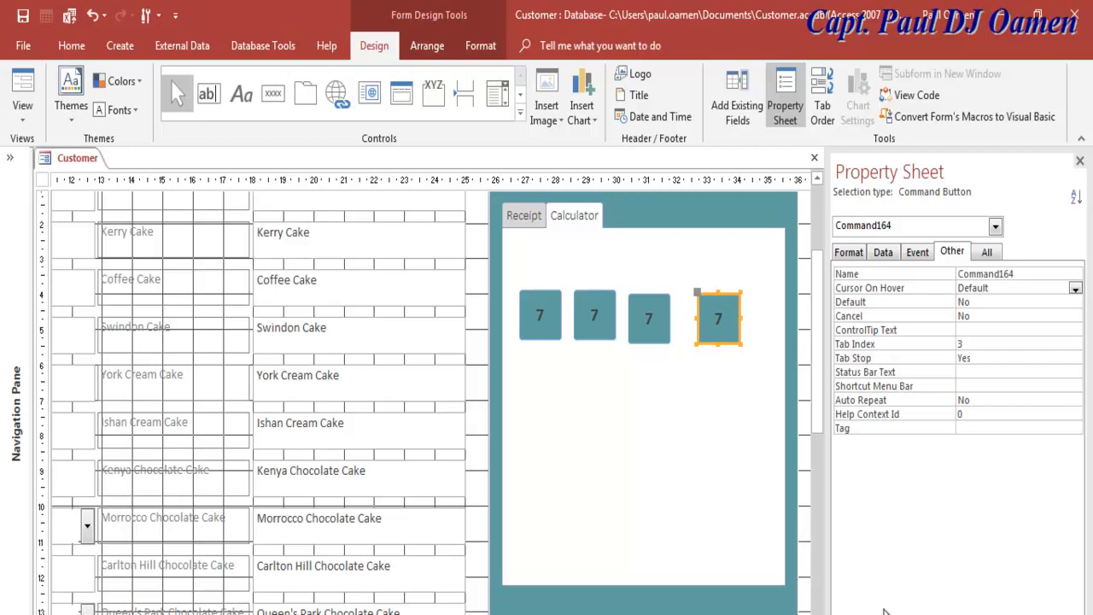
Step: Rename the three copied keys cmd8, cmd9 and cmdPlus
click(595, 317)
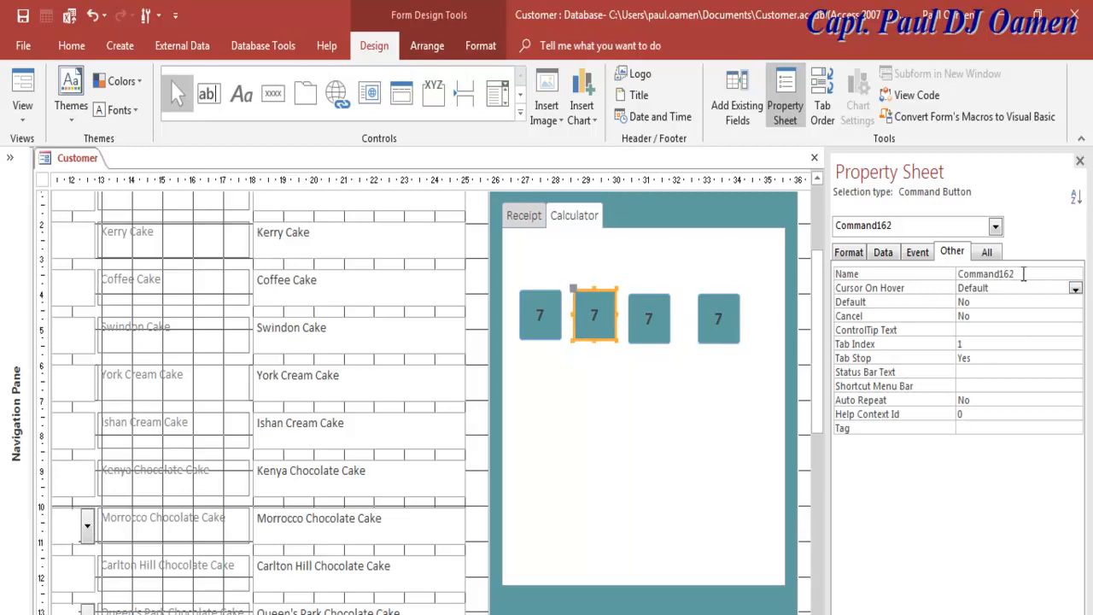
click(944, 274)
text(cmd8)
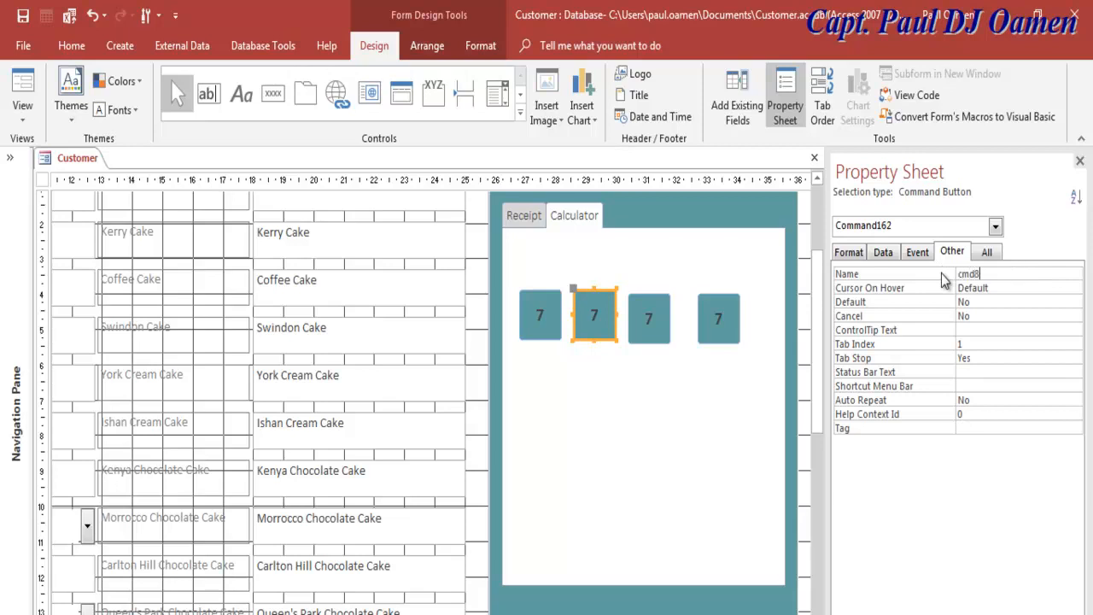
click(649, 318)
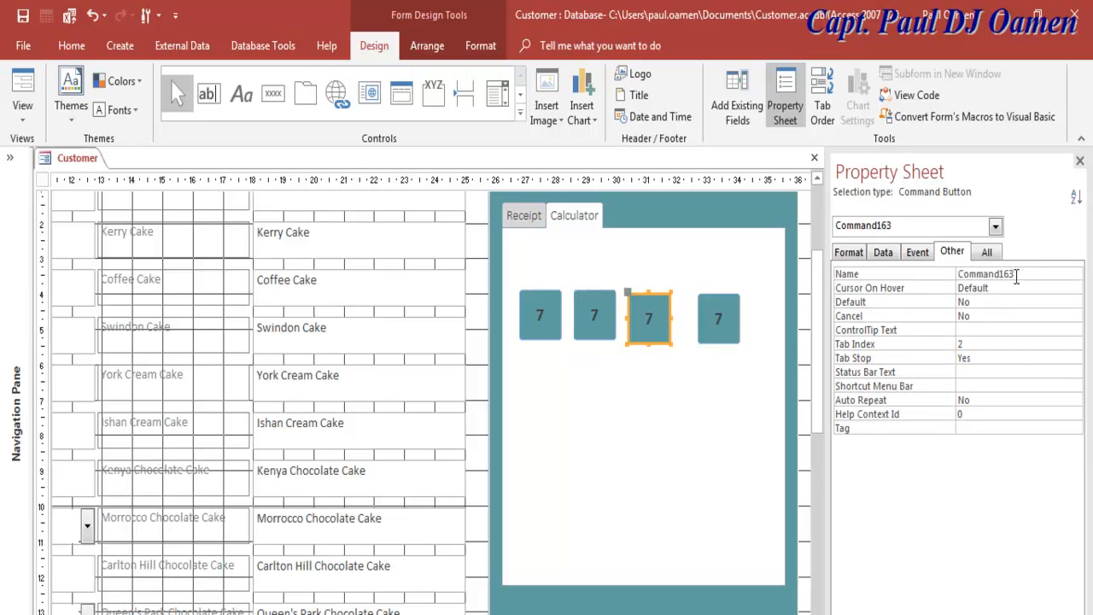
click(956, 273)
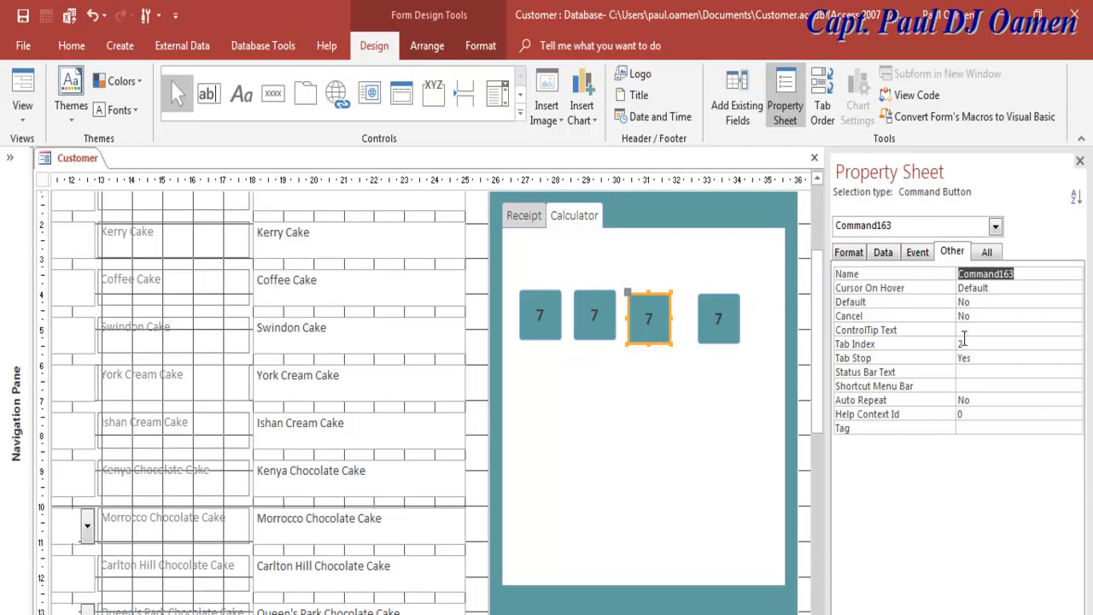
text(cmd9)
click(717, 317)
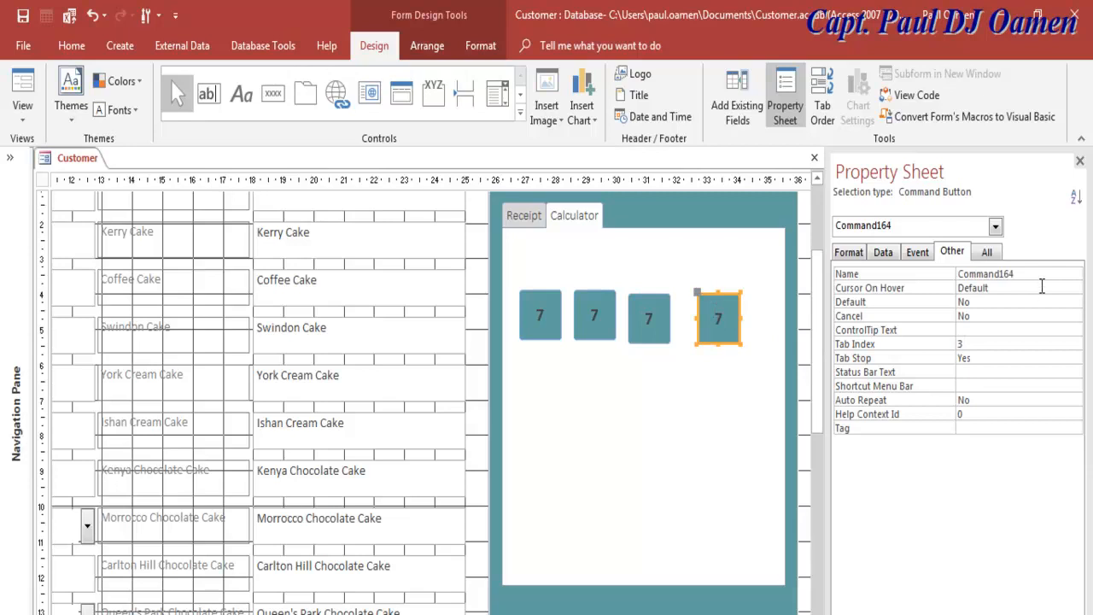
click(926, 275)
text(cmdPlus)
click(643, 401)
click(707, 339)
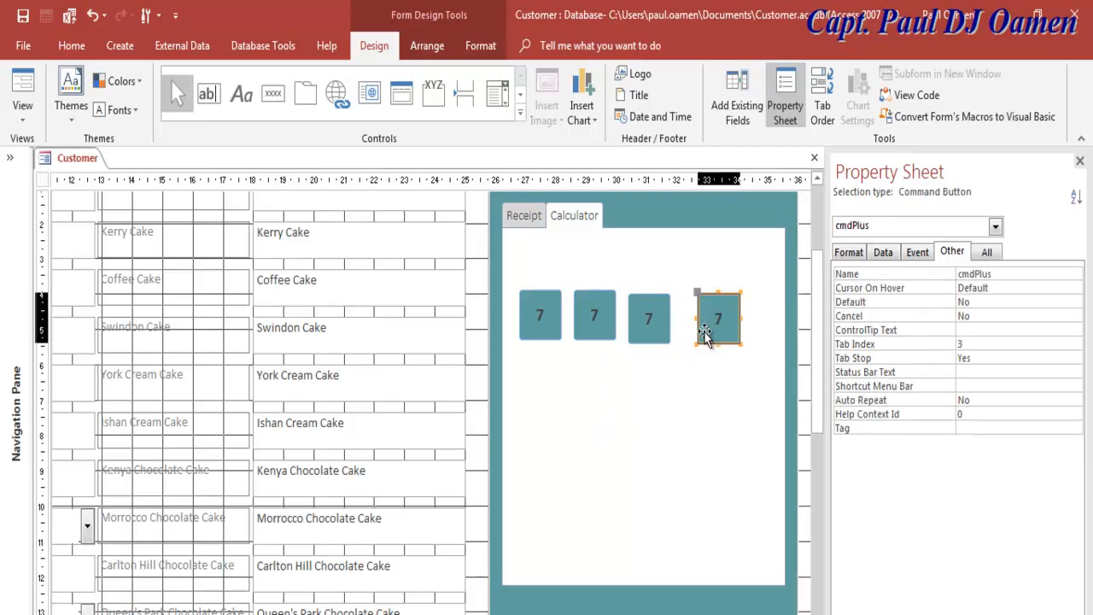
click(596, 324)
click(627, 418)
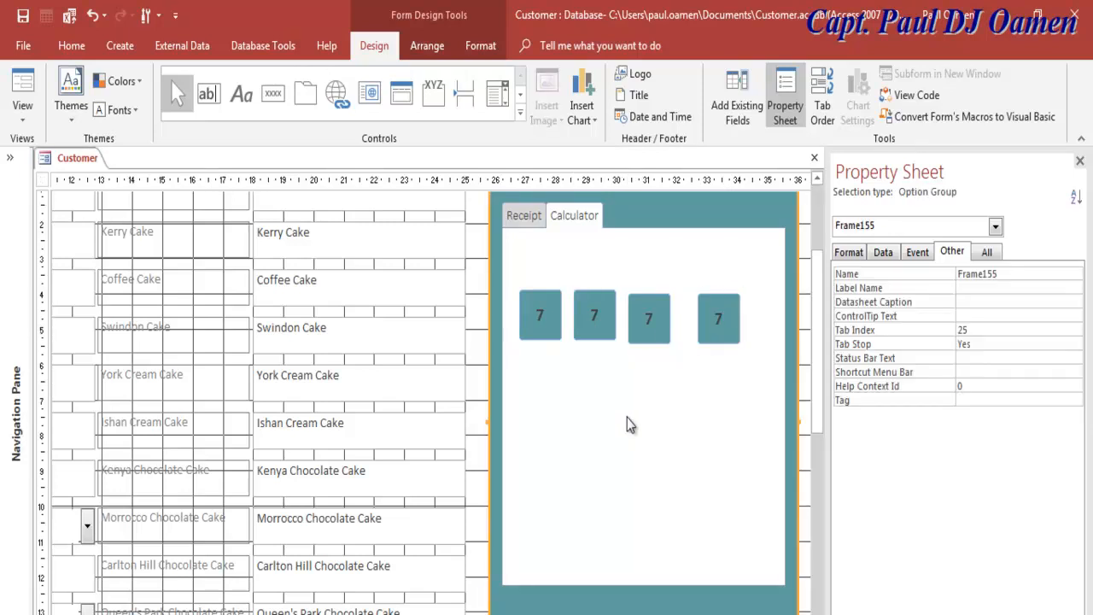
Step: Set the copied keys' captions to 8, 9 and +
click(593, 322)
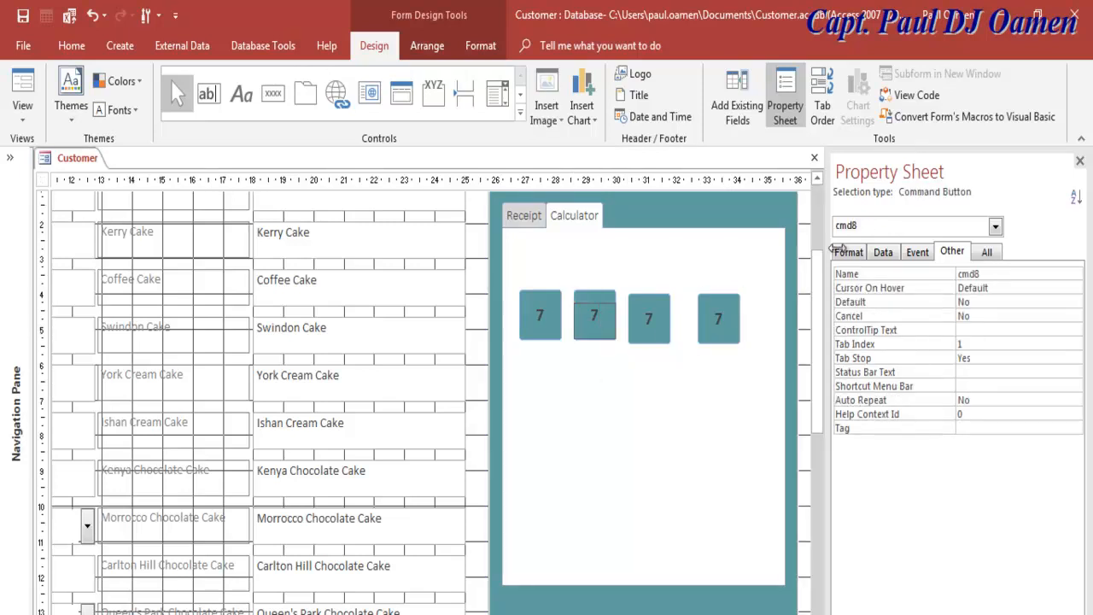
click(847, 253)
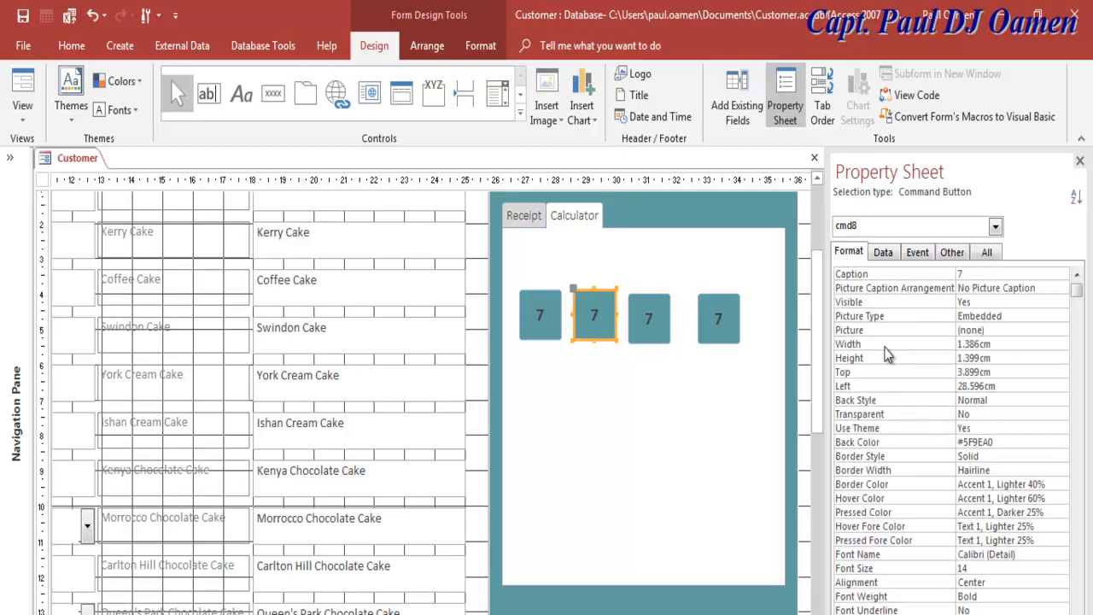
double_click(959, 273)
text(8)
click(655, 316)
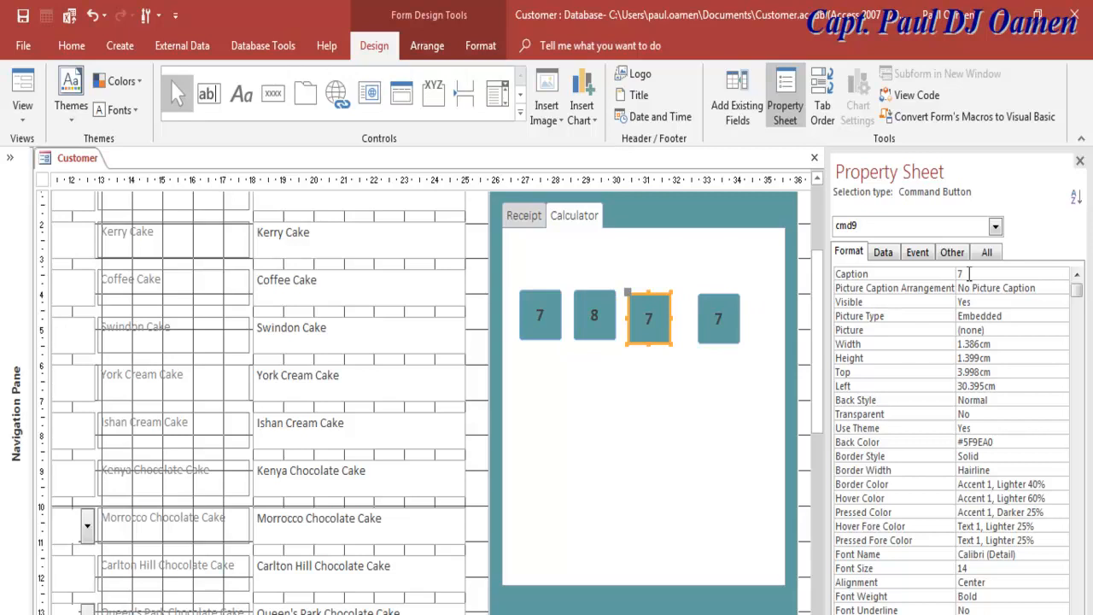
text(9)
click(726, 329)
drag(966, 274, 948, 277)
text(+)
click(714, 412)
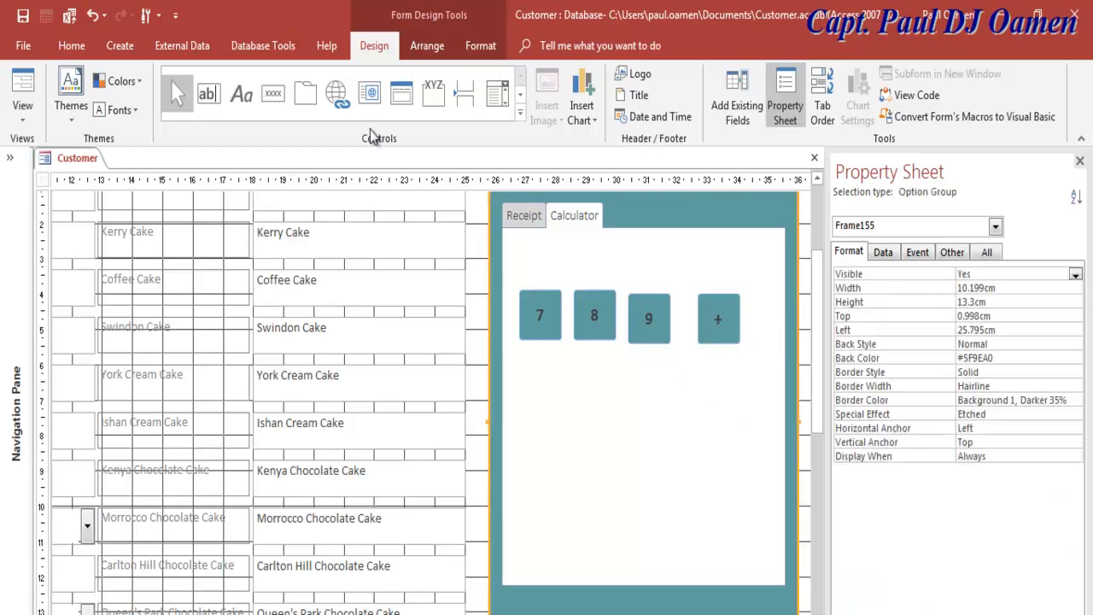
Step: Draw a display text box above the keys and delete its Text165 label
click(215, 102)
drag(516, 242, 762, 295)
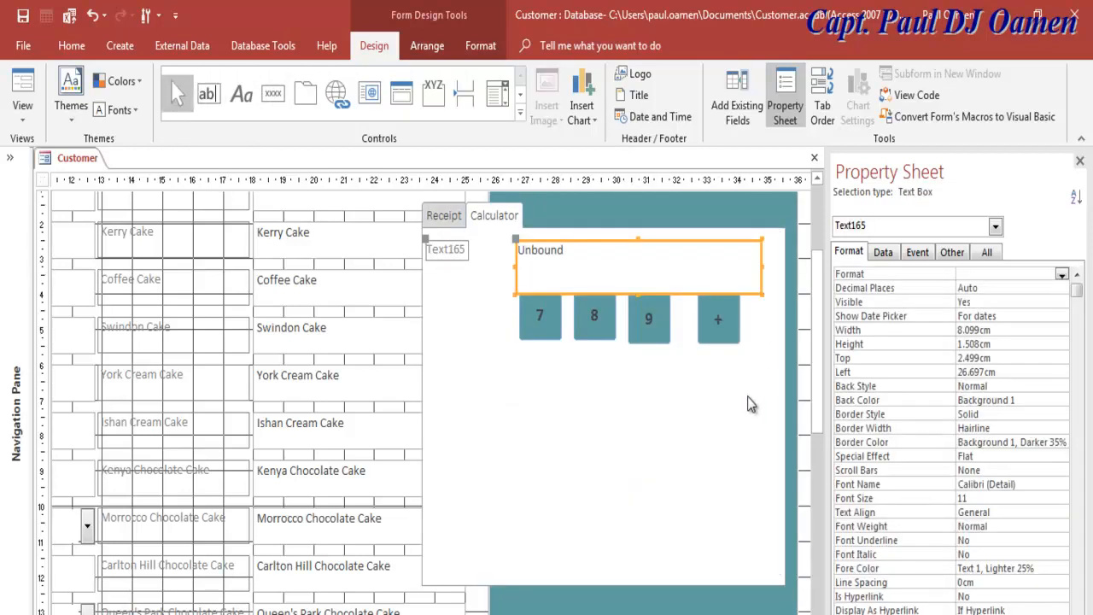
click(547, 416)
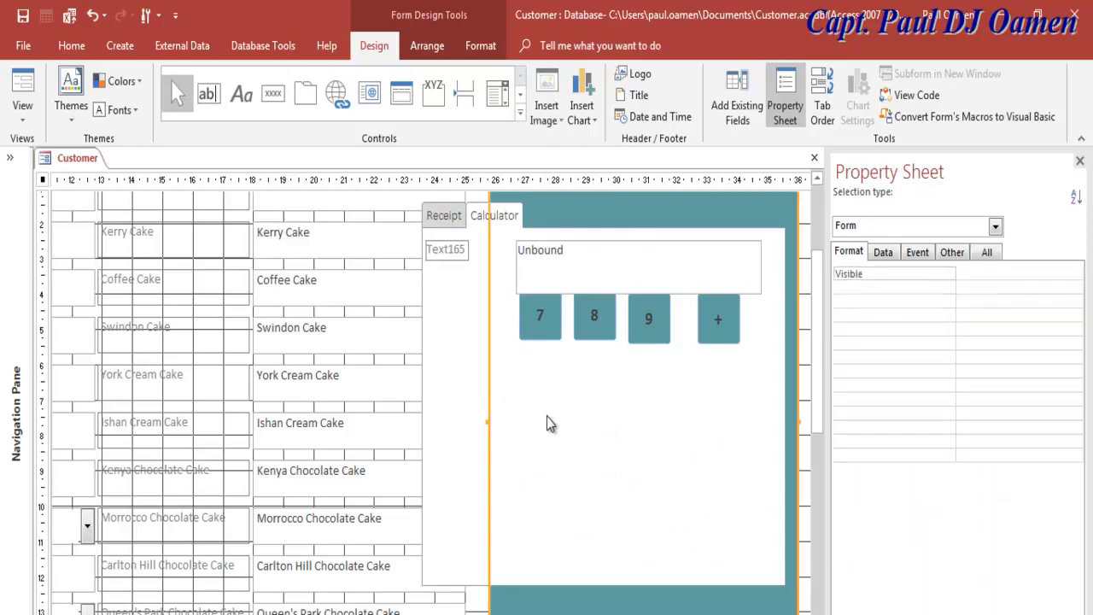
click(457, 254)
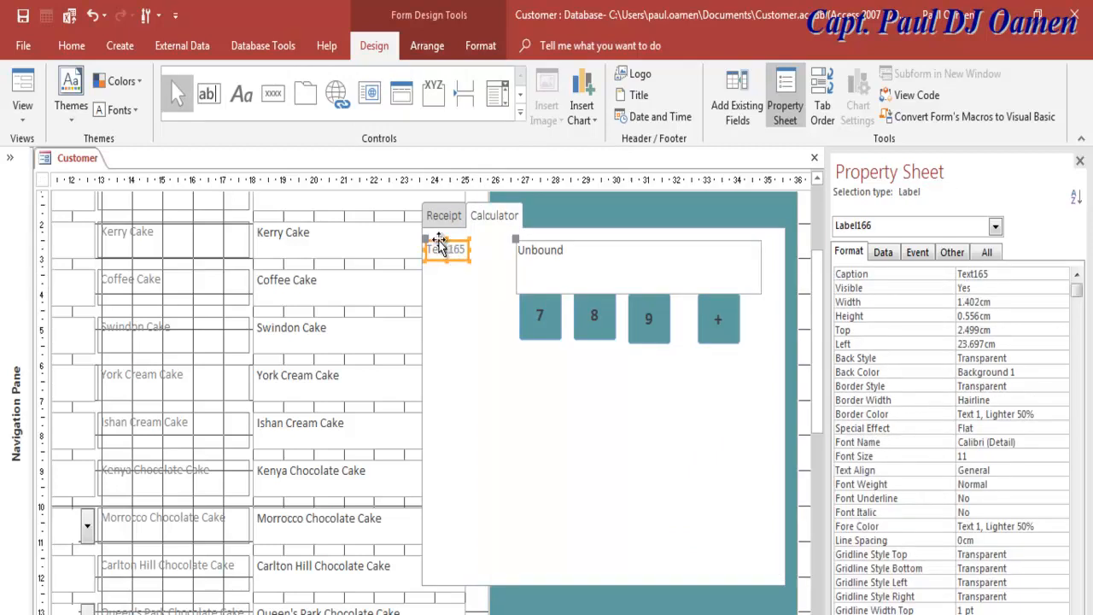
key(Delete)
Step: Narrow the calculator's tab control from its left edge to 9.055 cm wide
click(547, 387)
click(427, 323)
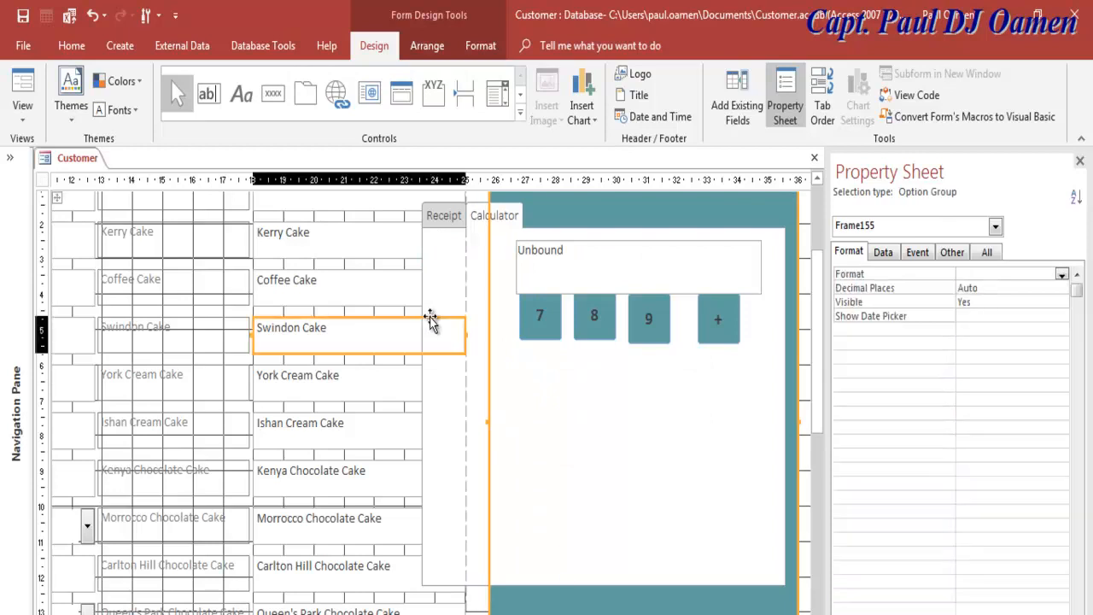
click(449, 233)
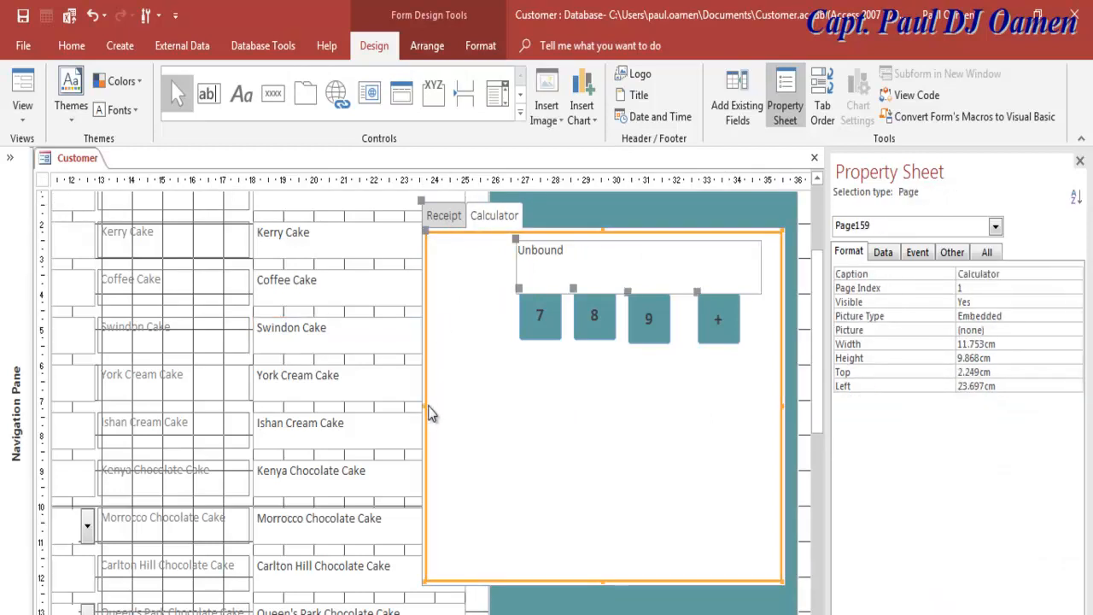
drag(425, 408, 484, 409)
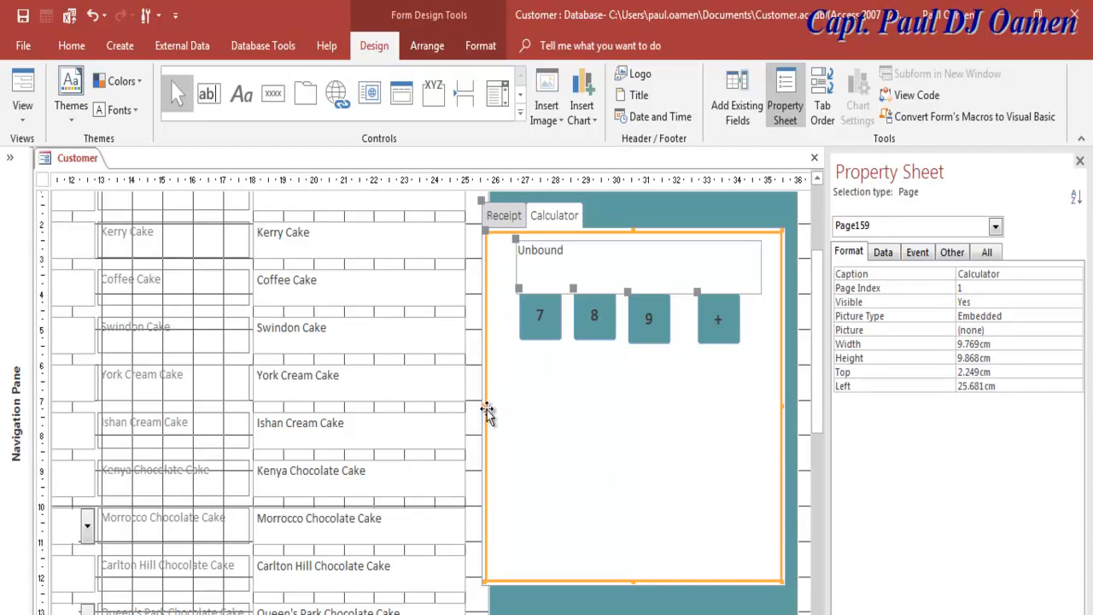
drag(486, 413, 505, 406)
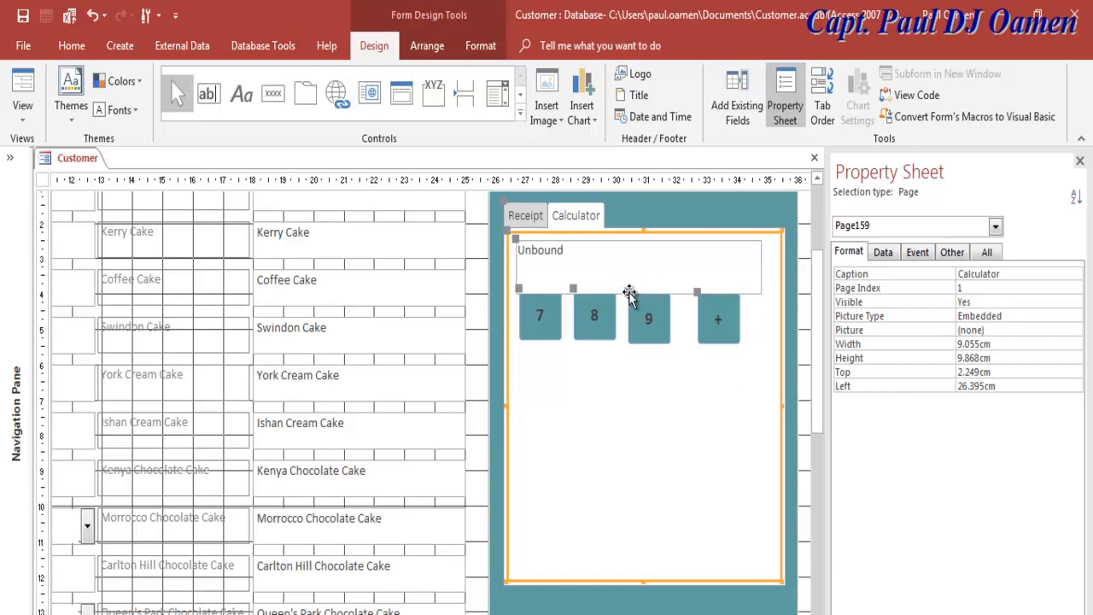
Step: Name the display text box txtDsiplay
click(659, 262)
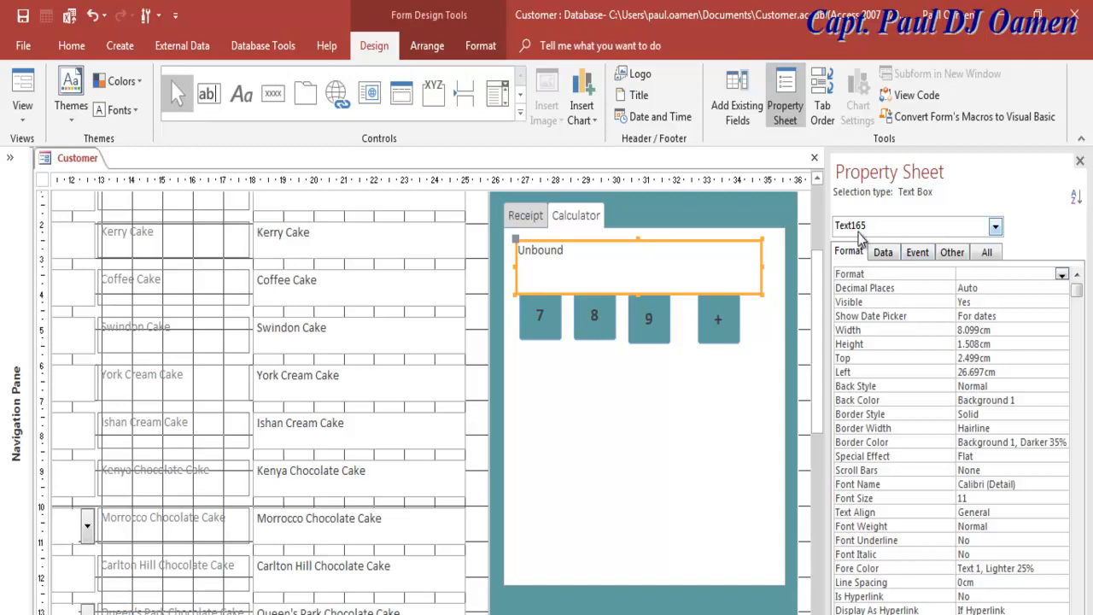
click(919, 254)
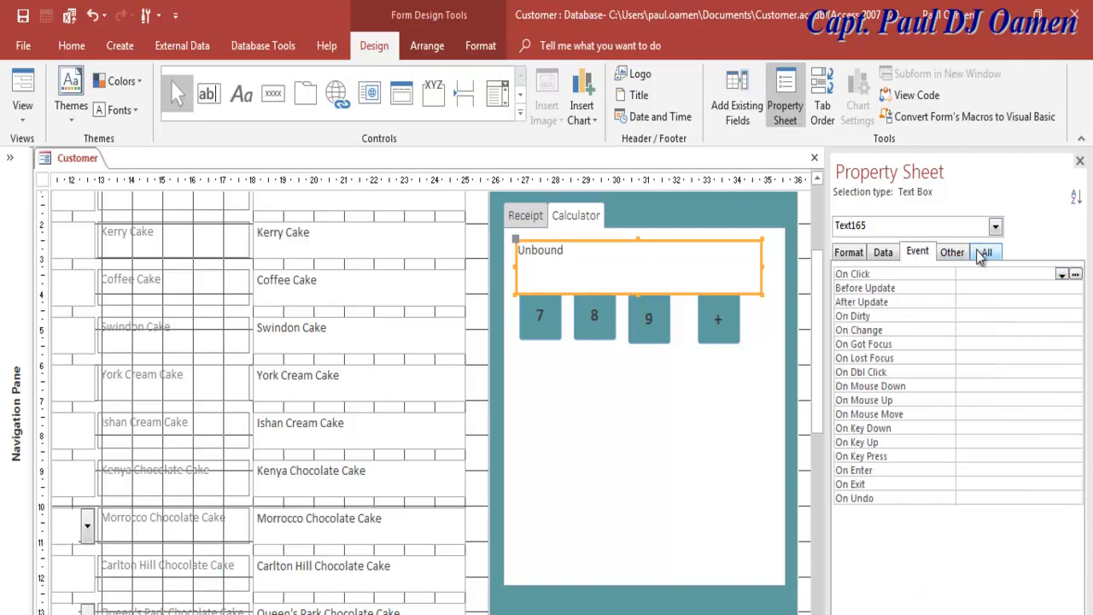
click(987, 252)
click(945, 276)
text(txtDsiplay)
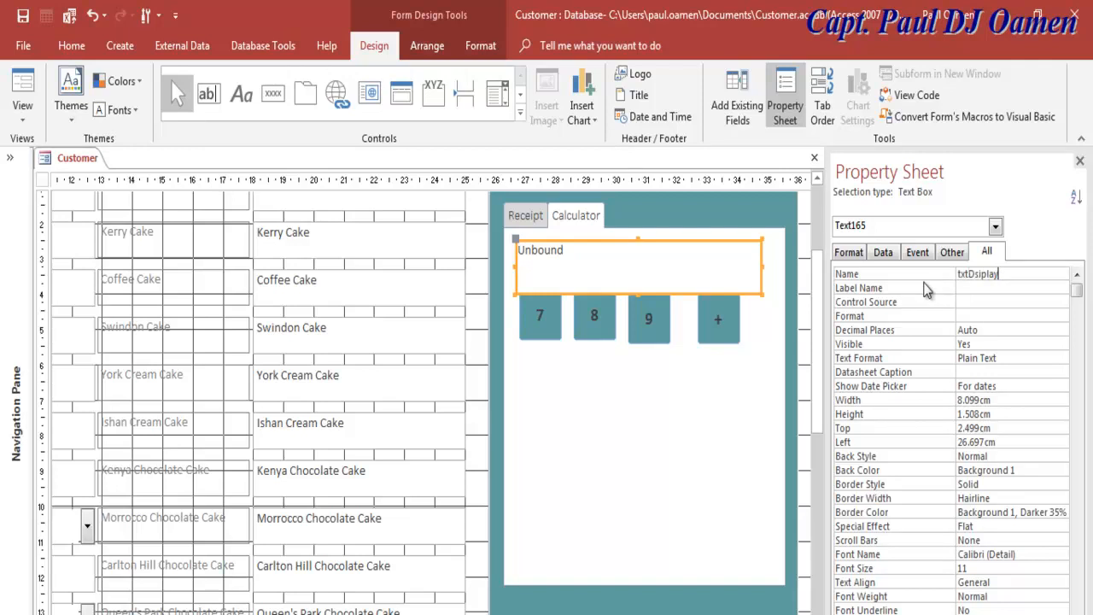
key(Return)
Step: Shorten the display box to 1.111 cm and give Frame155 a Solid, 4 pt border
drag(638, 294, 639, 279)
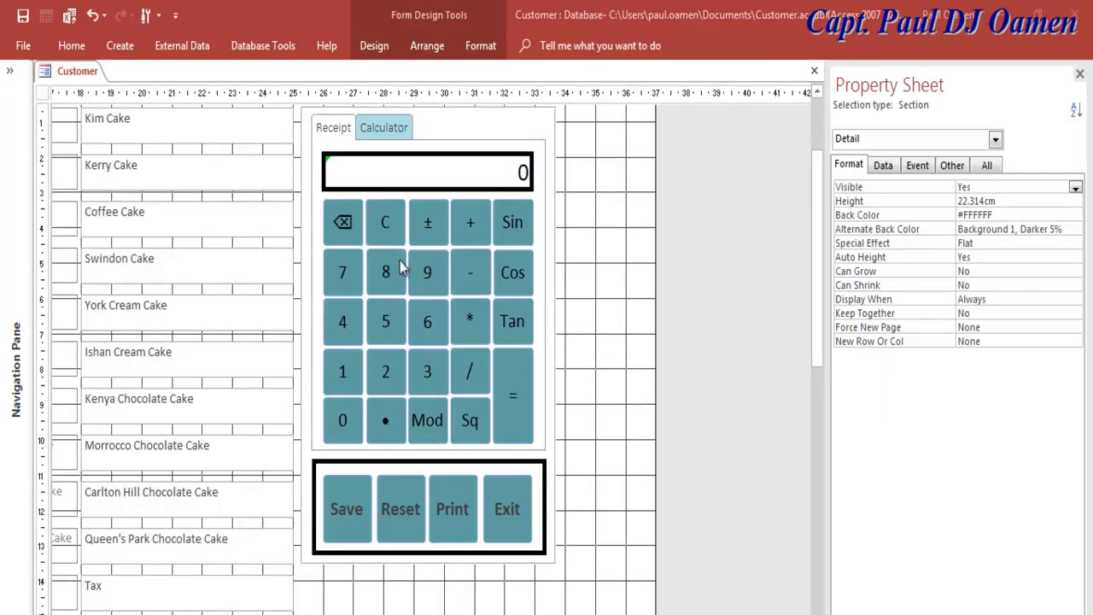
click(557, 290)
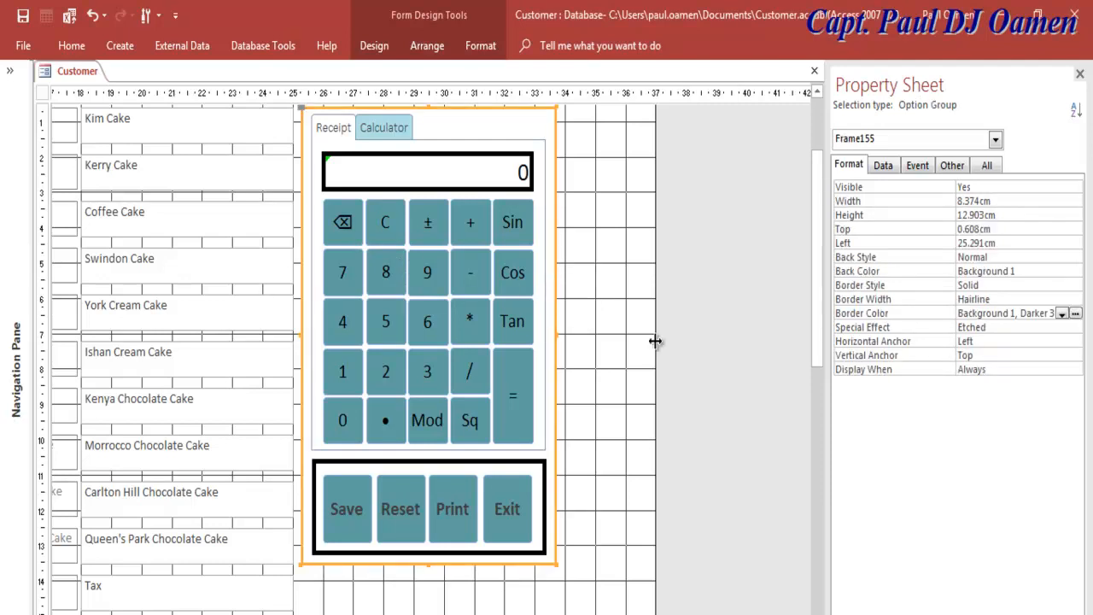
click(1059, 286)
click(1075, 287)
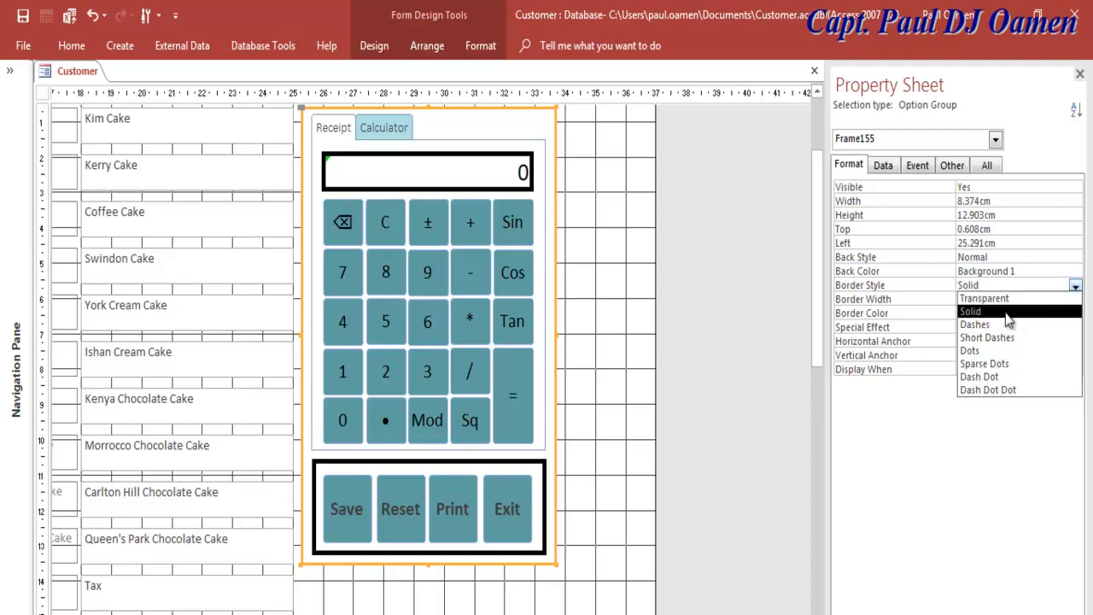
click(1006, 313)
click(1038, 299)
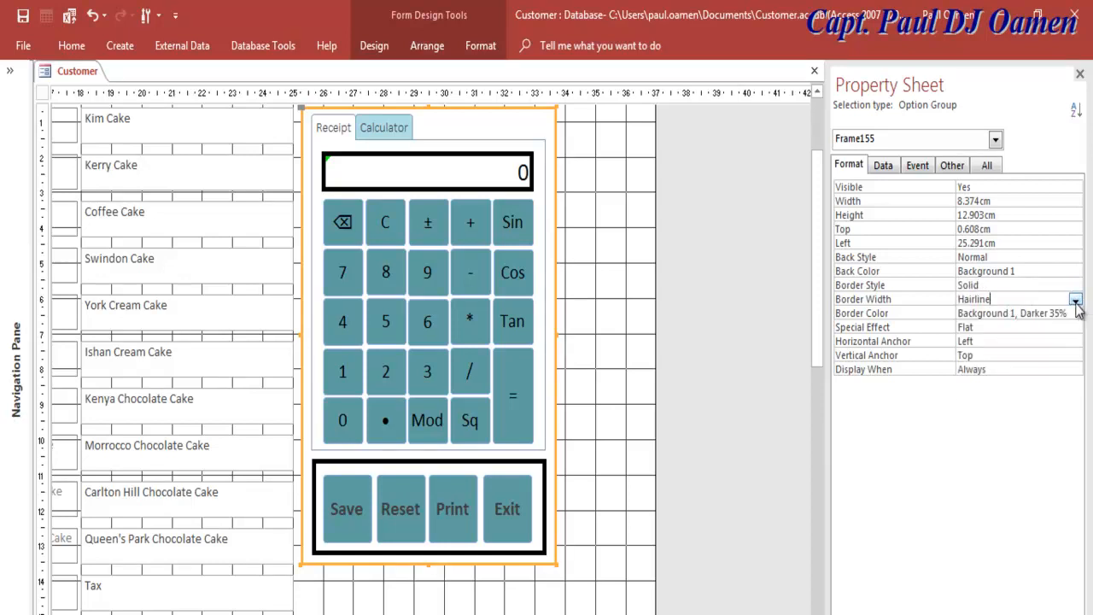
click(1076, 300)
click(972, 362)
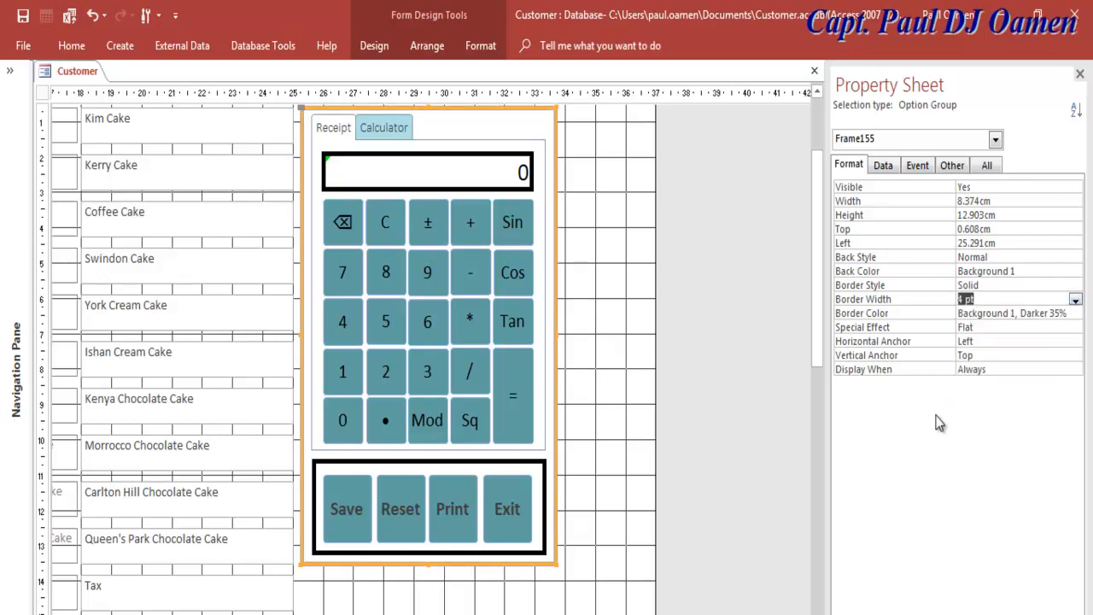
Step: Colour Frame155's border Text 1, Lighter 5% and bring up the Customer form's view options
click(1053, 313)
click(1075, 313)
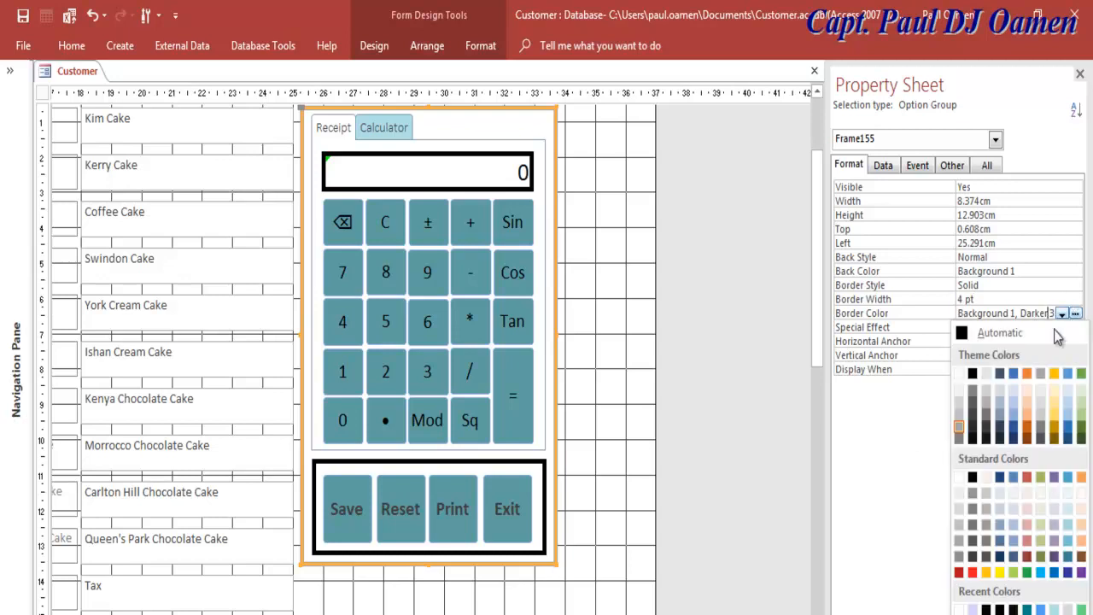
click(978, 447)
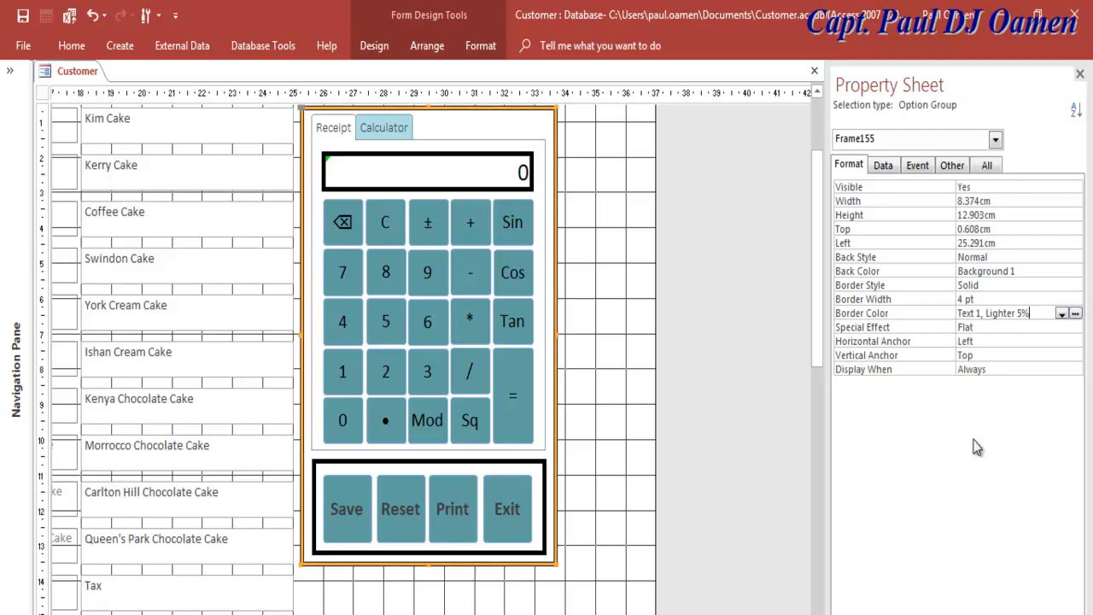
click(647, 499)
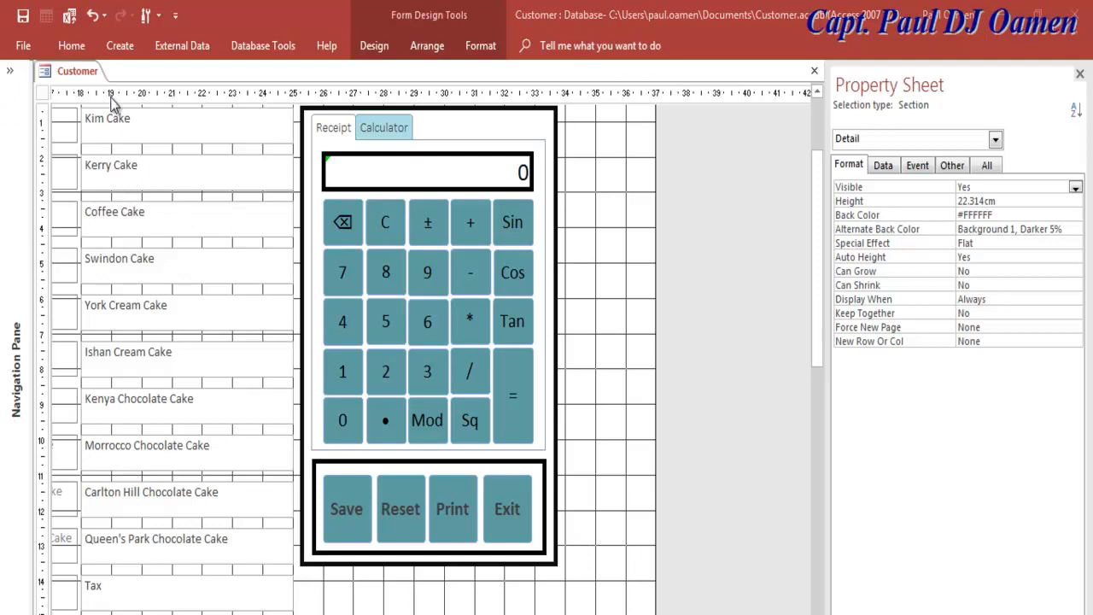
click(46, 75)
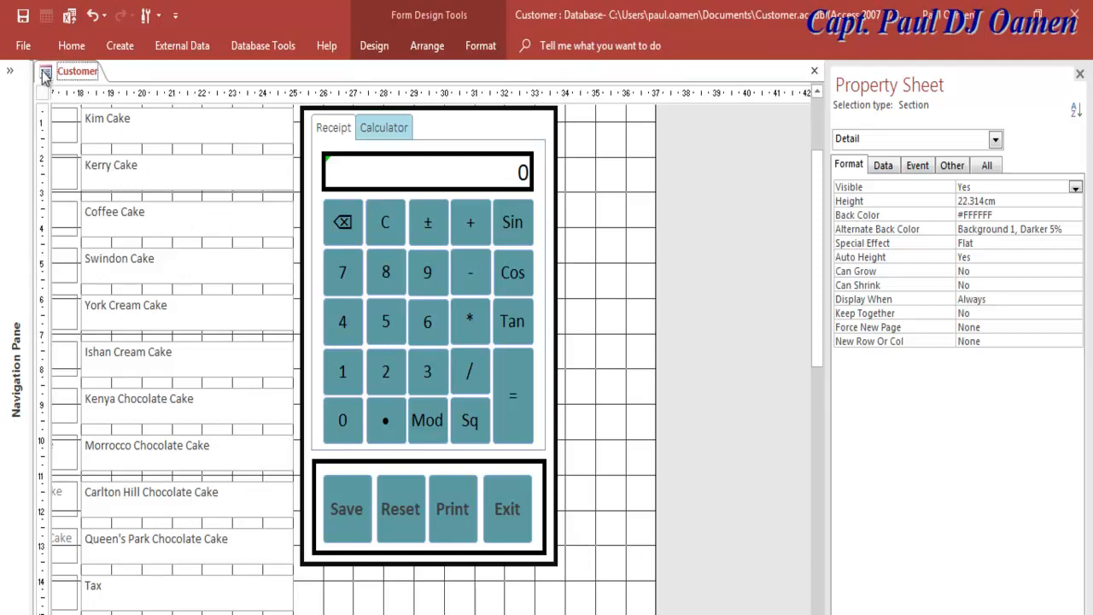
right_click(45, 75)
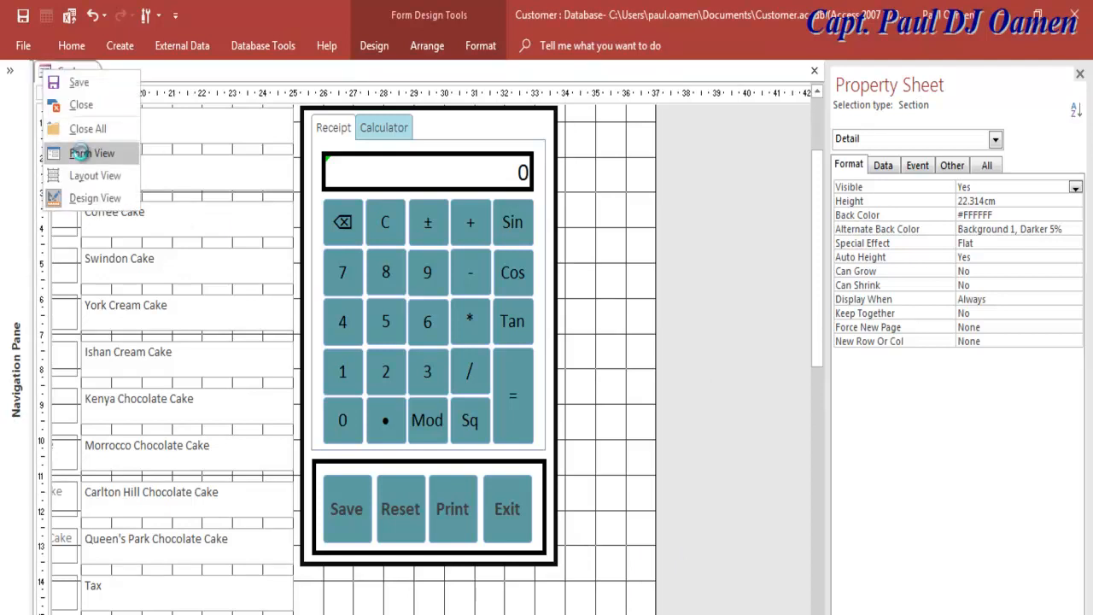
click(89, 151)
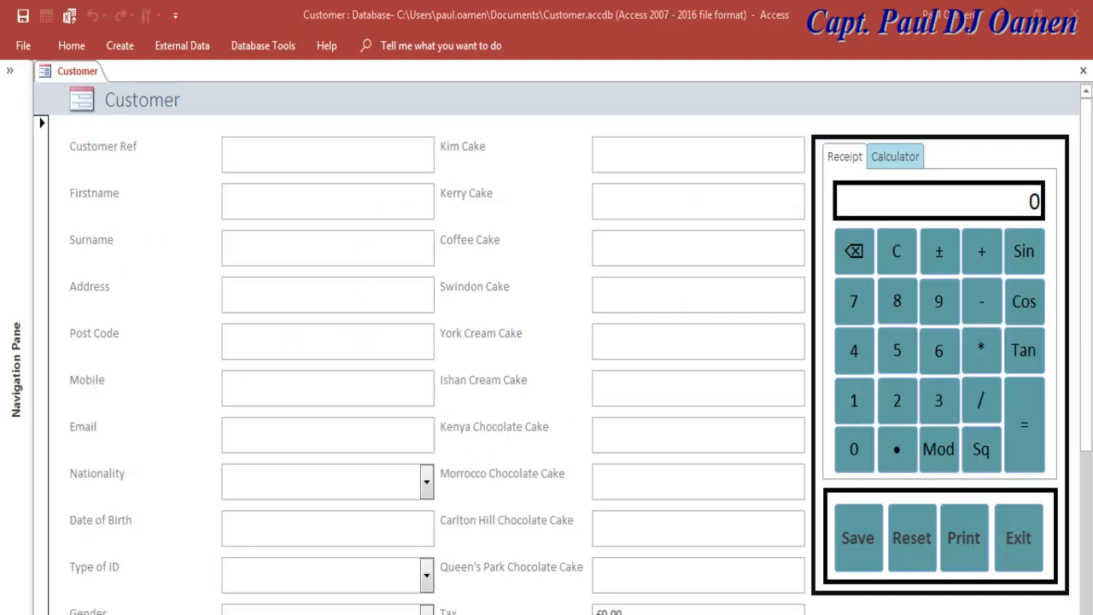
right_click(45, 75)
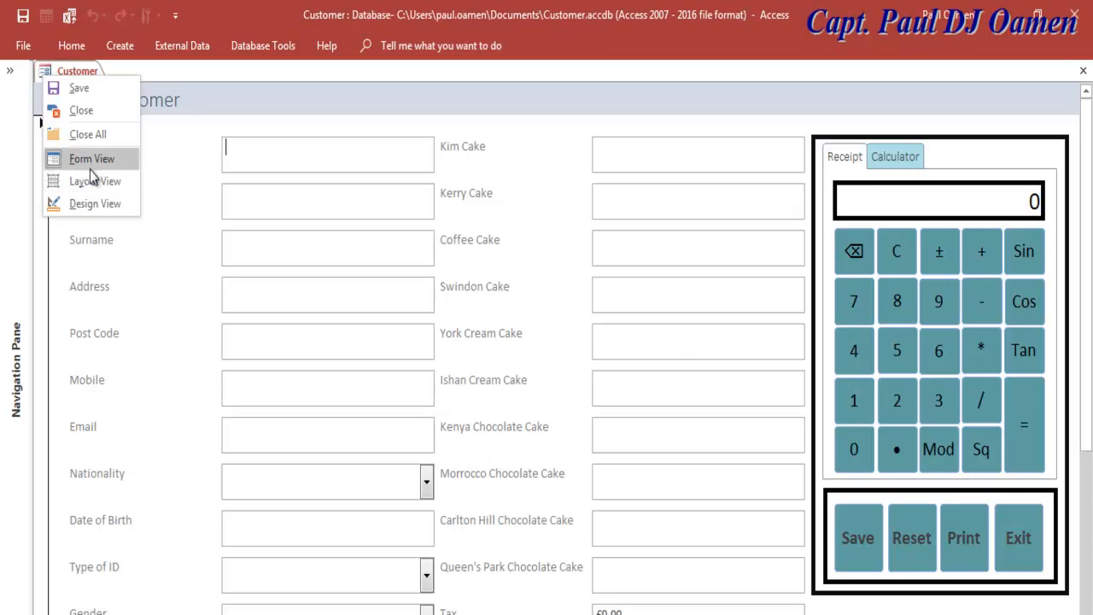
click(95, 204)
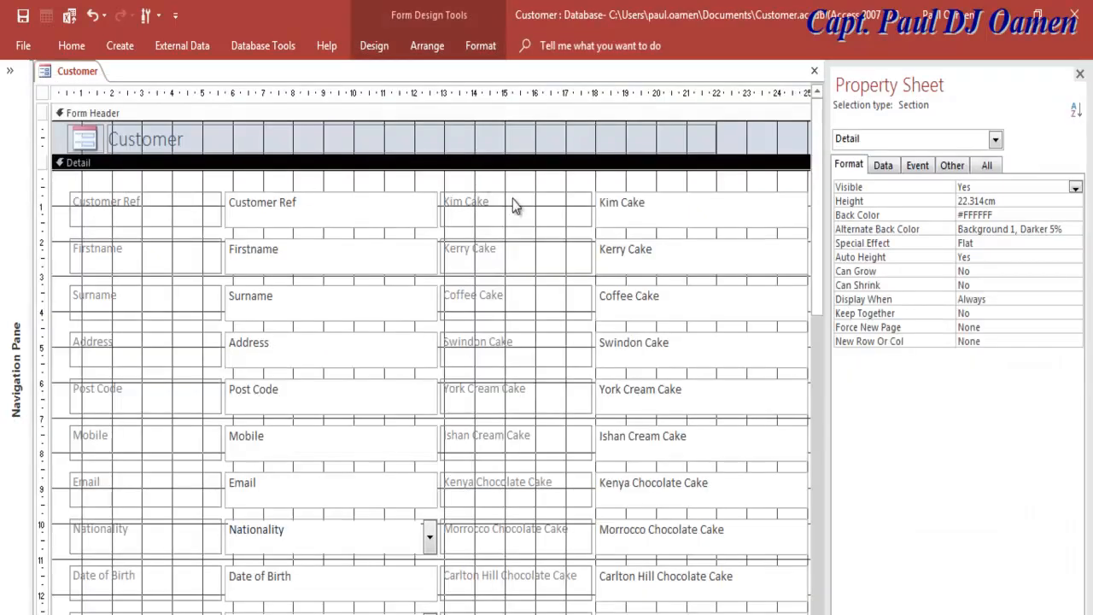
Step: Give the Kim Cake text box a 4 pt black border
click(716, 224)
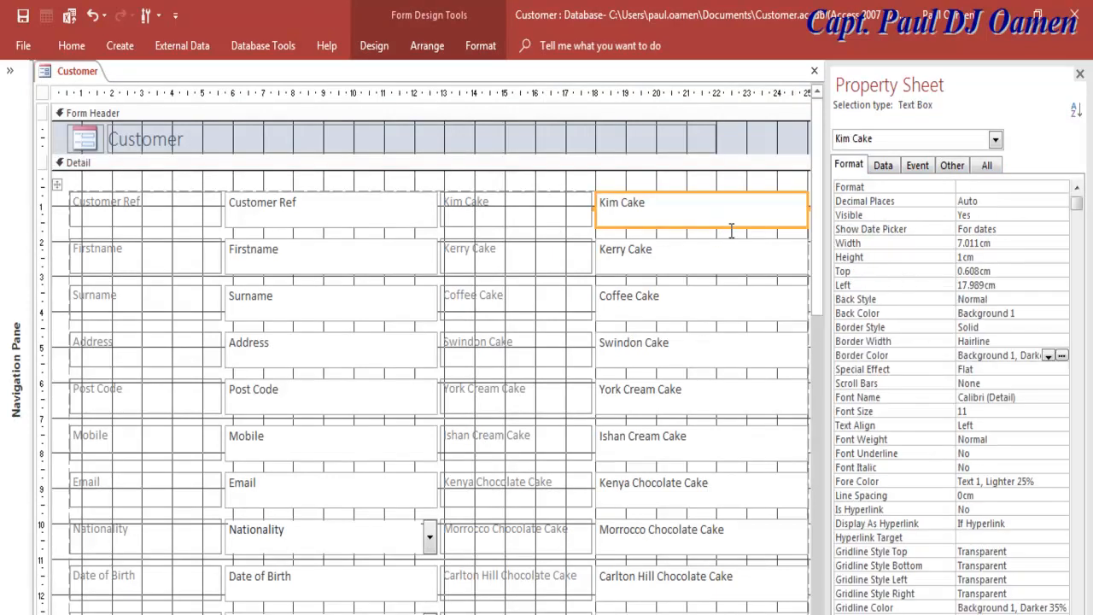
click(1049, 328)
click(1038, 341)
click(1061, 345)
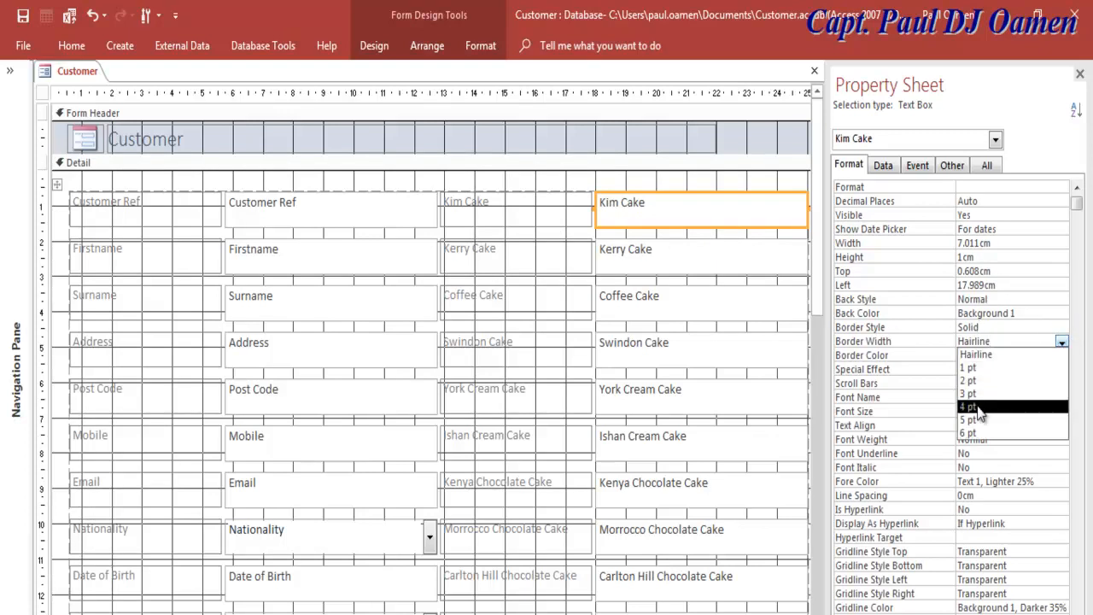
click(974, 408)
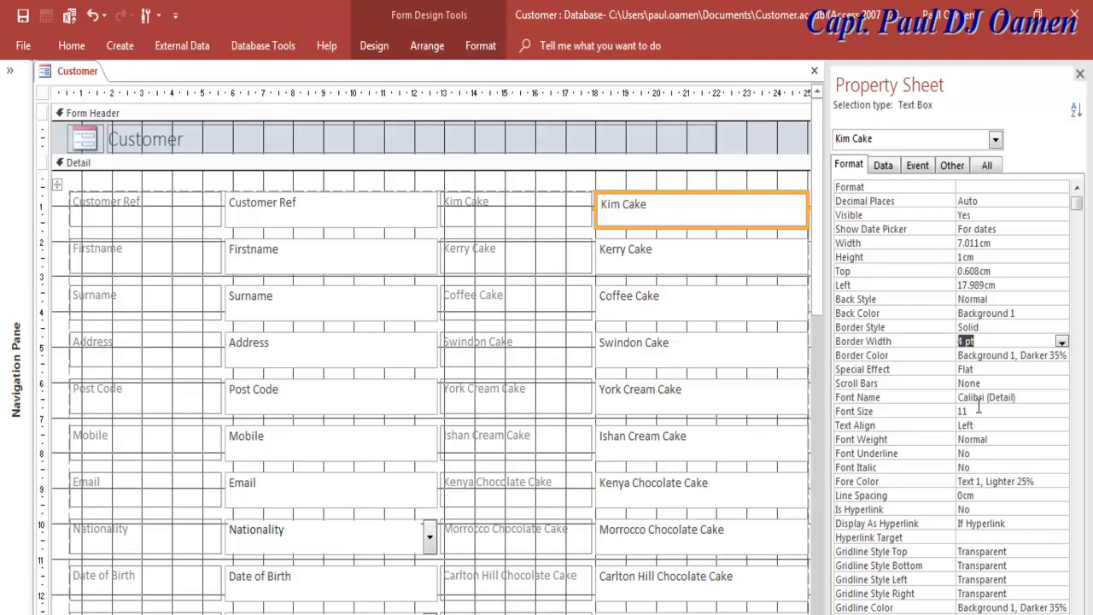
click(1051, 356)
click(1062, 355)
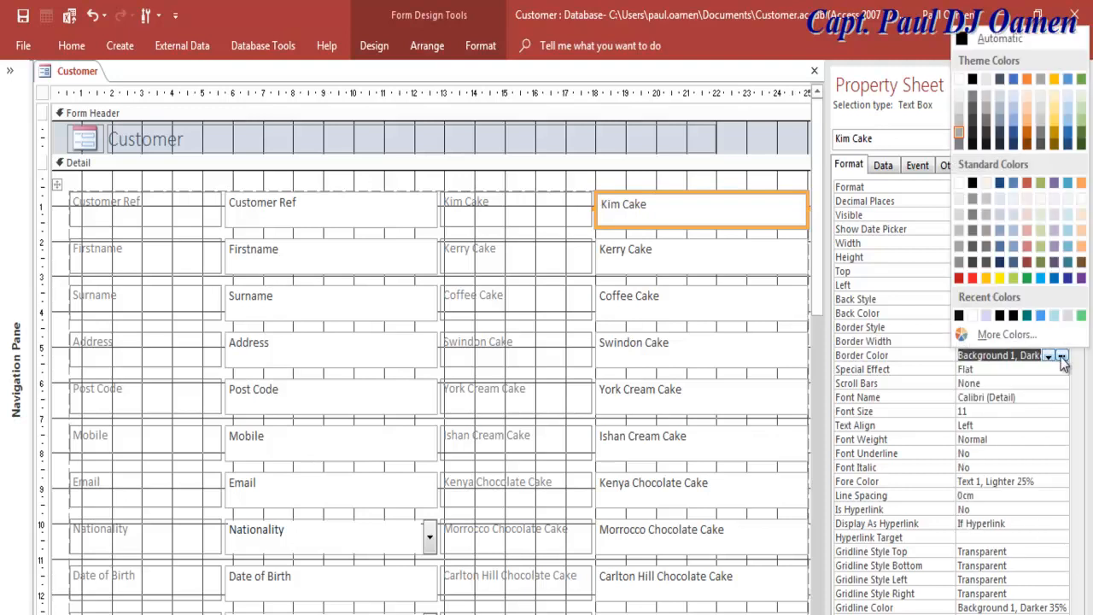
click(1001, 316)
Step: Give the Kerry, Coffee, Swindon and York Cream Cake boxes 4 pt black borders
click(660, 343)
click(664, 276)
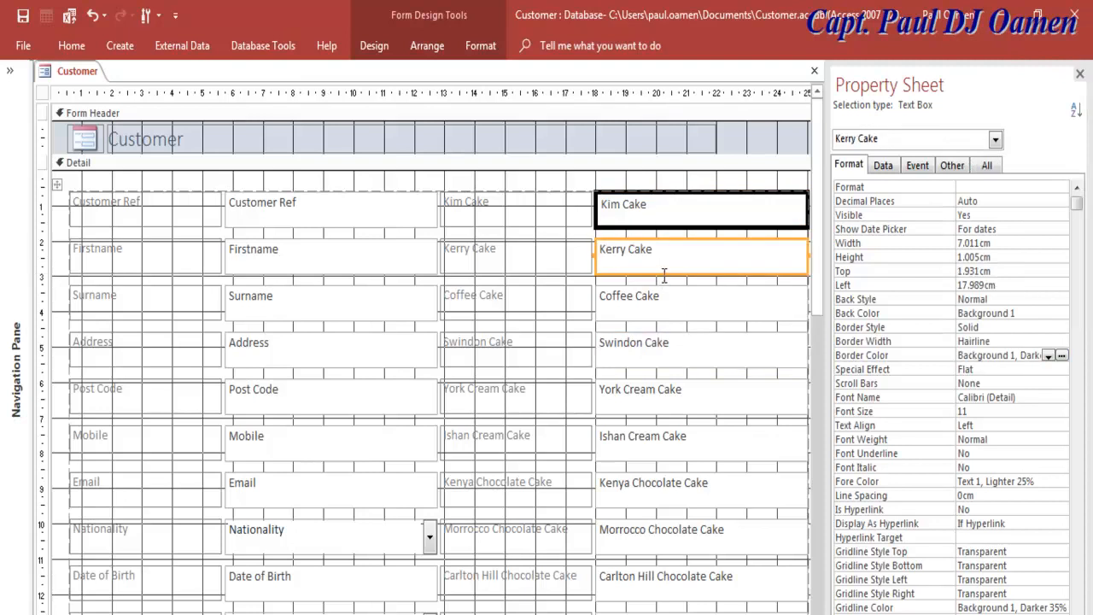
shift+click(656, 310)
shift+click(670, 346)
shift+click(685, 402)
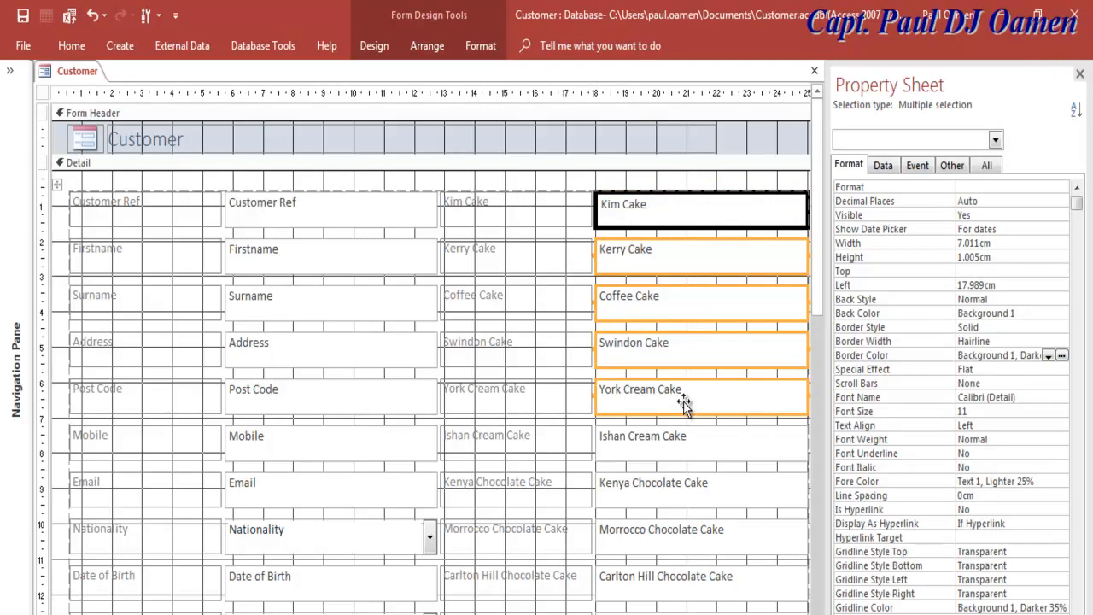
click(1004, 341)
click(1062, 342)
click(977, 408)
click(1061, 356)
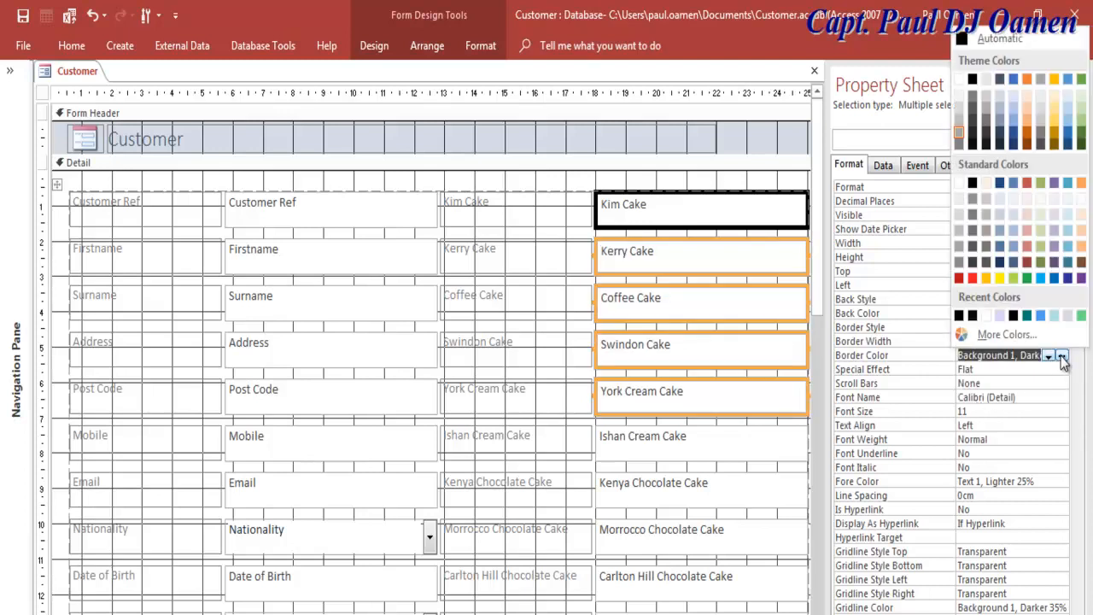
click(963, 317)
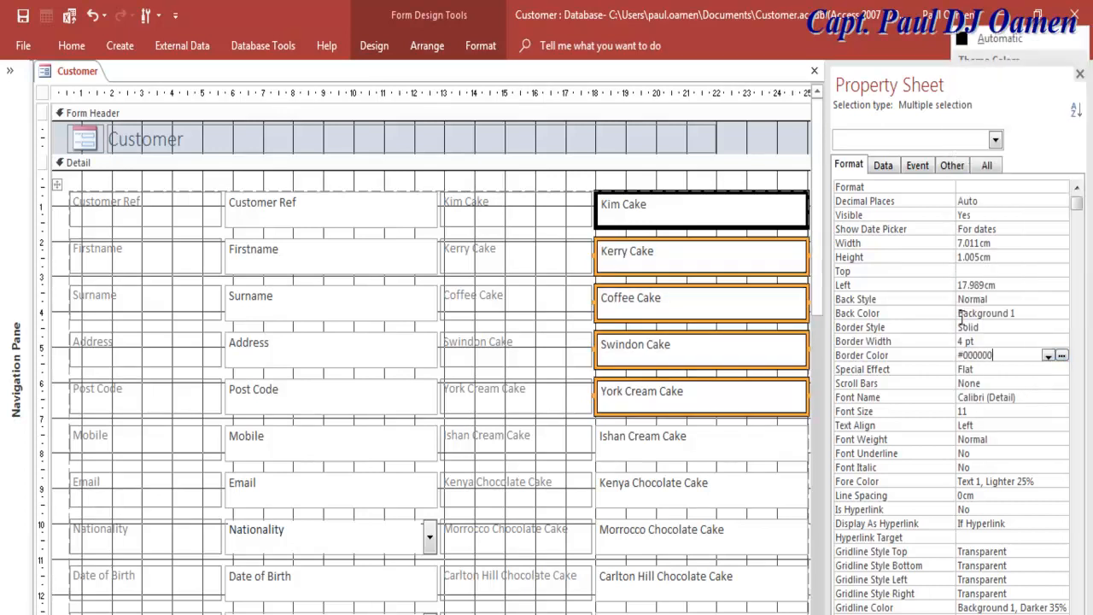
click(703, 454)
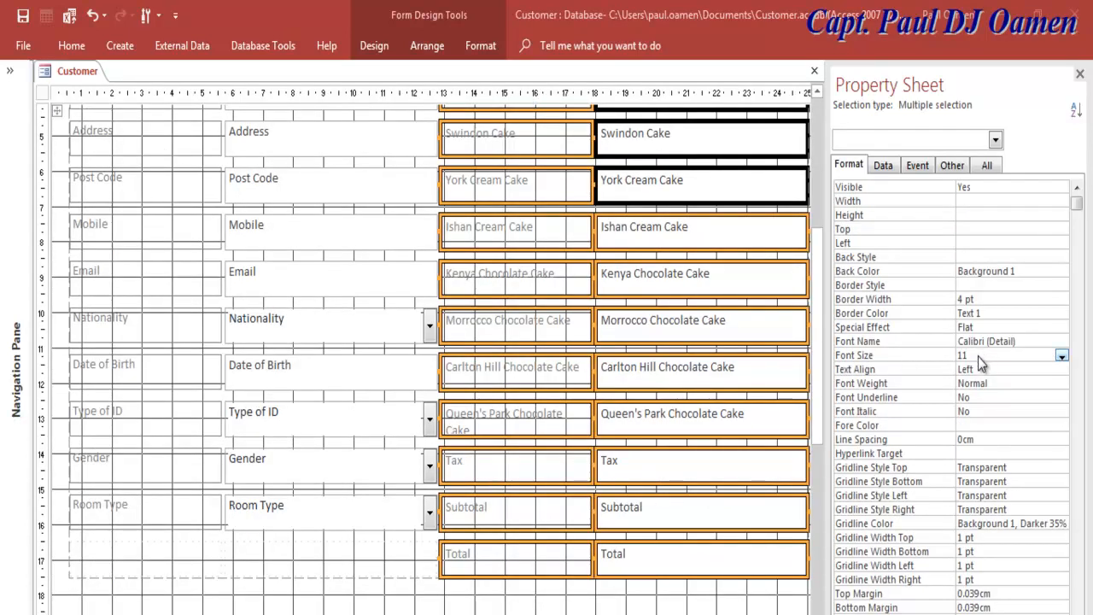
Step: Give the selected cake controls 12 pt bold black text
click(1062, 357)
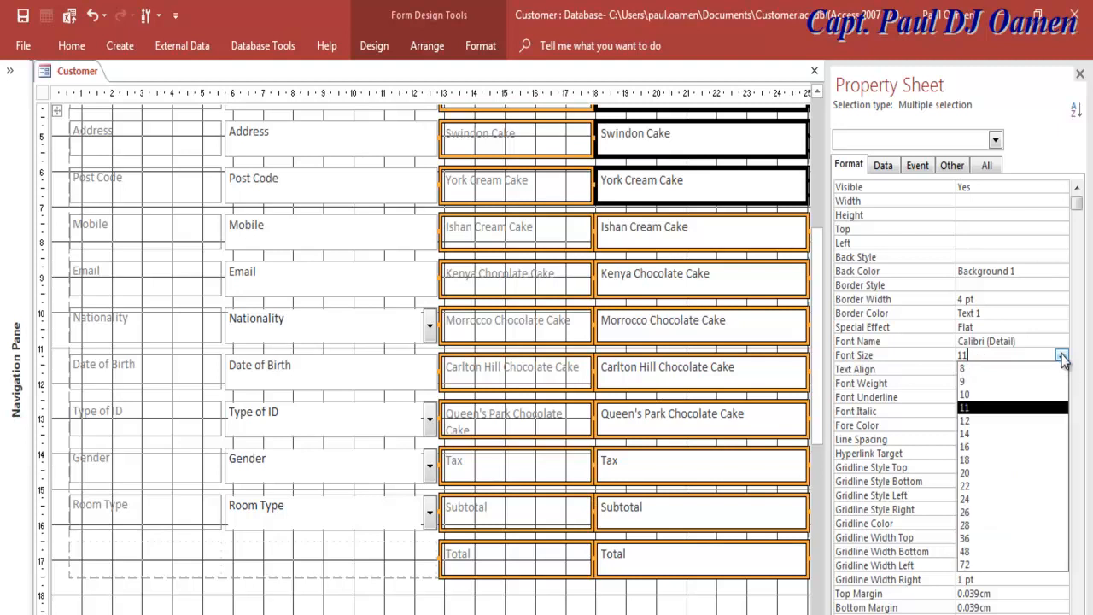
click(972, 435)
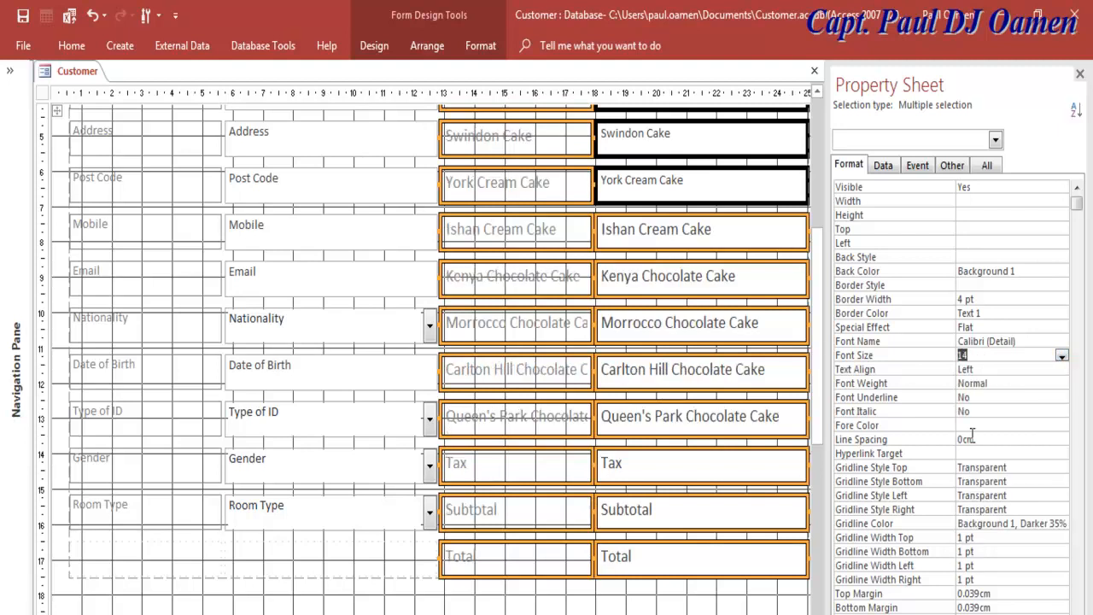
click(1061, 357)
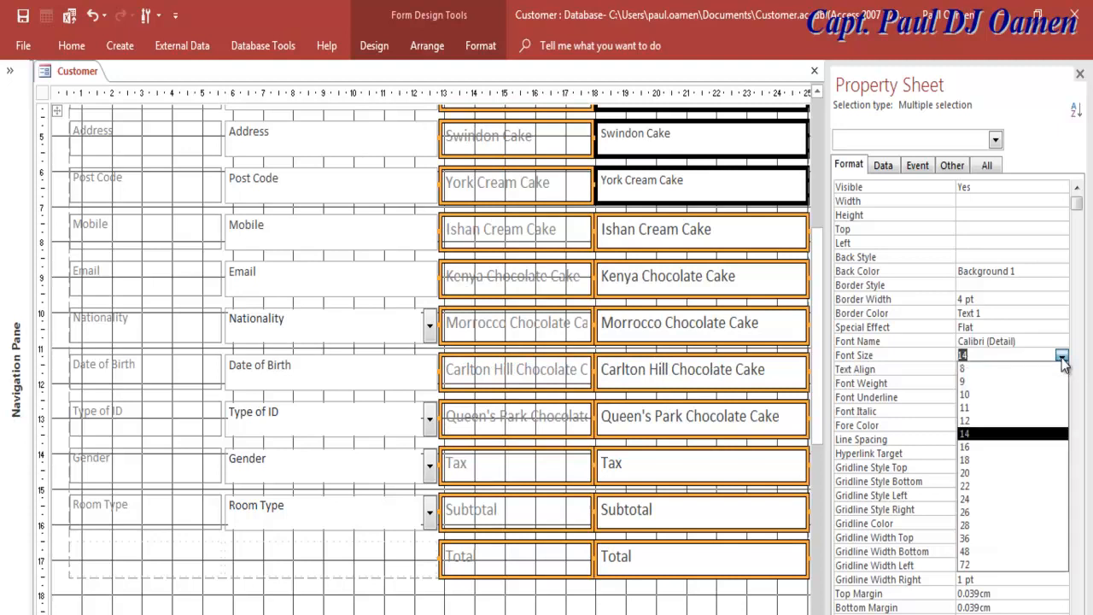
click(983, 421)
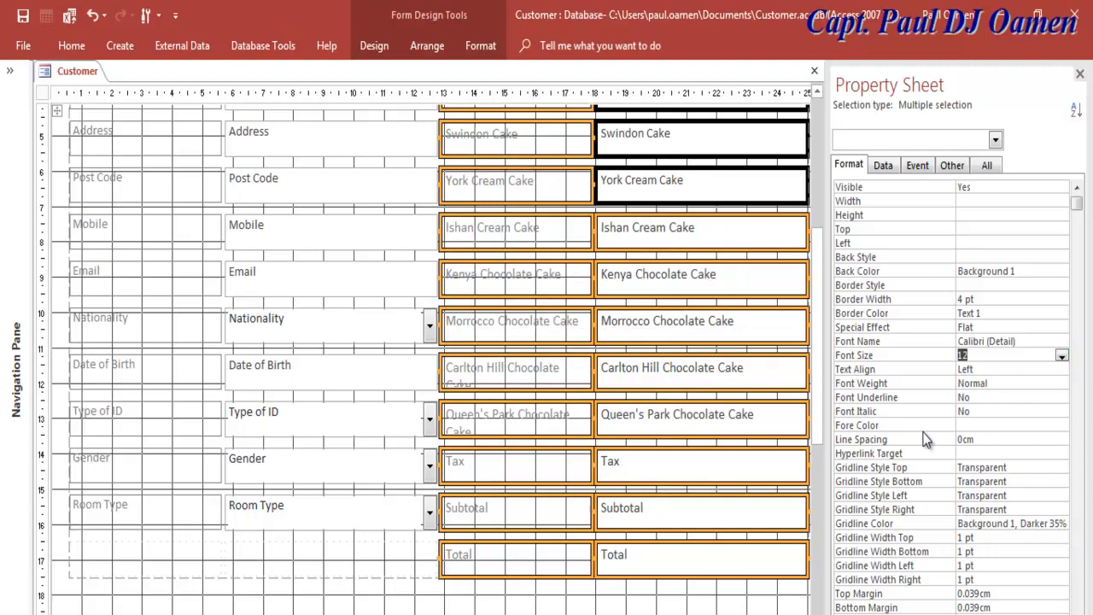
click(1036, 385)
click(1061, 385)
click(998, 476)
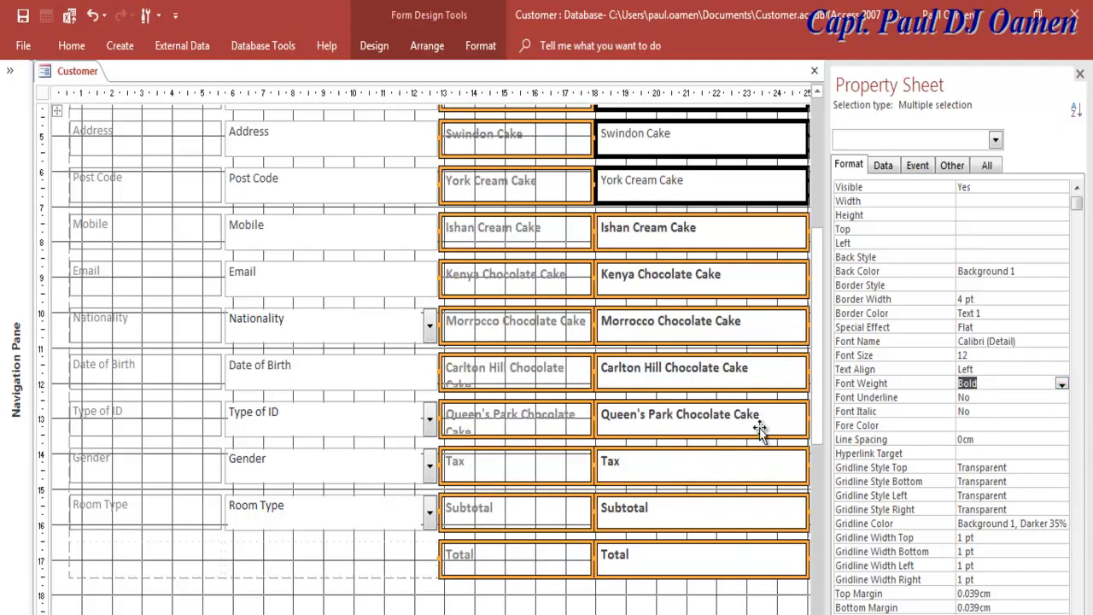
click(1026, 428)
click(1049, 425)
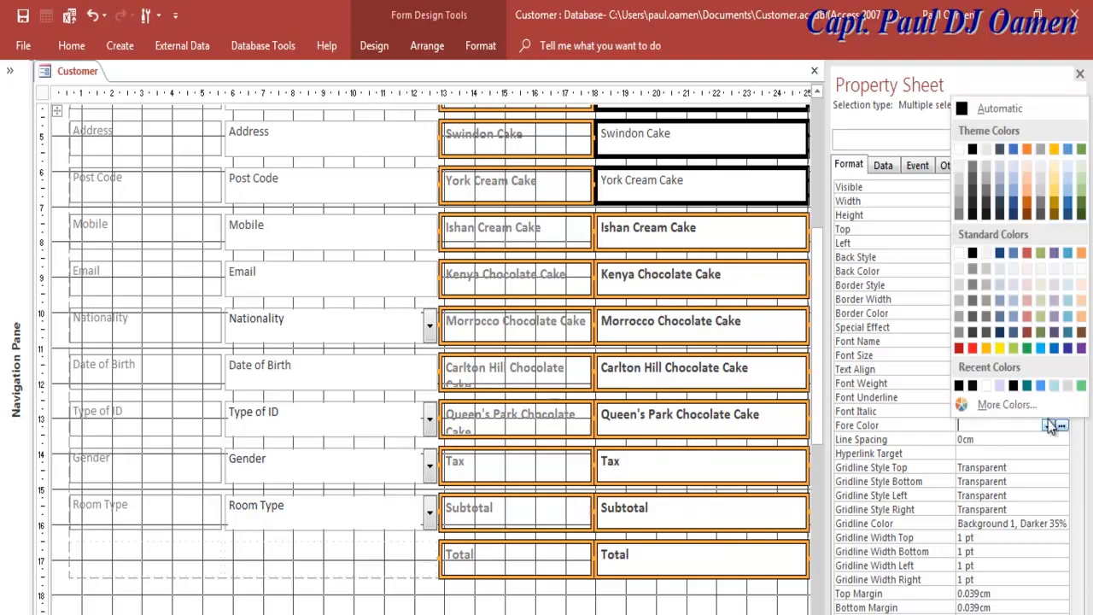
click(961, 385)
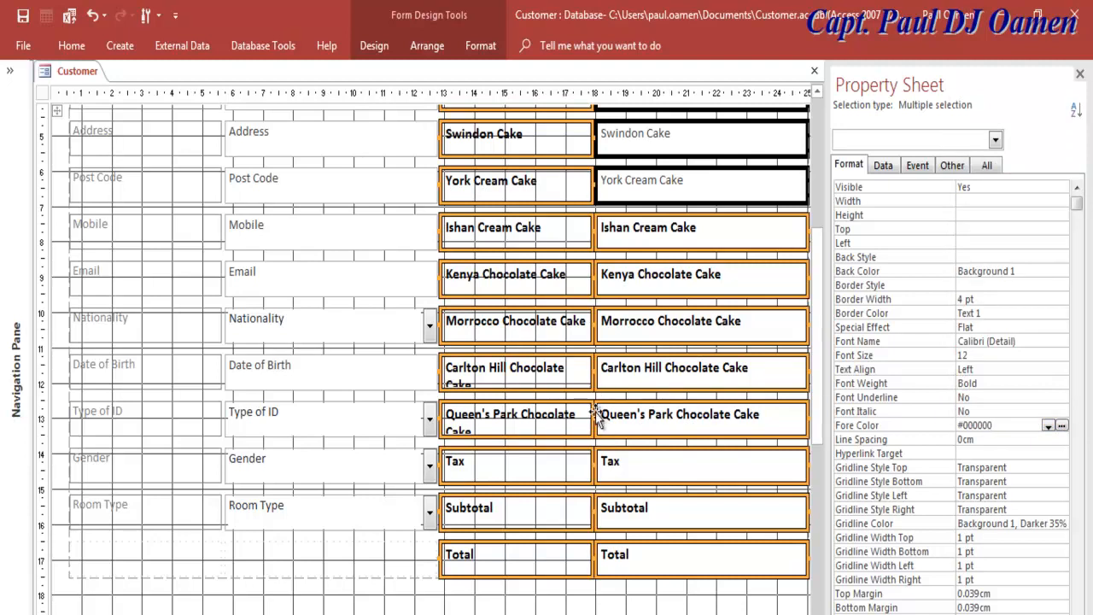
Step: Multi-select the left-column boxes from Room Type up to Address
click(341, 513)
shift+click(340, 466)
shift+click(347, 405)
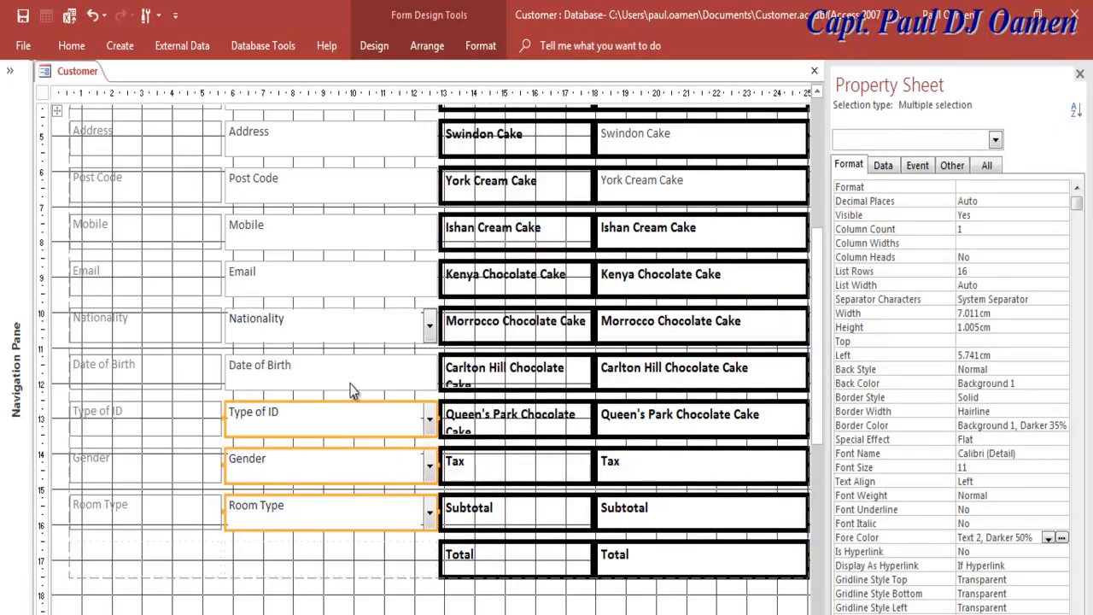
shift+click(353, 359)
shift+click(354, 331)
shift+click(344, 277)
shift+click(337, 232)
shift+click(342, 188)
shift+click(349, 143)
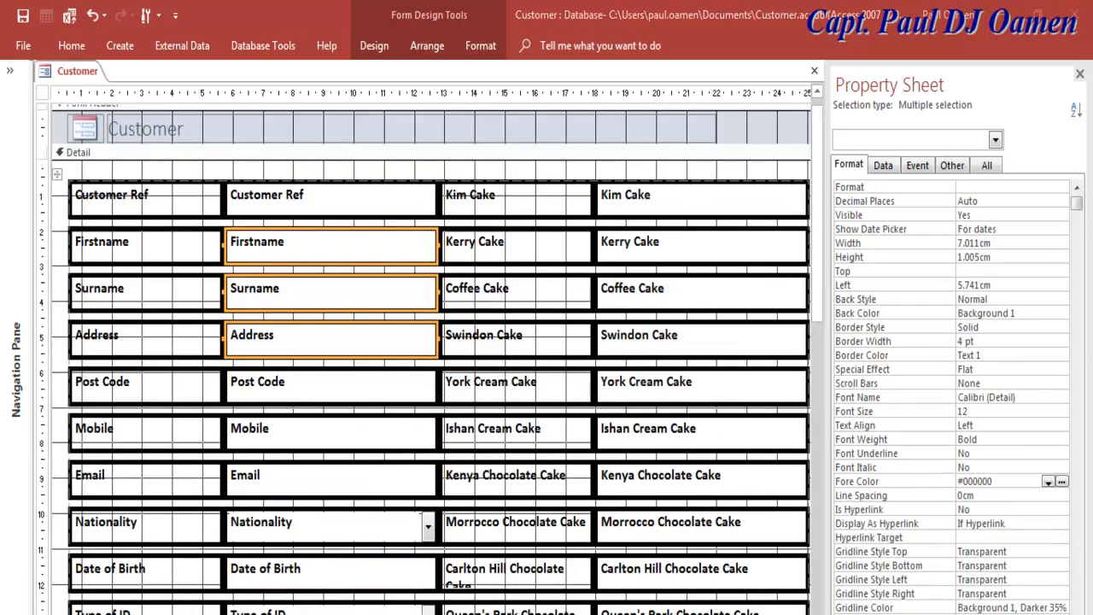
right_click(47, 74)
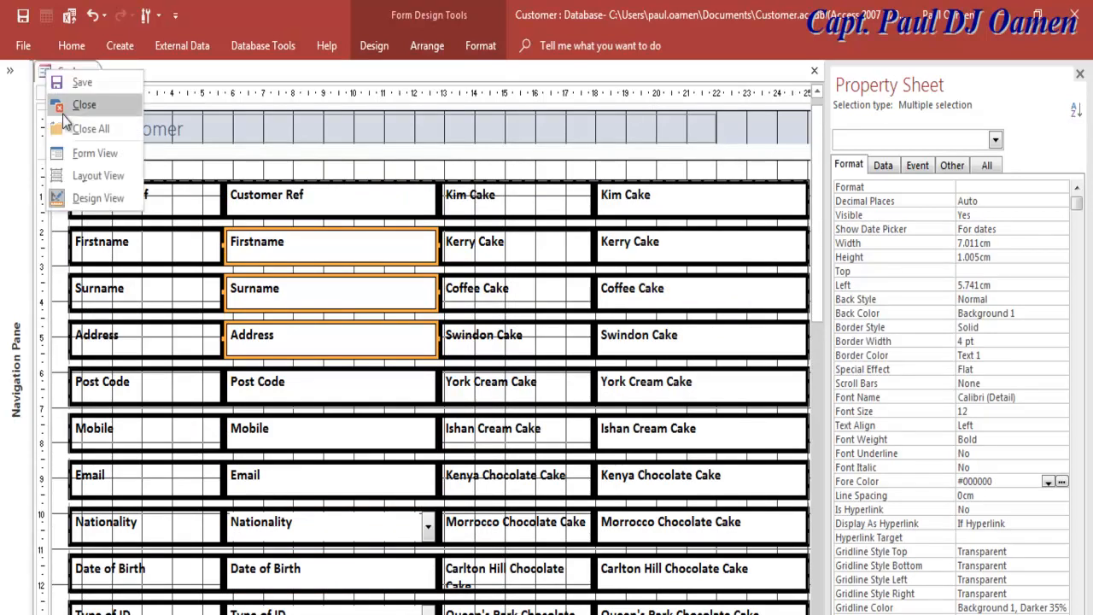
click(95, 154)
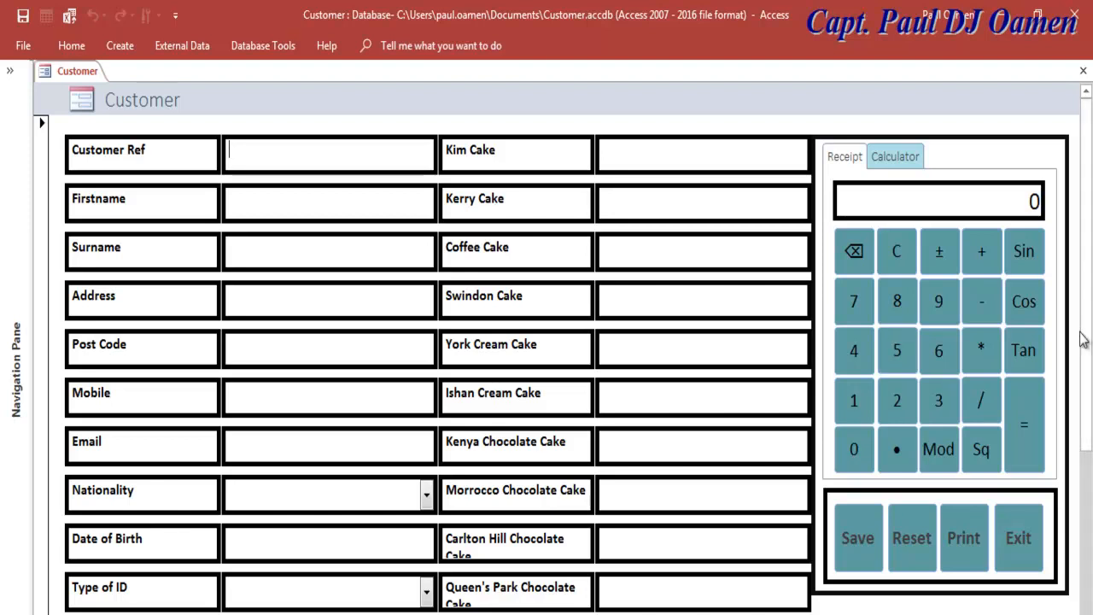
mouse_move(1090, 340)
mouse_down()
mouse_move(1090, 383)
mouse_move(1091, 351)
mouse_up()
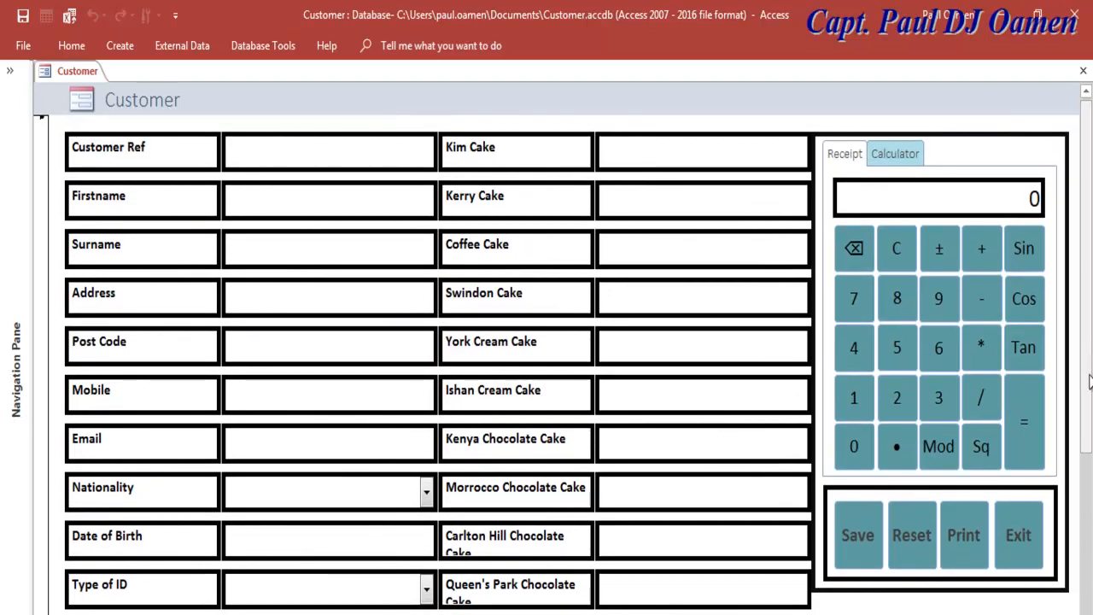
scroll(1088, 372, down, 1)
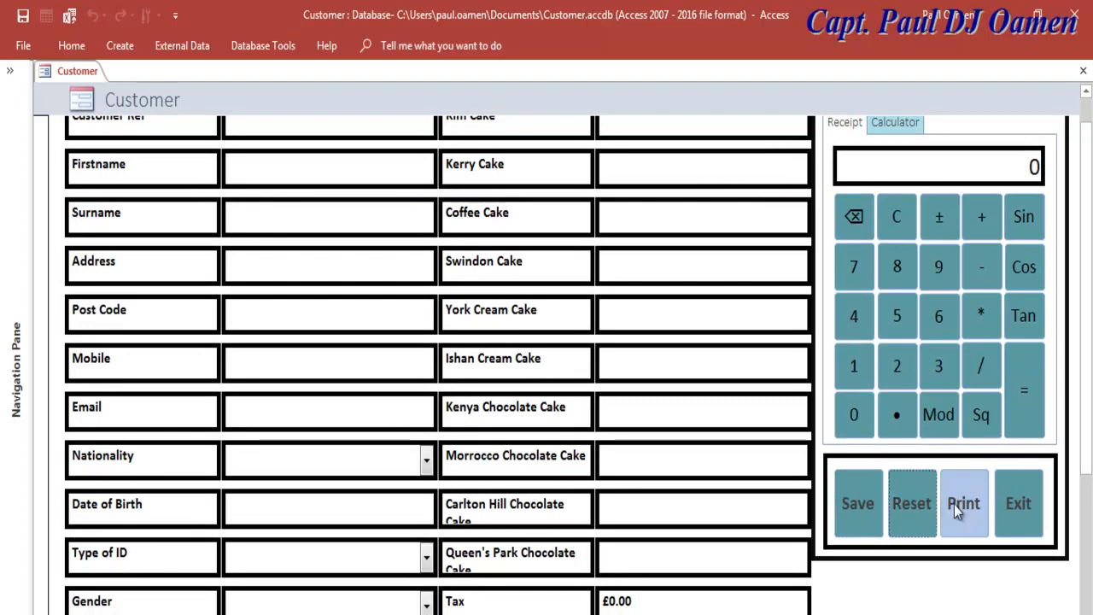
click(913, 504)
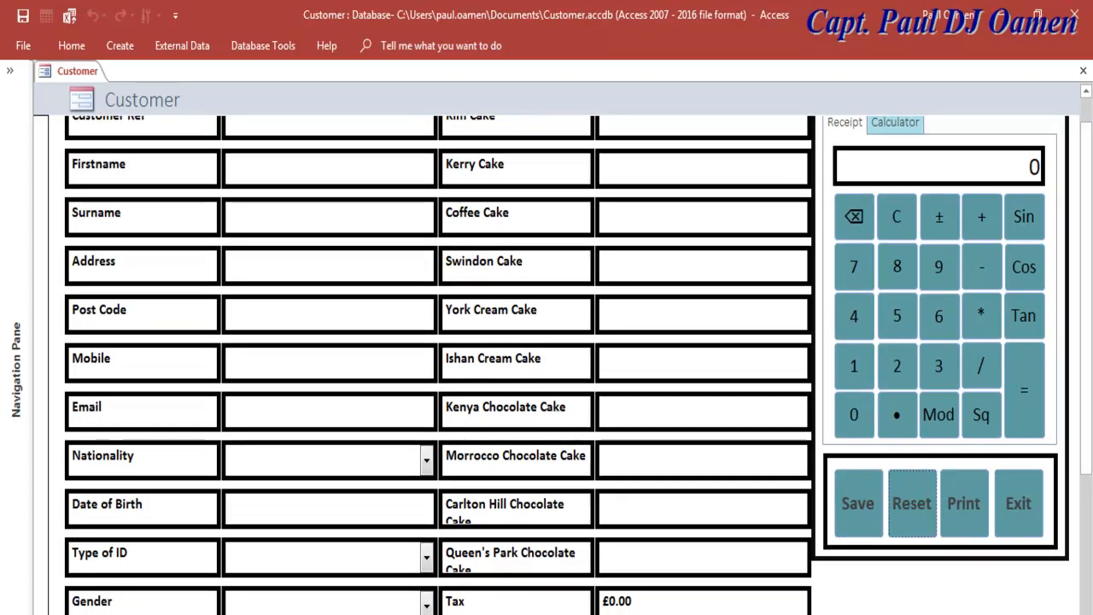
click(1027, 513)
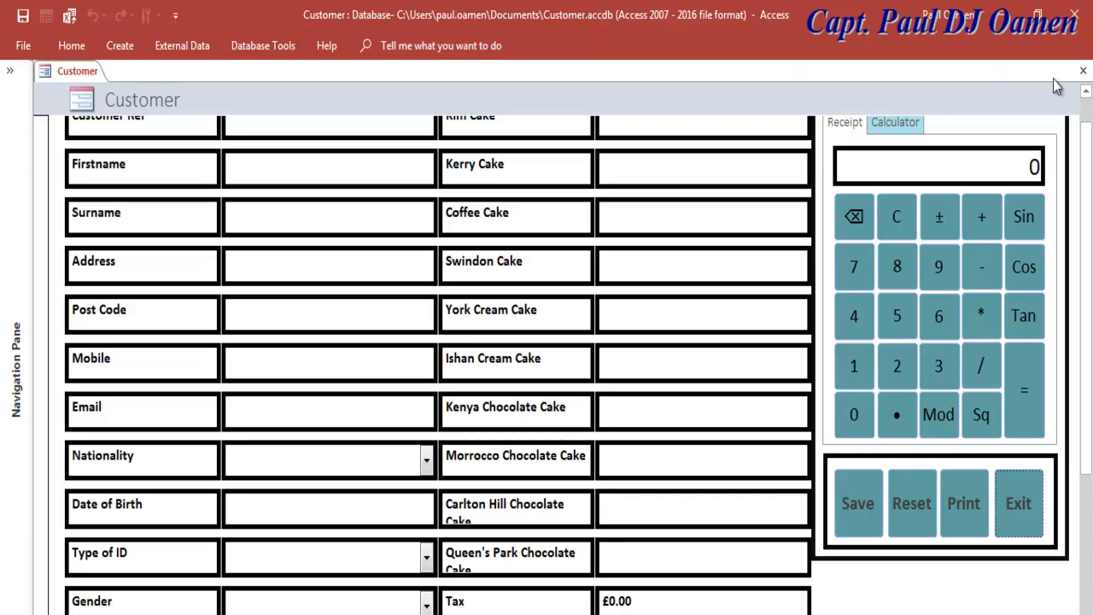
right_click(50, 79)
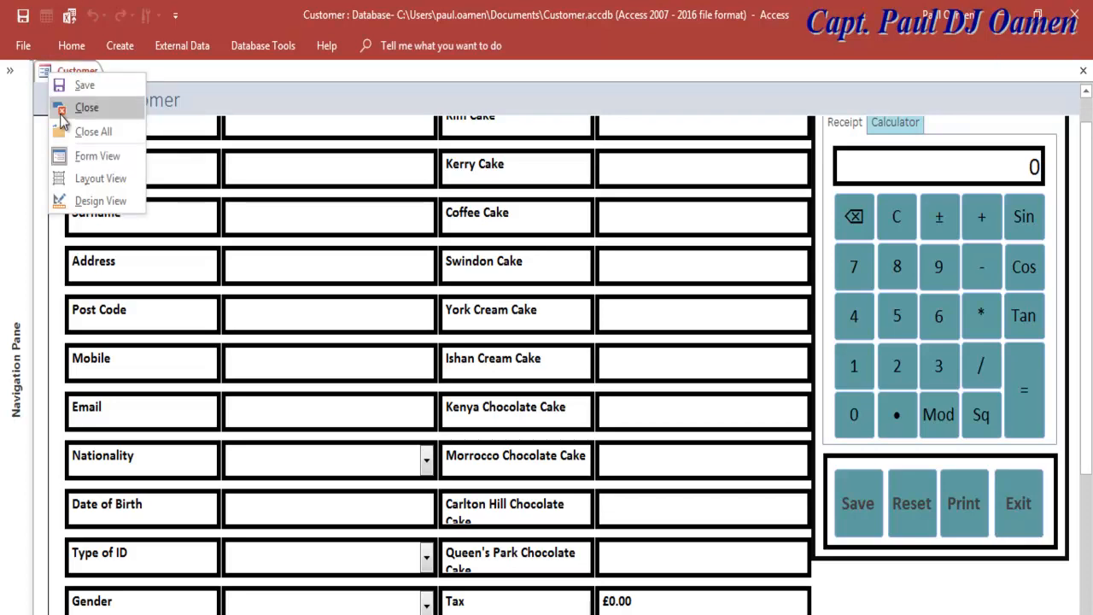
click(94, 204)
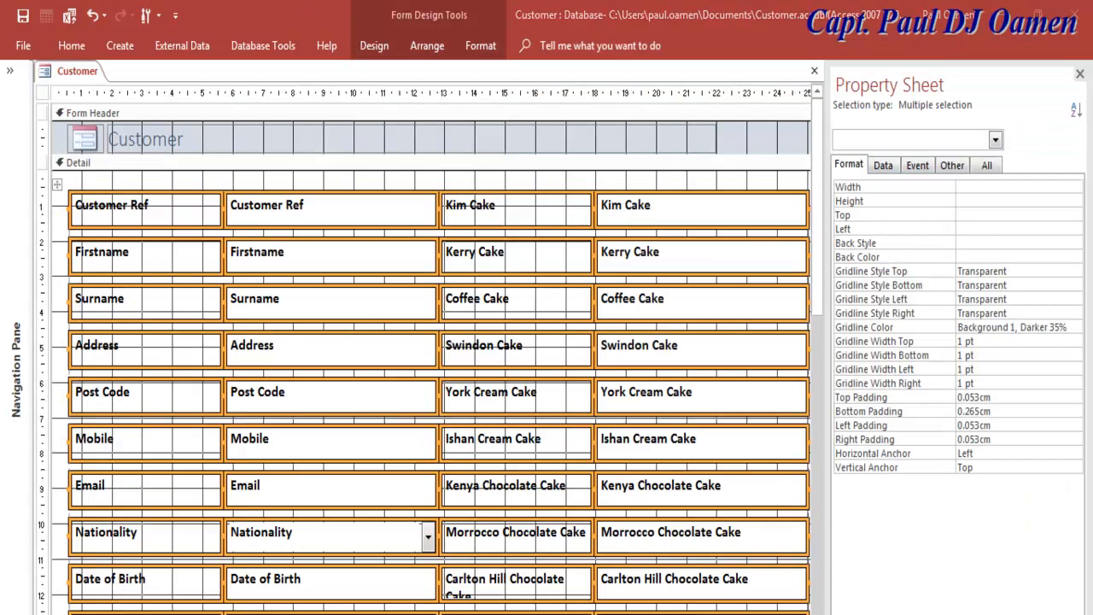
Step: Set the Exit button's On Click to [Event Procedure], creating an empty Command178_Click sub
scroll(432, 384, right, 6)
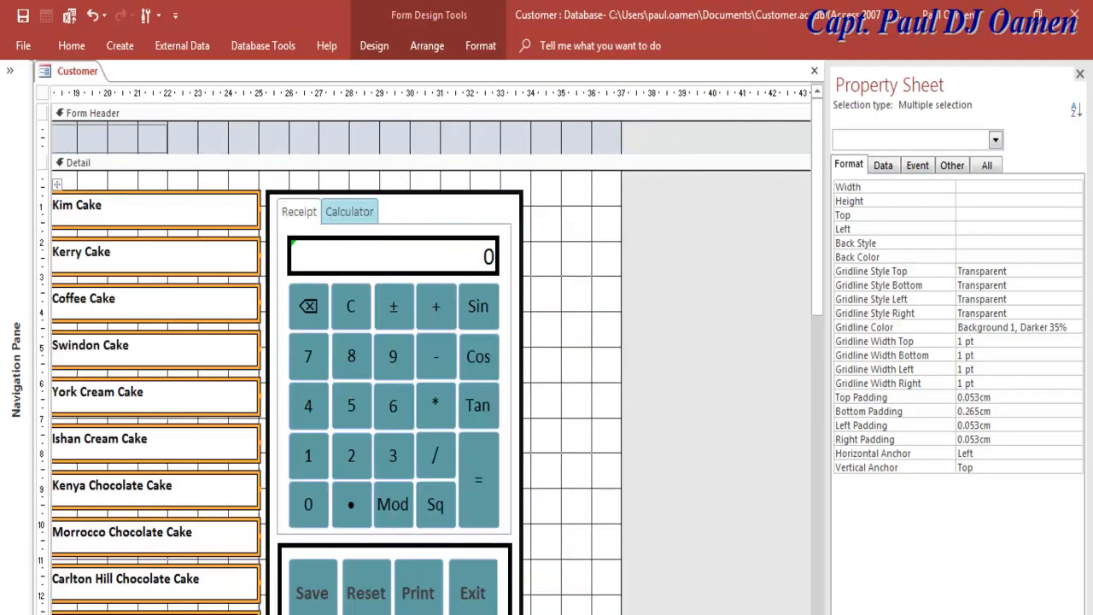
click(472, 584)
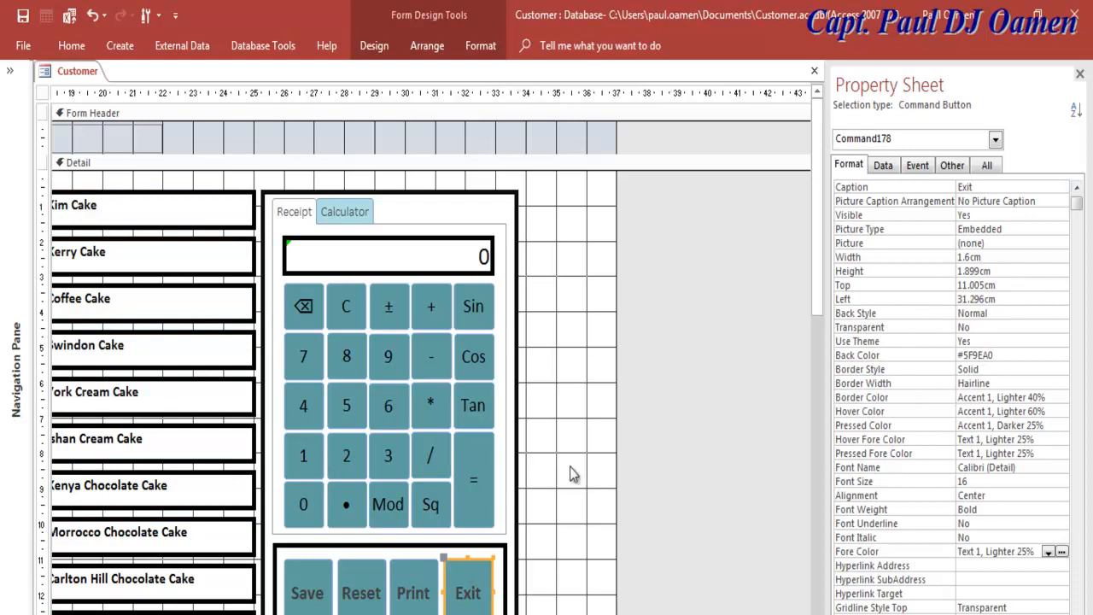
click(918, 166)
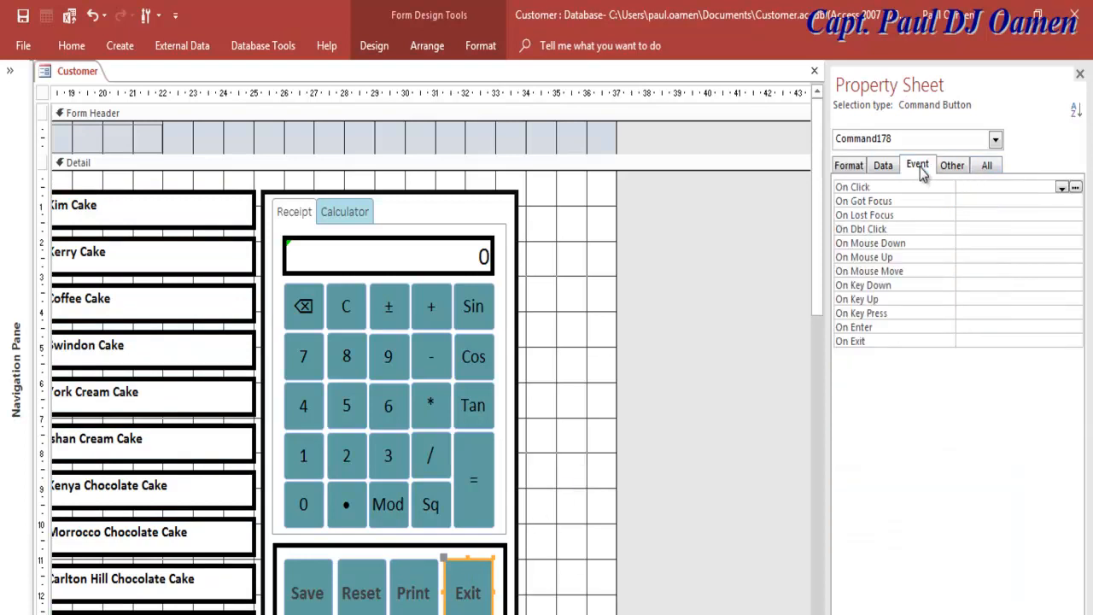
click(1077, 188)
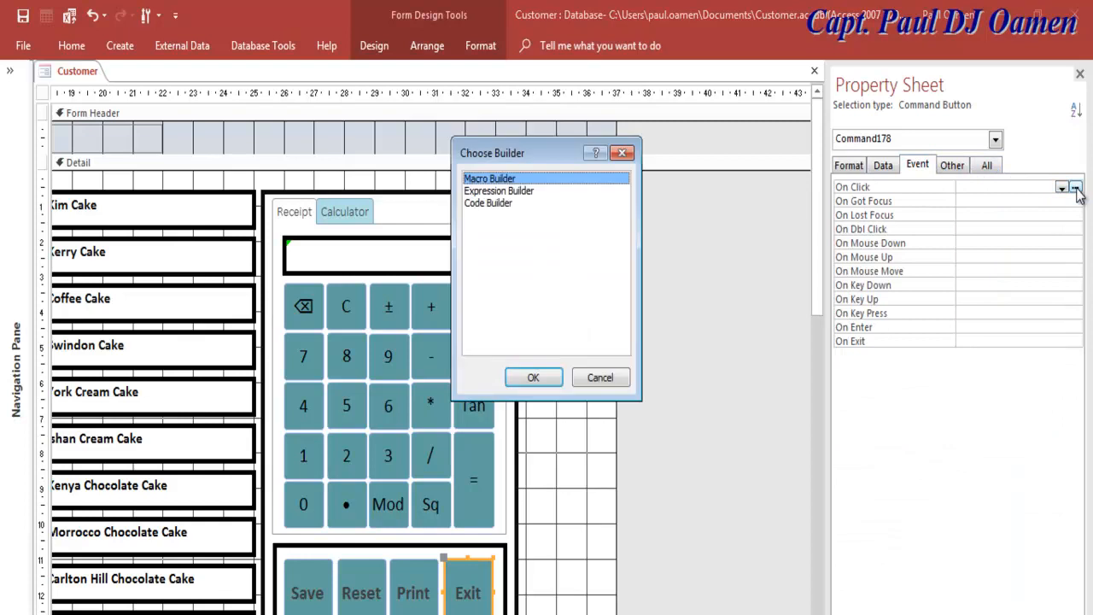
click(500, 203)
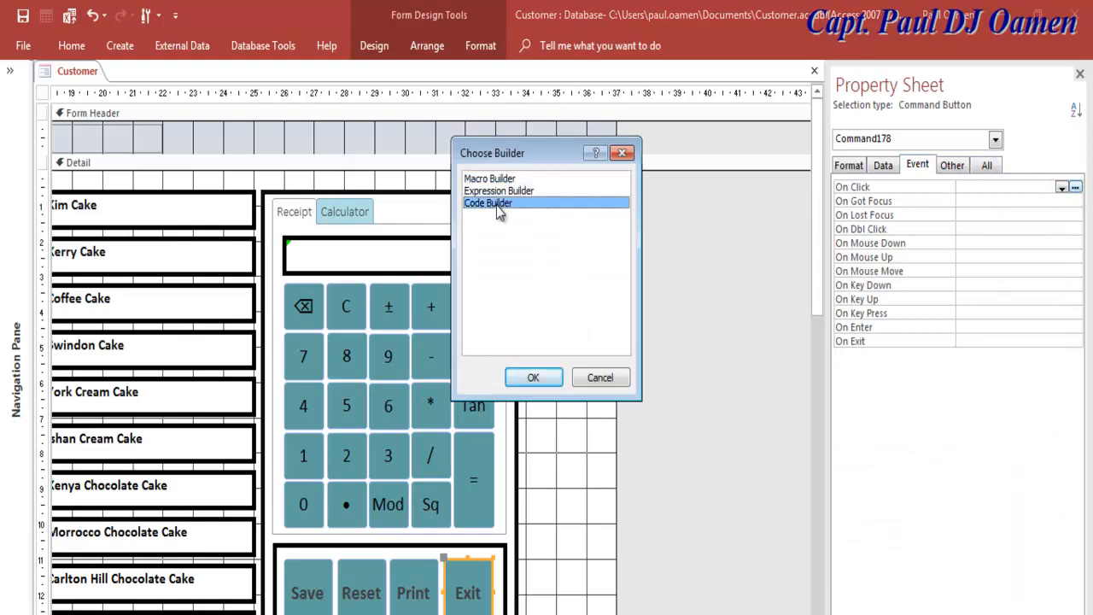
click(531, 379)
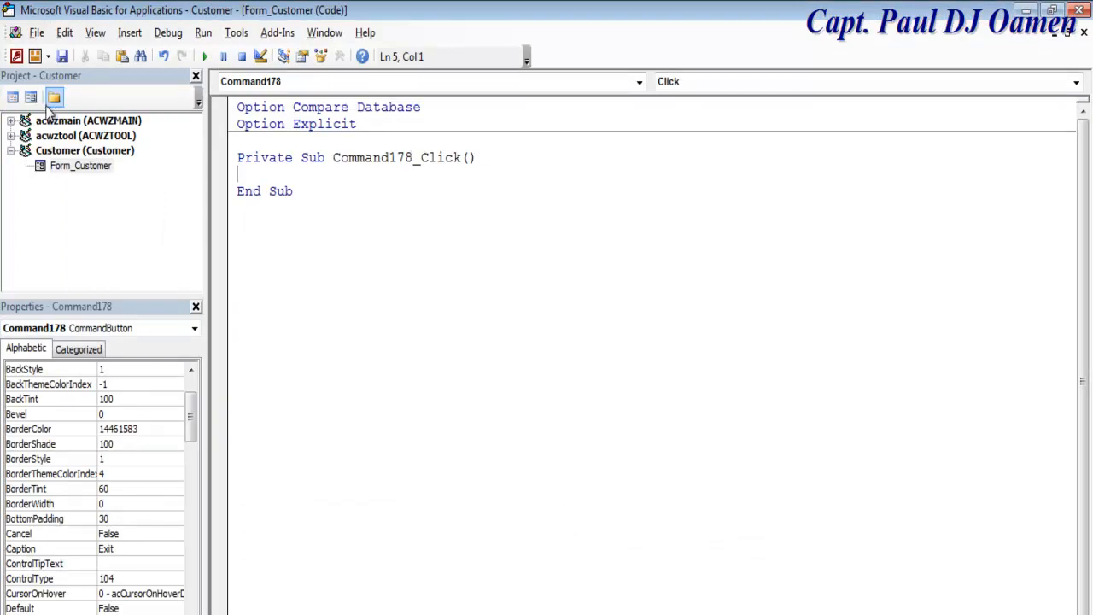
click(31, 100)
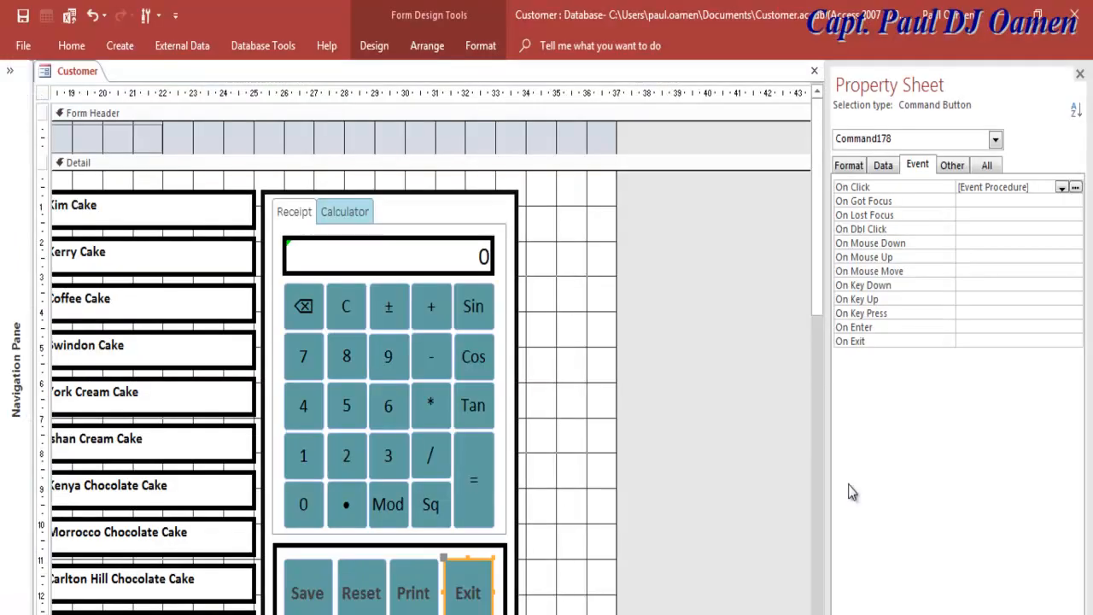
click(857, 165)
Step: Rename the Exit button to cmdExit and the Print button to cmdPrint
click(928, 168)
click(988, 164)
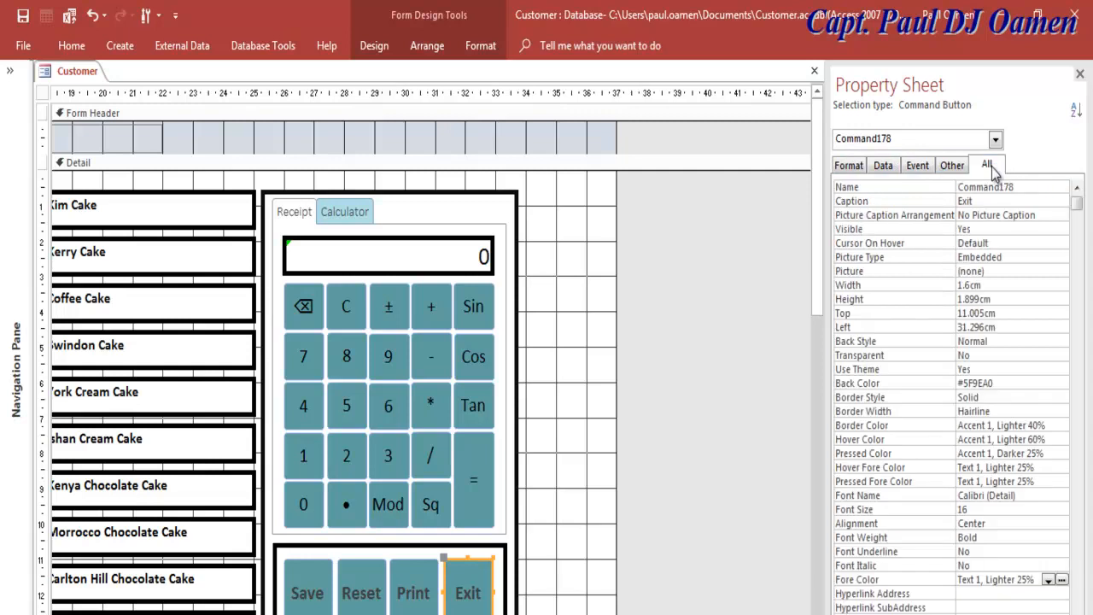
drag(1017, 187, 954, 192)
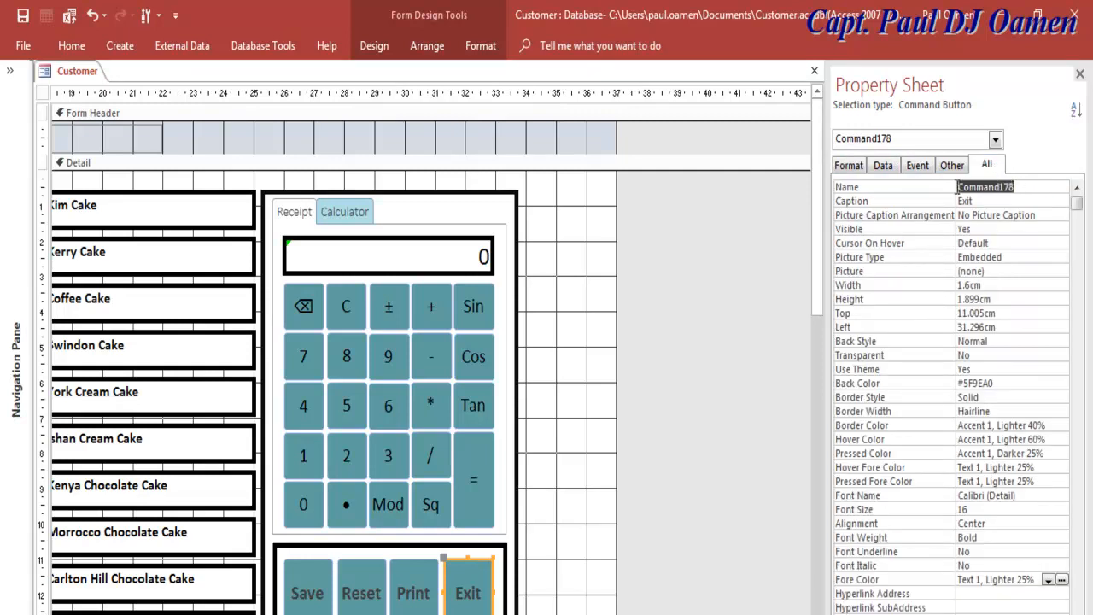
text(CMDeXIT)
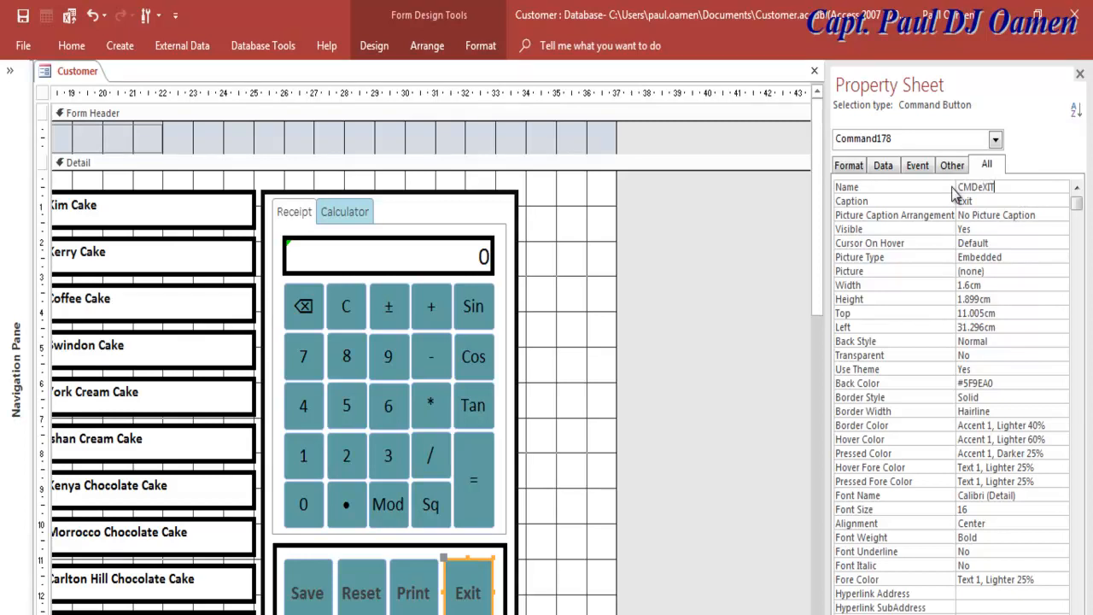
key(BackSpace)
key(BackSpace)
key(BackSpace)
key(BackSpace)
key(BackSpace)
key(BackSpace)
key(BackSpace)
click(411, 588)
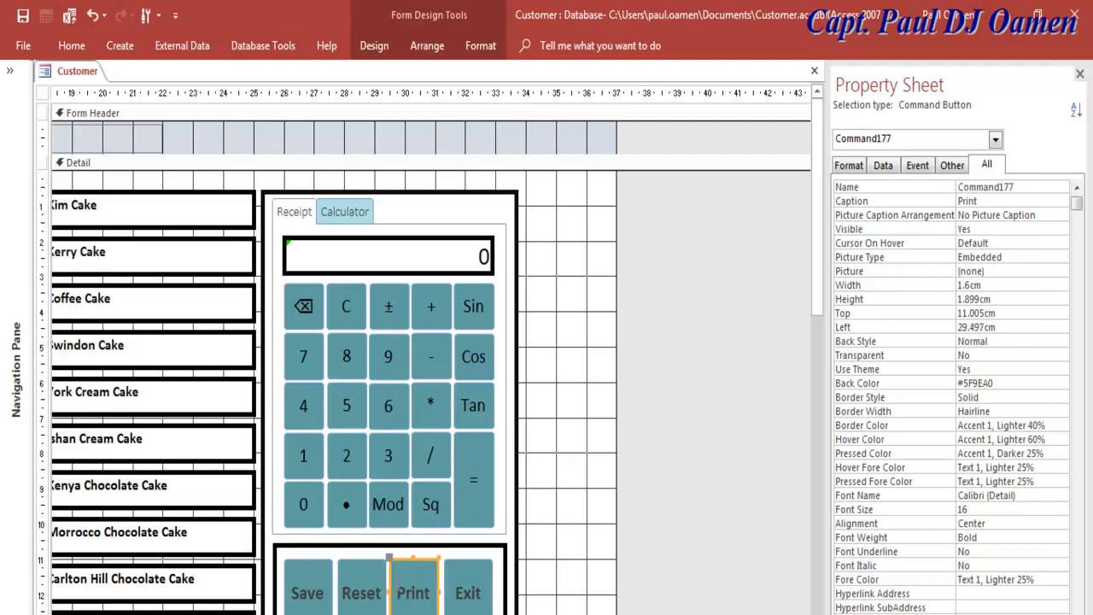
drag(1033, 185, 941, 187)
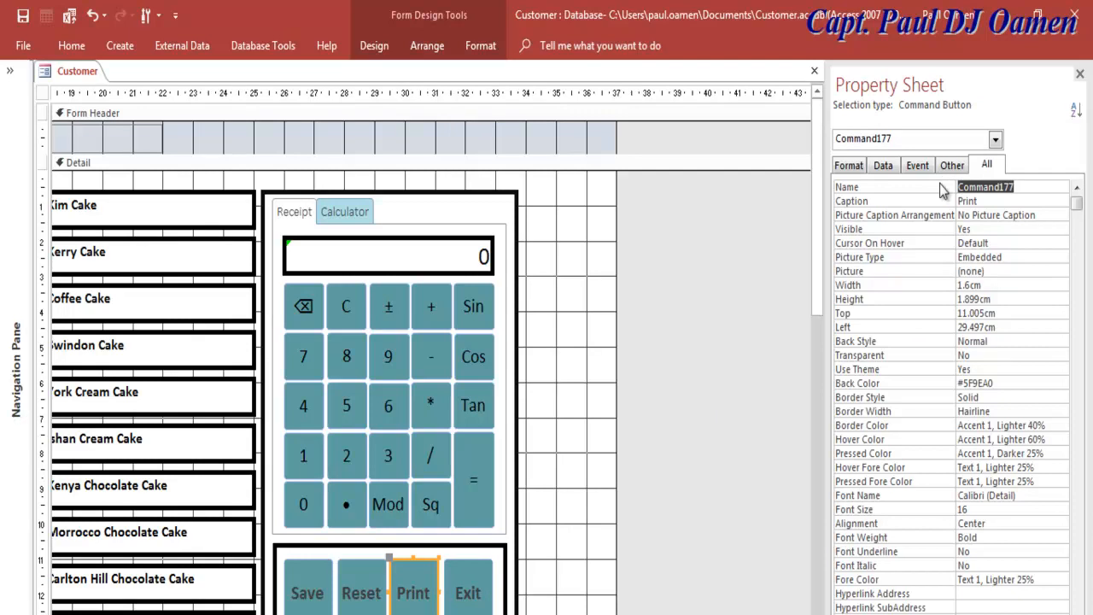
text(cmdPrint)
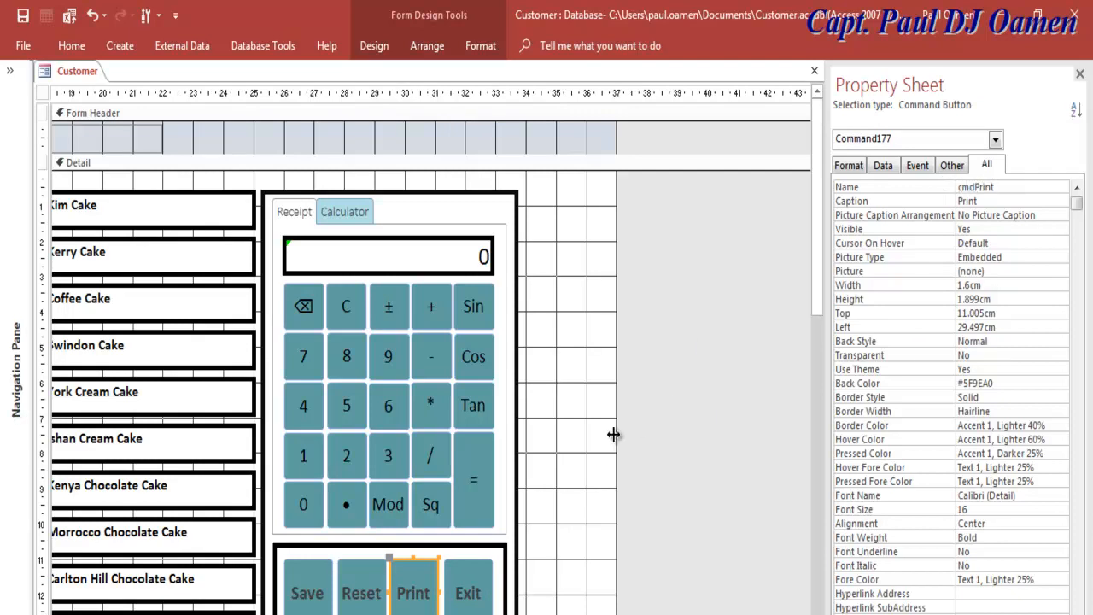
Step: Rename the Reset button to cmdReset and the Save button to cmdSave
click(360, 593)
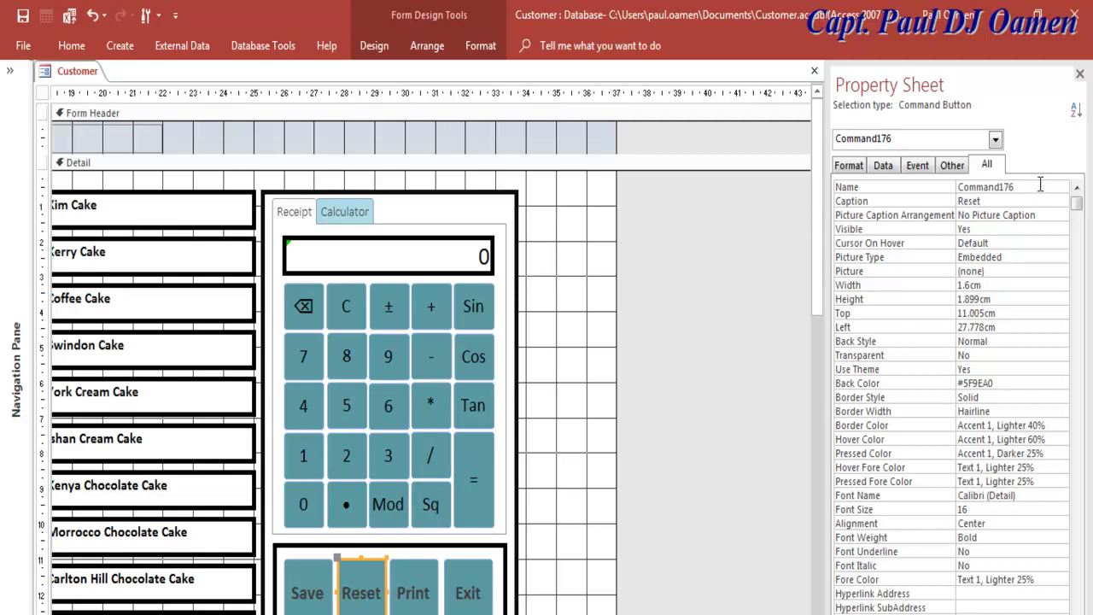
drag(1039, 185, 928, 187)
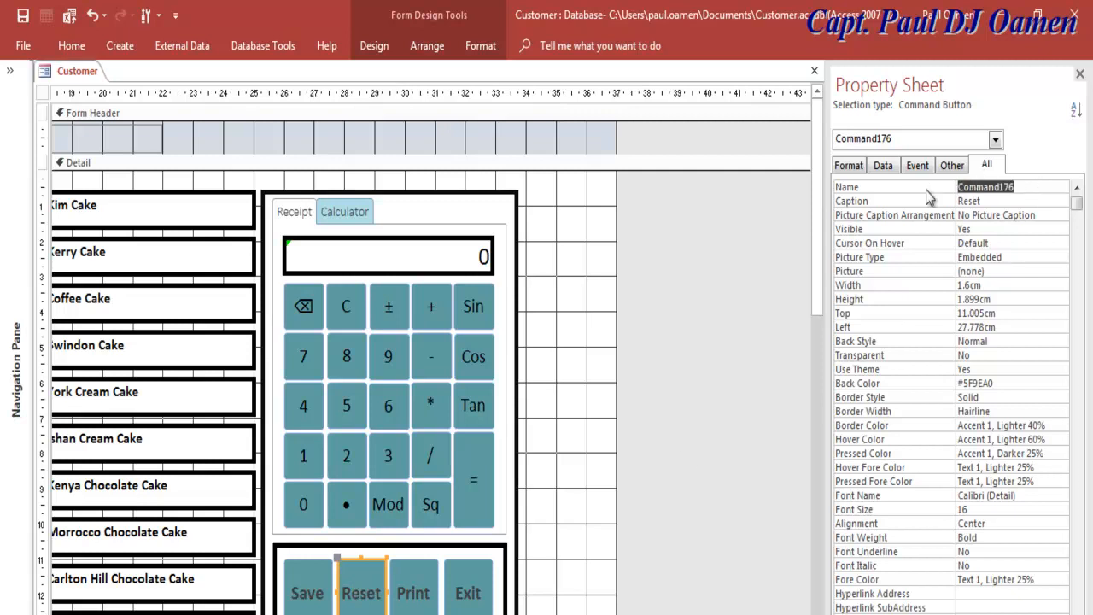
text(cmdReset)
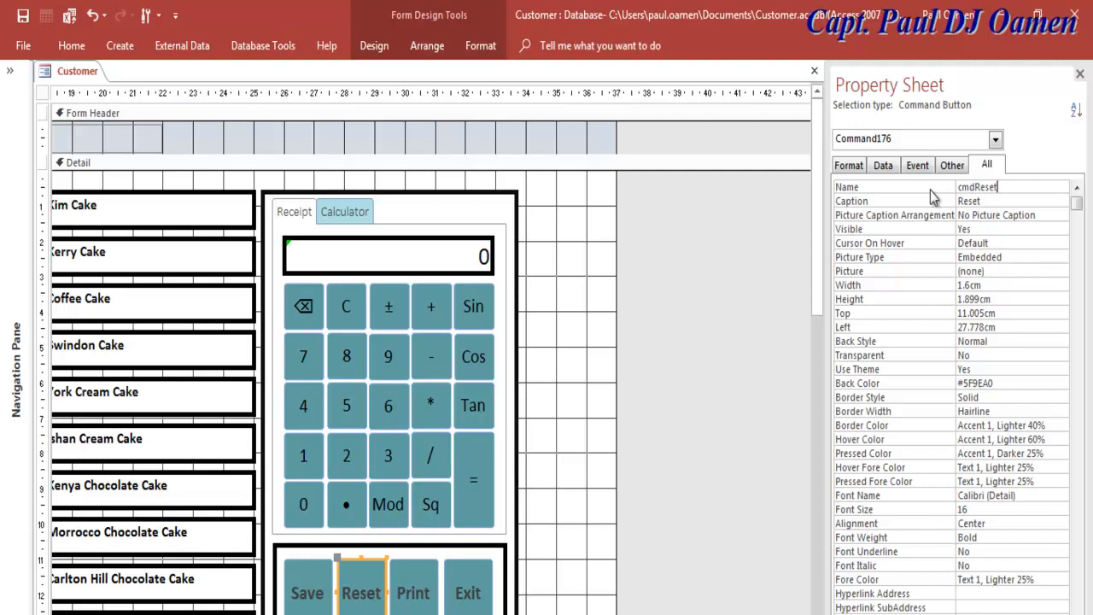
click(321, 600)
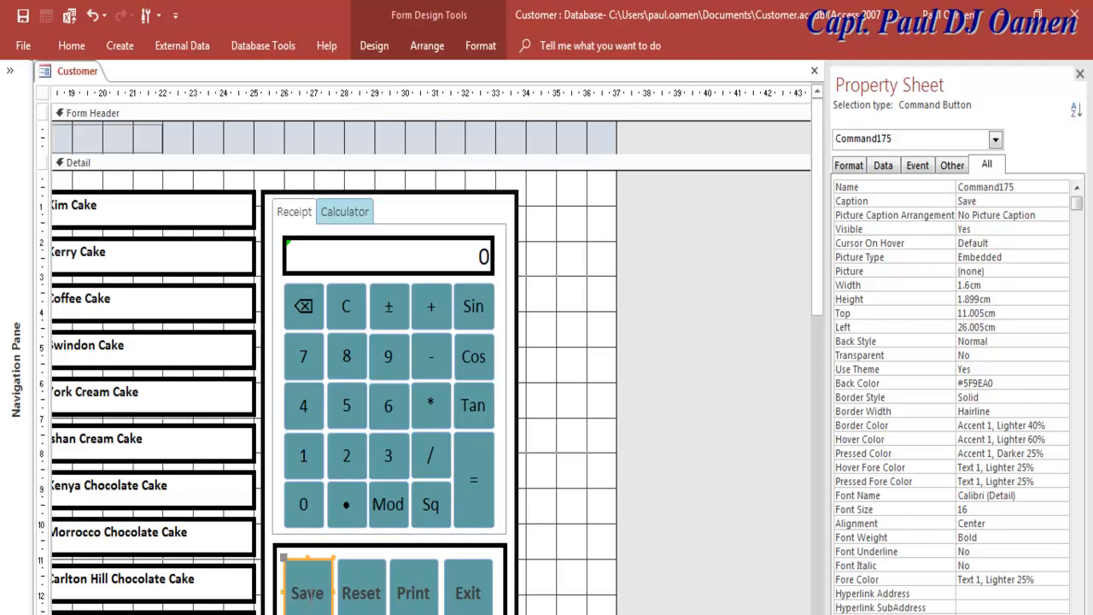
click(930, 189)
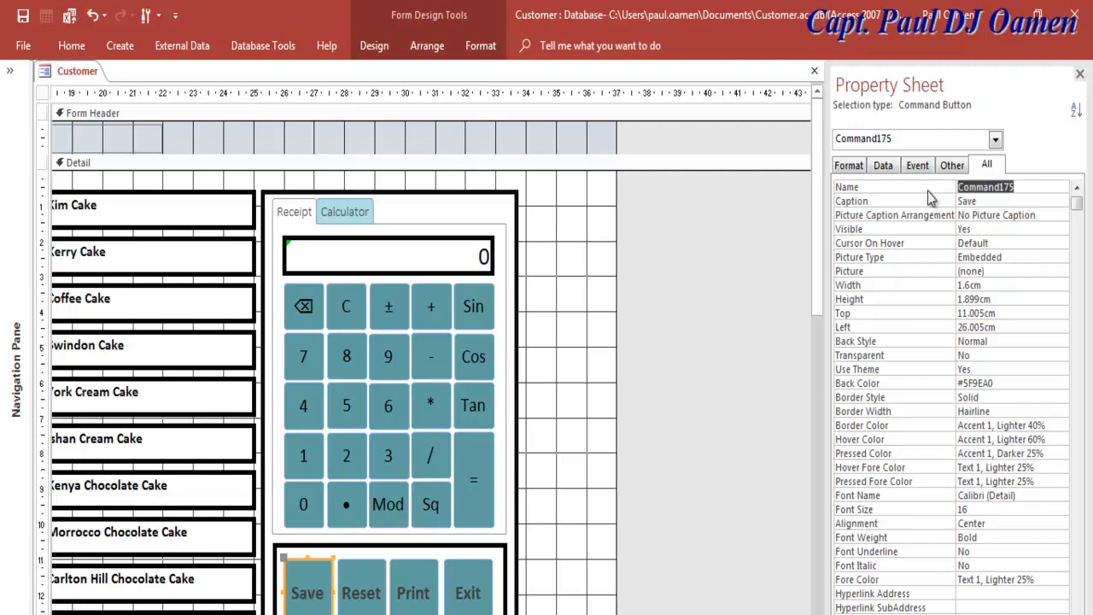
text(cmdSave)
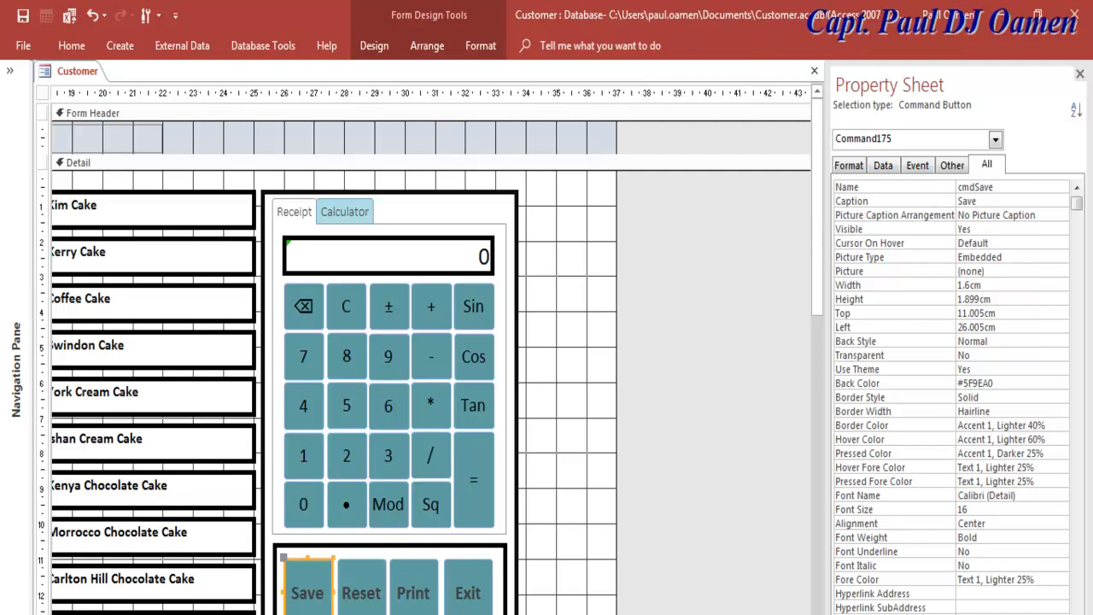
key(Return)
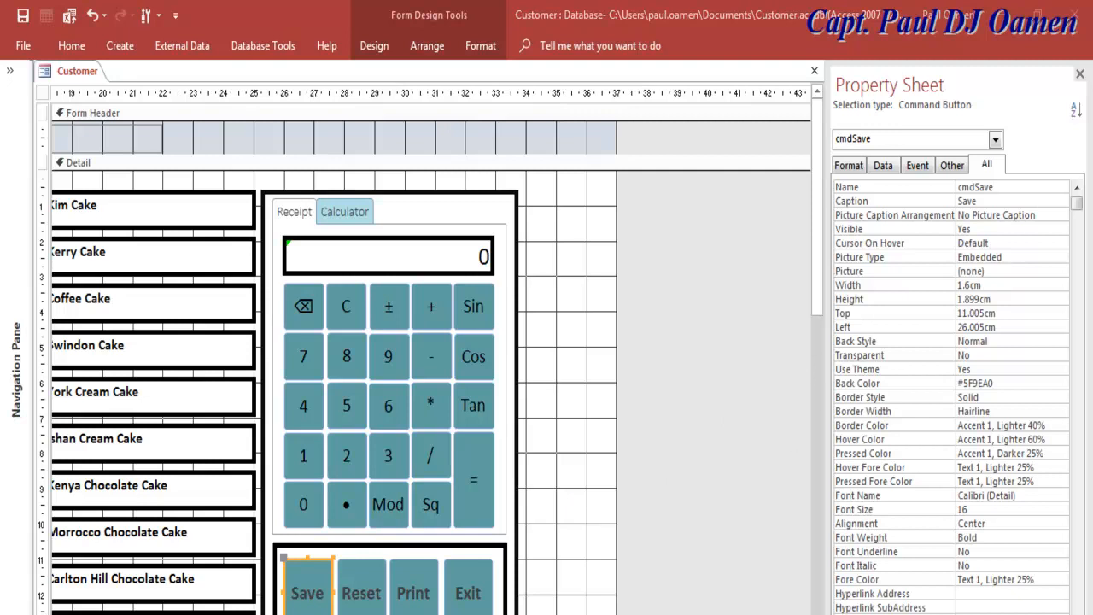
Step: Check the Exit and Print button names, then deselect the buttons
scroll(431, 352, right, 1)
scroll(431, 352, left, 1)
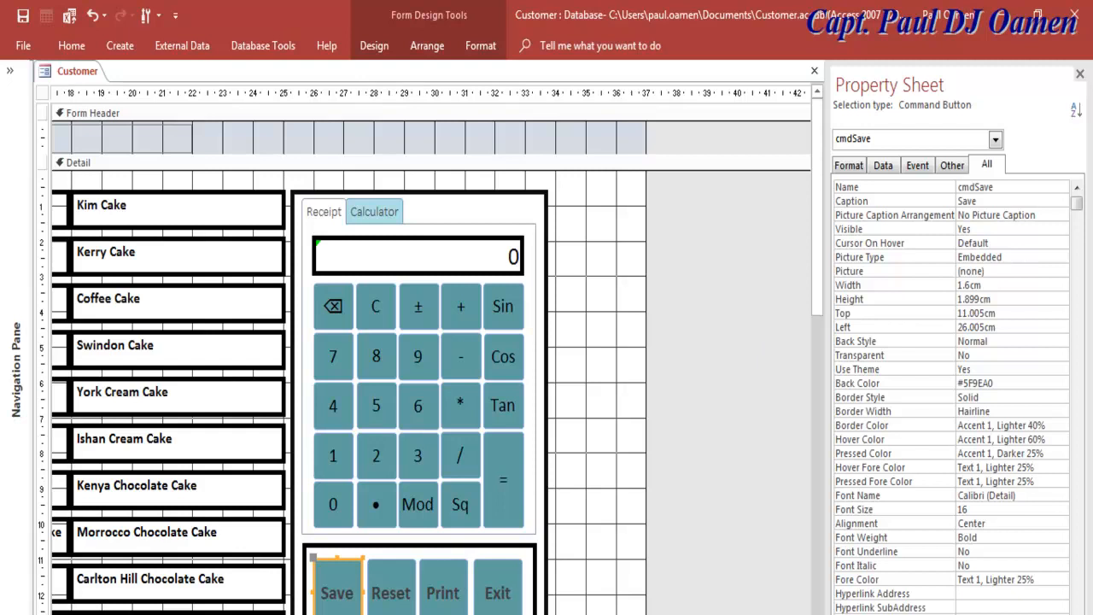
click(497, 593)
click(451, 601)
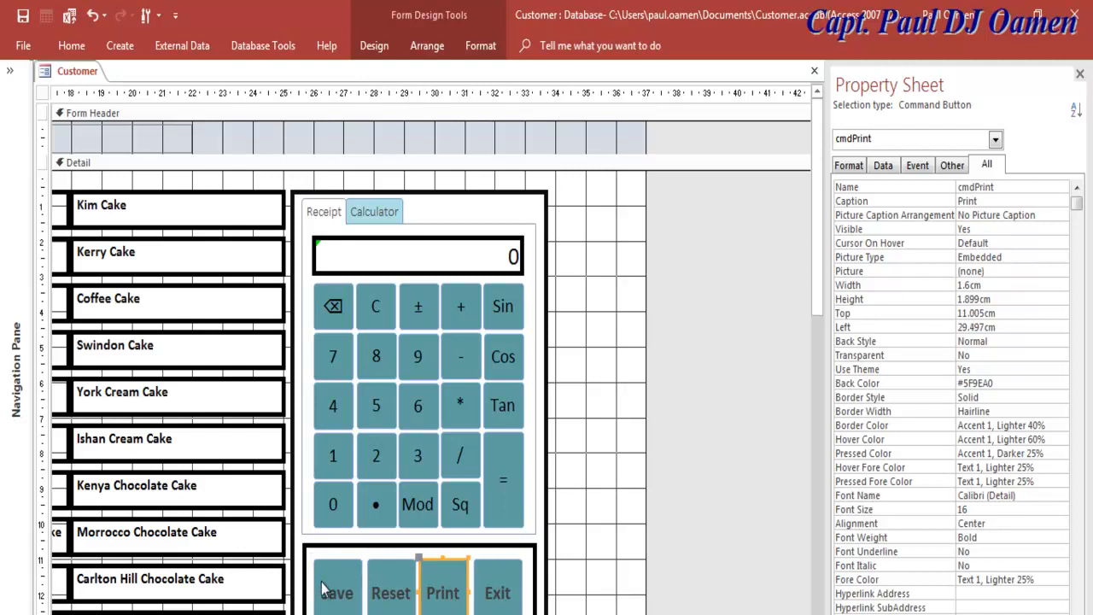
click(572, 263)
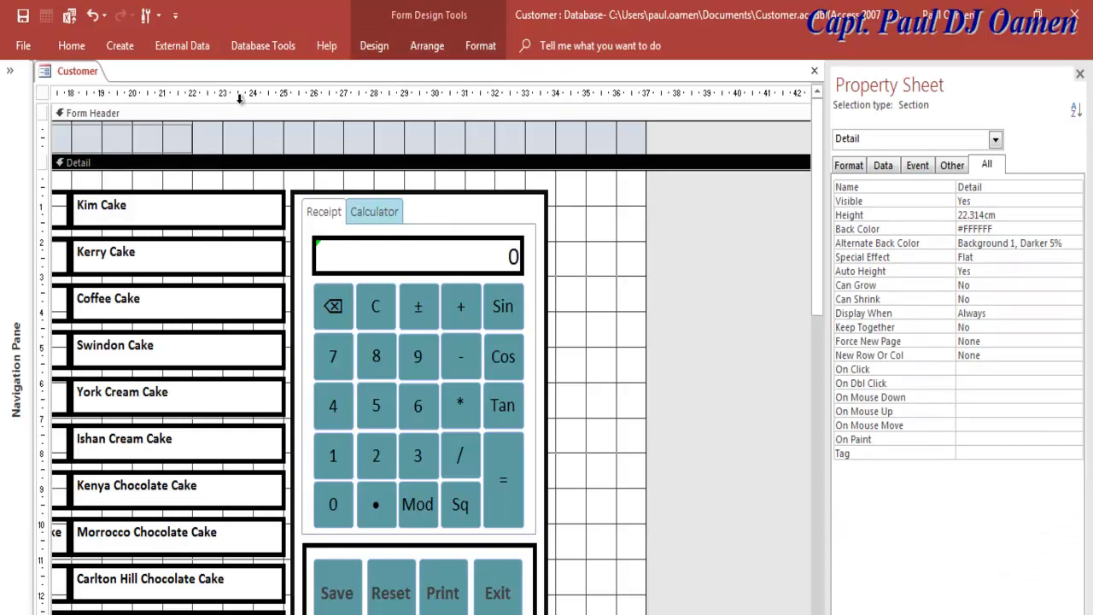
click(375, 47)
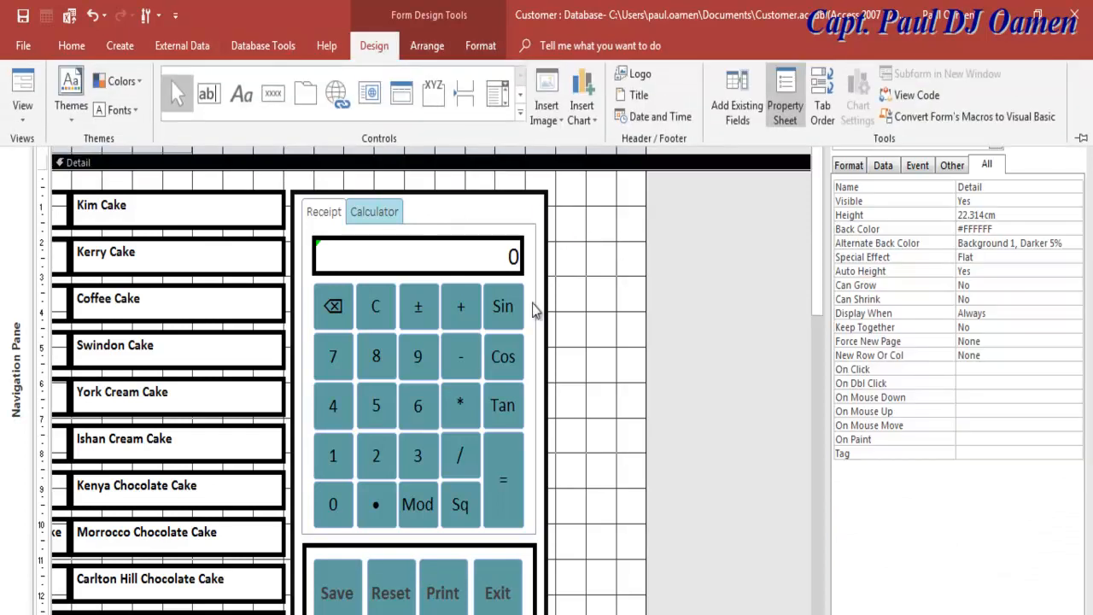
Step: Delete the old Print button and draw a new button between Reset and Exit
click(468, 591)
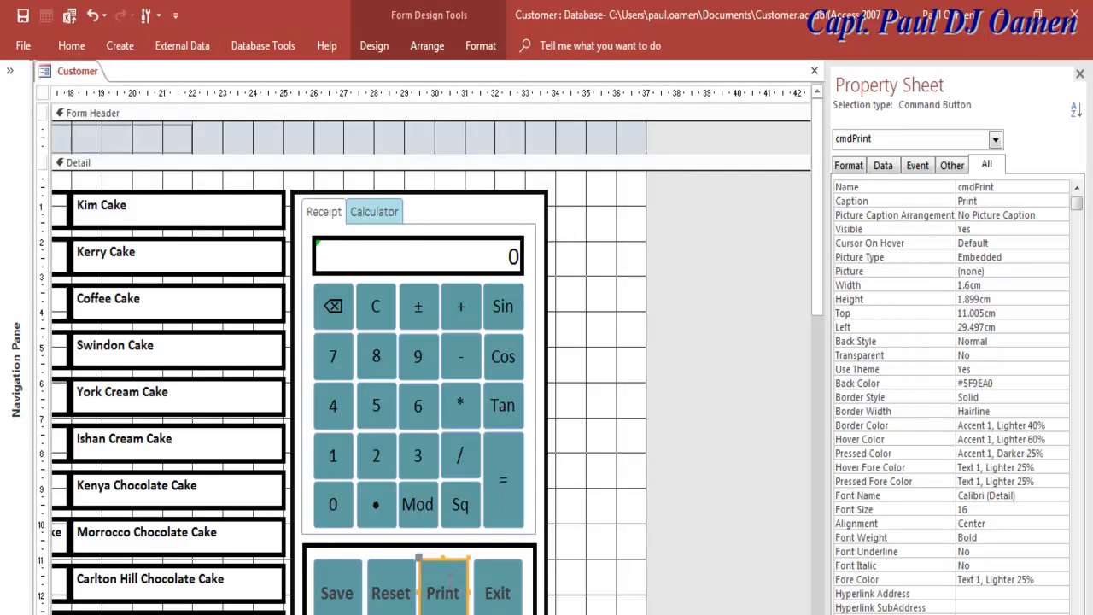
key(Delete)
click(337, 581)
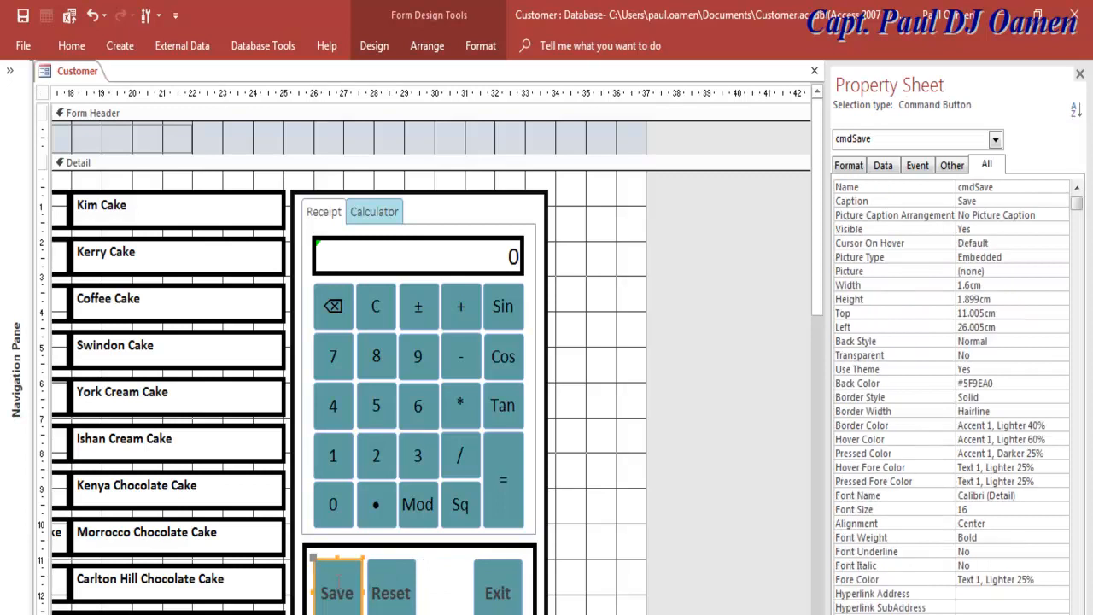
click(374, 47)
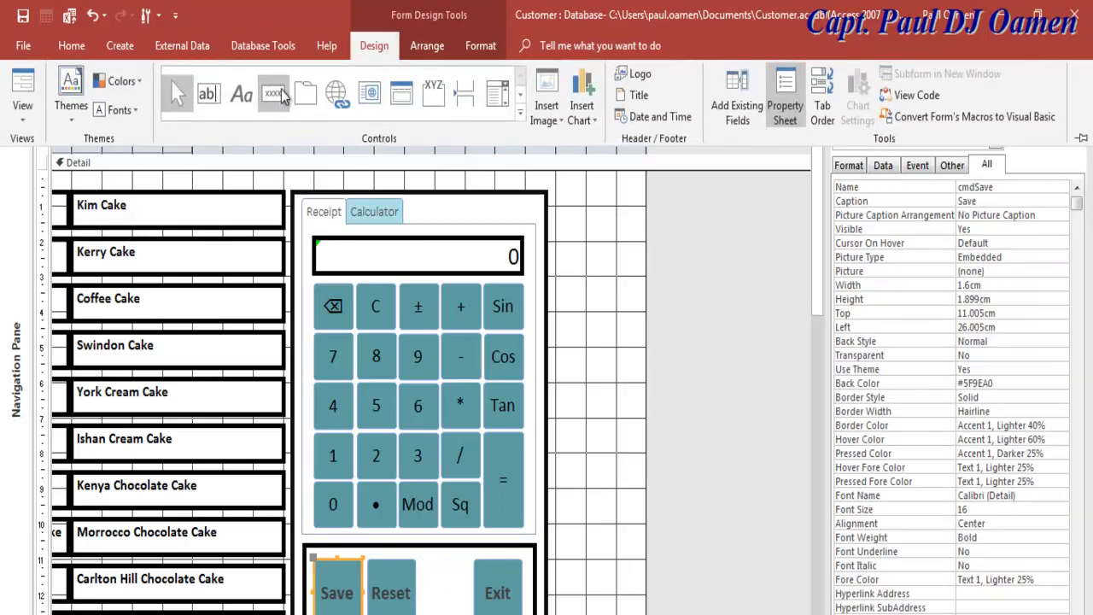
click(274, 95)
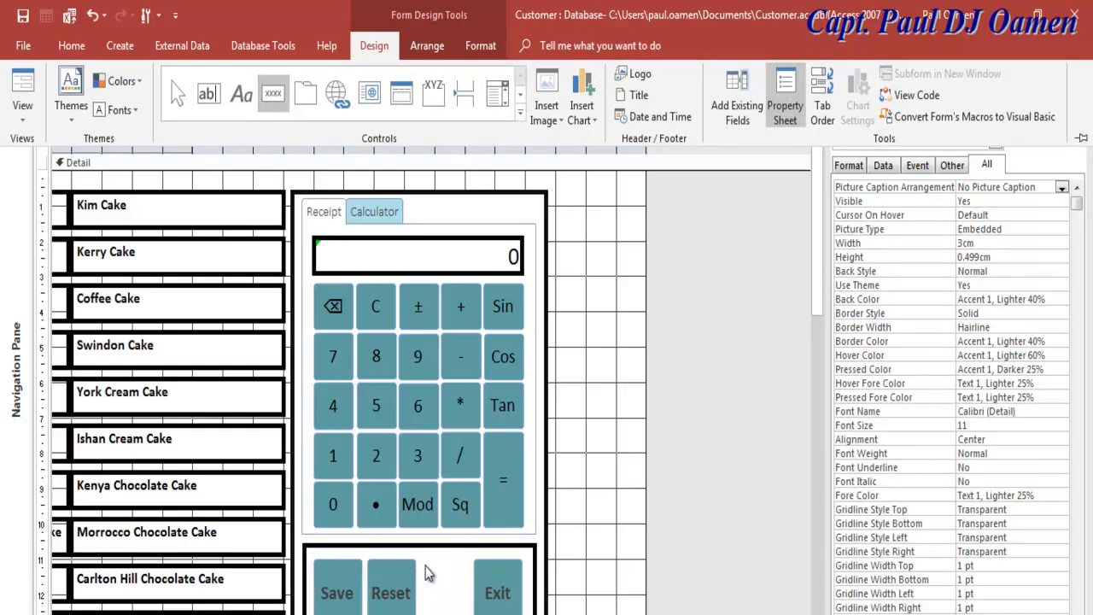
key(ctrl+F1)
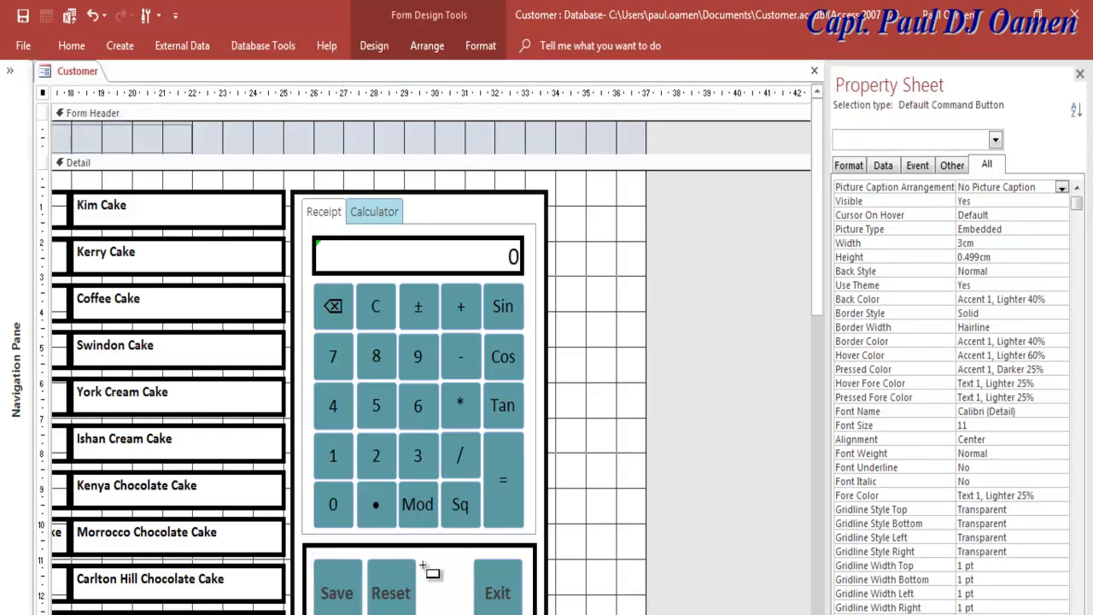
drag(422, 566, 468, 614)
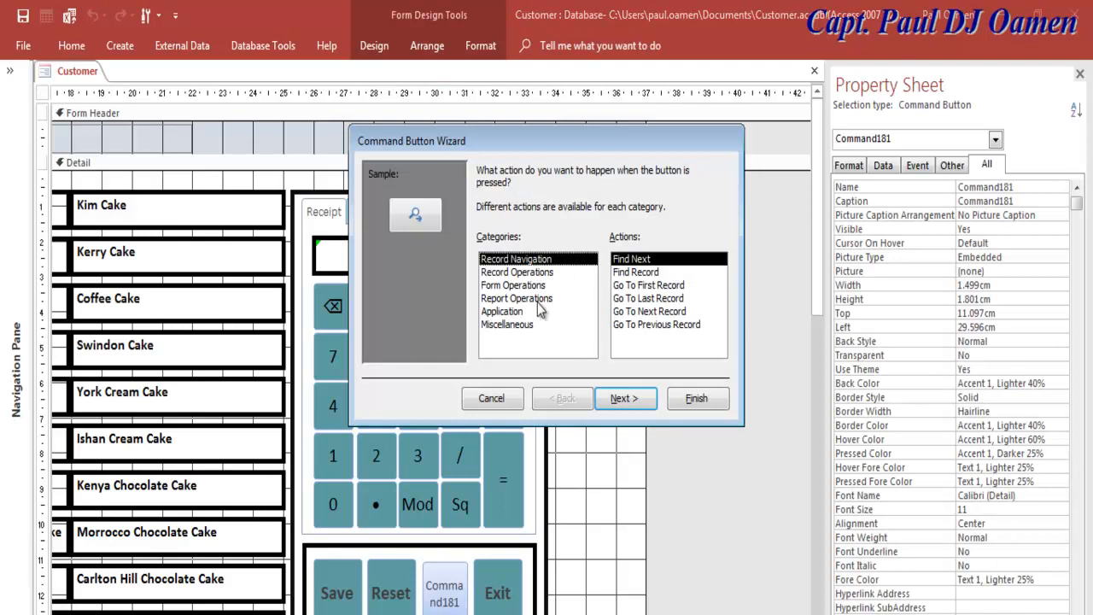
Step: In the Command Button Wizard, choose Form Operations > Print a Form
click(517, 272)
click(517, 287)
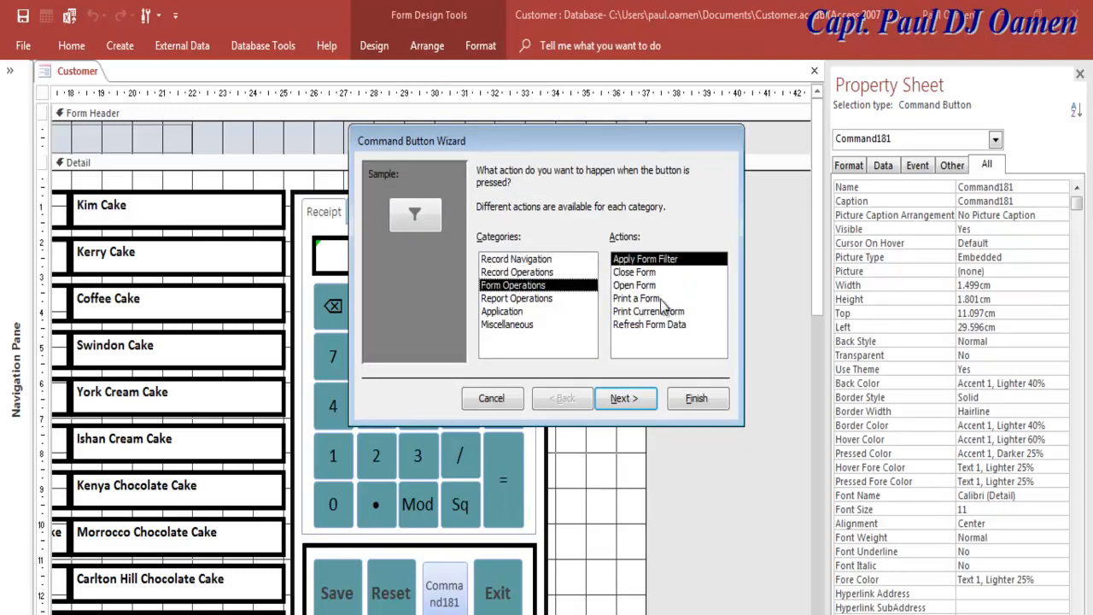
click(525, 298)
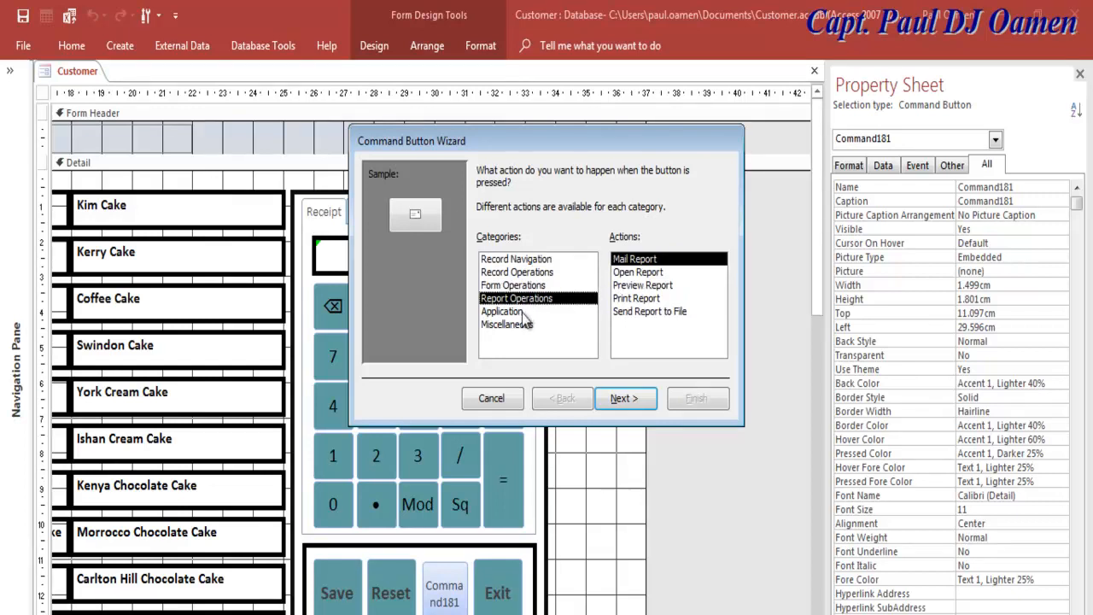
click(520, 312)
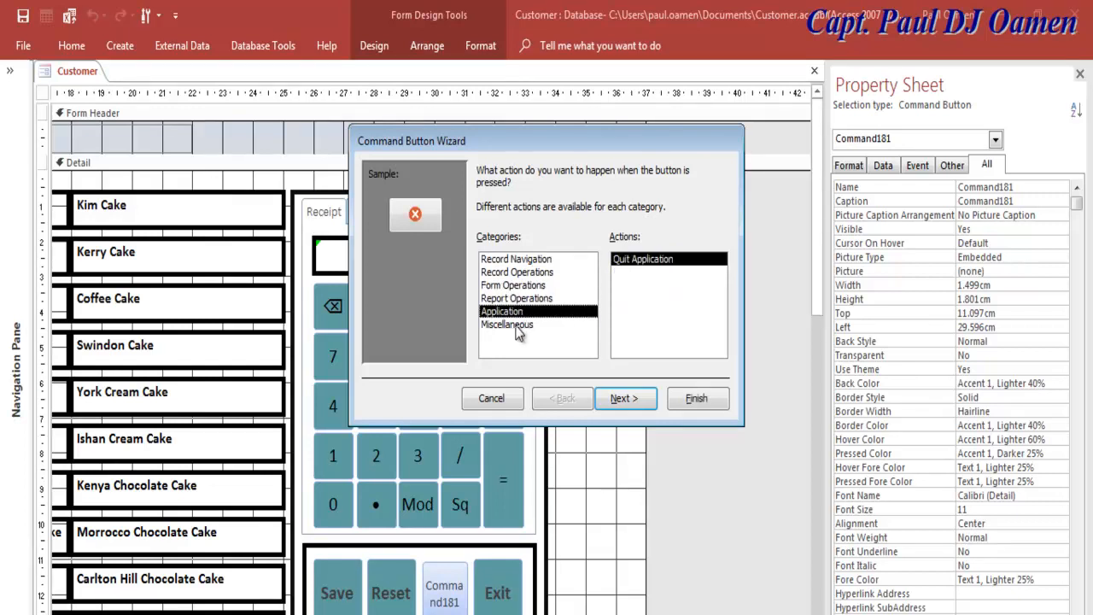
click(520, 325)
click(521, 286)
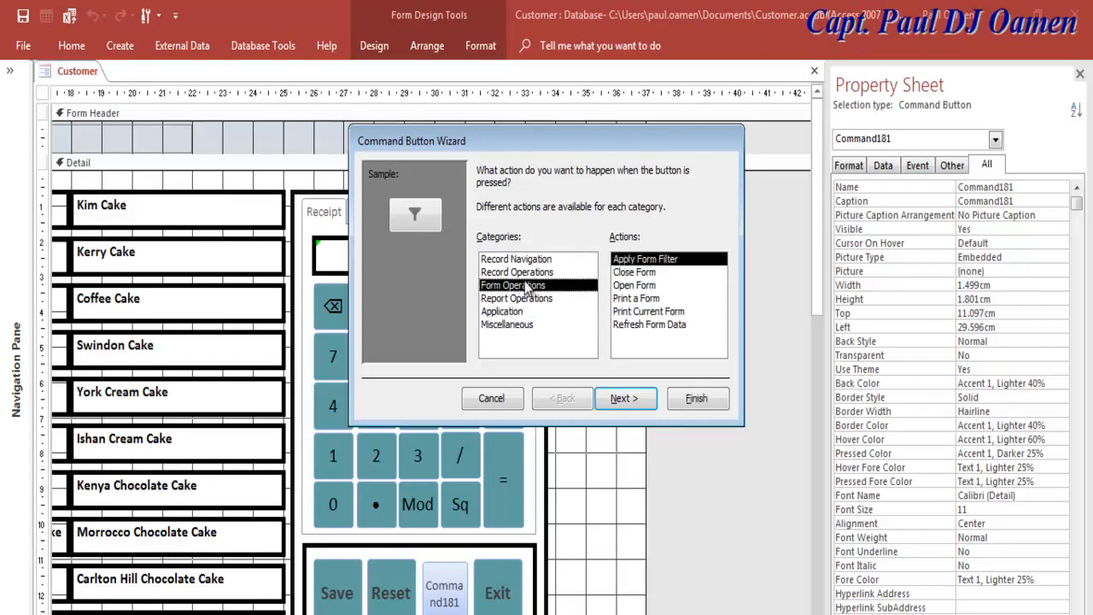
click(639, 298)
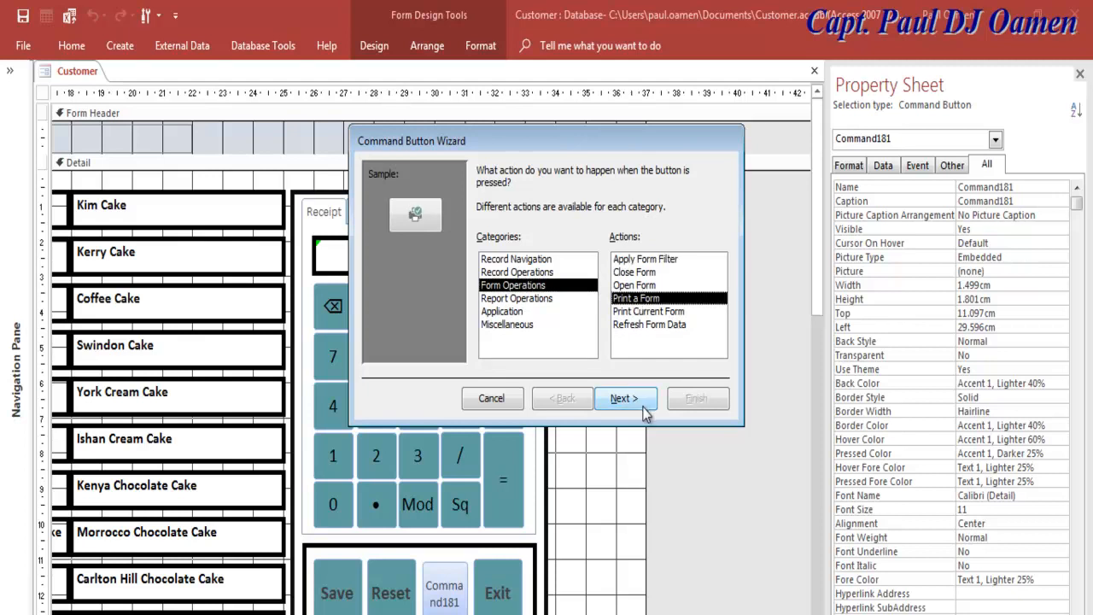
click(643, 407)
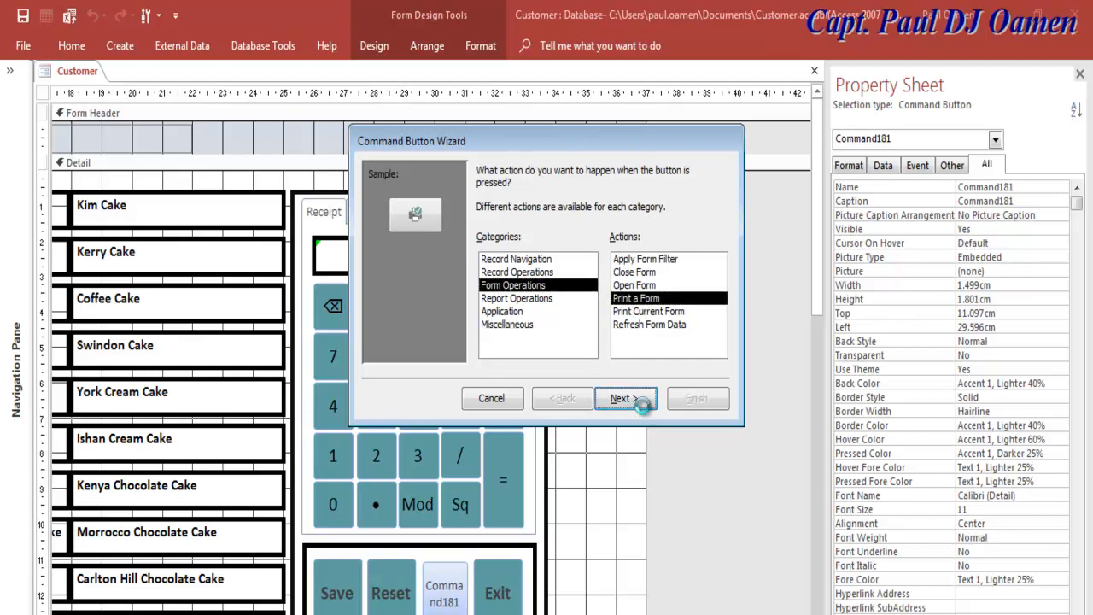
Step: Caption the new button 'Print', name it cmdPrint, and finish the wizard
click(645, 410)
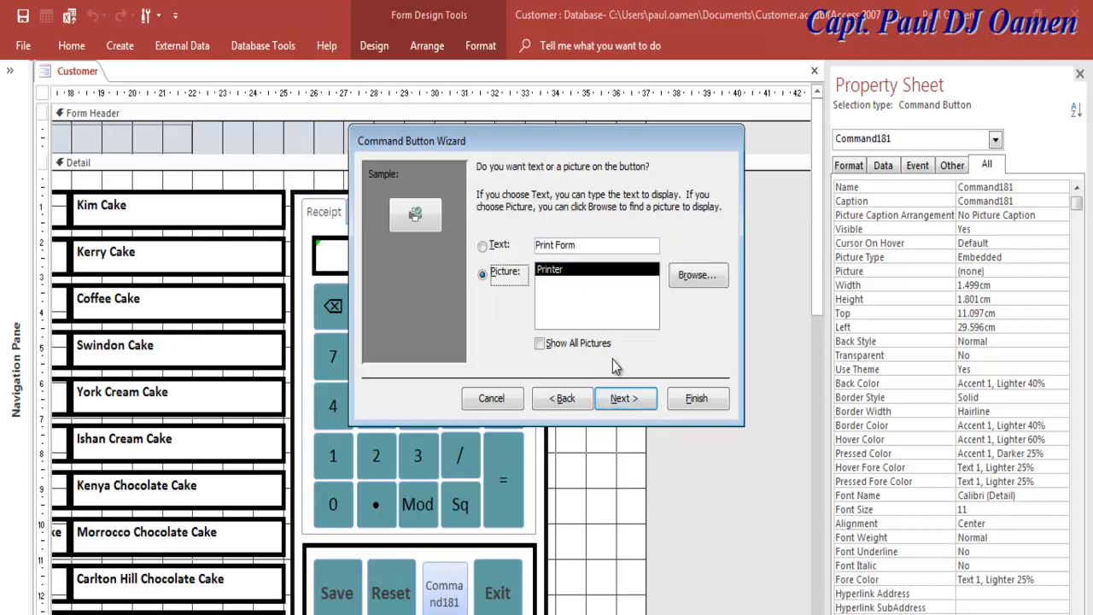
click(589, 246)
key(BackSpace)
key(BackSpace)
key(BackSpace)
key(BackSpace)
key(BackSpace)
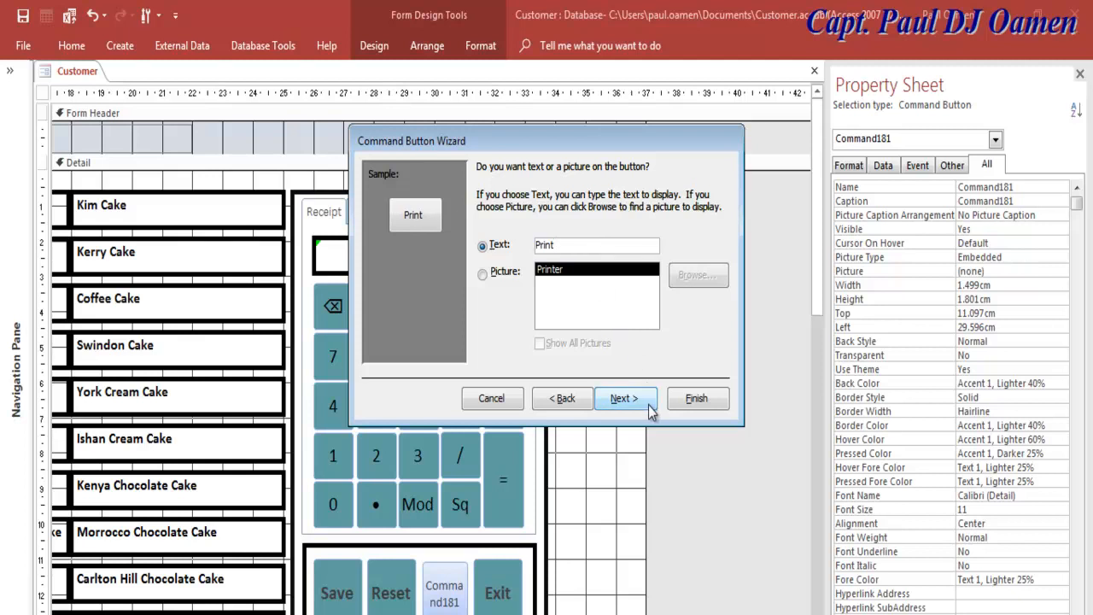
click(625, 399)
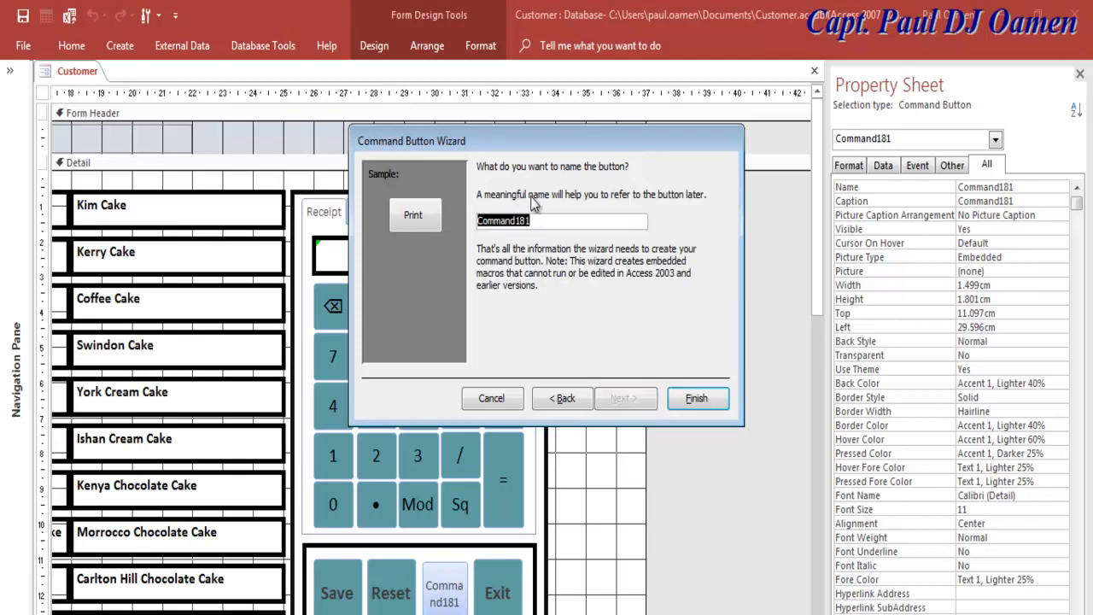
text(cmdPrint)
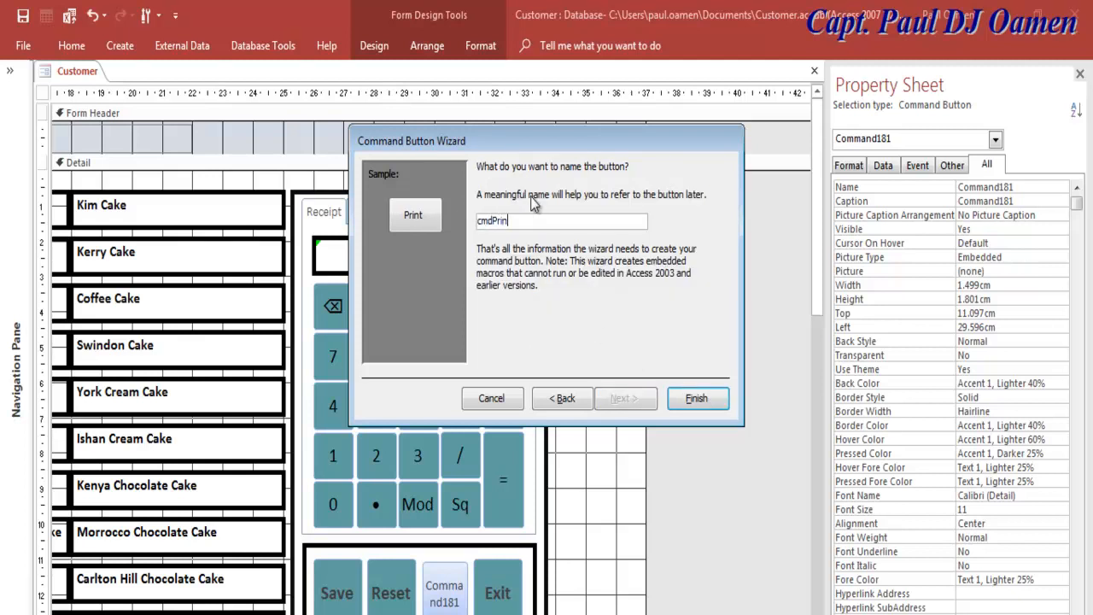
click(692, 399)
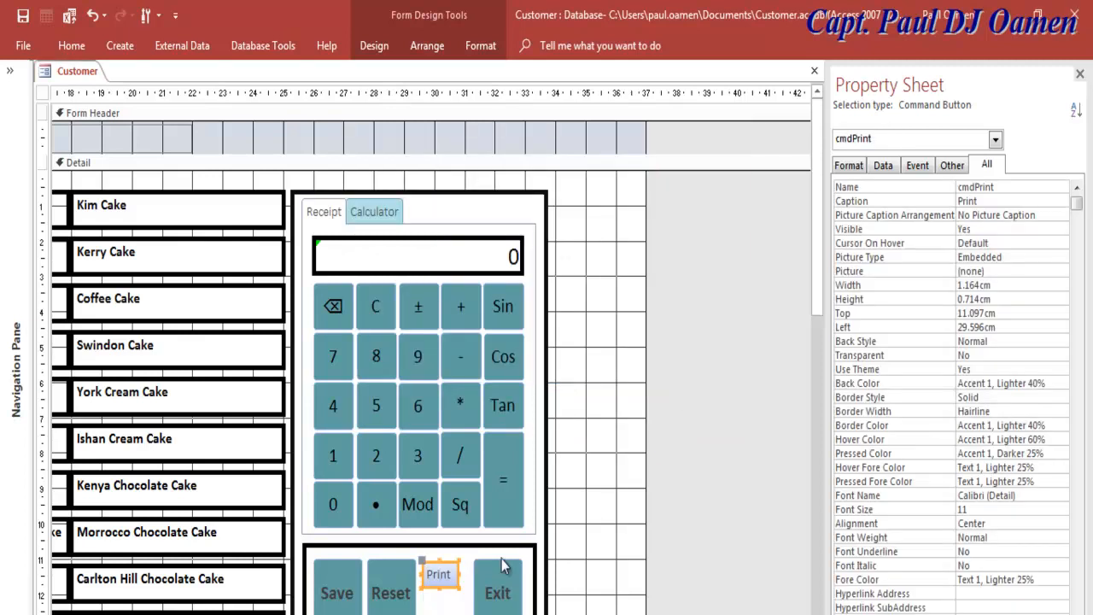
Step: Set the Print button to 1.6cm wide and 1.899cm tall, matching Exit
click(440, 588)
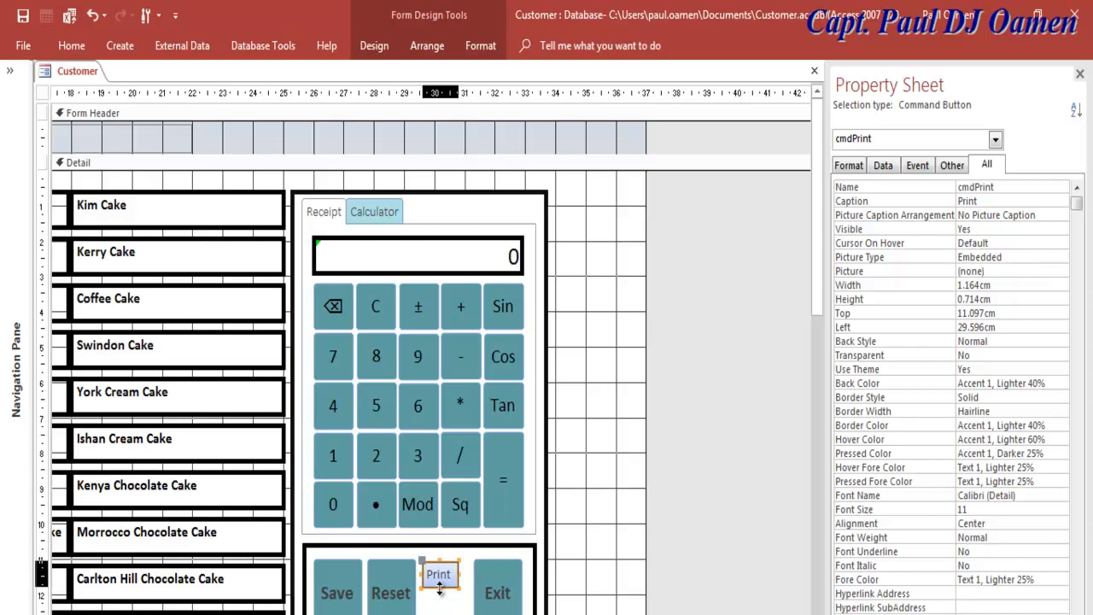
click(484, 591)
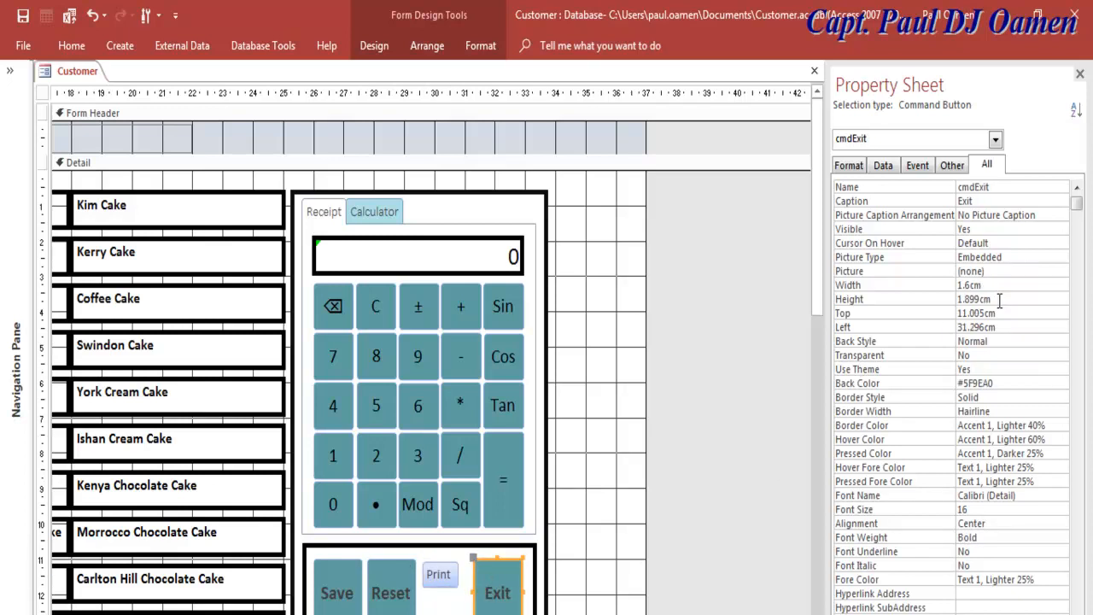
click(442, 579)
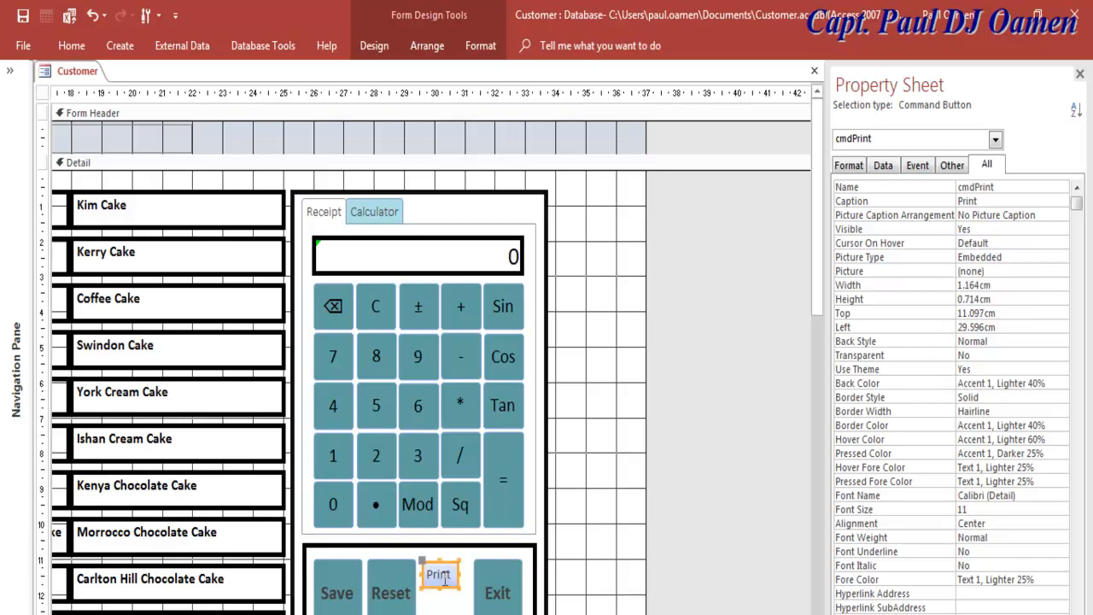
click(951, 285)
text(1.6)
click(494, 585)
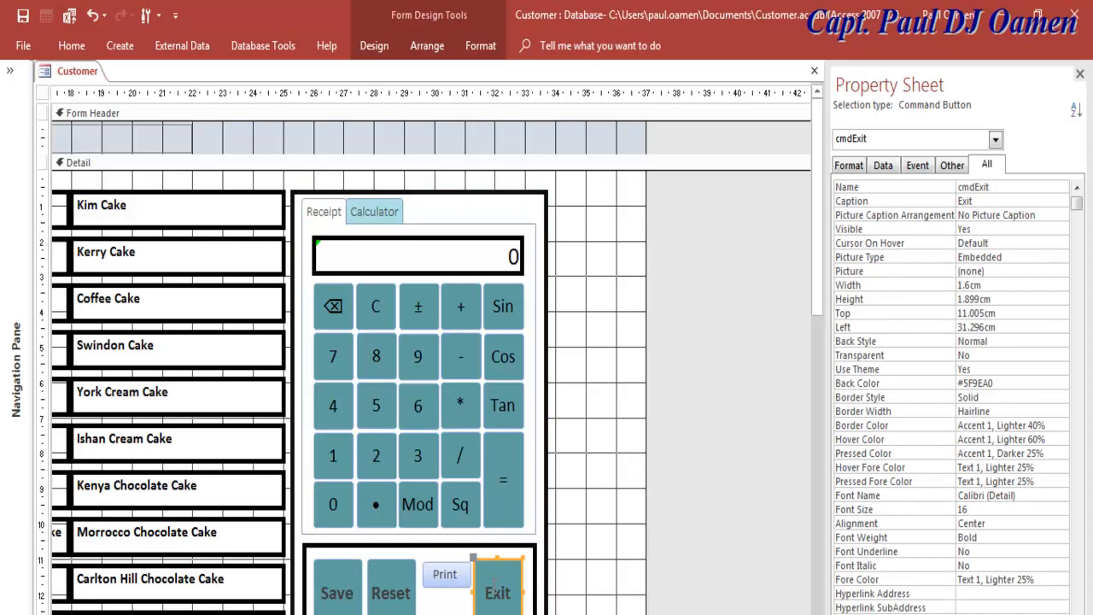
click(442, 580)
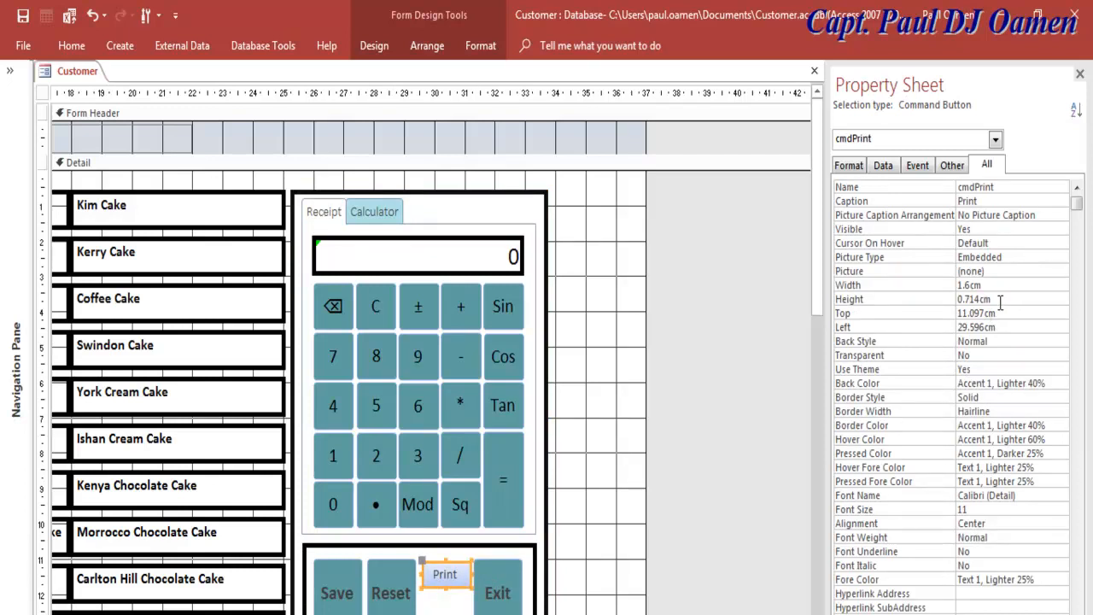
drag(999, 301, 947, 307)
text(1.9)
key(Return)
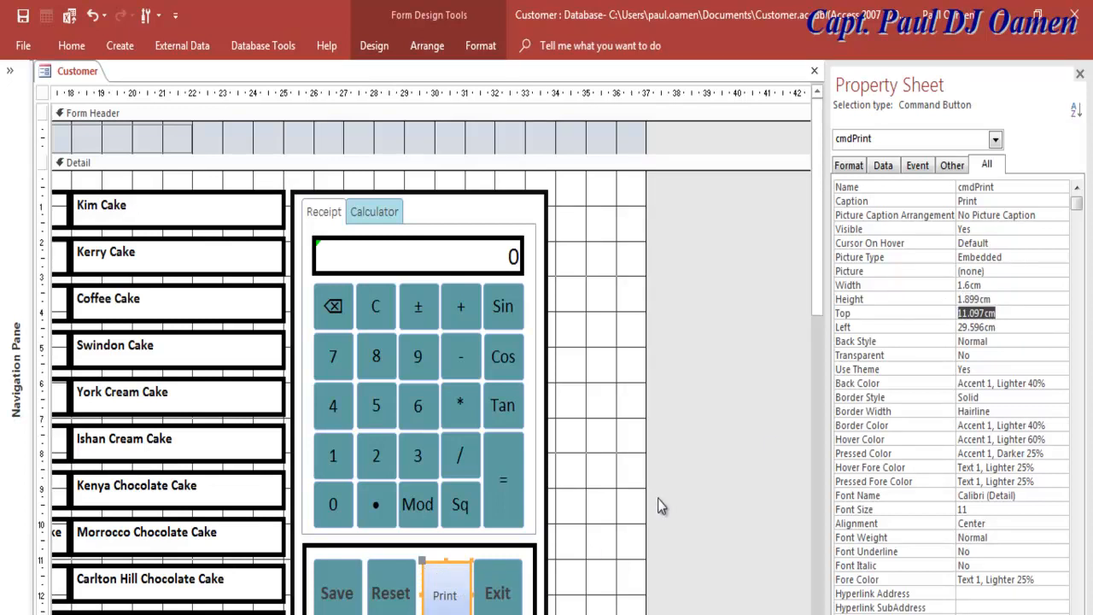
Step: Set the Print button's caption font size to 16
shift+click(513, 596)
click(513, 596)
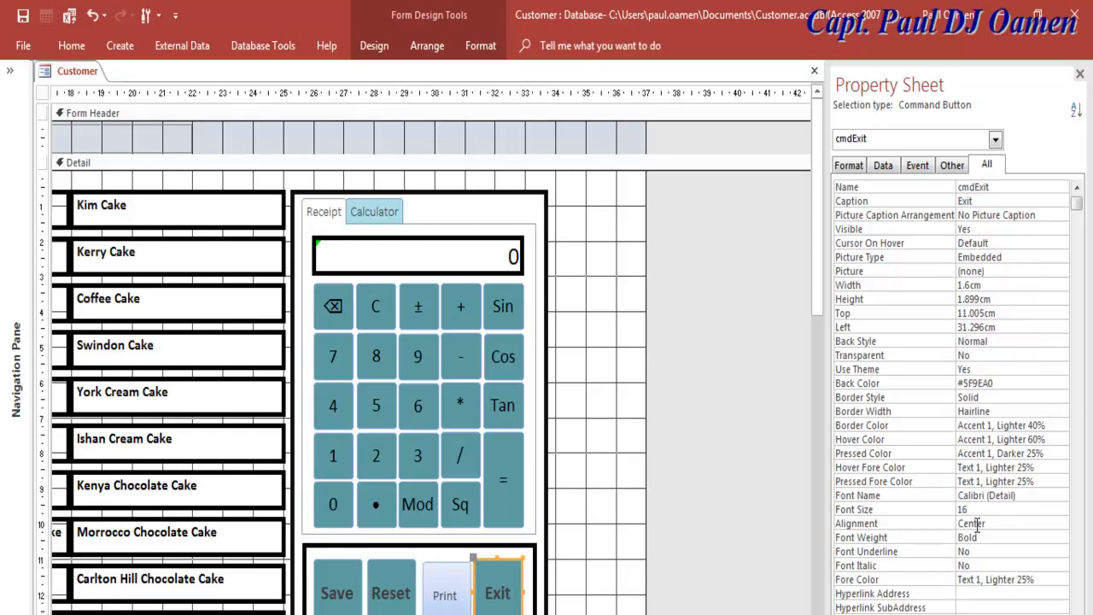
click(456, 610)
click(981, 510)
key(BackSpace)
text(6)
key(Return)
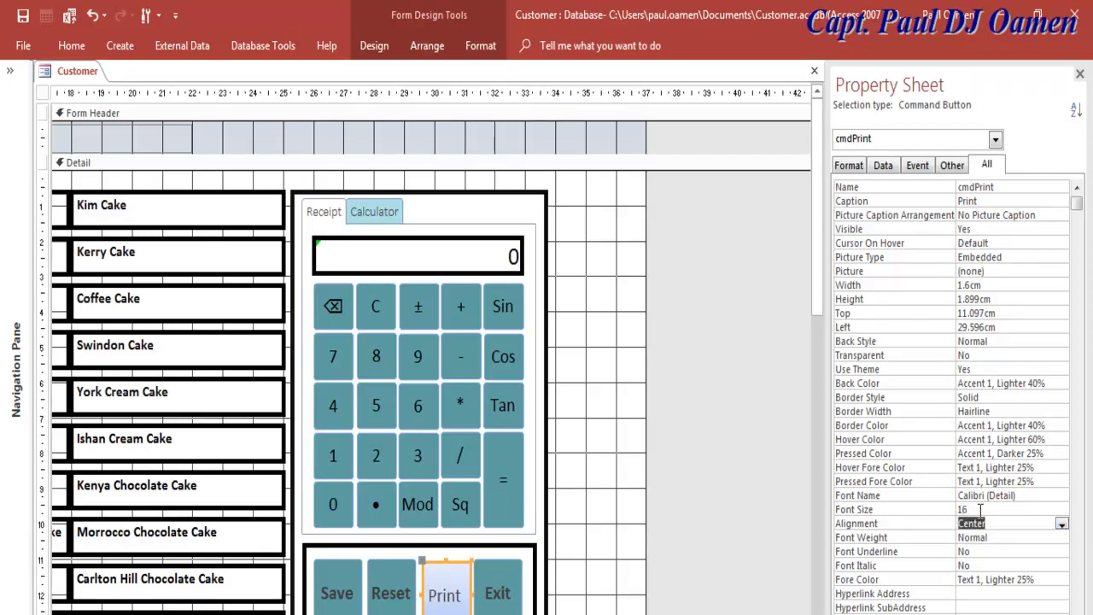
Step: Make the Print button's caption bold
click(1016, 537)
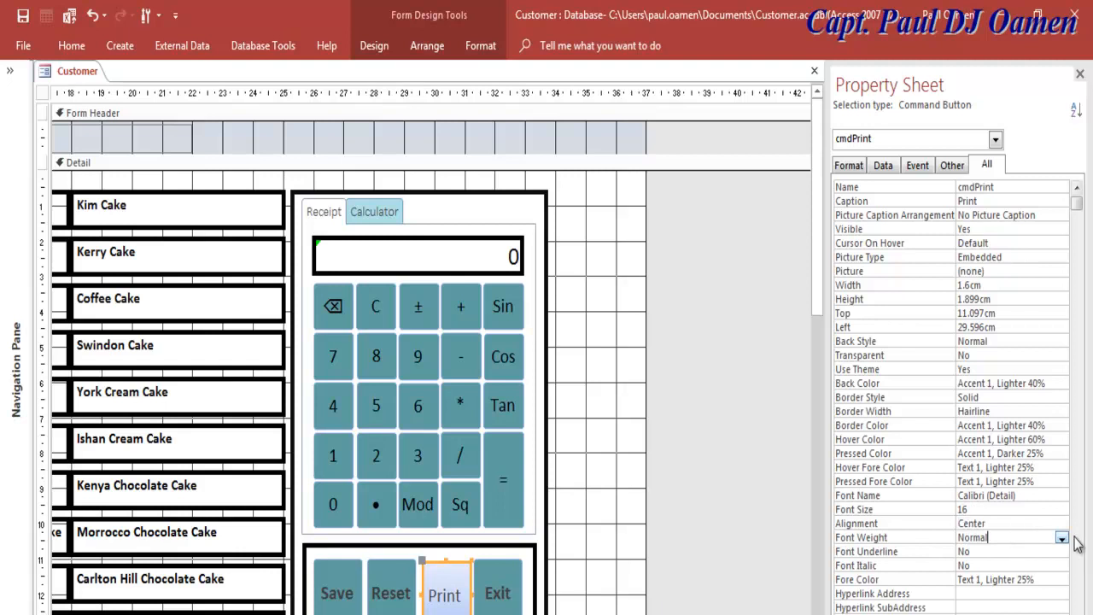
click(1062, 538)
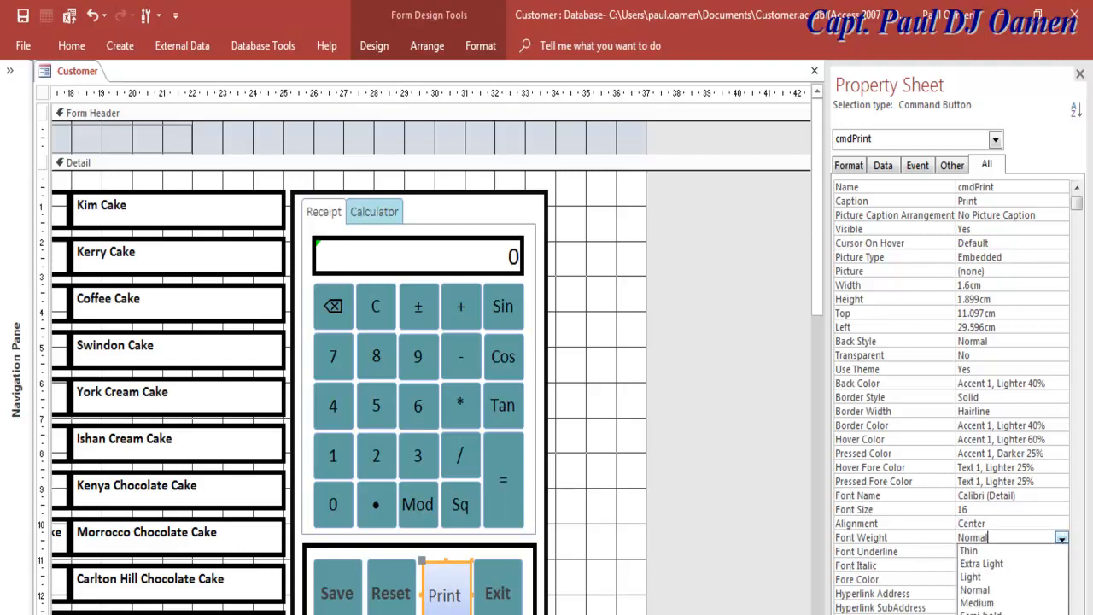
click(977, 614)
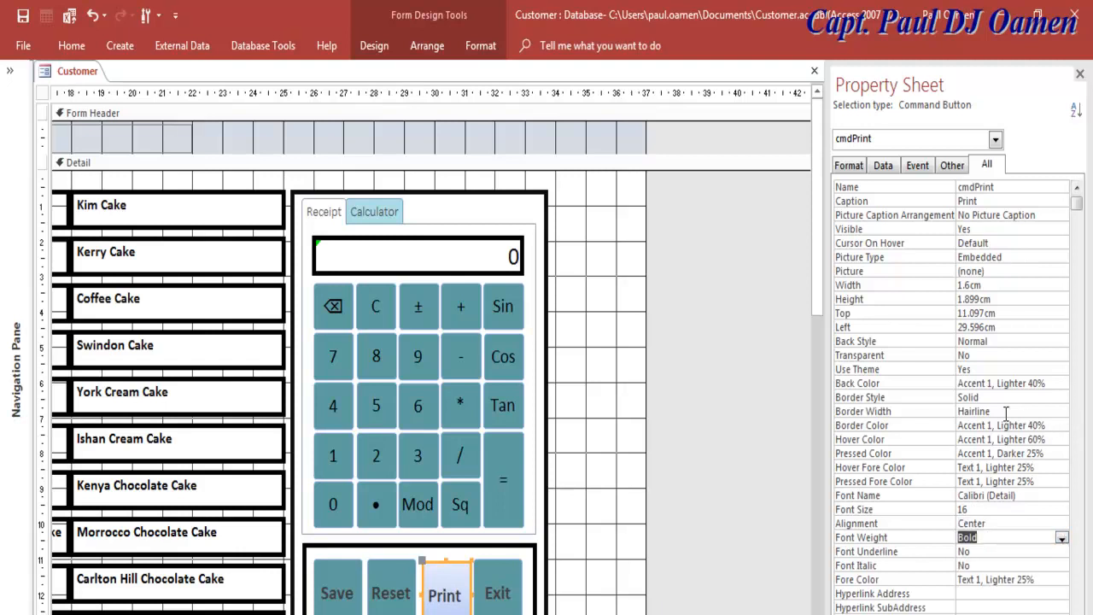
Step: Give the Print button a green back colour (HSL 95, 158, 150), then clear its hex code
click(1048, 384)
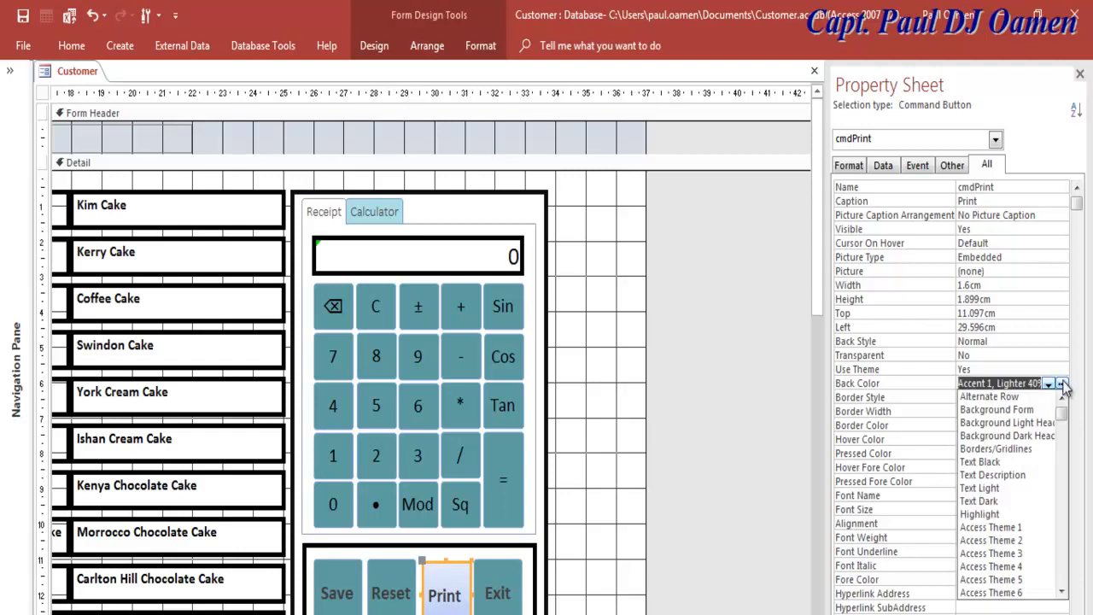
click(1062, 383)
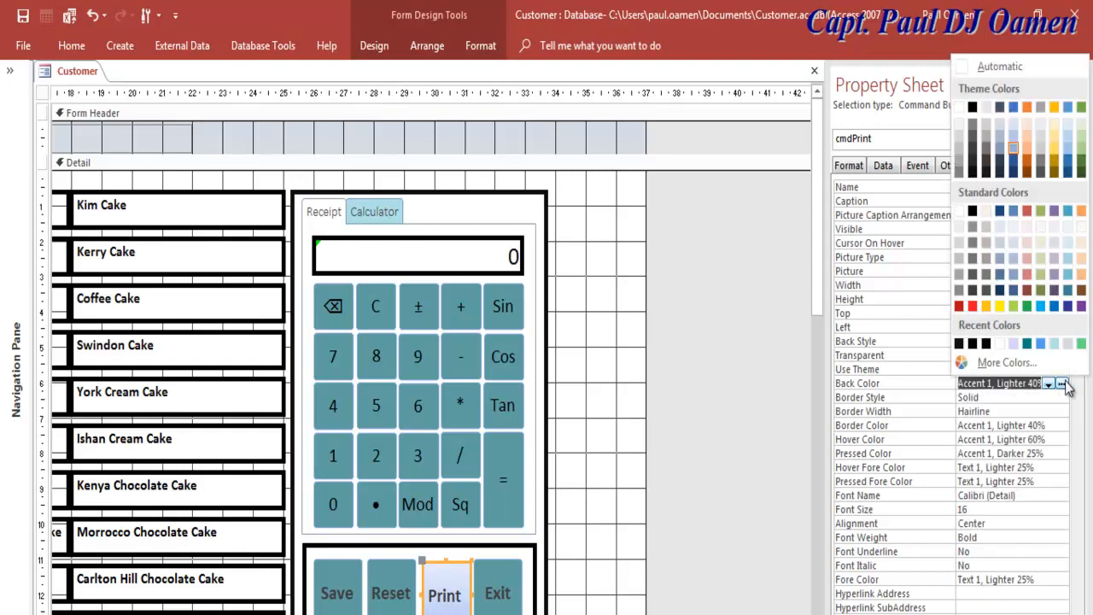
click(1017, 368)
click(449, 205)
click(485, 207)
click(552, 384)
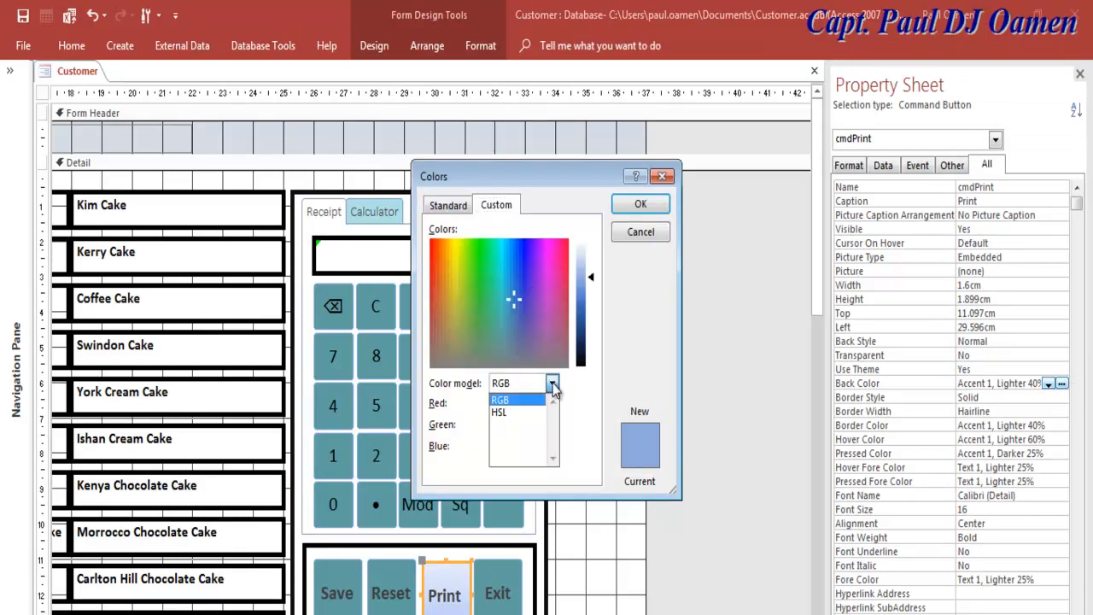
click(523, 414)
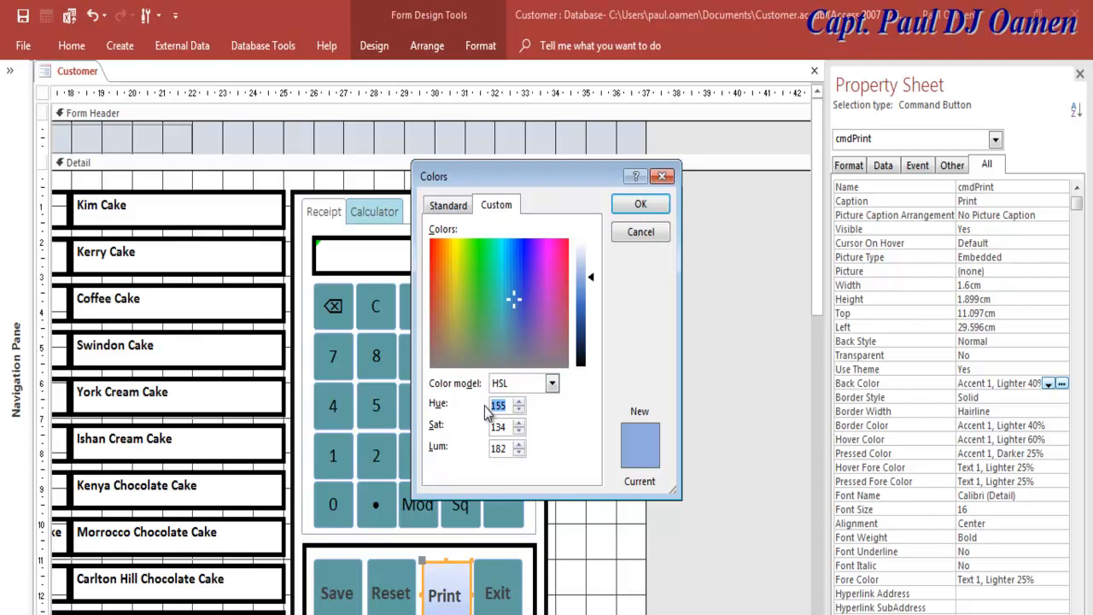
text(95)
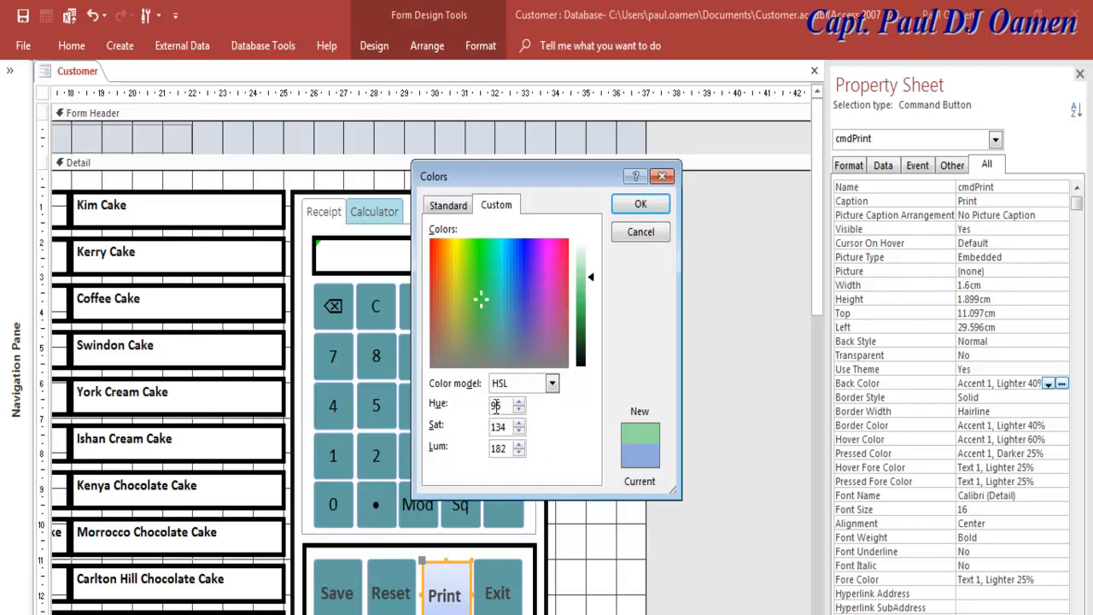
double_click(498, 426)
text(158)
double_click(494, 448)
text(150)
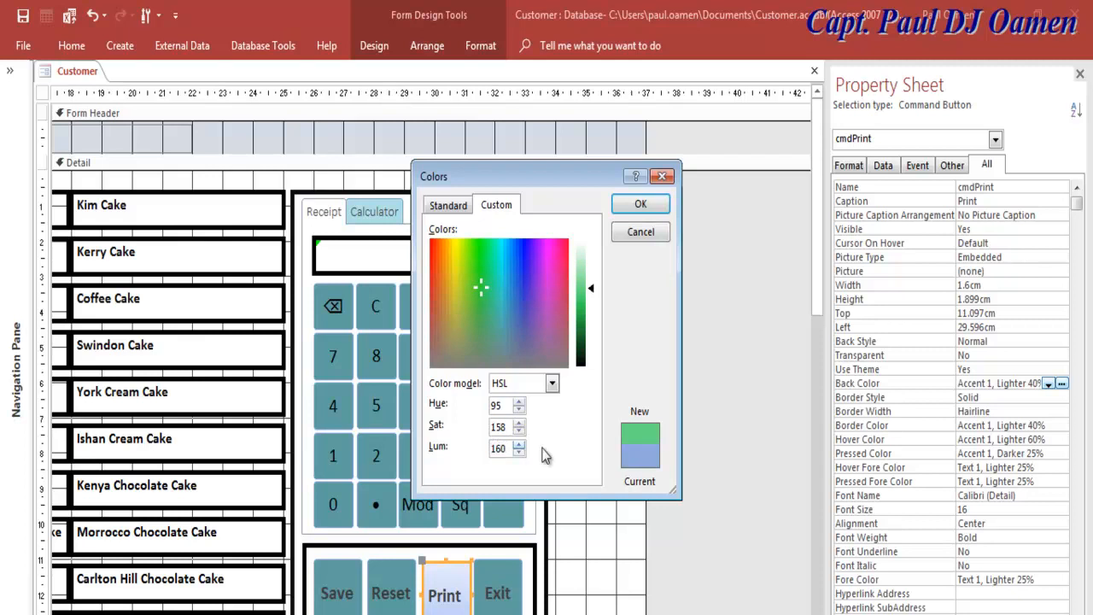
click(640, 203)
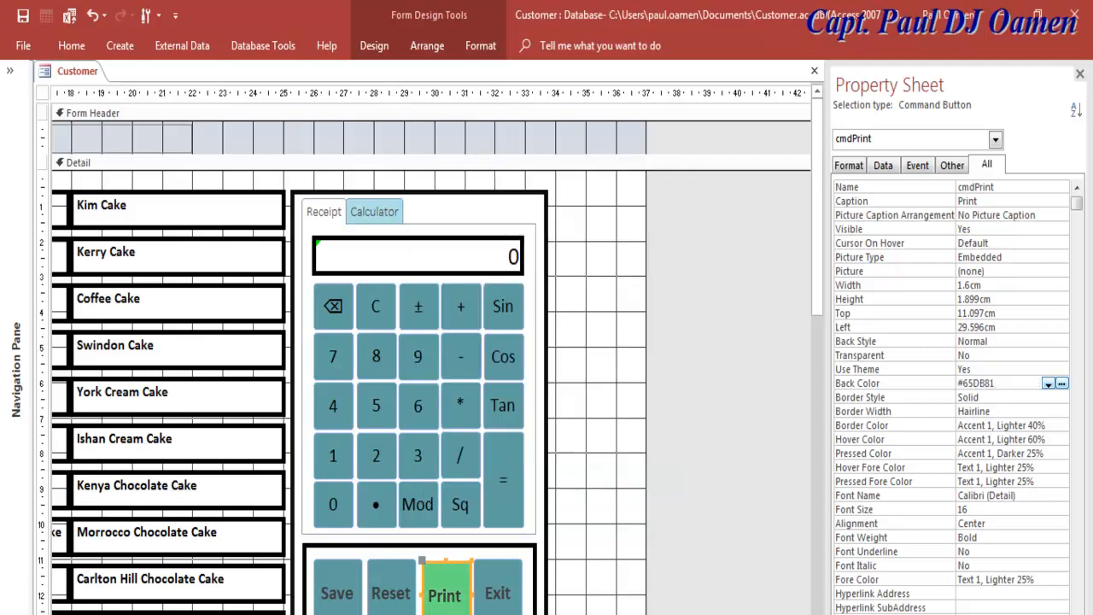
drag(1009, 384, 965, 385)
key(BackSpace)
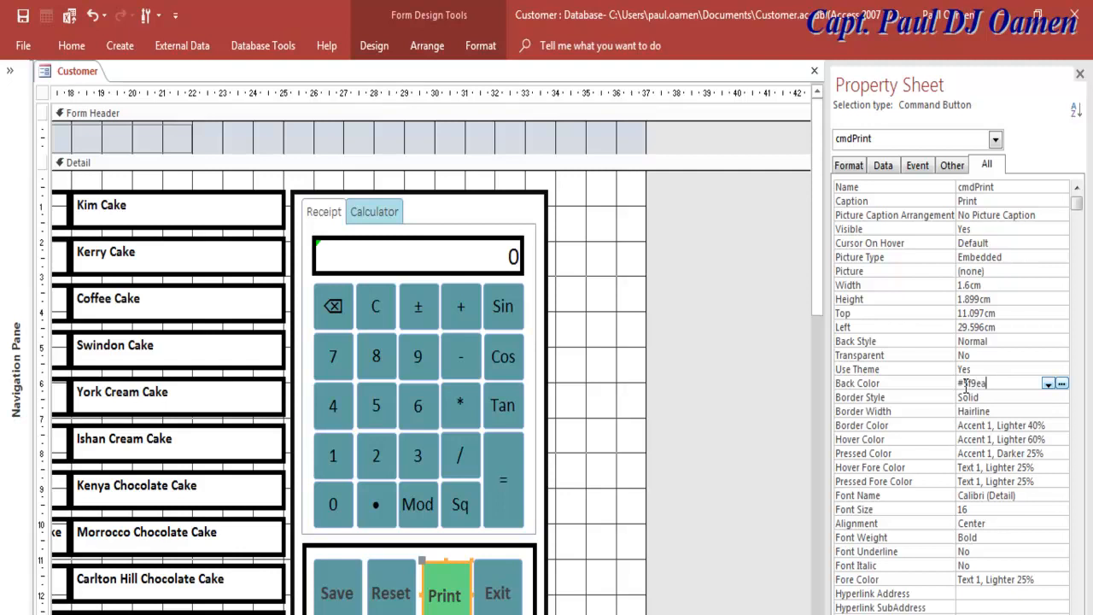
Step: Apply teal #5F9EA0 to the Print button and nudge it back into line with its neighbours
key(Return)
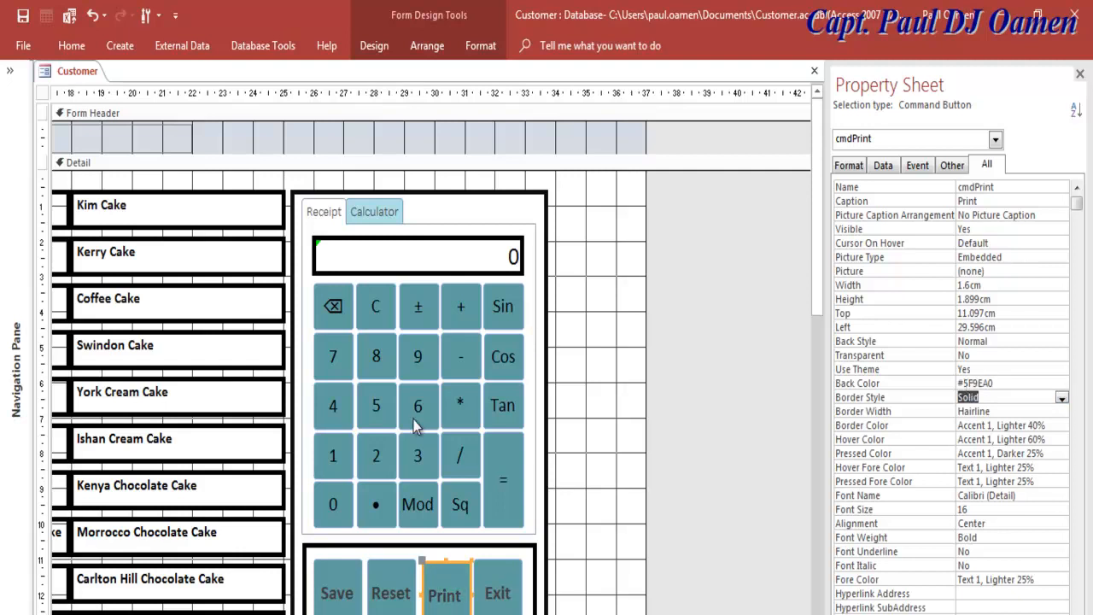
click(598, 544)
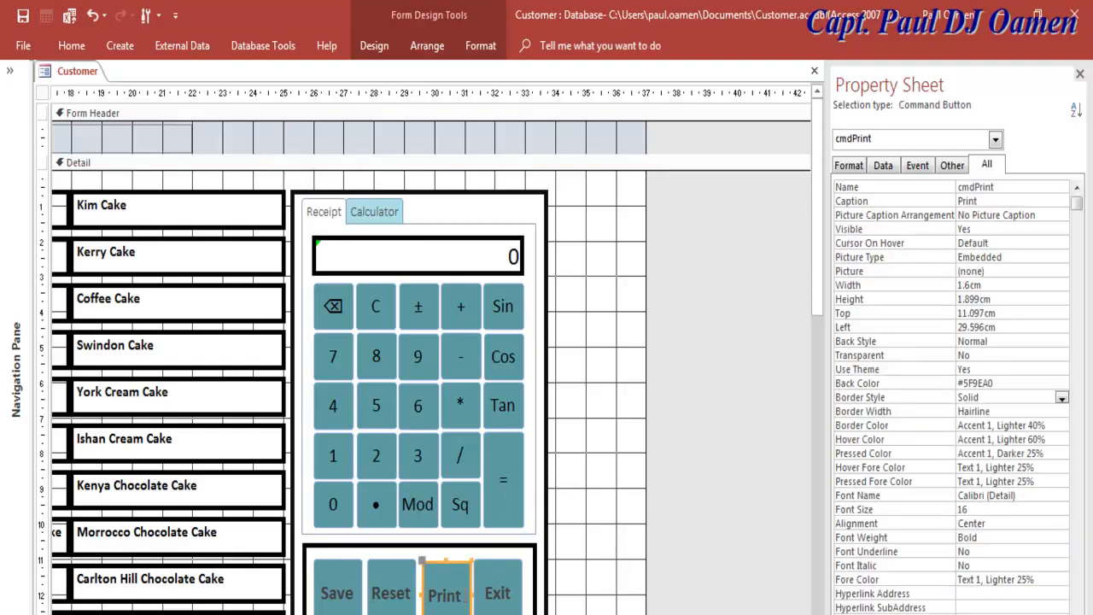
key(Up)
key(Up)
key(Down)
key(Down)
click(340, 598)
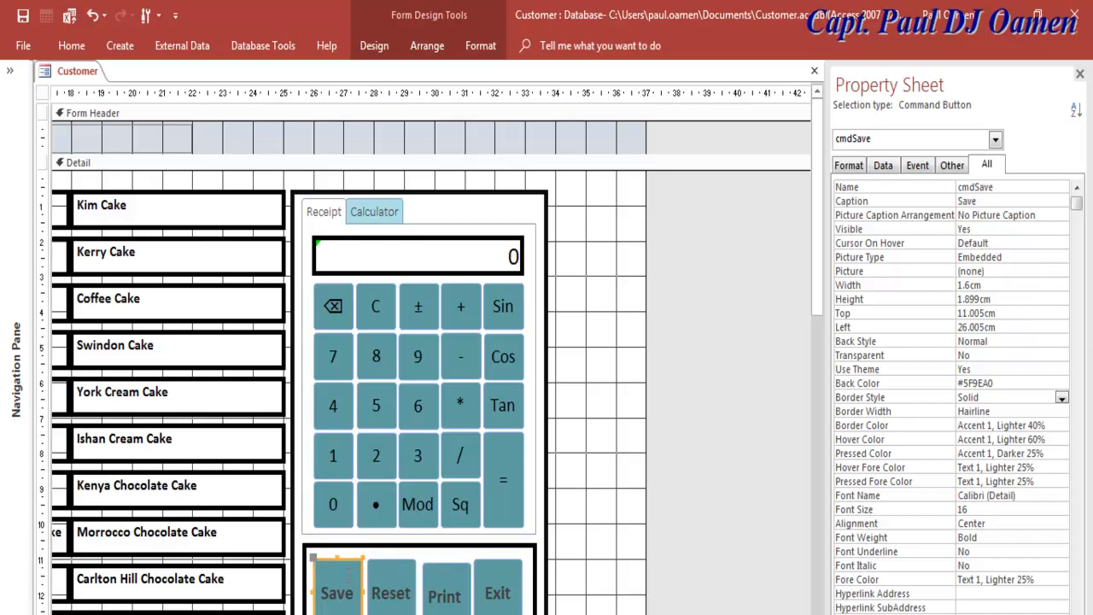
Step: Delete the old Save button and draw a new button in the gap left of Reset
key(Delete)
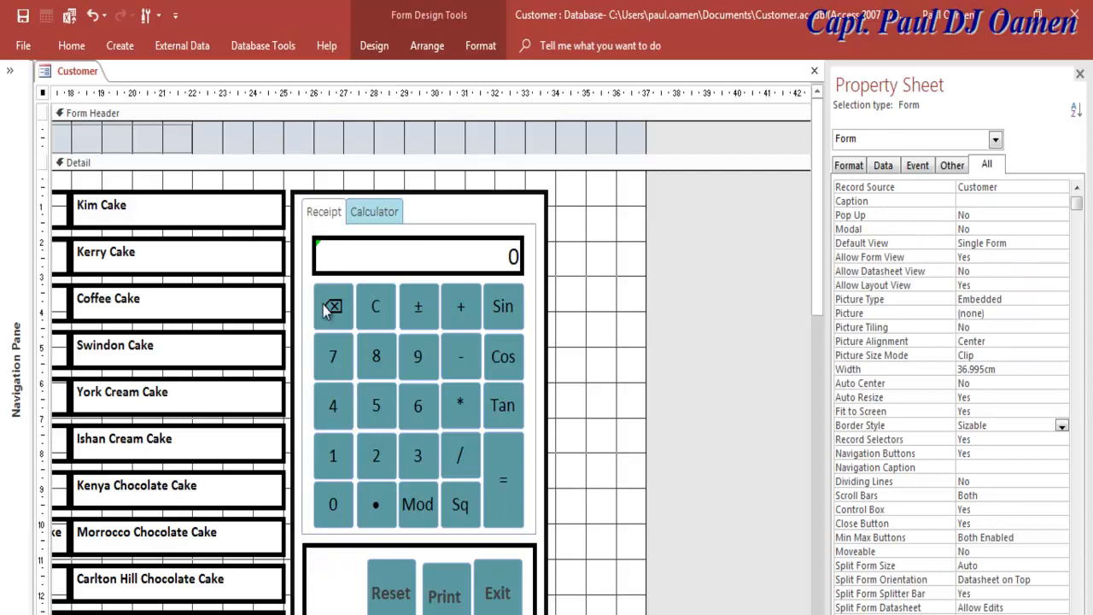
right_click(390, 588)
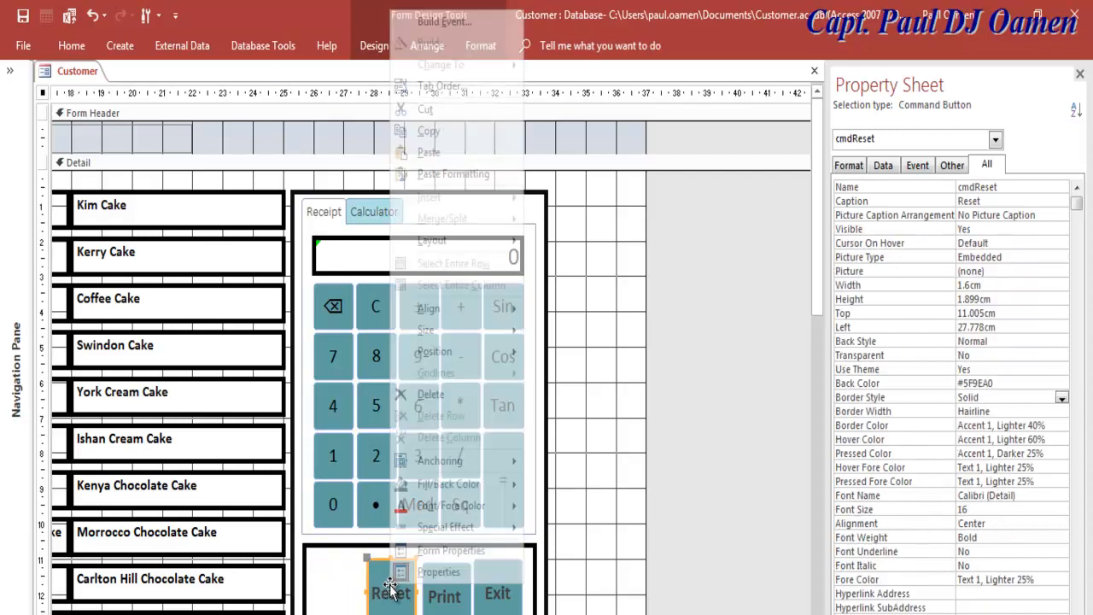
click(565, 530)
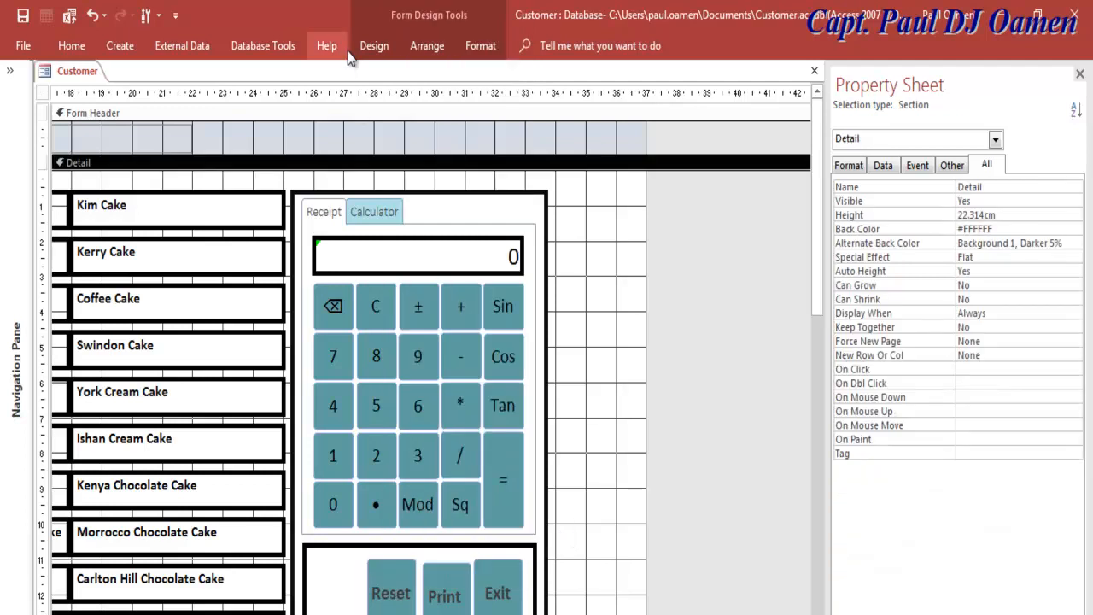
click(373, 47)
click(272, 92)
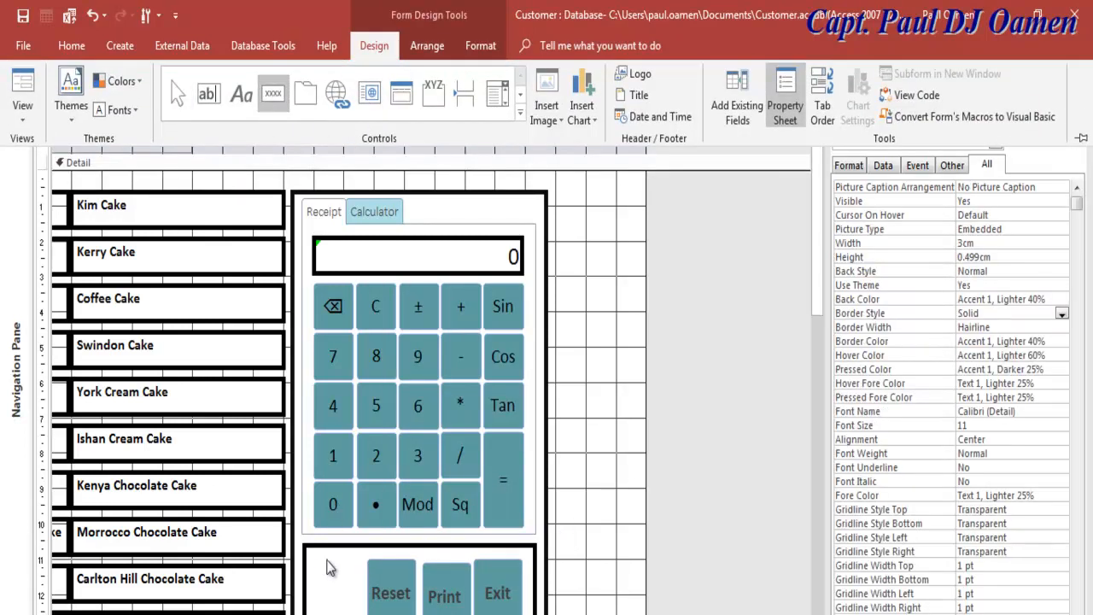
click(313, 561)
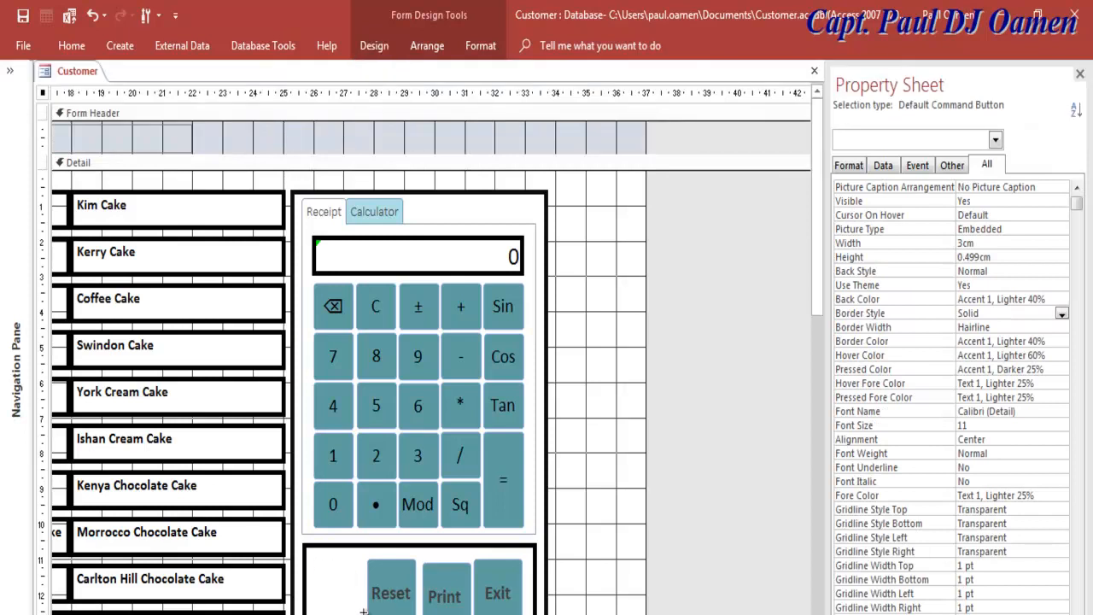
drag(310, 560, 363, 614)
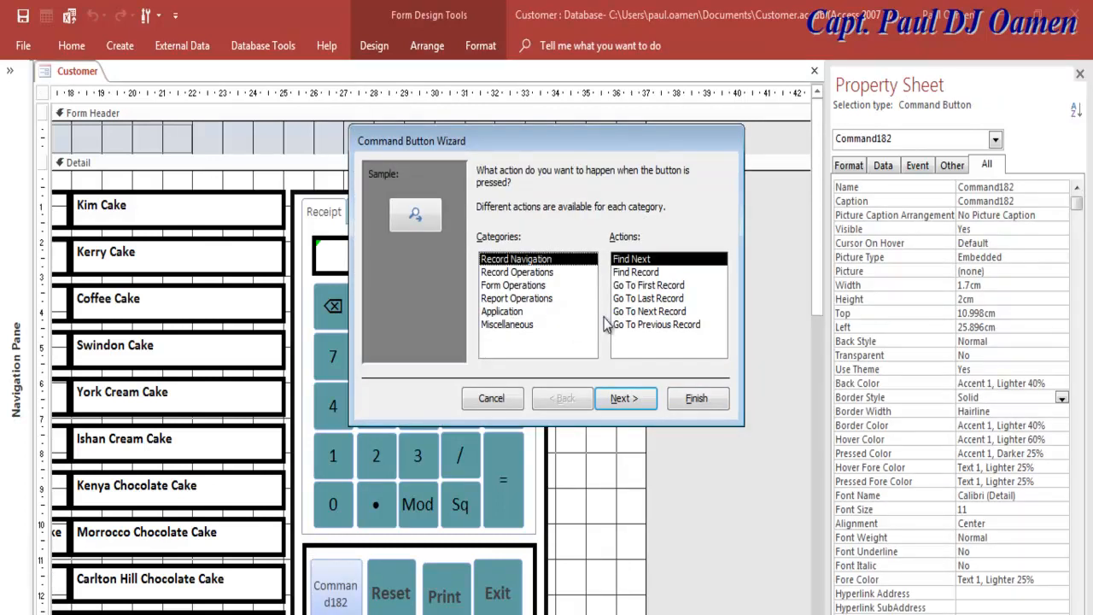
Step: Make the new button a Save Record action captioned 'Save' and named cmdSave
click(538, 272)
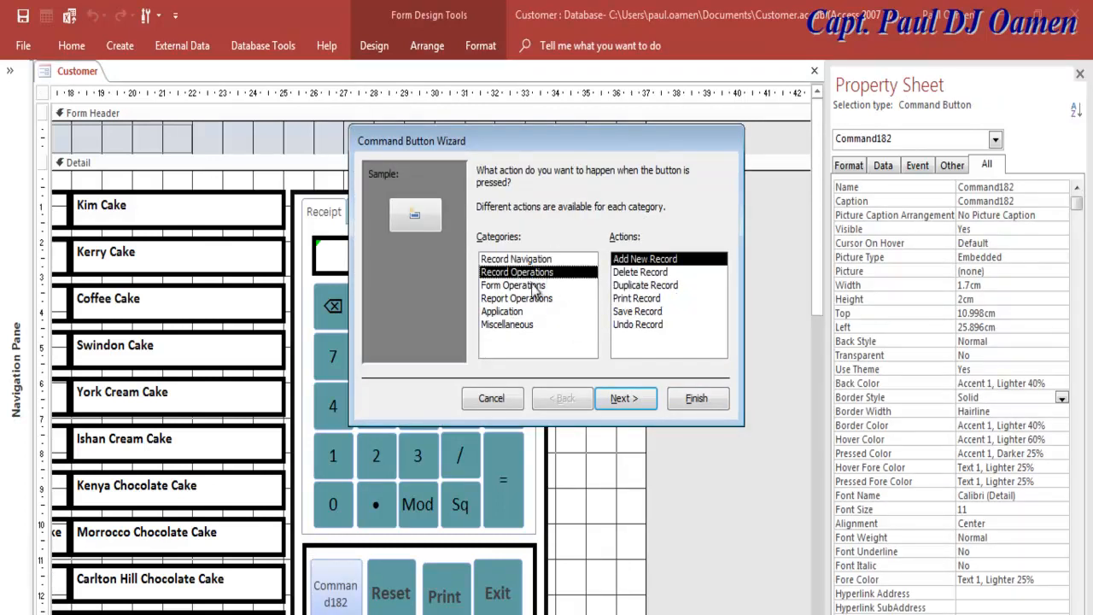
click(634, 312)
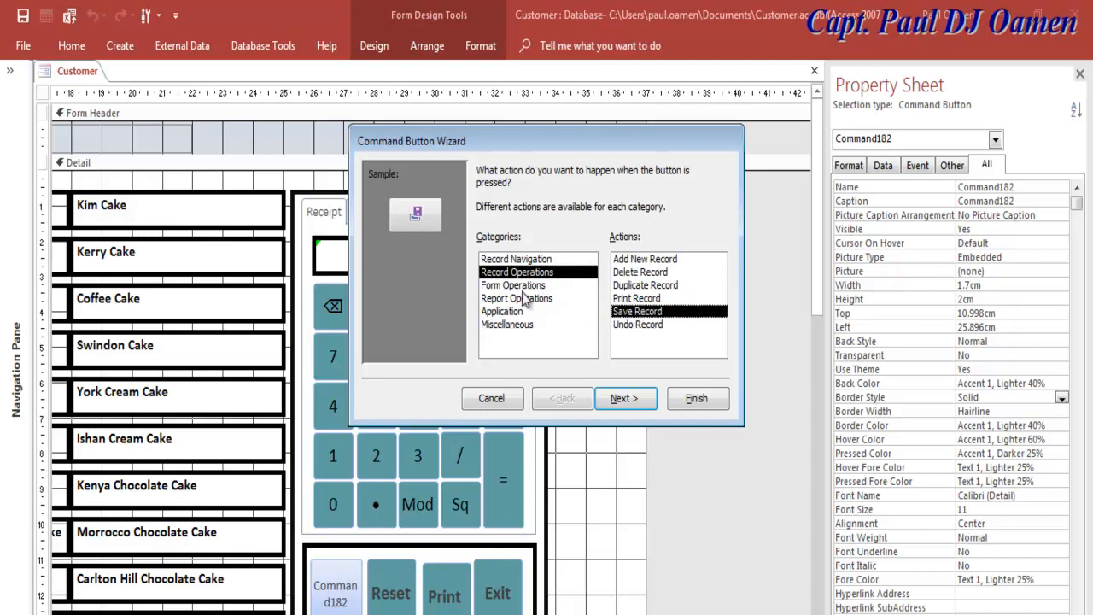
click(641, 399)
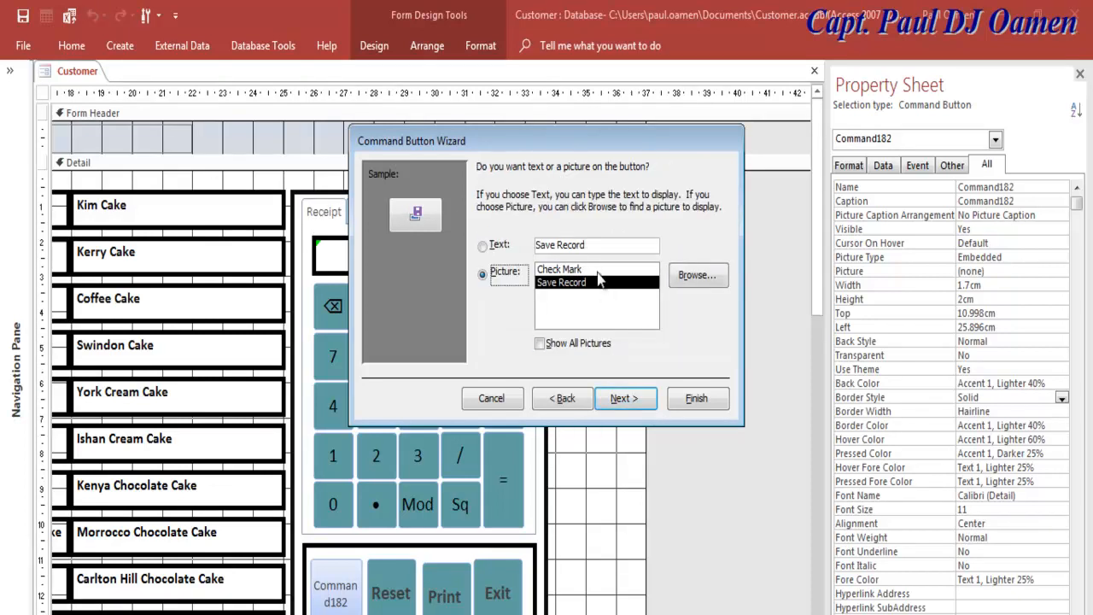
click(598, 245)
drag(577, 244, 560, 244)
key(BackSpace)
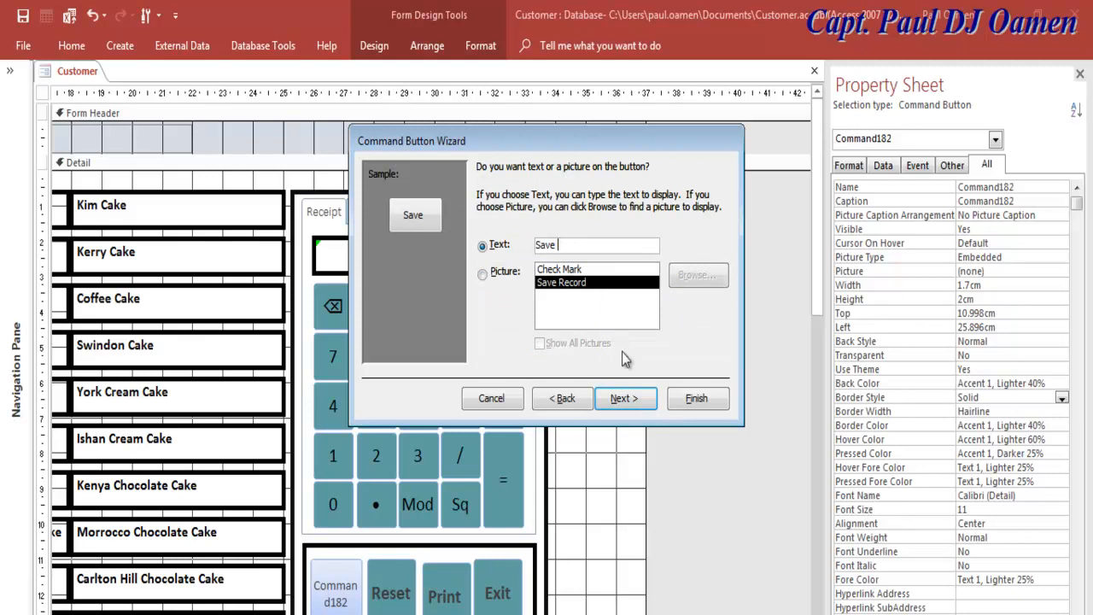
click(625, 399)
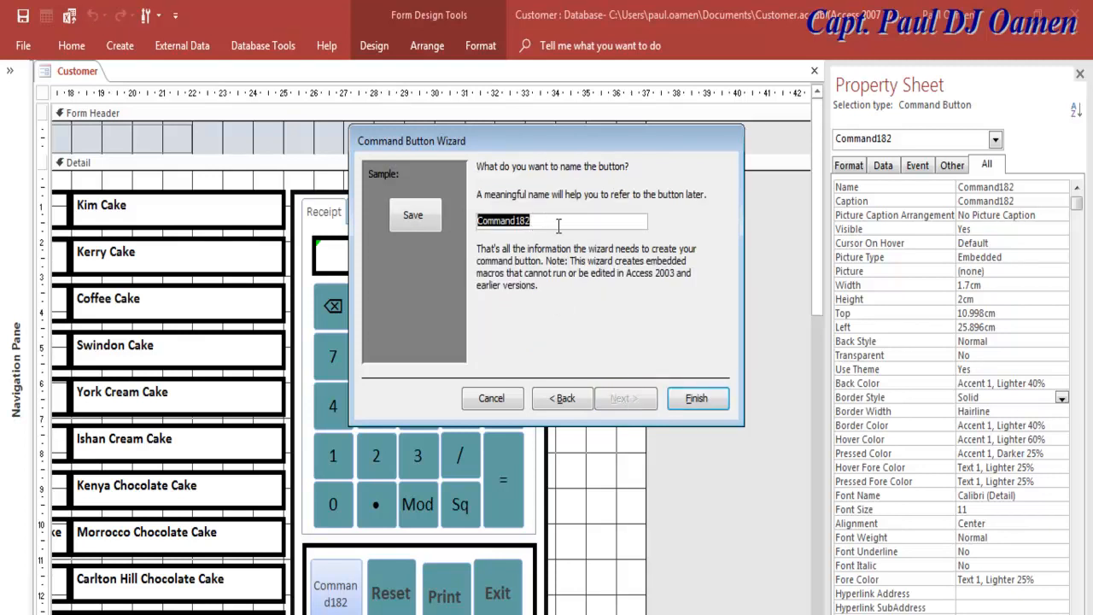
text(cmdSave)
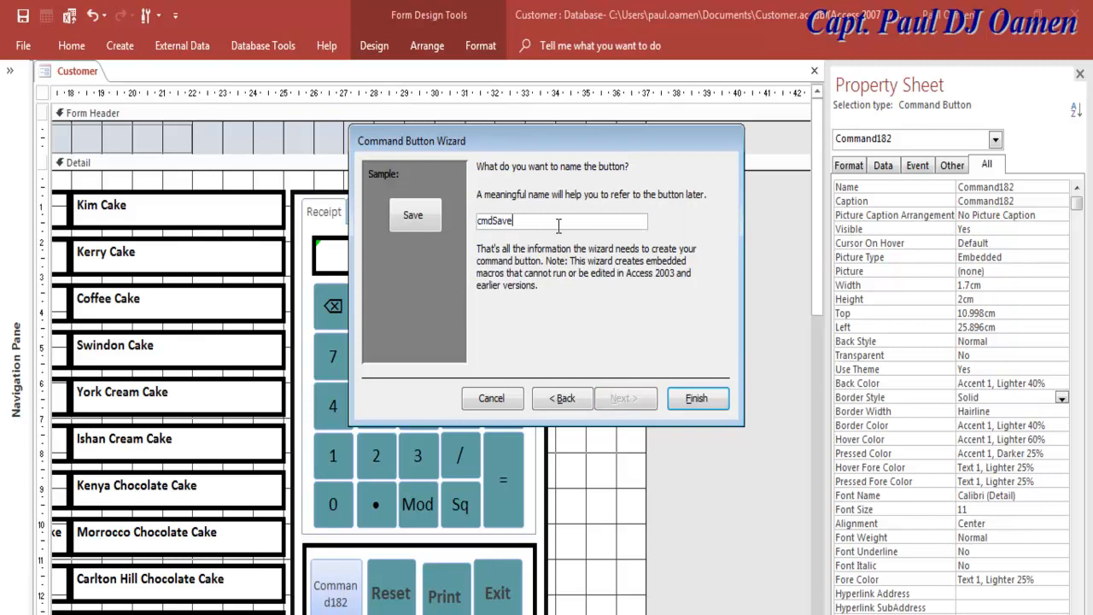
click(697, 399)
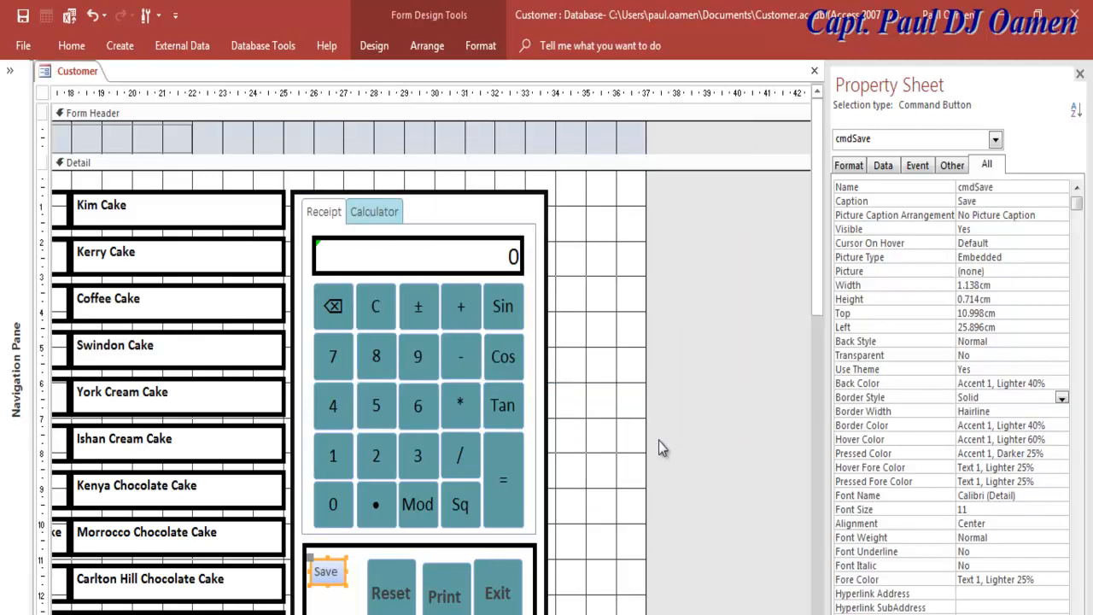
Step: Size the new Save button 1.6cm wide by 1.899cm tall
click(940, 287)
text(1.6)
key(Tab)
text(1.69)
key(BackSpace)
key(BackSpace)
text(899)
key(Tab)
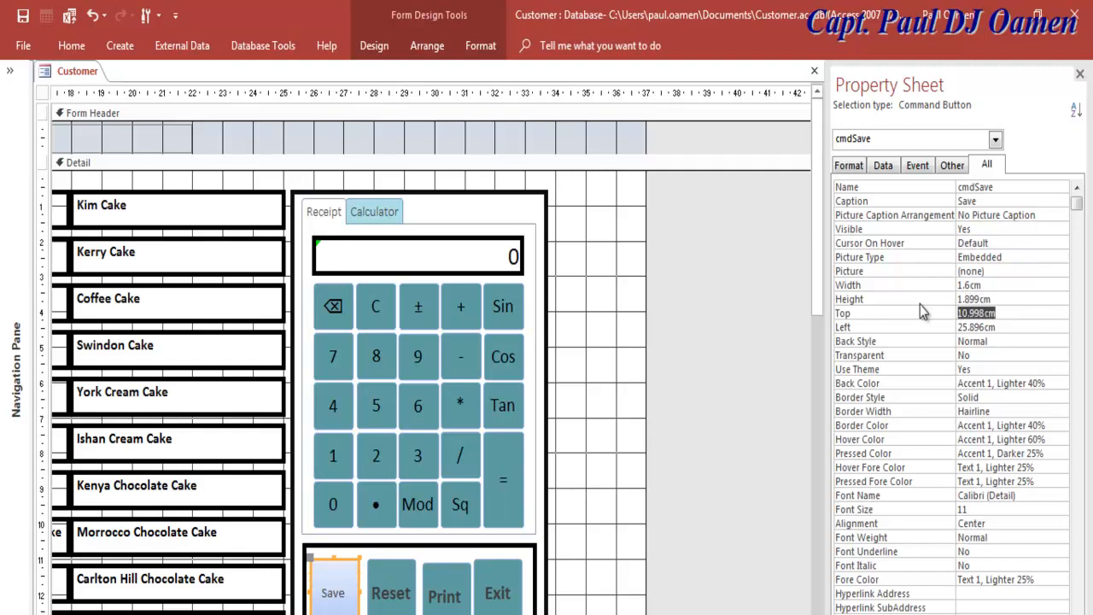
Step: Give the Save caption 16-pt bold black text
click(1003, 510)
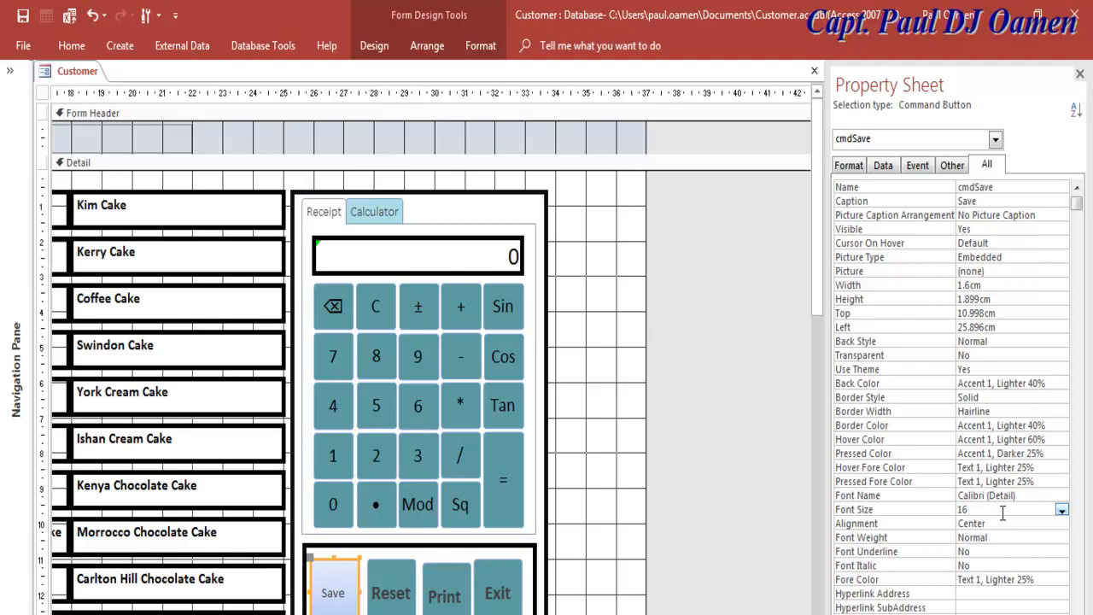
click(1031, 539)
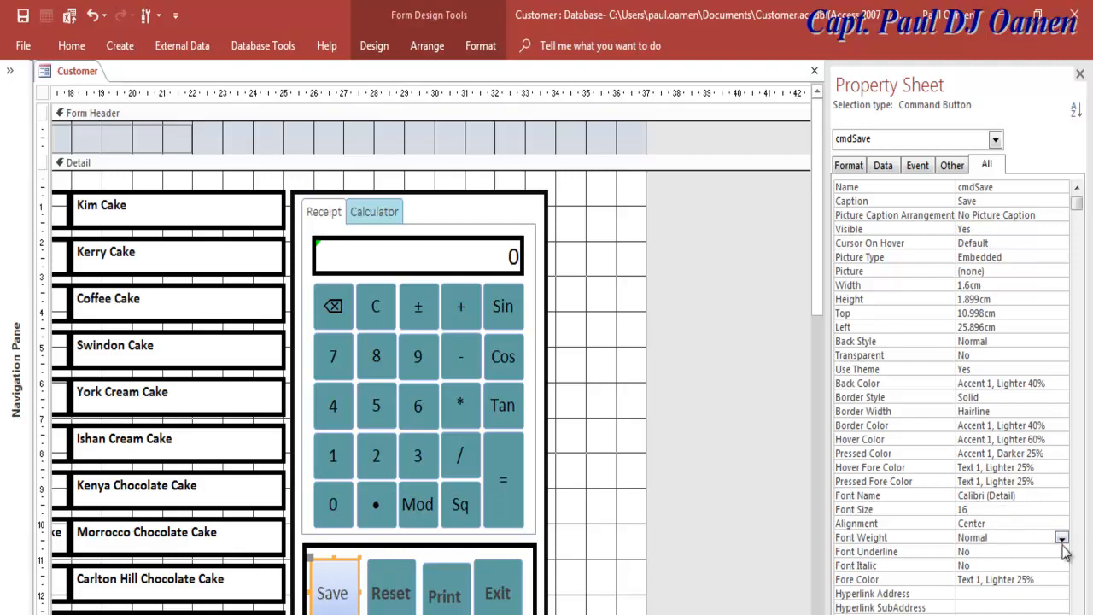
click(1063, 540)
click(1008, 613)
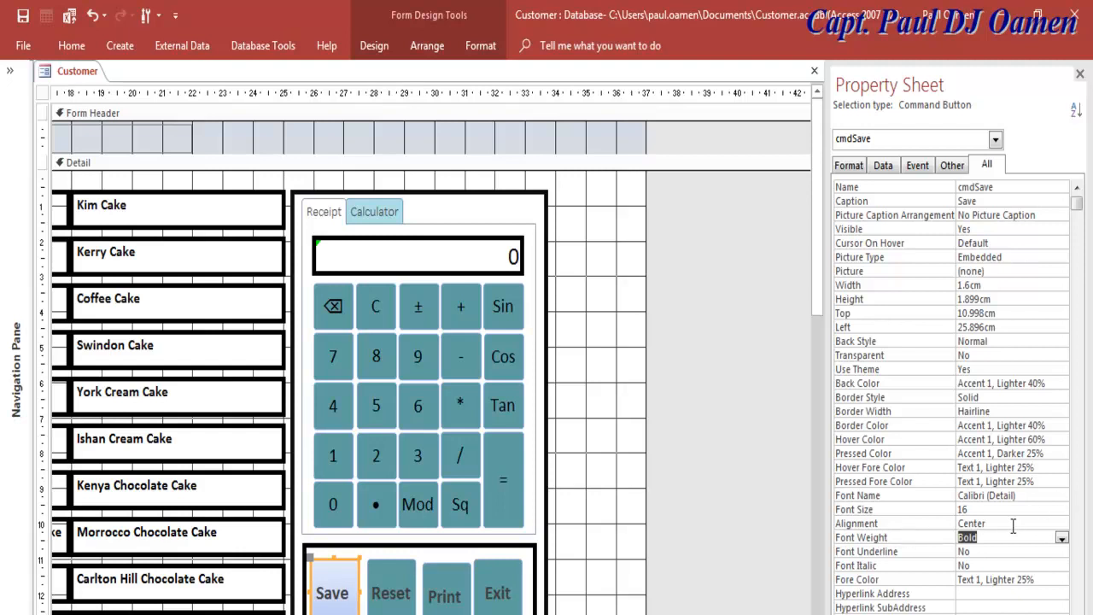
click(1055, 581)
click(1049, 580)
click(1009, 542)
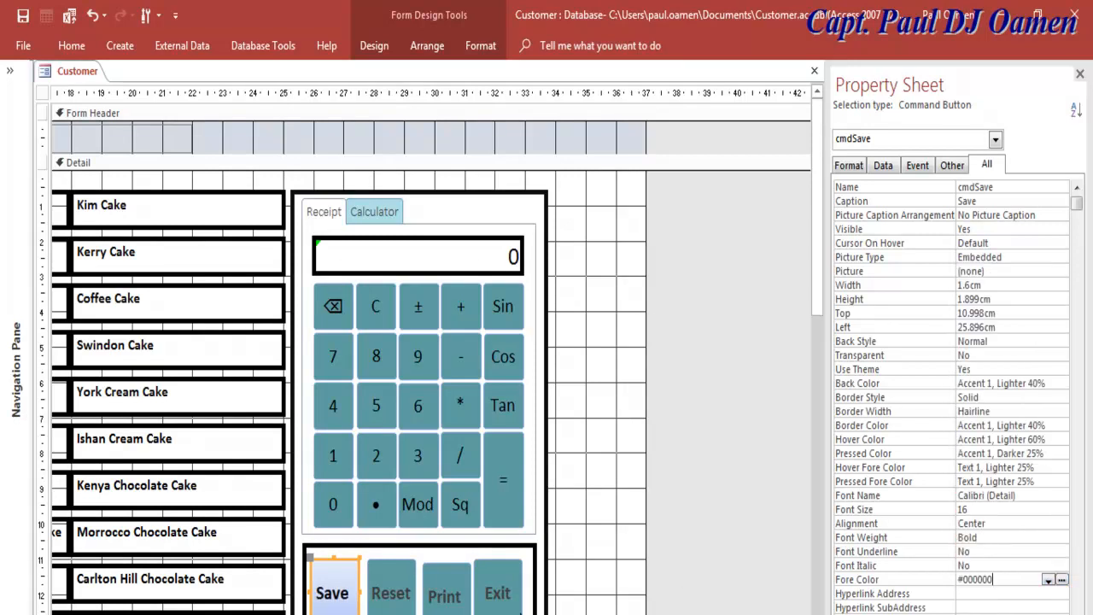
Step: Make the Reset, Print and Exit captions black as well
click(391, 598)
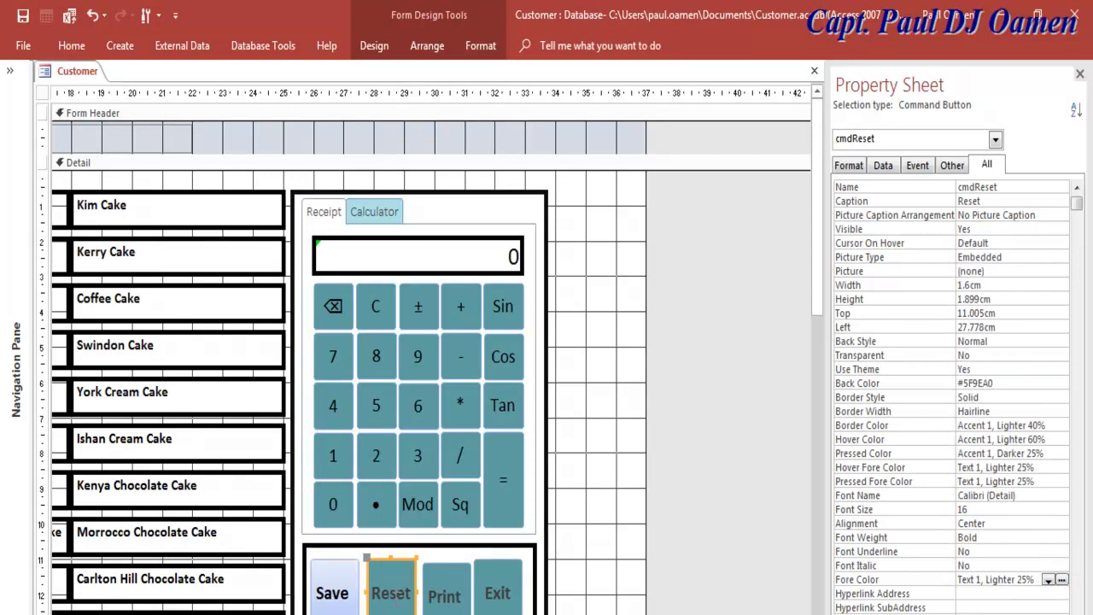
shift+click(451, 589)
shift+click(496, 588)
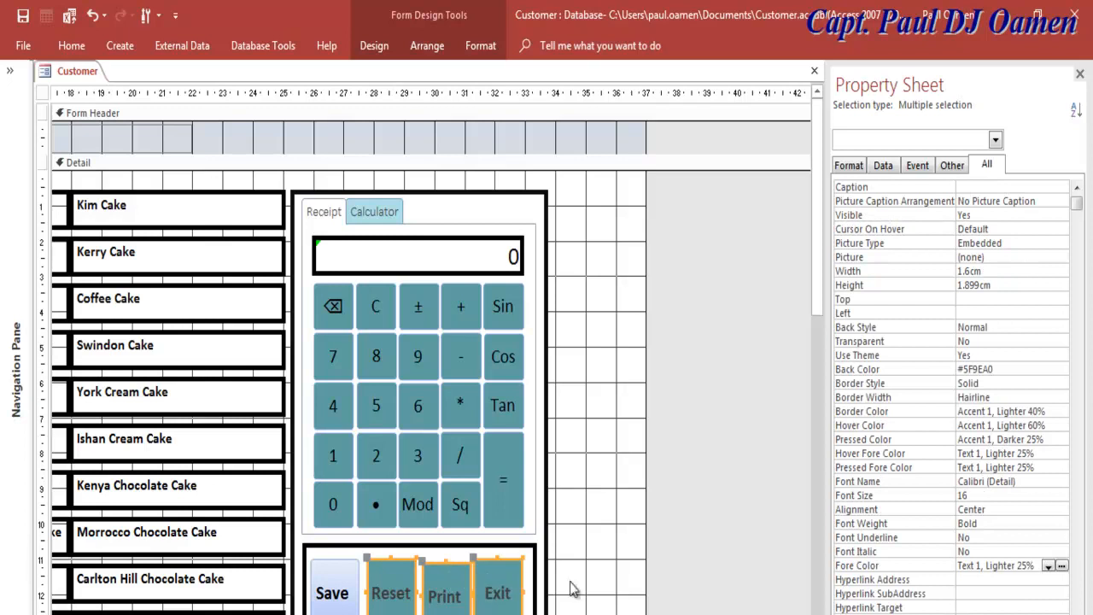
click(1048, 566)
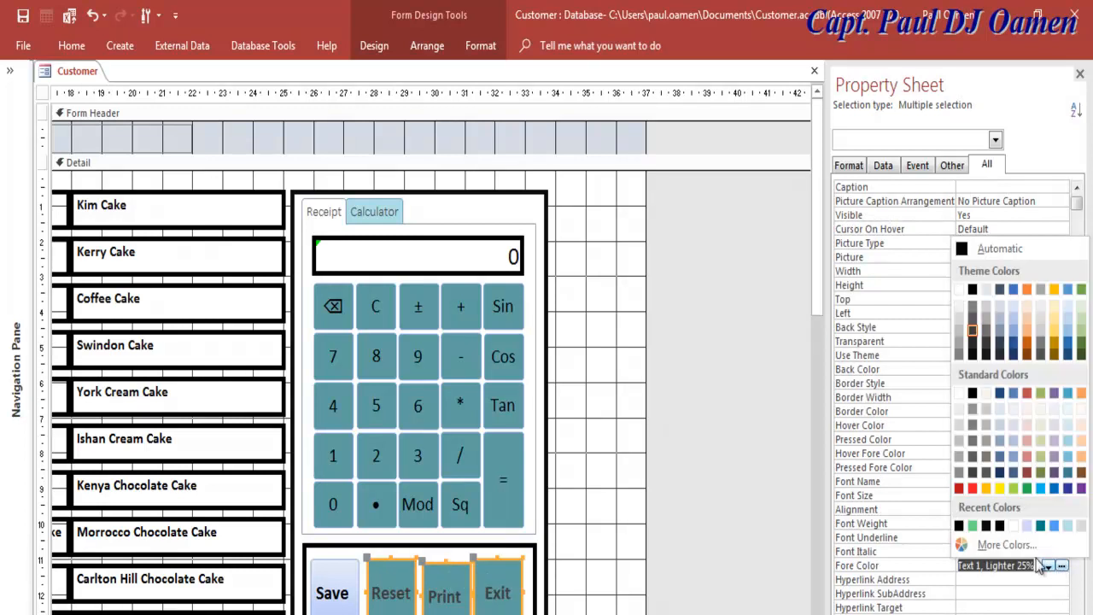
click(958, 525)
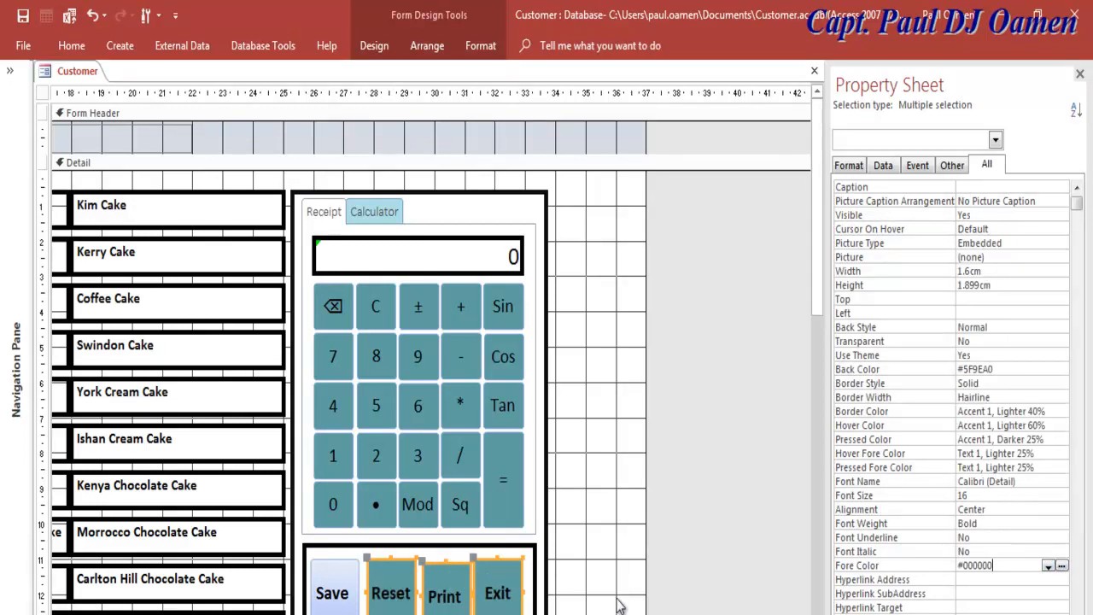
click(606, 592)
click(335, 571)
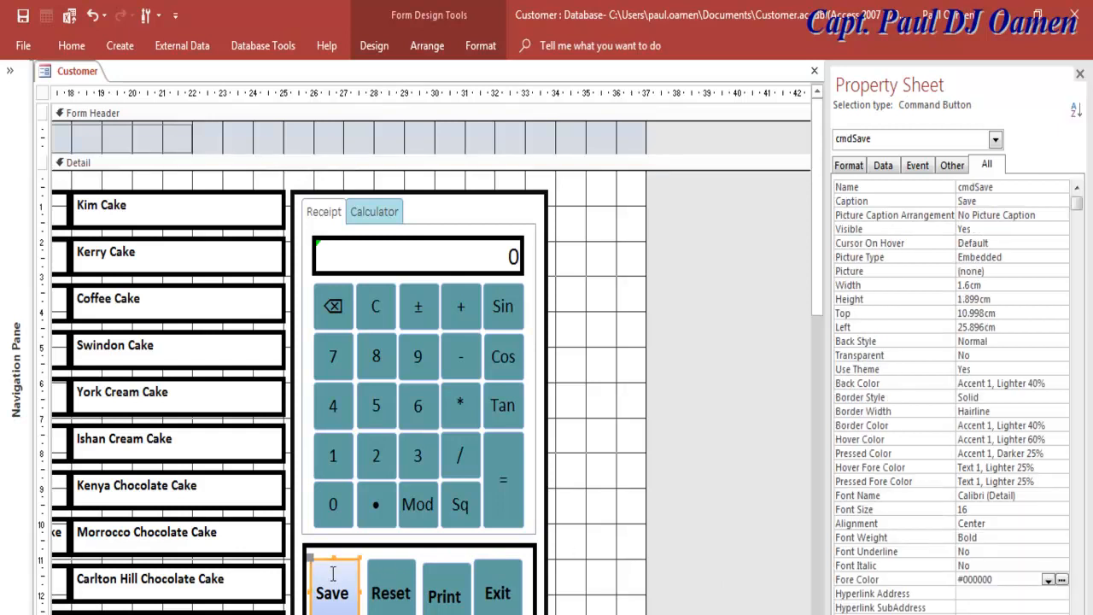
Step: Set the Save button's back colour hex code to teal #5F9EA0
click(1062, 384)
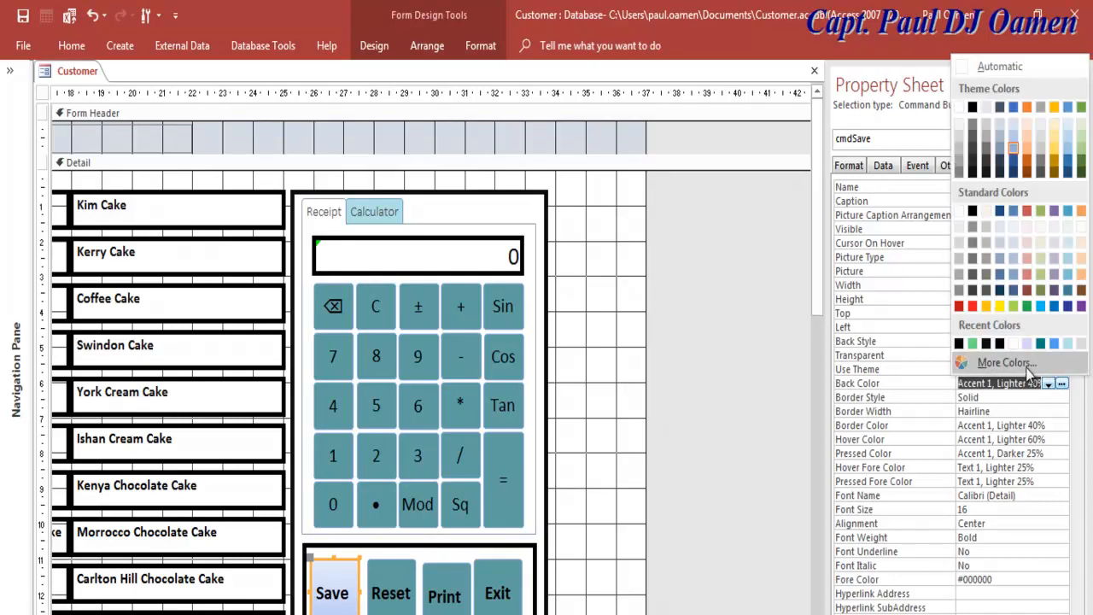
click(983, 360)
click(462, 207)
click(494, 206)
click(551, 384)
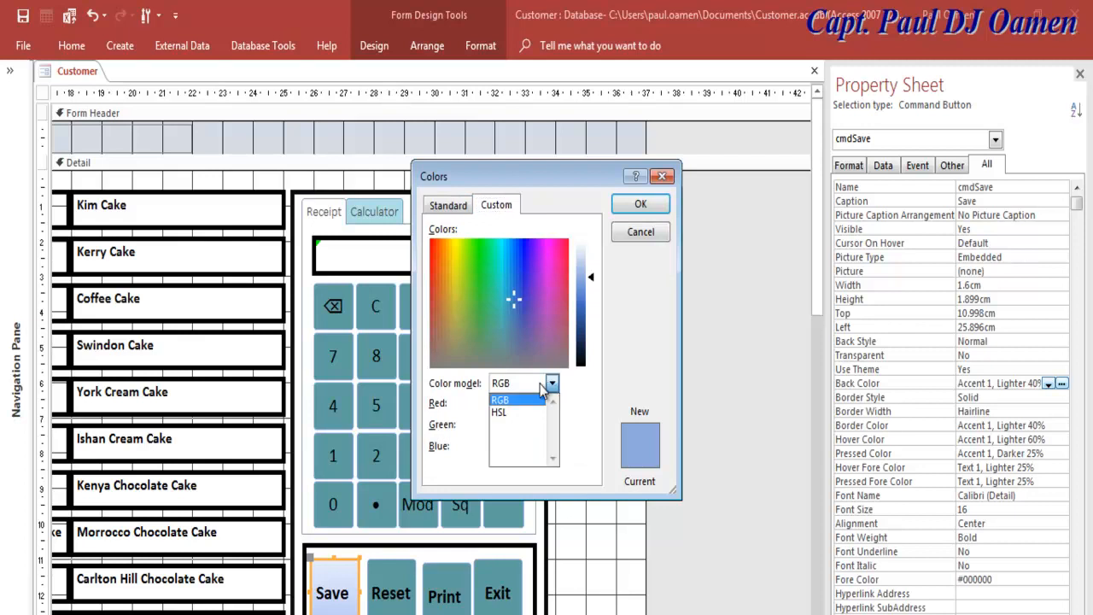
click(504, 412)
click(640, 204)
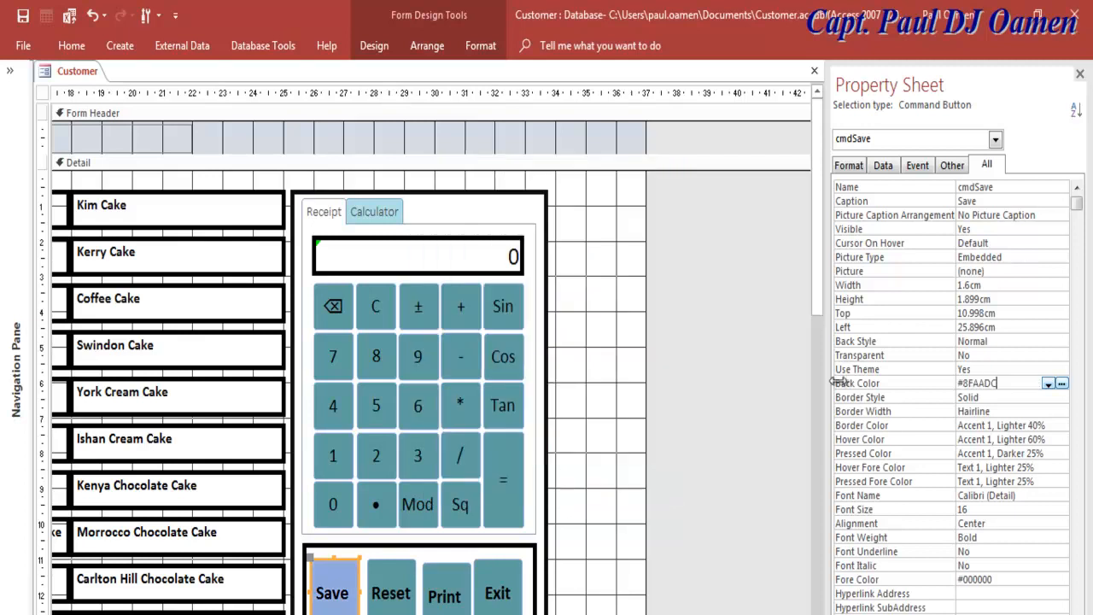
drag(1007, 383, 968, 383)
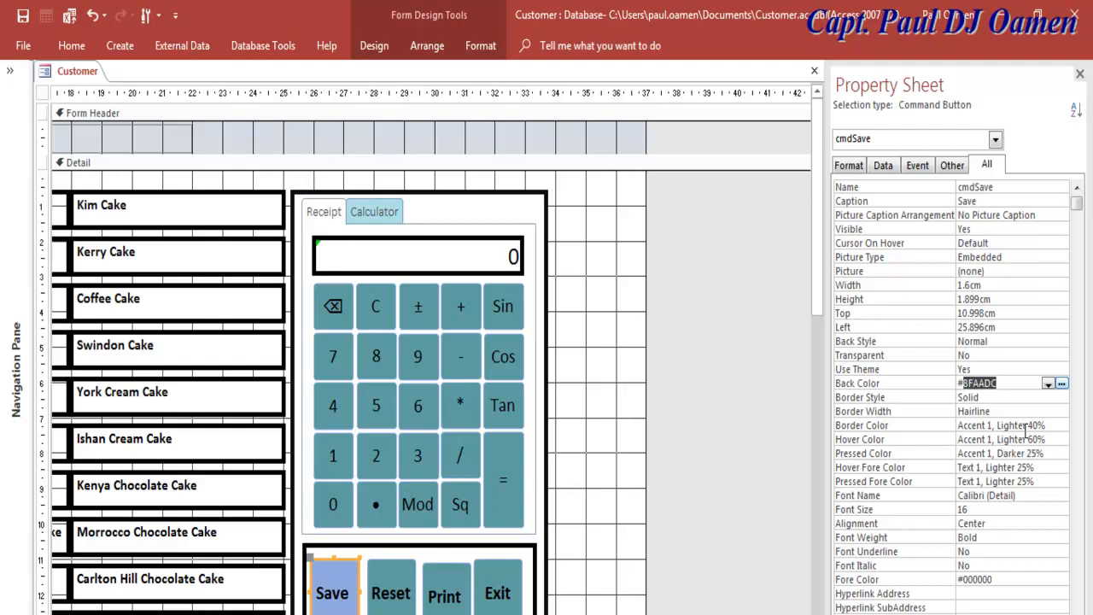
text(5F9EA0)
key(Return)
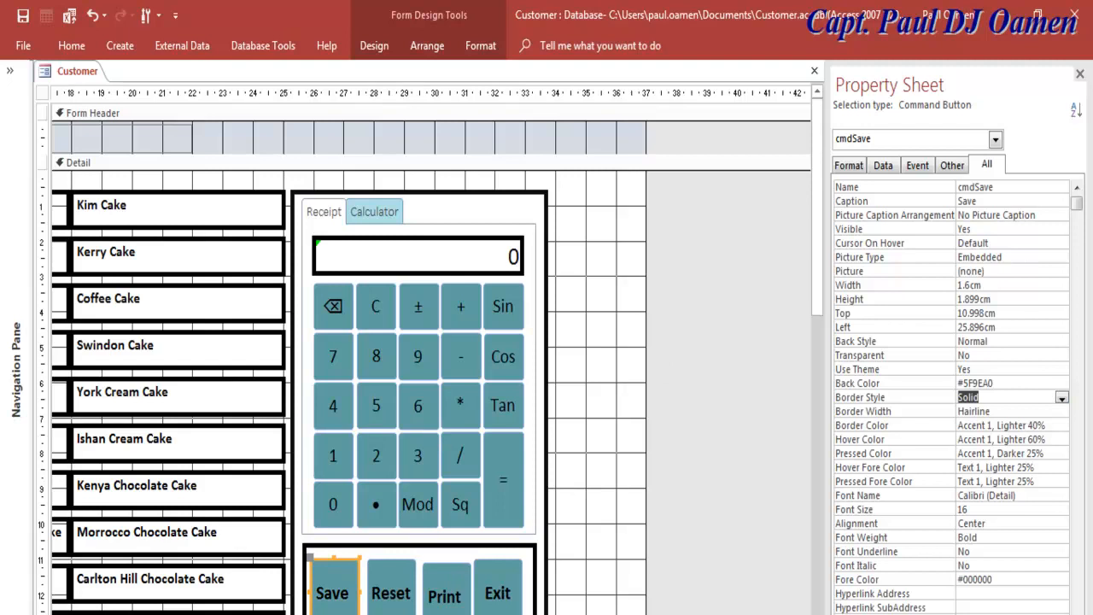
right_click(47, 79)
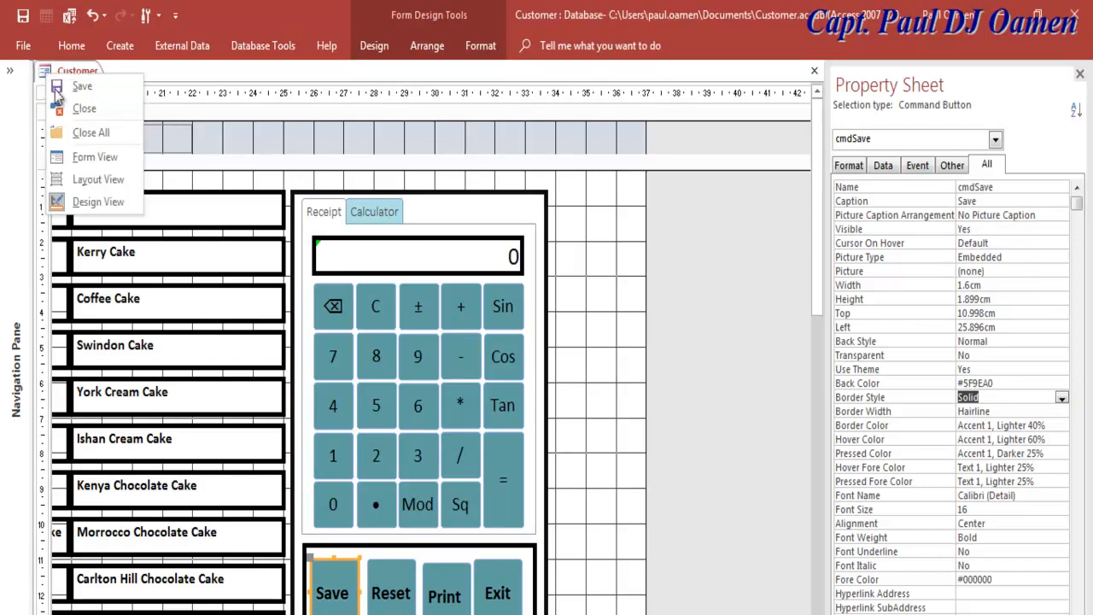
click(92, 155)
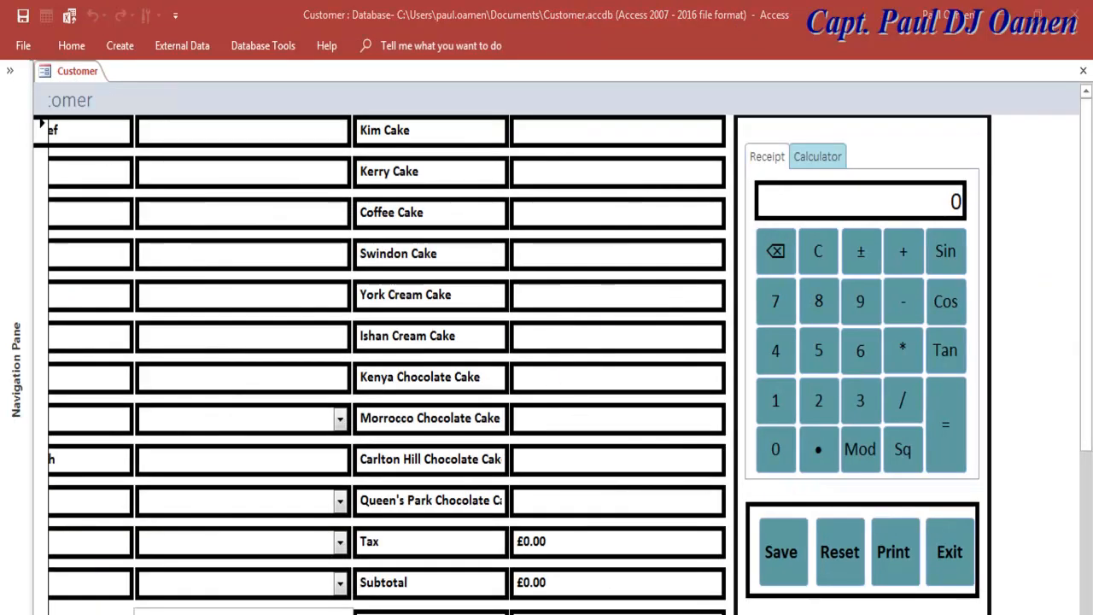
scroll(564, 365, left, 2)
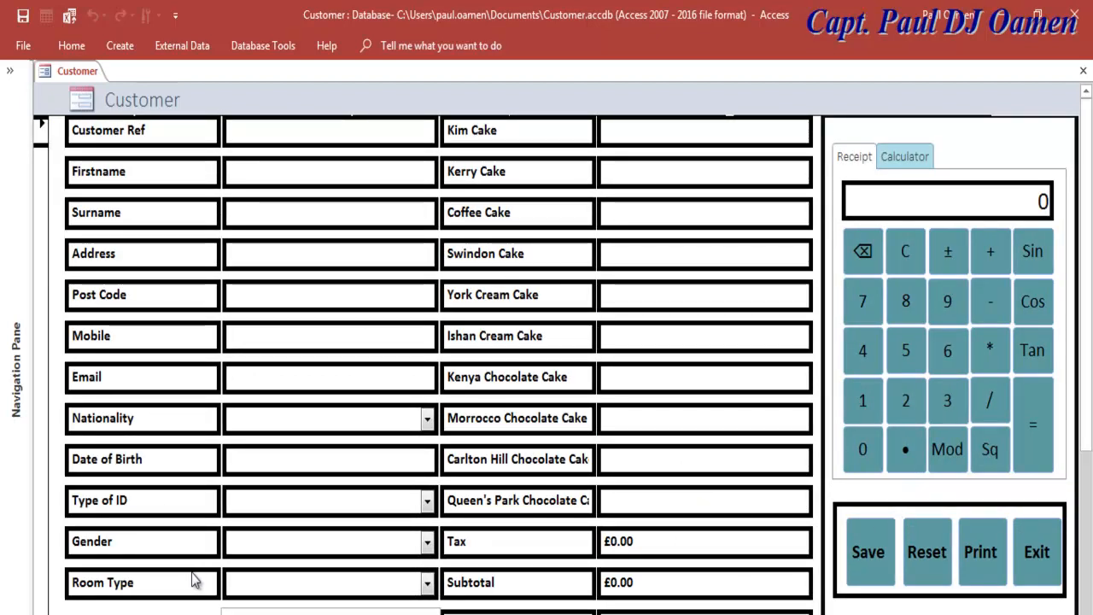
right_click(52, 74)
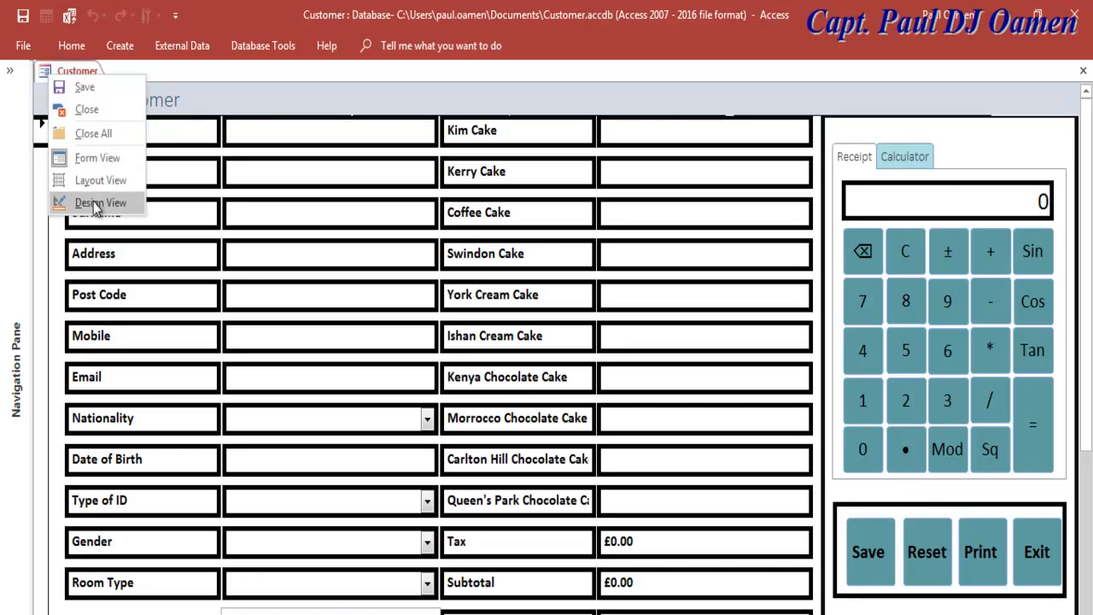
click(88, 203)
drag(139, 614, 444, 614)
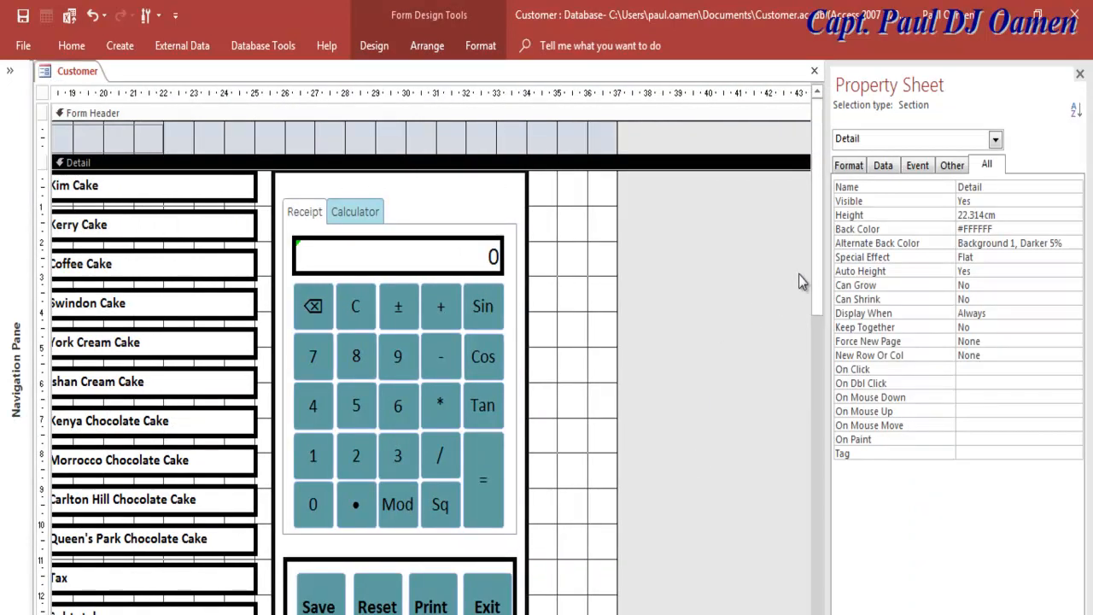
Step: Move the Save/Reset/Print/Exit frame up slightly
drag(813, 281, 812, 362)
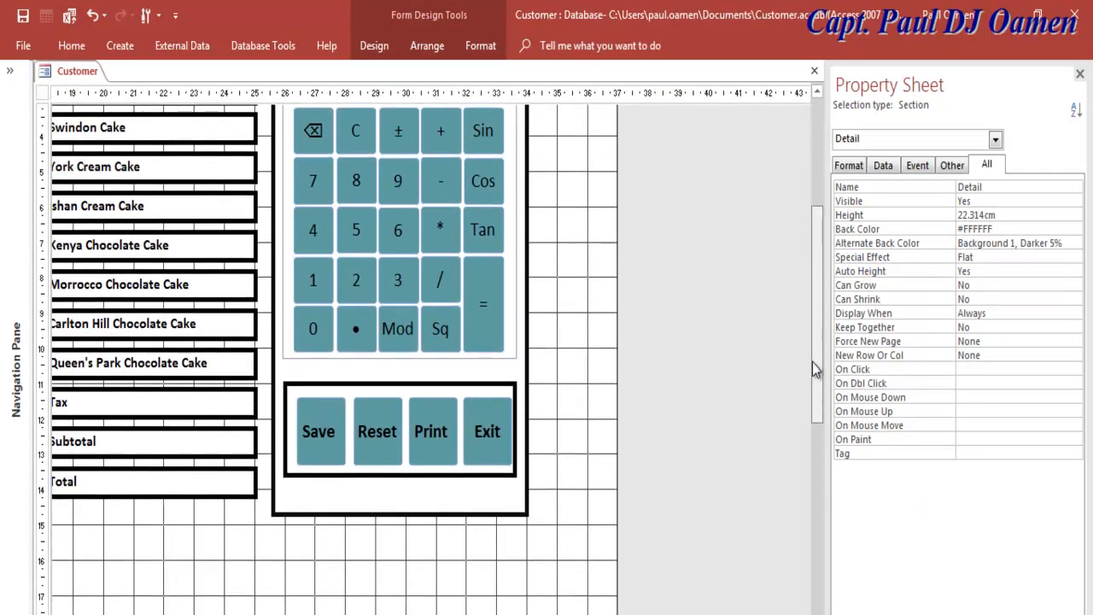
click(382, 385)
drag(382, 384, 380, 368)
Step: Remove the stray backslash from the Print button's caption
click(441, 432)
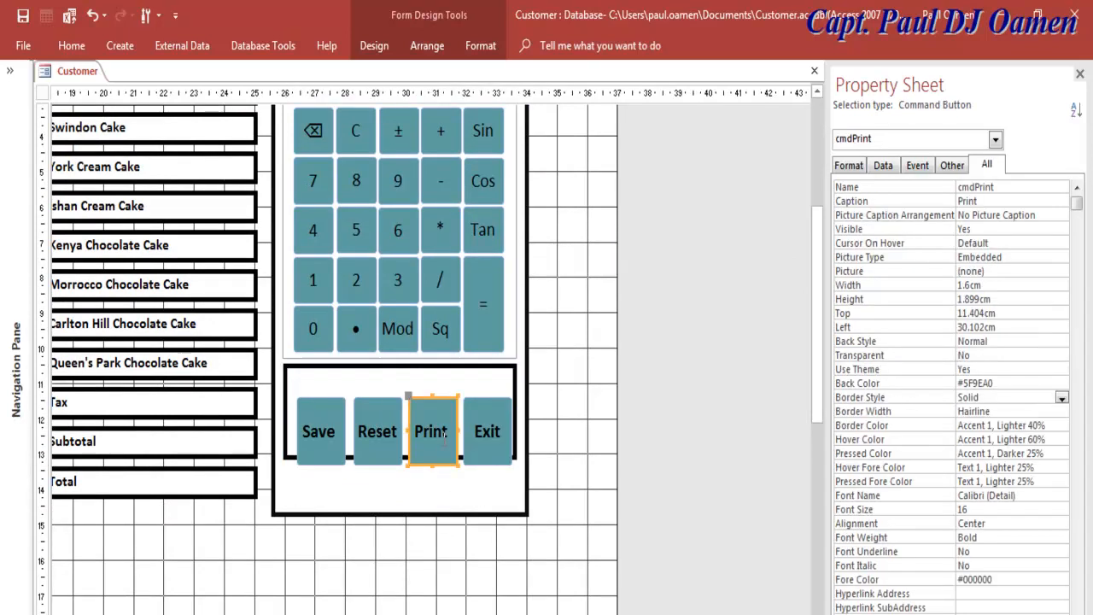
click(325, 430)
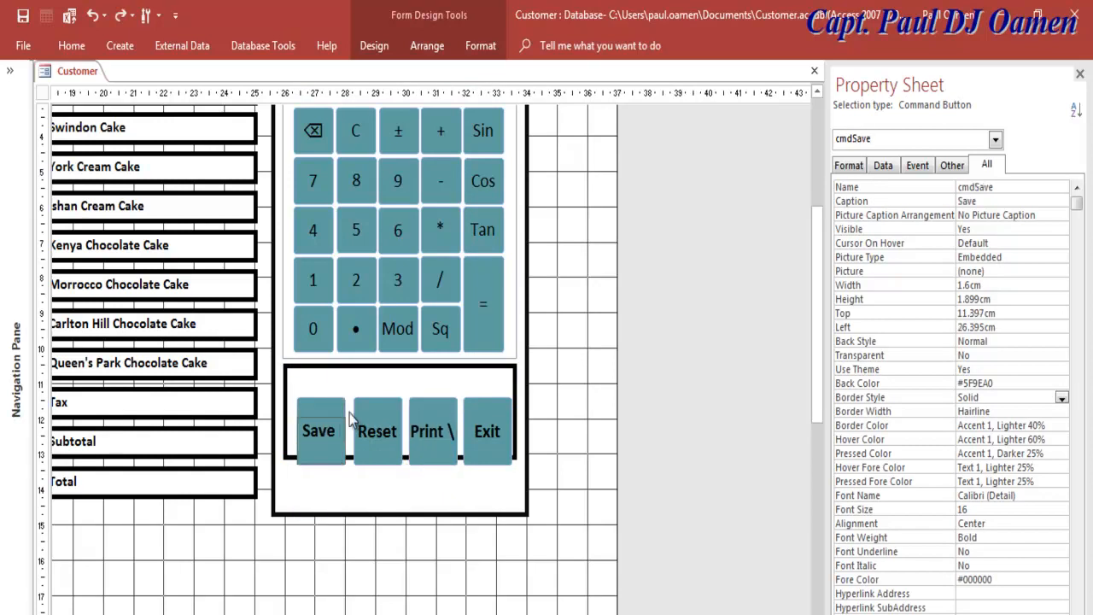
click(436, 425)
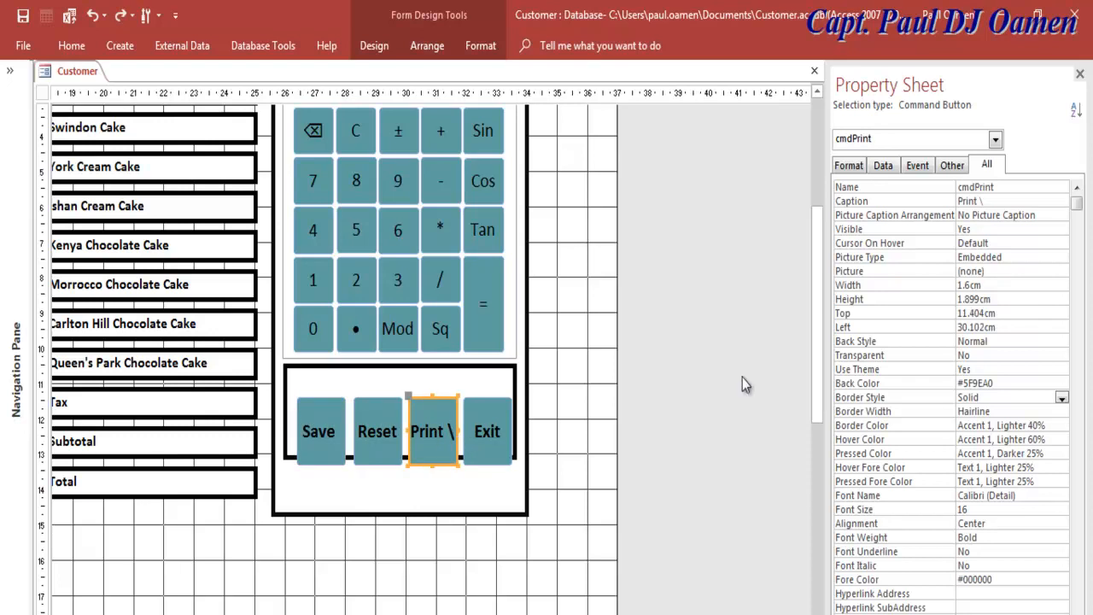
click(996, 214)
click(1001, 202)
key(BackSpace)
click(544, 405)
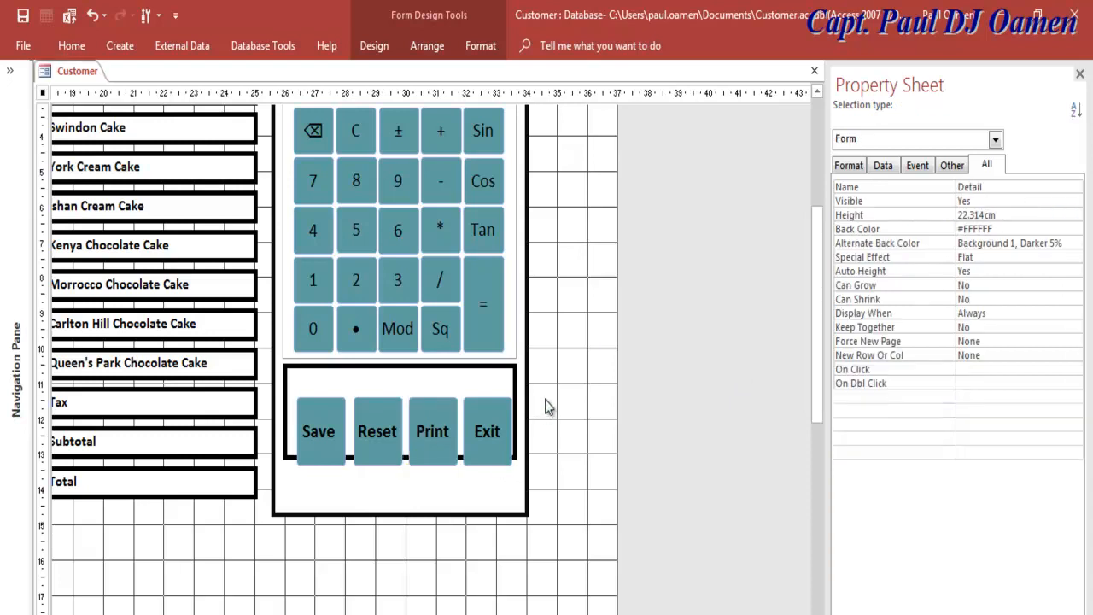
Step: Move the four buttons to the frame's top, shorten them, and extend the frame downward
click(433, 435)
shift+click(398, 423)
shift+click(318, 423)
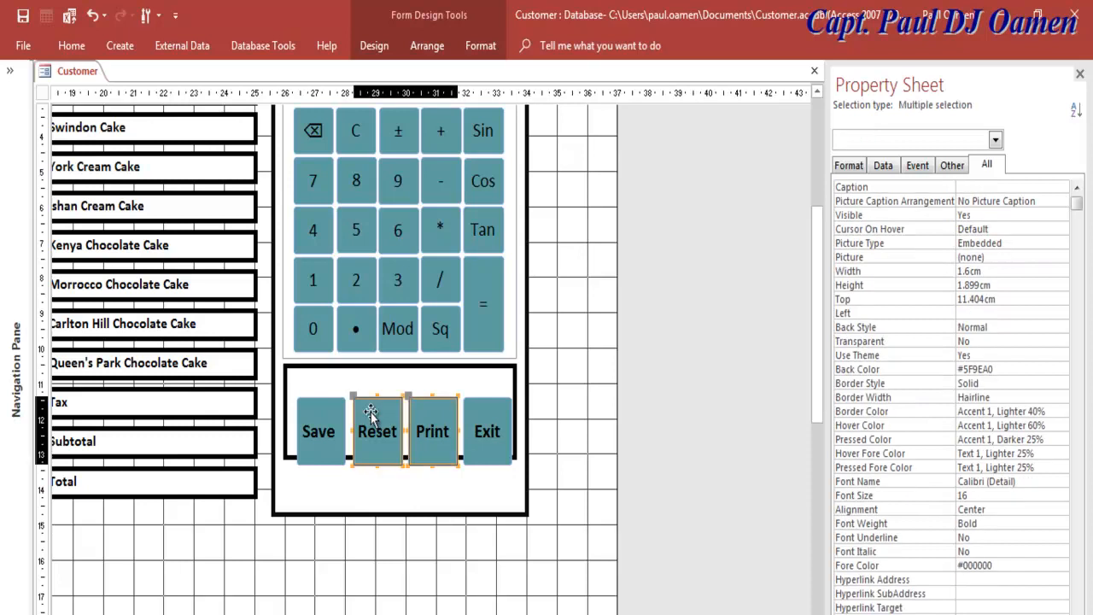
shift+click(475, 433)
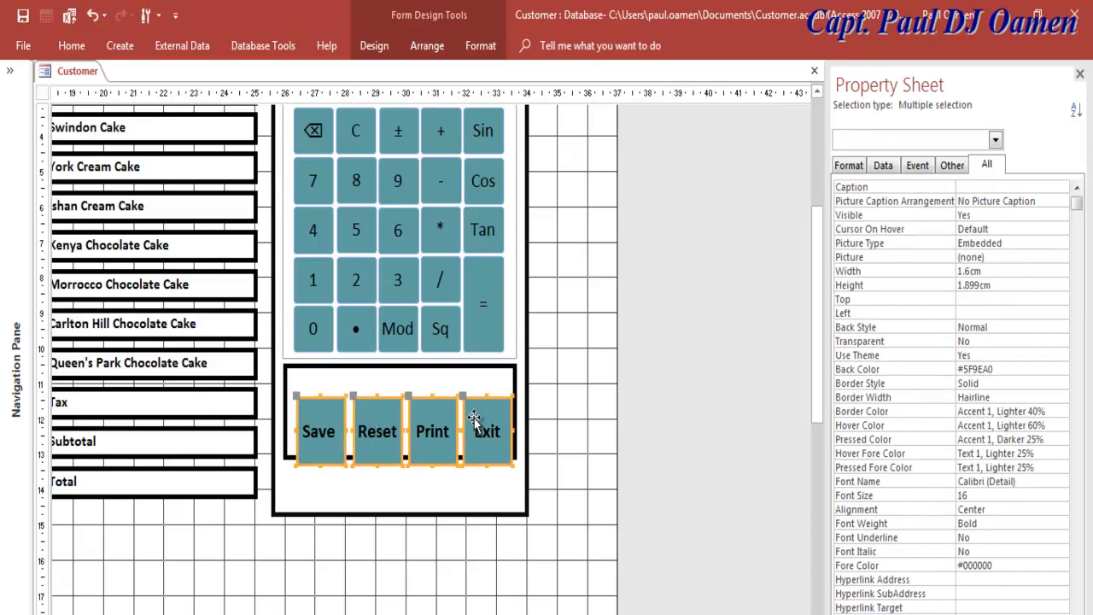
drag(475, 433, 475, 386)
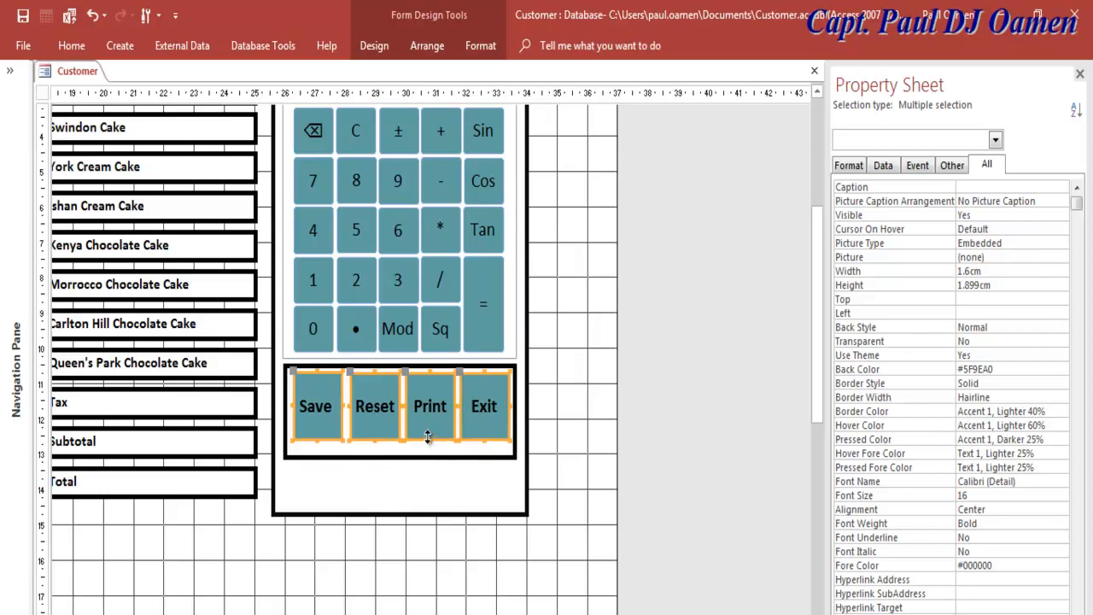
drag(428, 439, 429, 414)
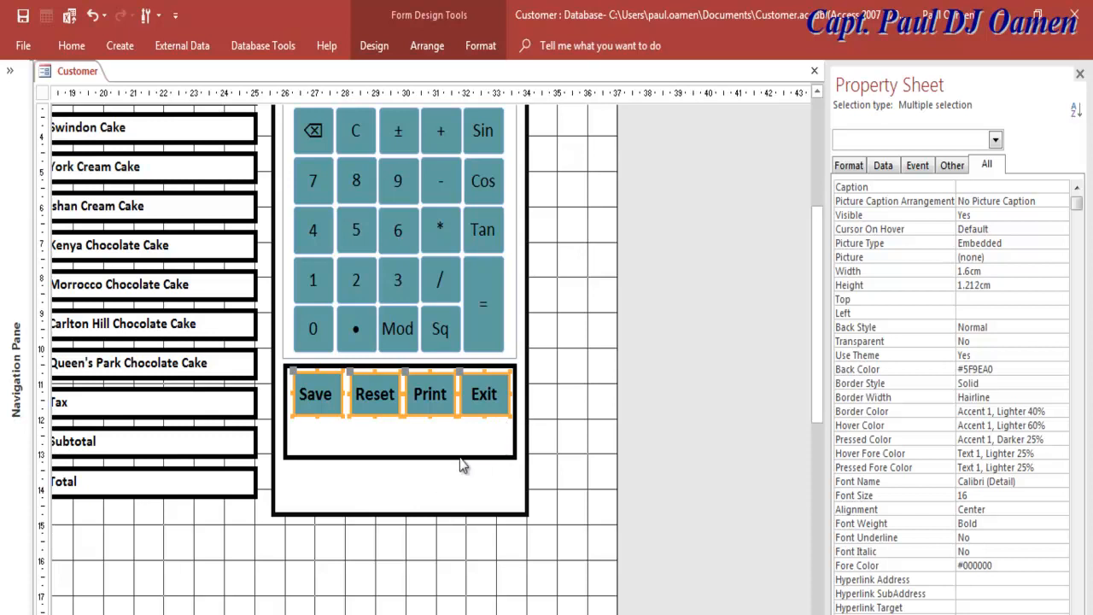
click(409, 457)
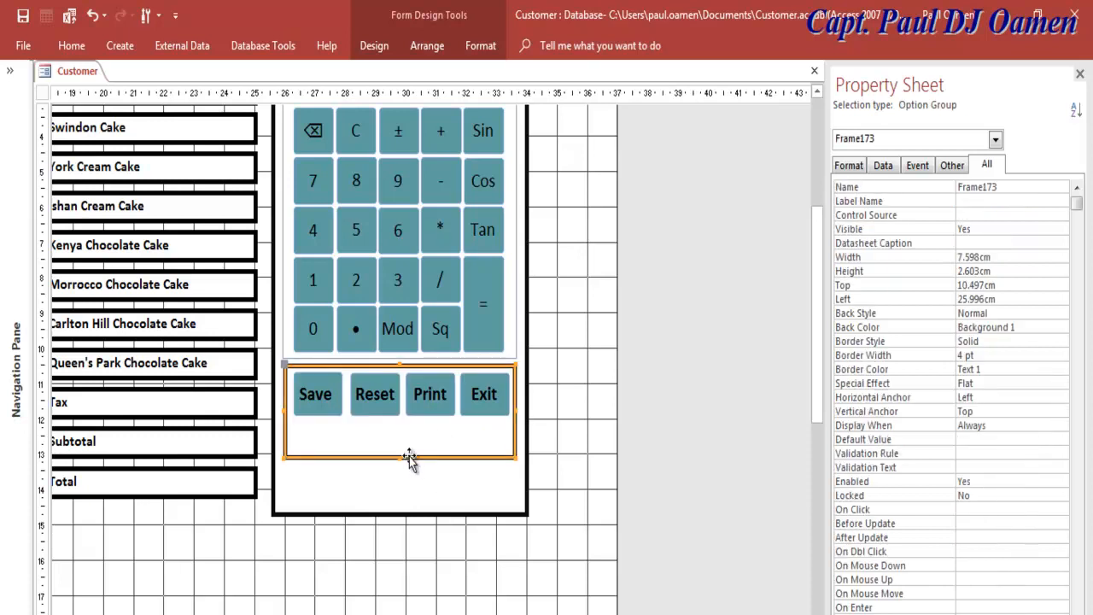
drag(402, 458, 405, 492)
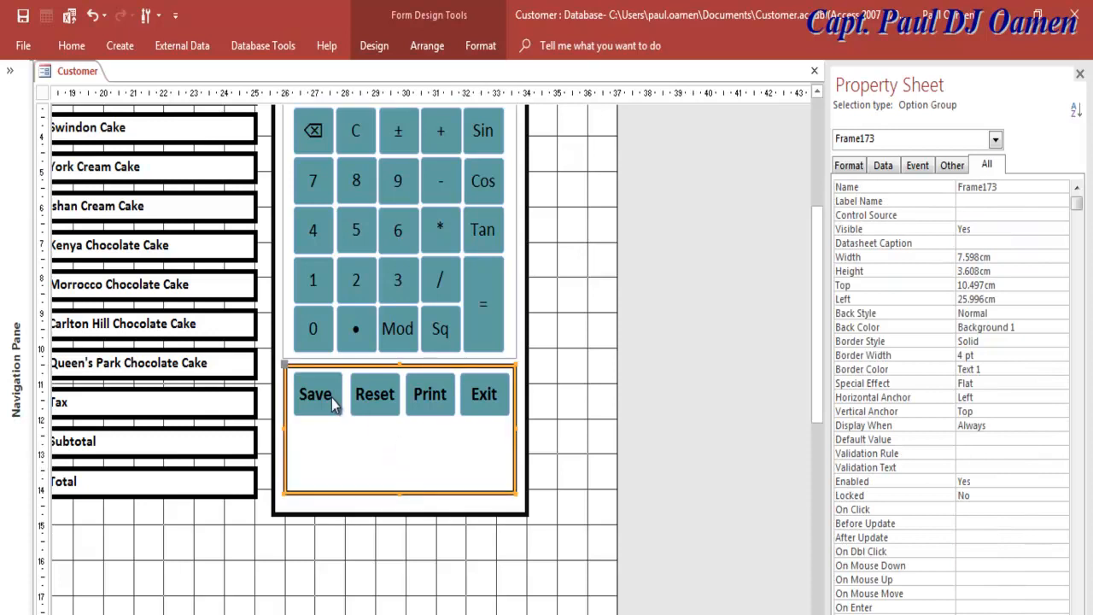
Step: Set the Save, Reset, Print and Exit buttons' height to 1.3cm
click(328, 338)
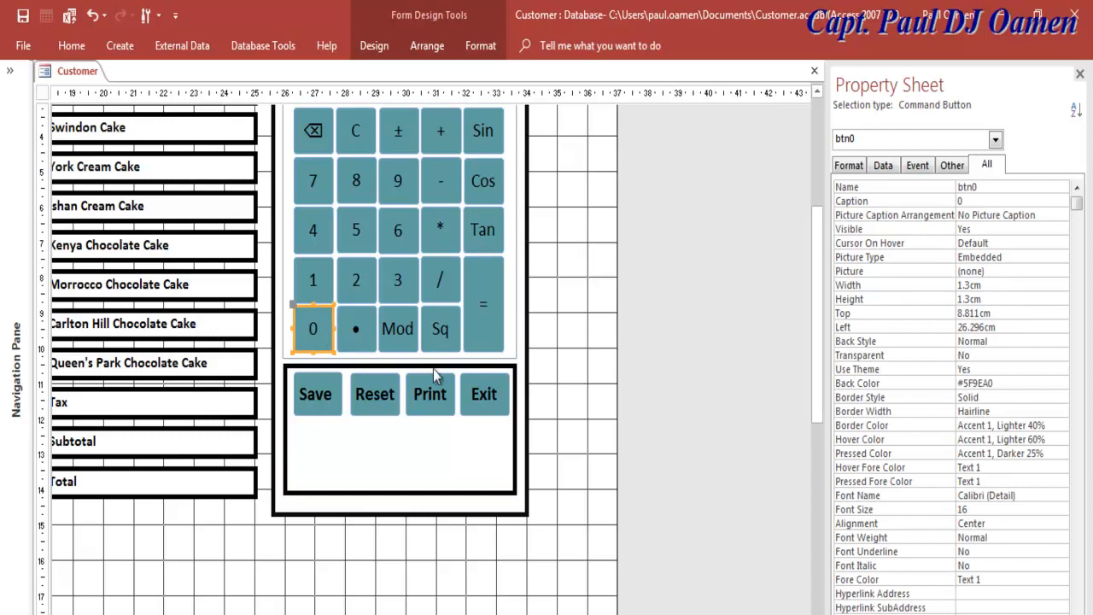
shift+click(337, 395)
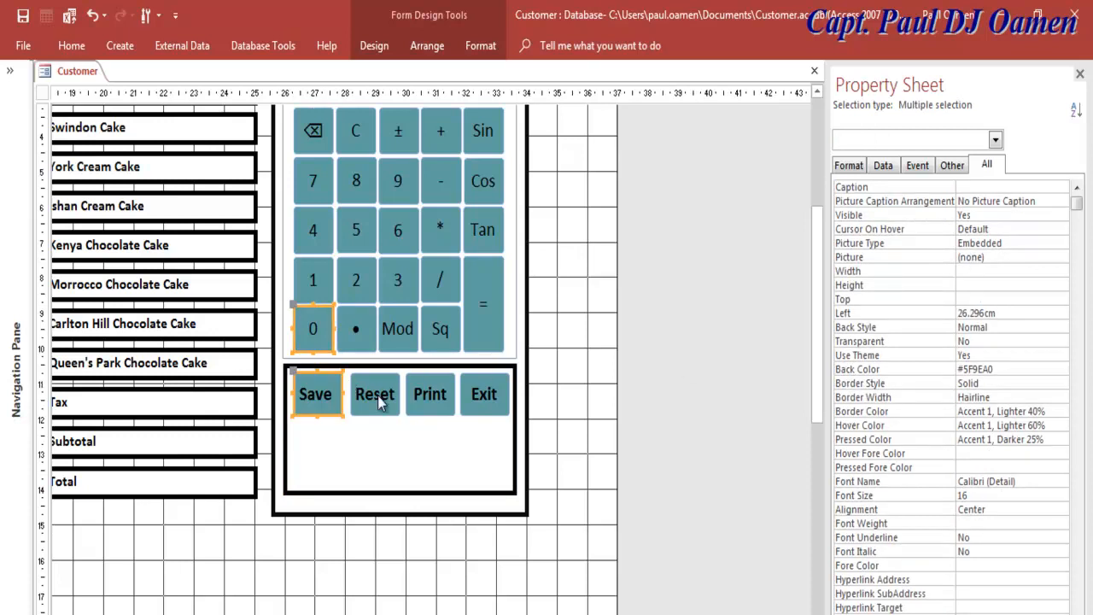
click(544, 378)
click(340, 393)
shift+click(376, 393)
shift+click(433, 391)
shift+click(480, 394)
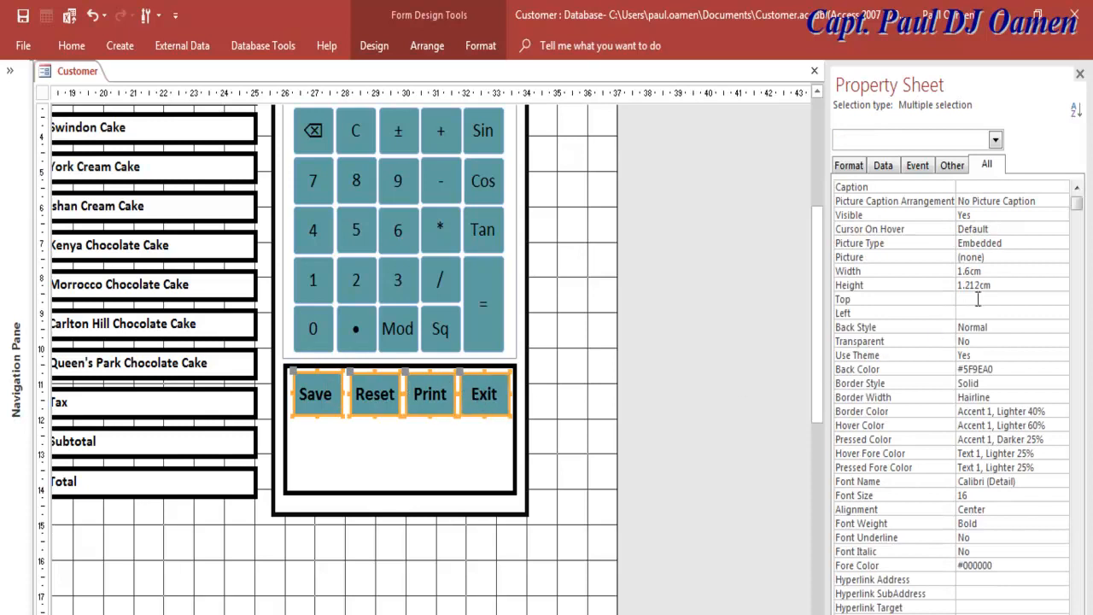
drag(985, 289, 970, 290)
text(3cm)
key(Return)
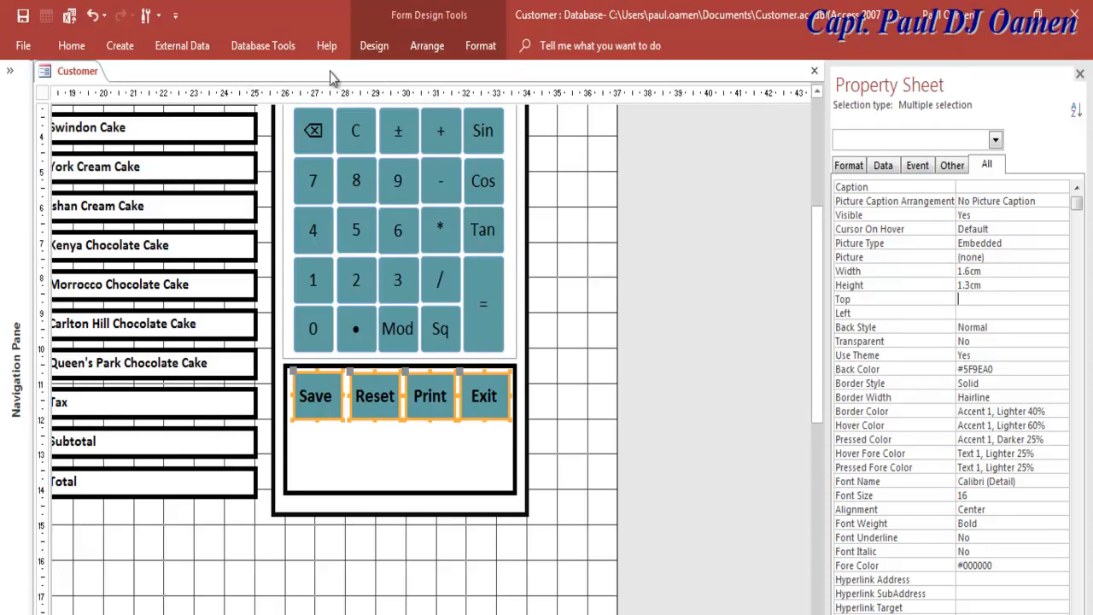
click(378, 50)
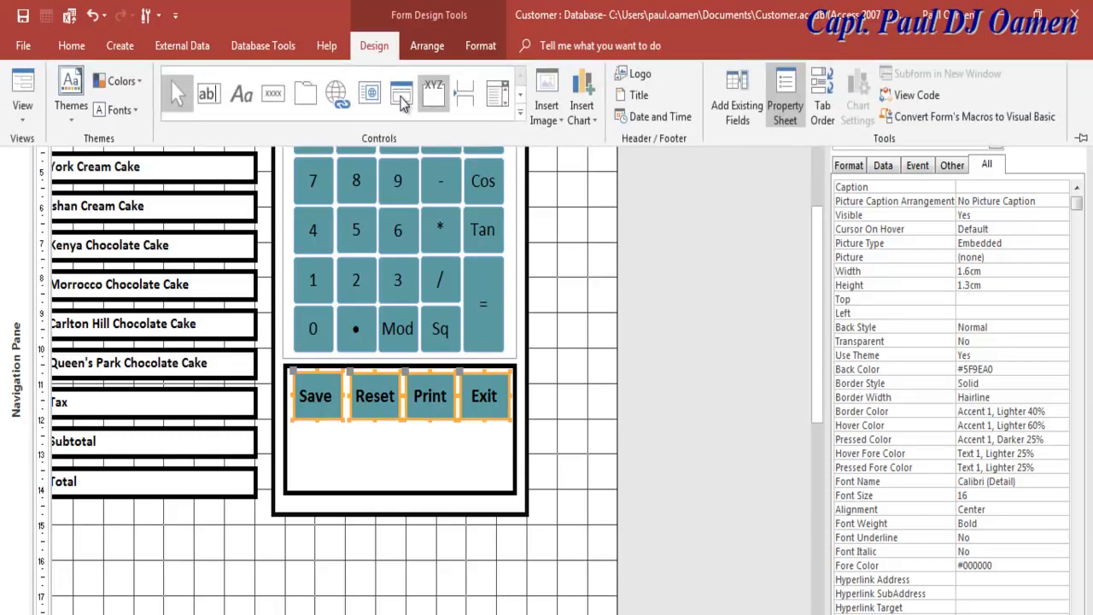
Step: Draw a plain button (Command243) below Save, skipping the wizard, and make it 1.3cm wide
click(271, 100)
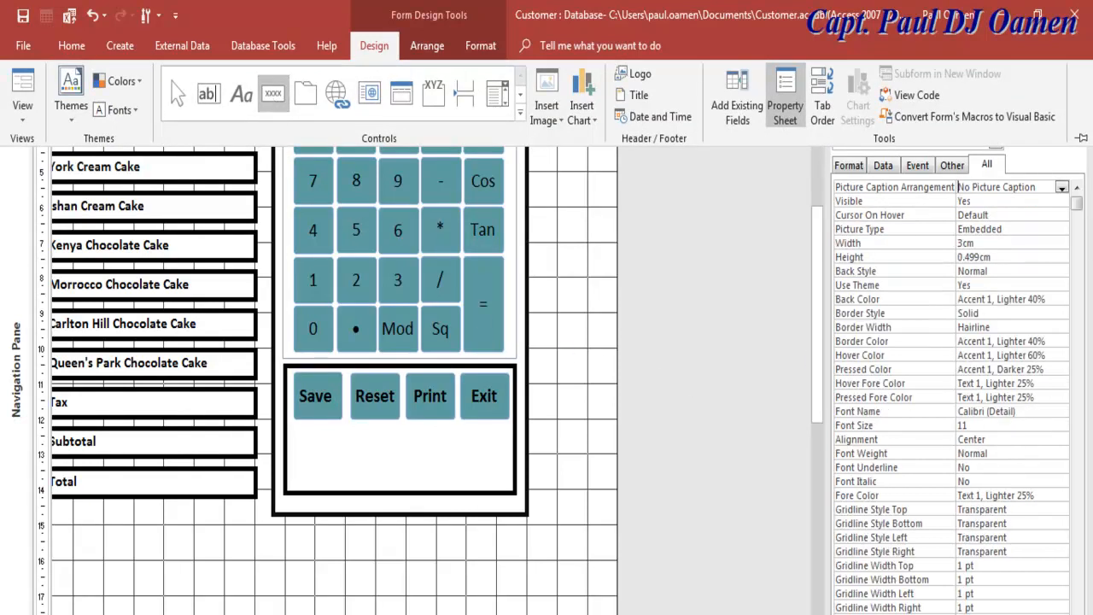
click(297, 433)
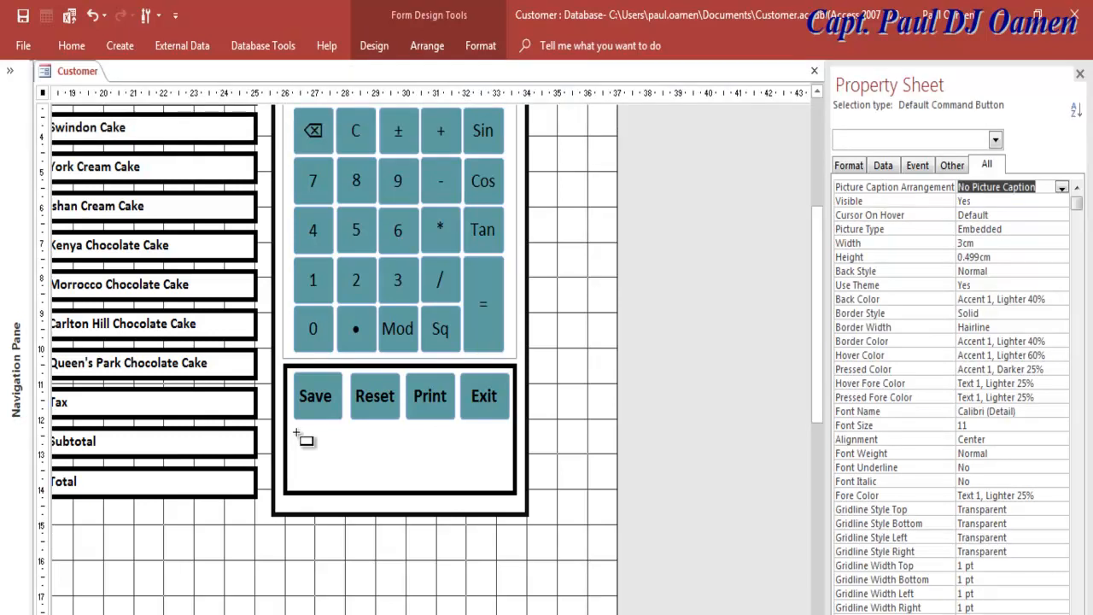
drag(296, 433, 345, 472)
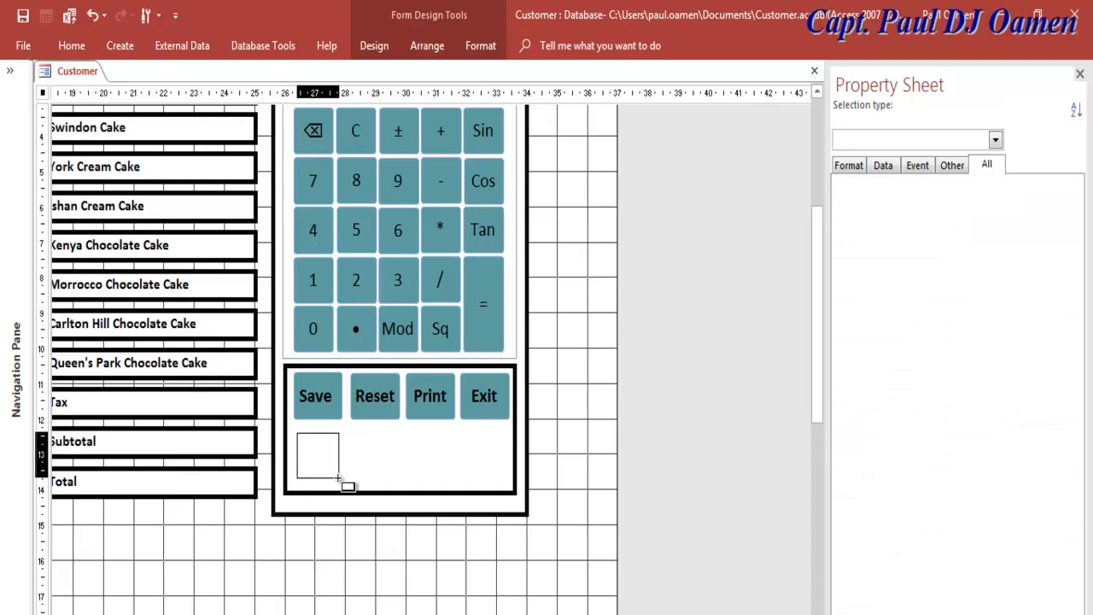
drag(338, 478, 339, 480)
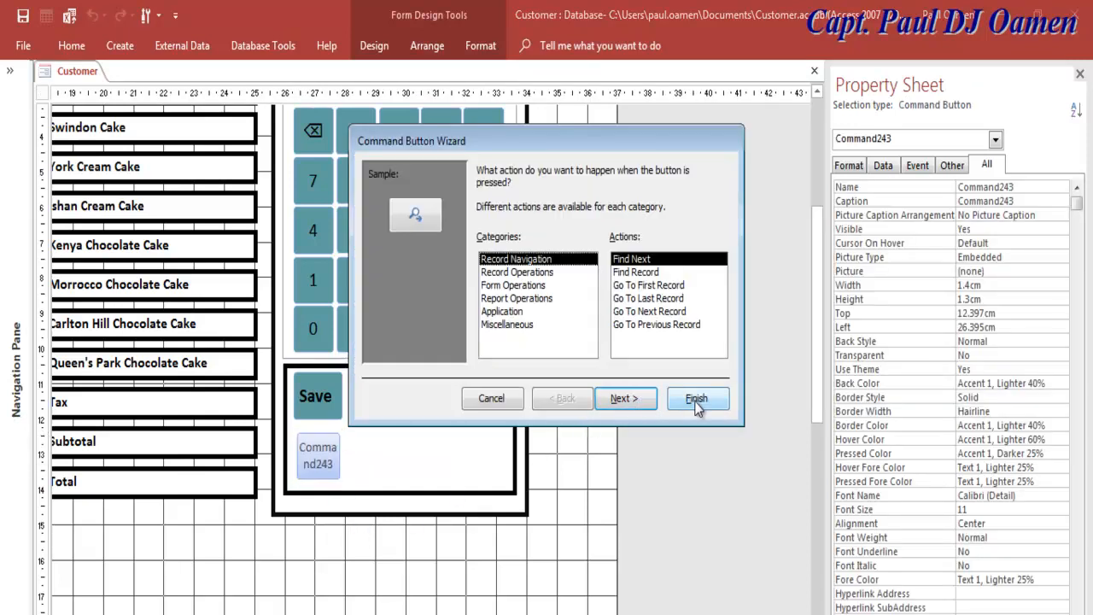
click(495, 400)
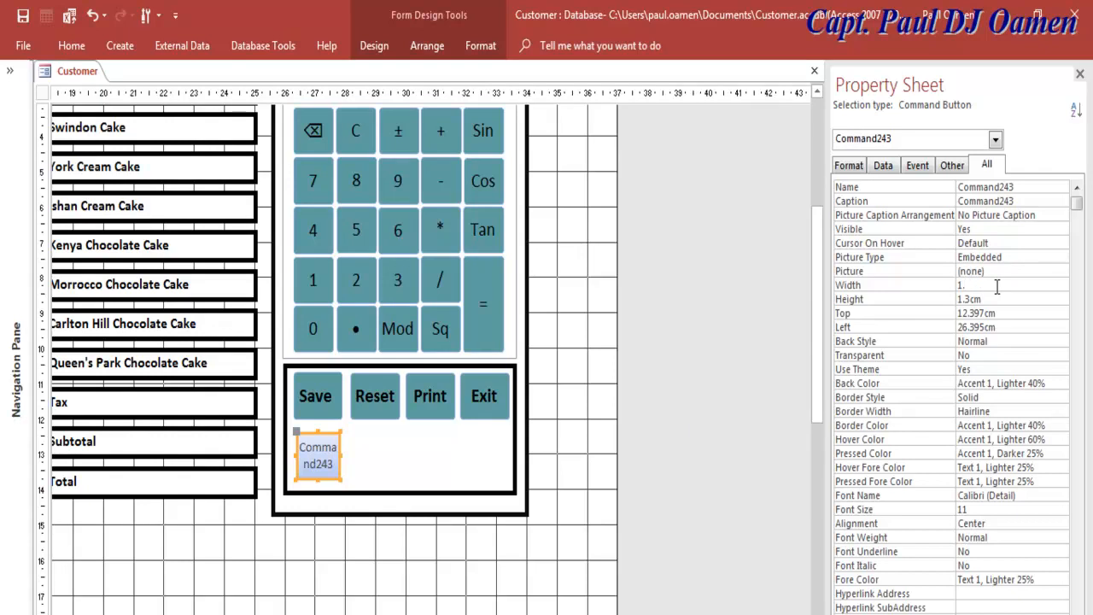
key(Return)
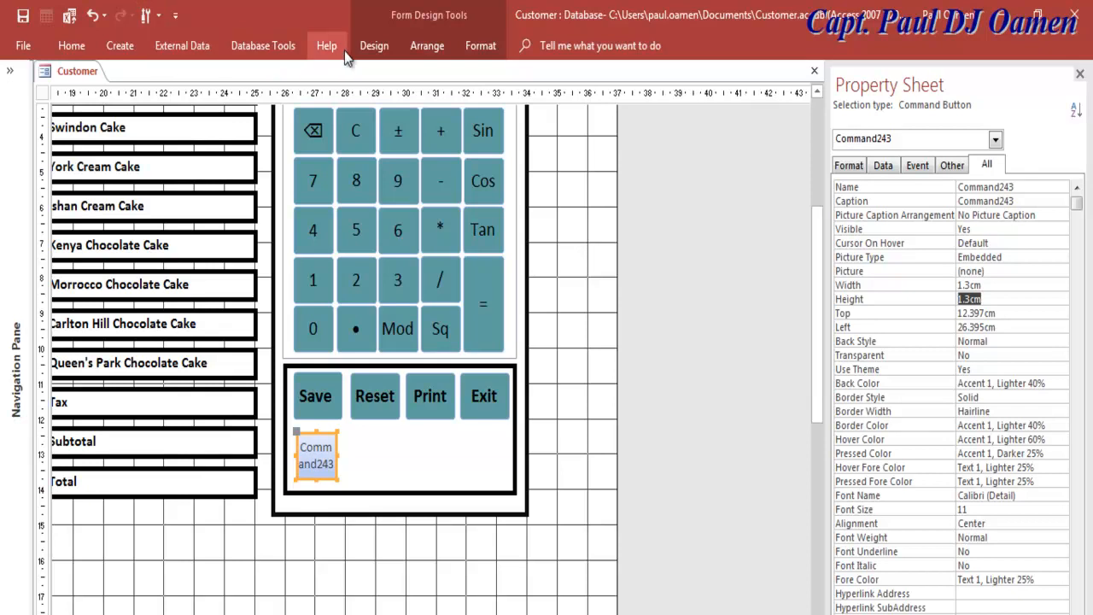
click(374, 46)
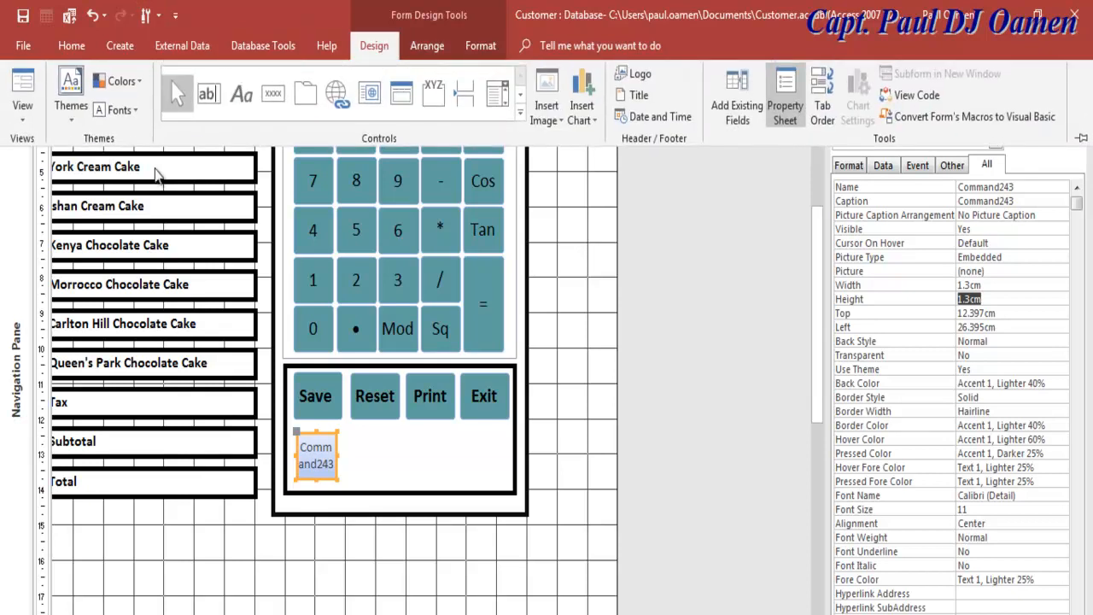
Step: Draw an Add New Record button beside Command243, captioned 'New' and named cmdNew
click(274, 92)
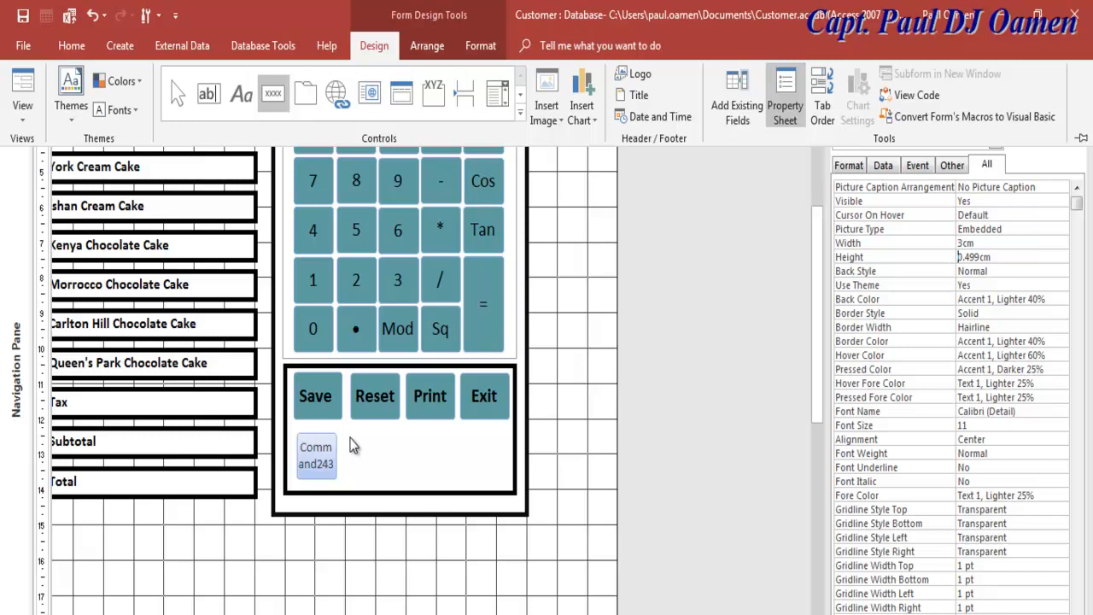
click(355, 446)
drag(351, 436, 410, 490)
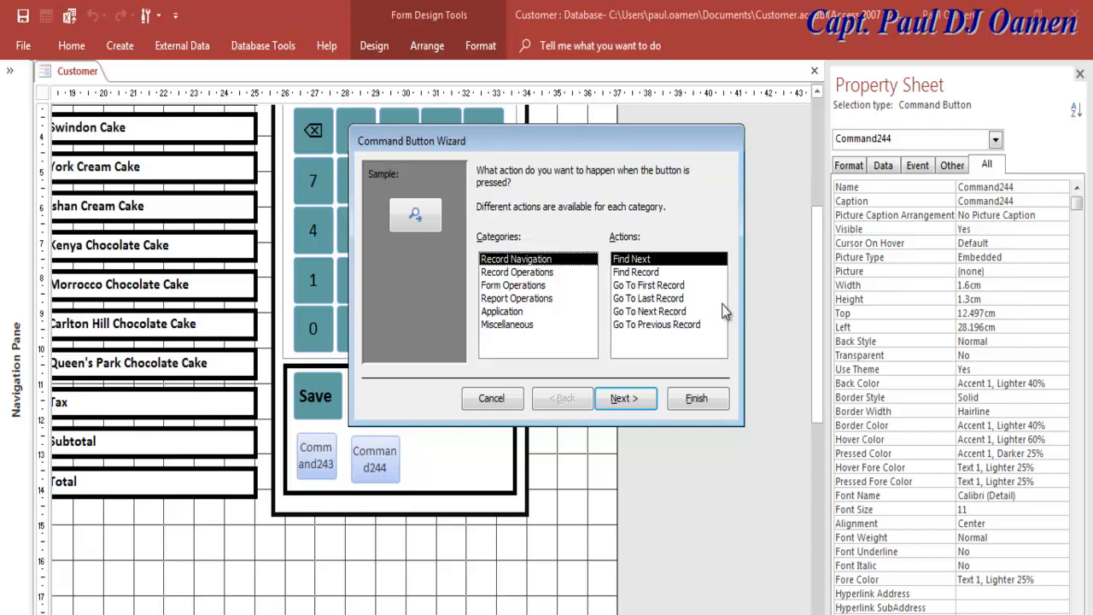
click(516, 274)
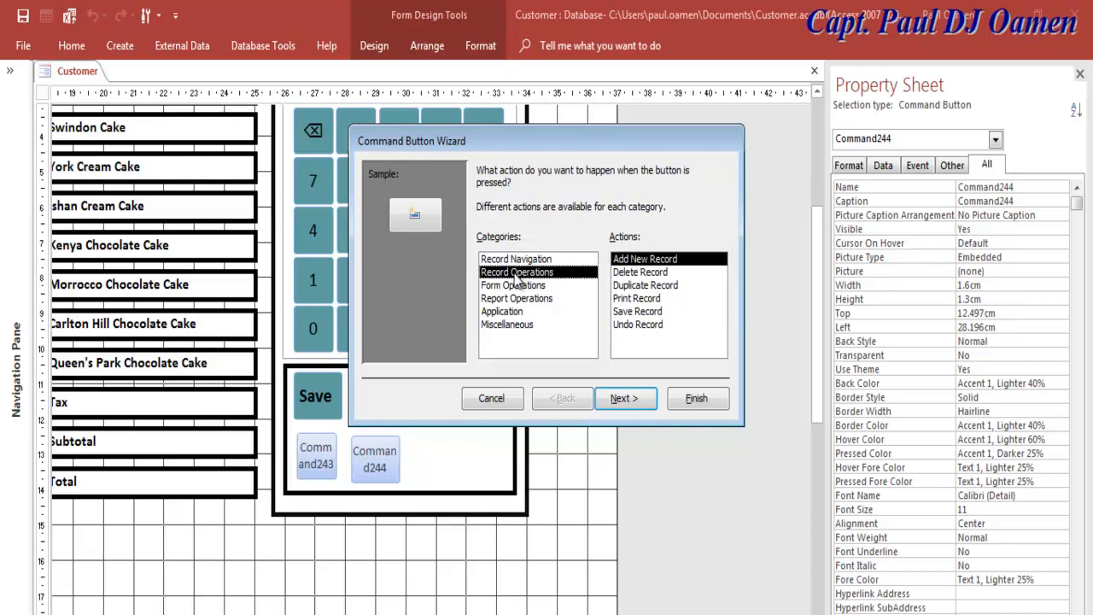
click(638, 402)
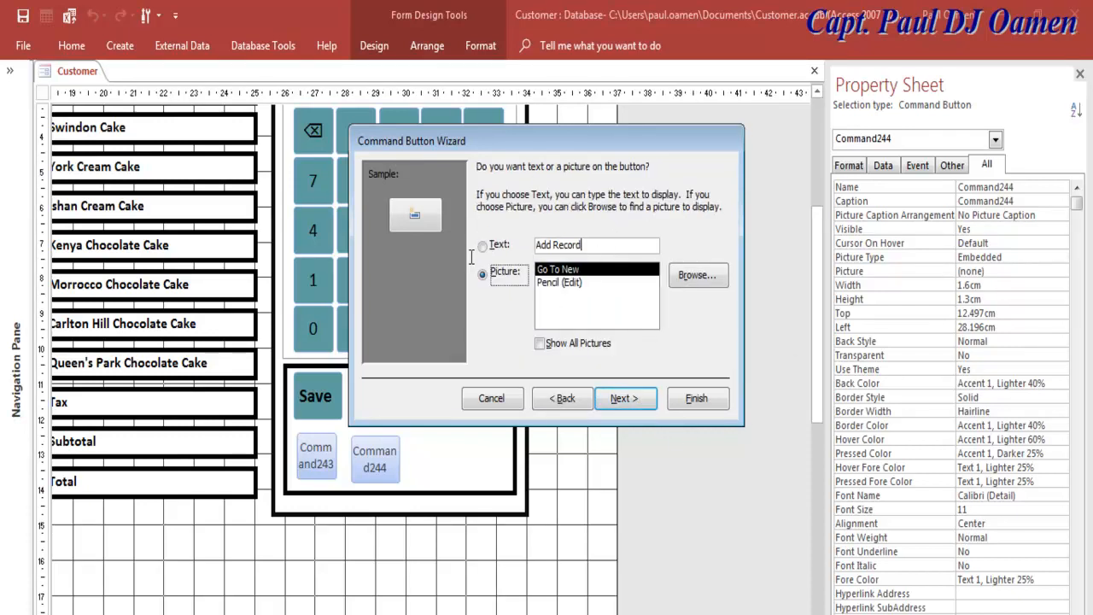
click(482, 246)
text(New)
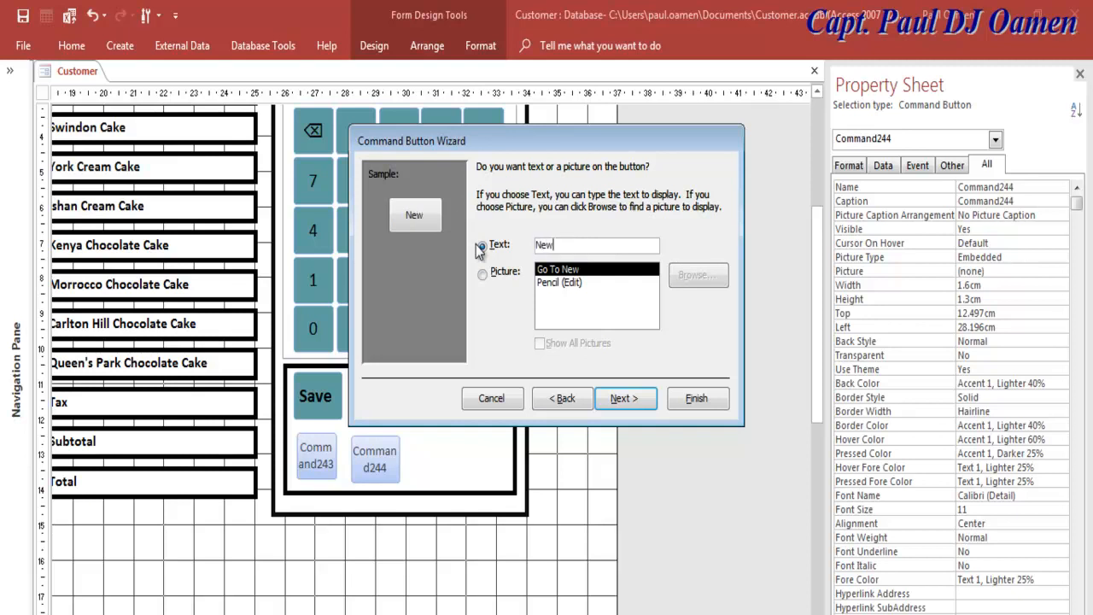
key(Return)
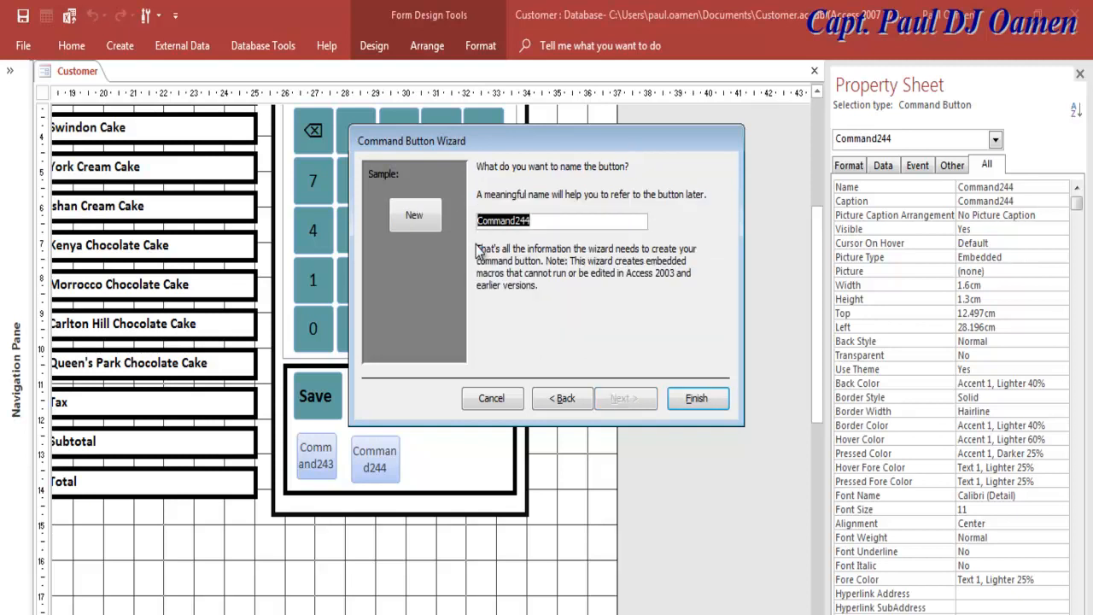
text(cmd)
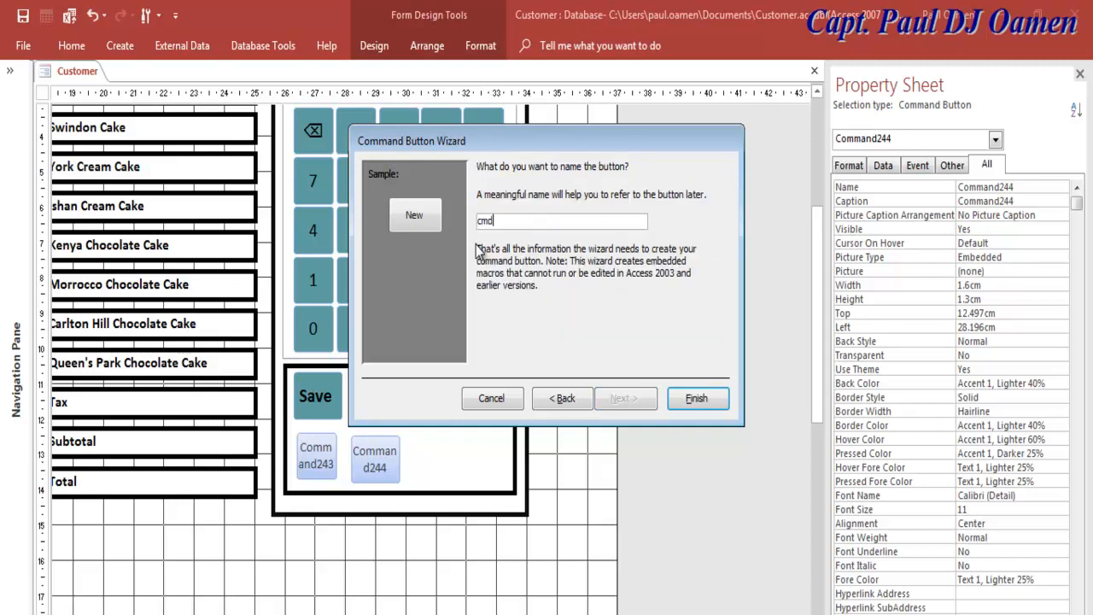
text(New)
click(709, 405)
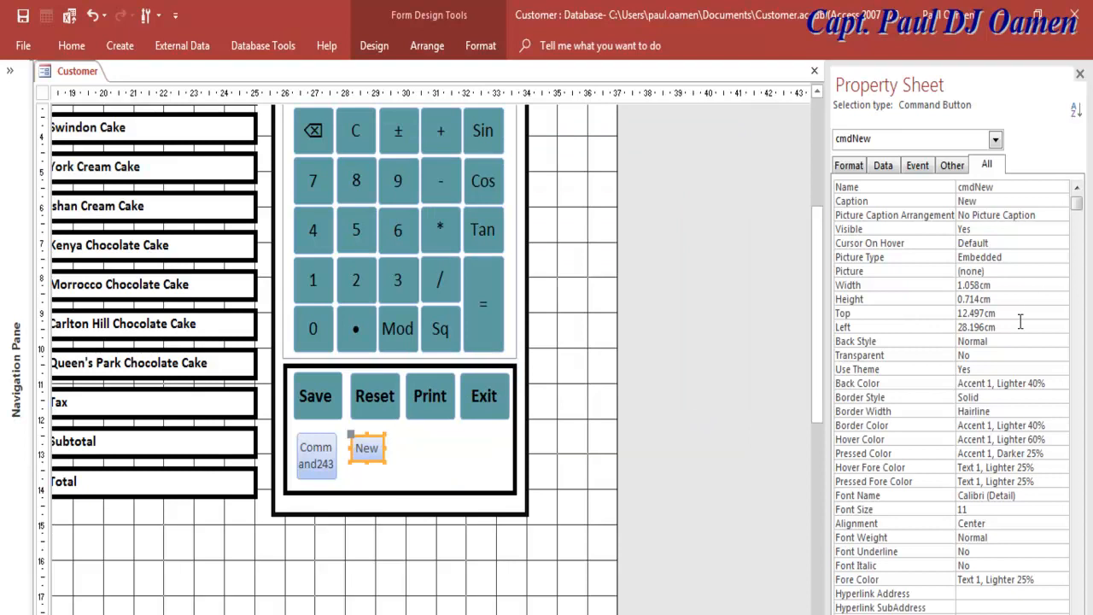
Step: Size the New button to 1.3cm wide by 1.3cm tall
click(957, 287)
drag(957, 289, 966, 290)
text(3)
key(Return)
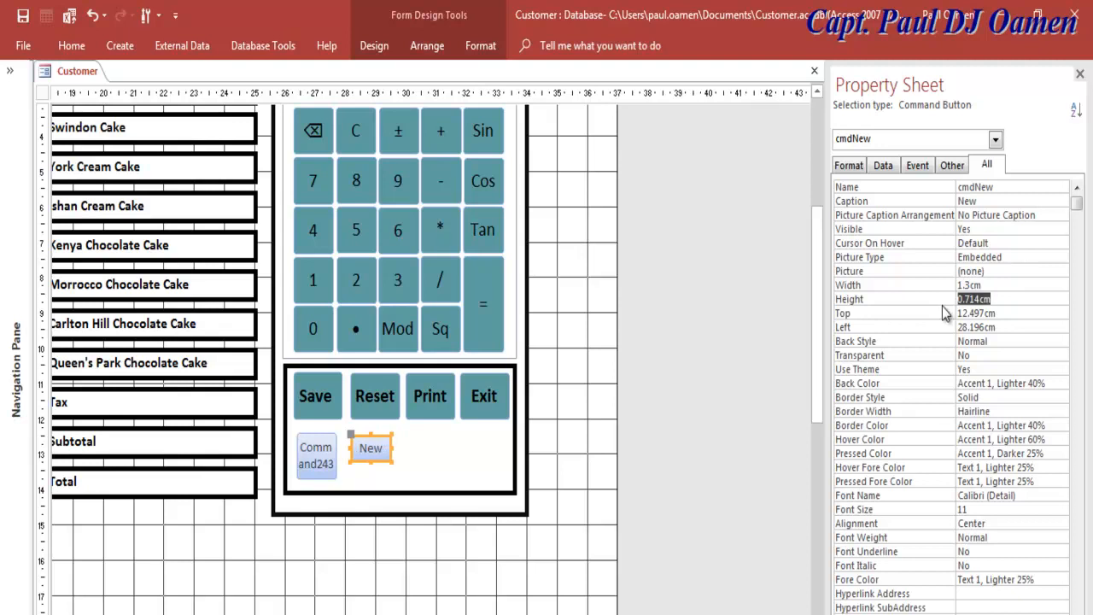
text(1.3)
key(Return)
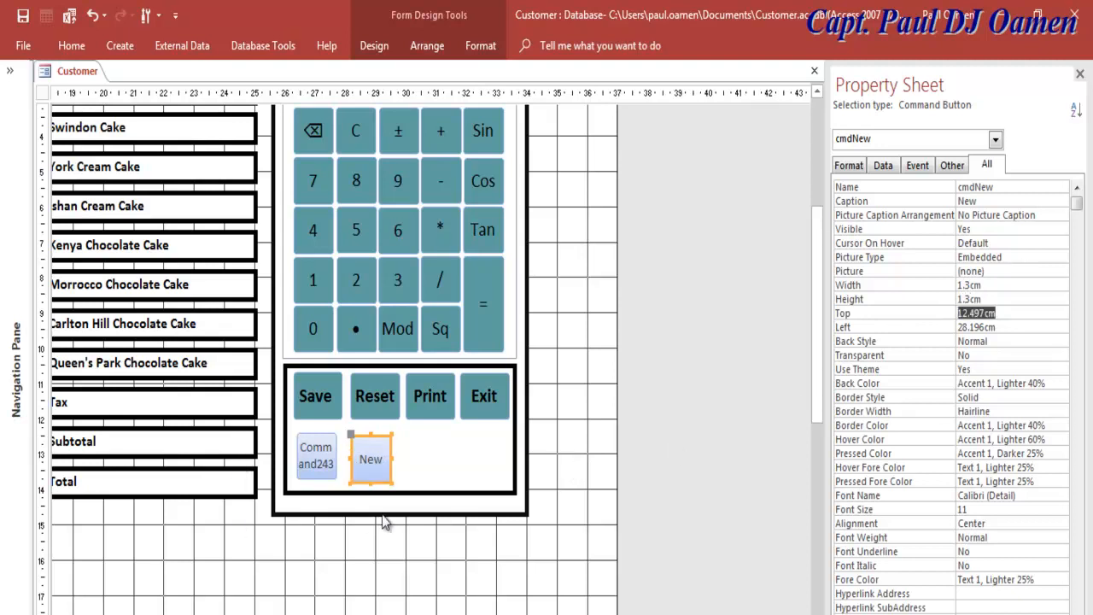
click(420, 444)
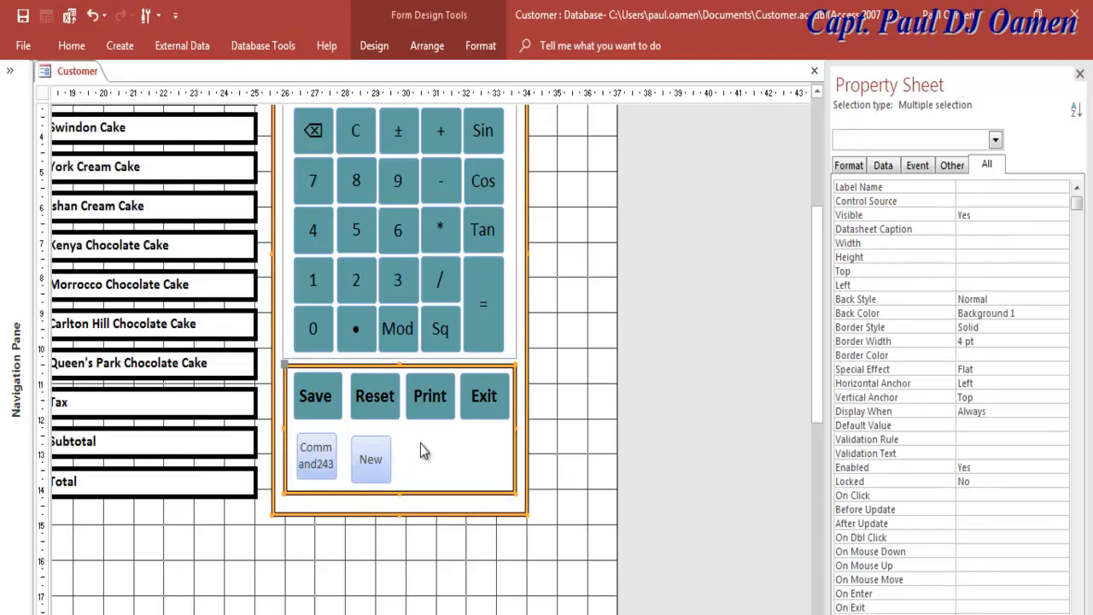
Step: Draw a button right of New and set its action to Go To Next Record
click(380, 46)
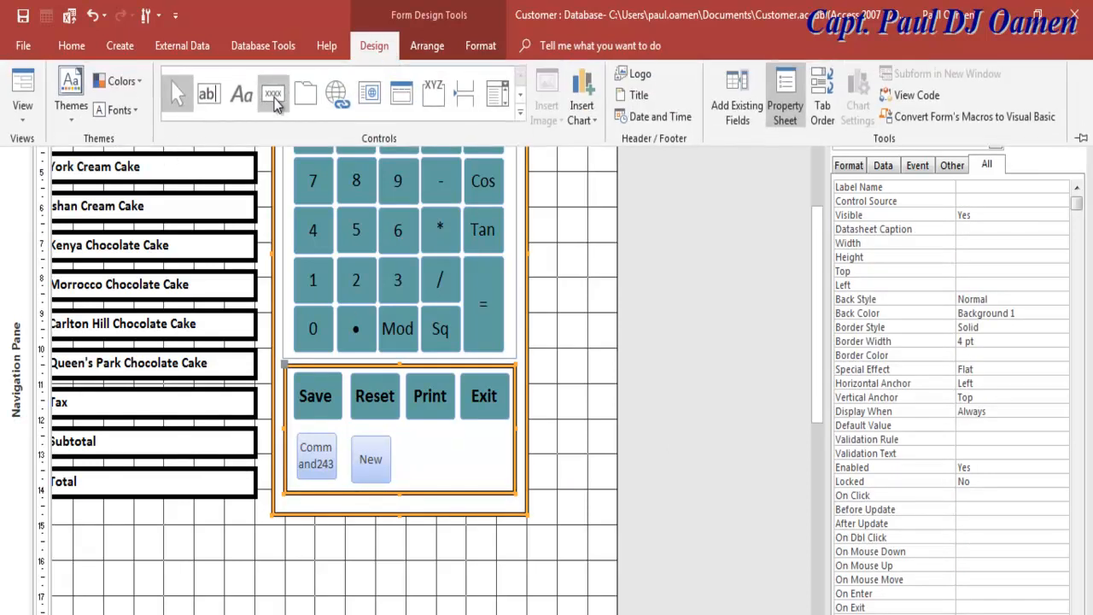
click(274, 98)
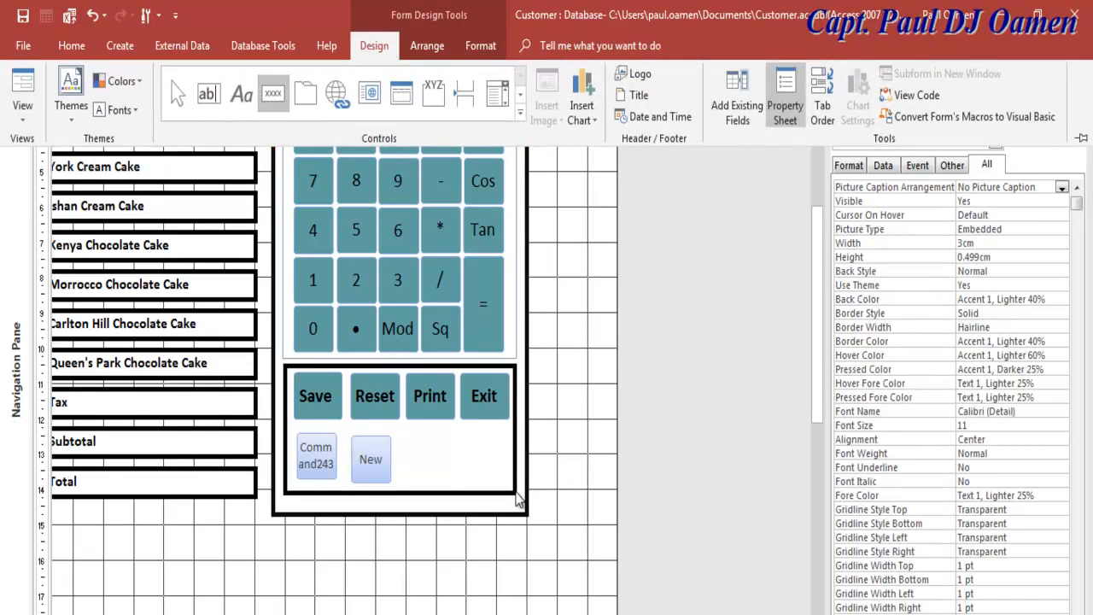
click(408, 439)
drag(408, 439, 457, 483)
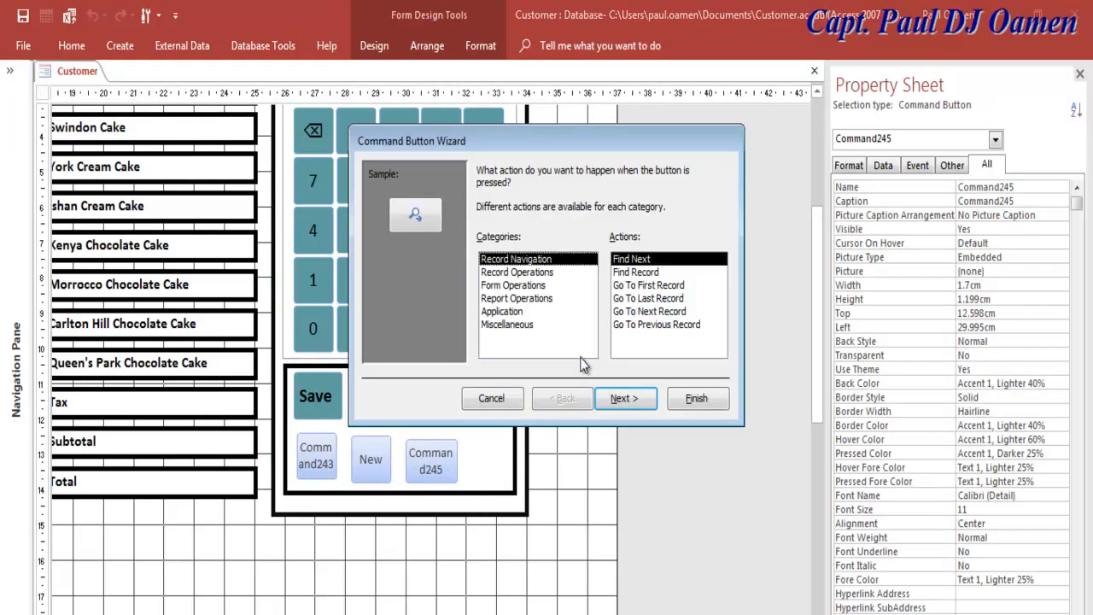
click(529, 273)
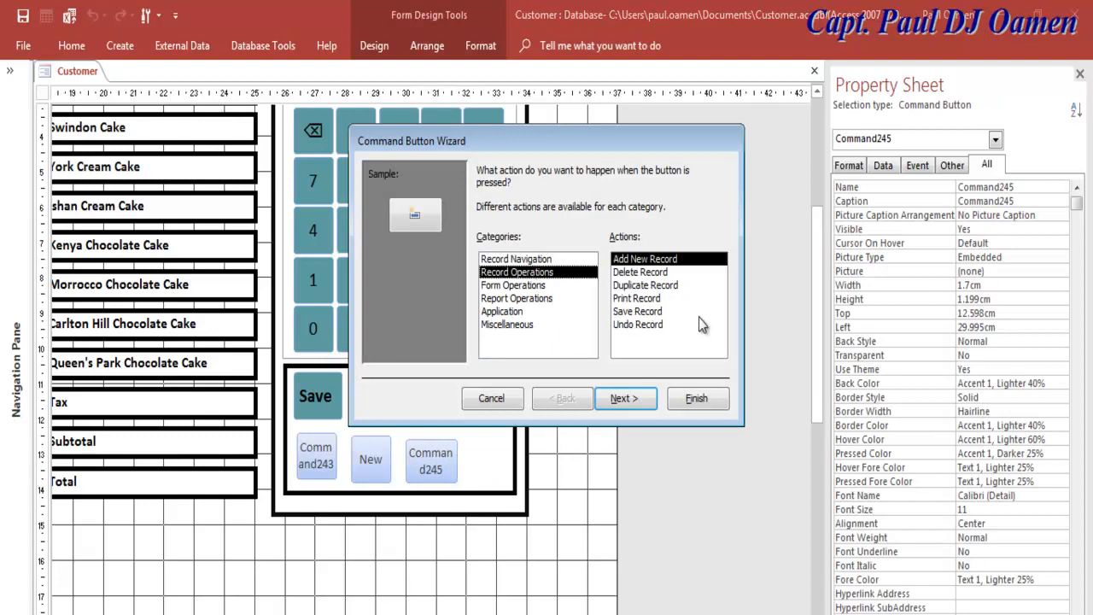
click(519, 286)
click(520, 299)
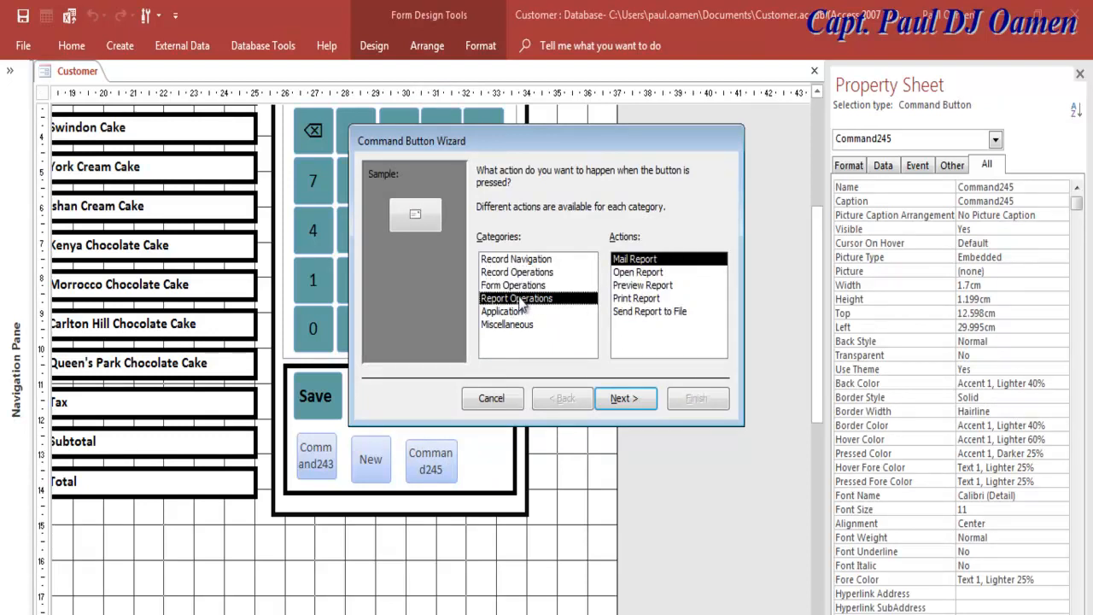
click(518, 313)
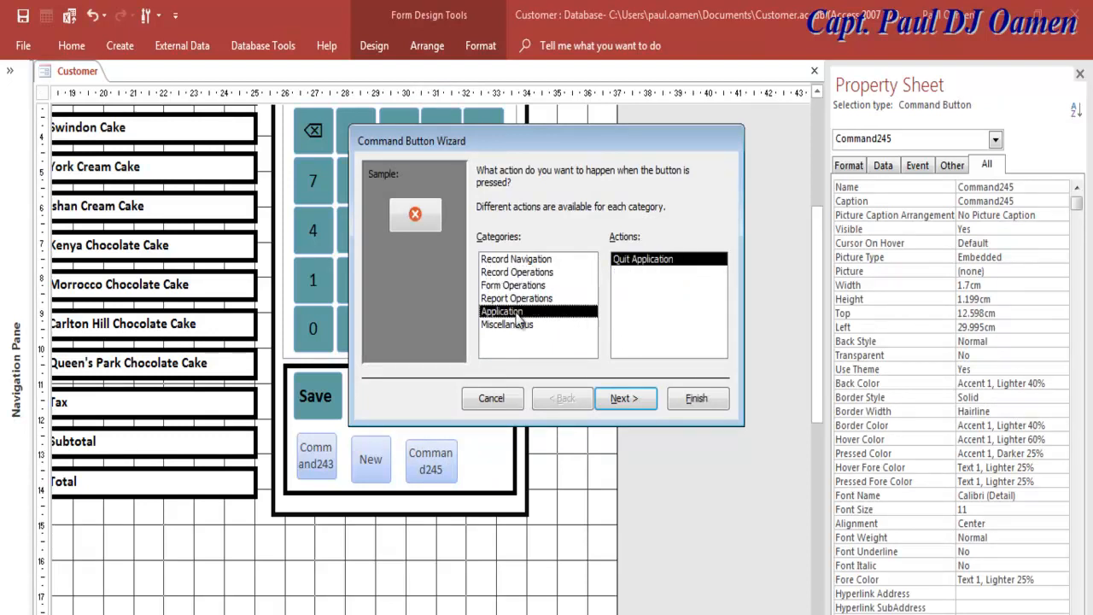
click(516, 259)
click(679, 312)
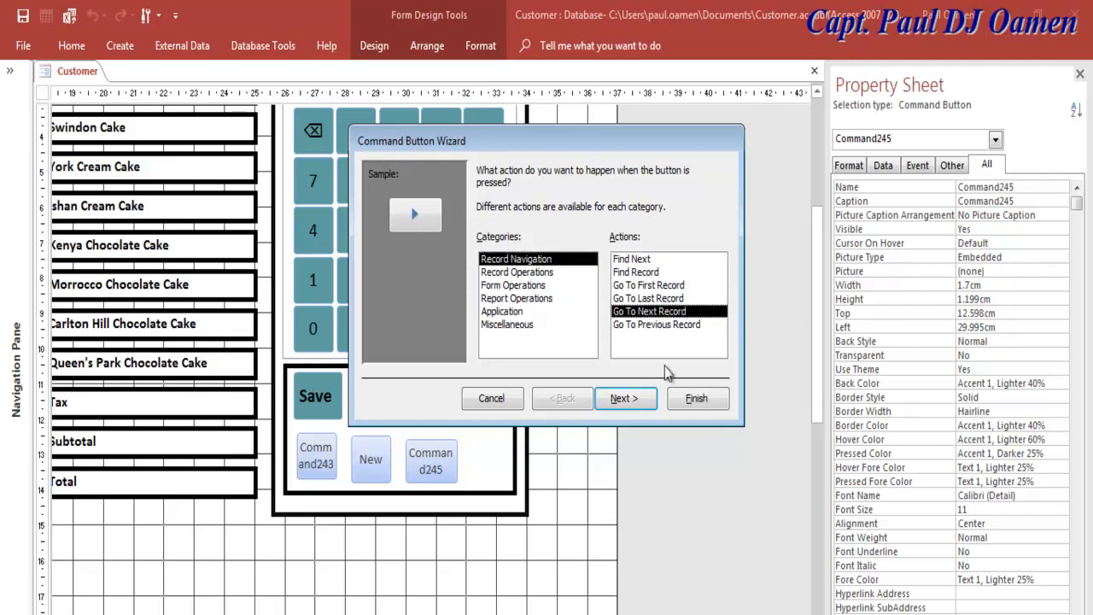
Step: Caption the button 'Next' and name it cmdNext
click(635, 404)
drag(598, 244, 559, 246)
key(BackSpace)
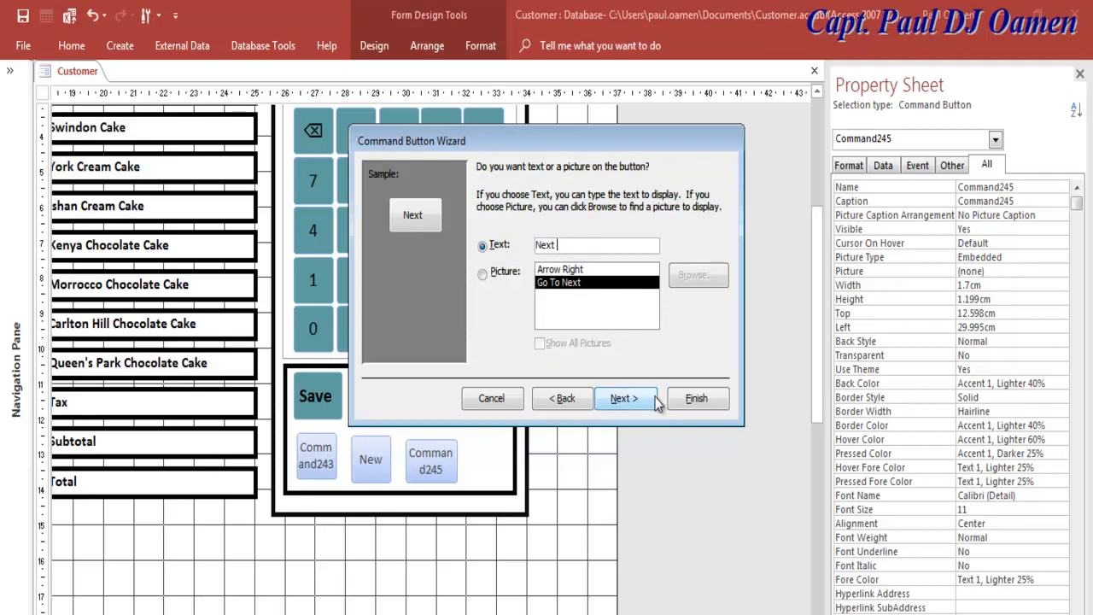
click(639, 398)
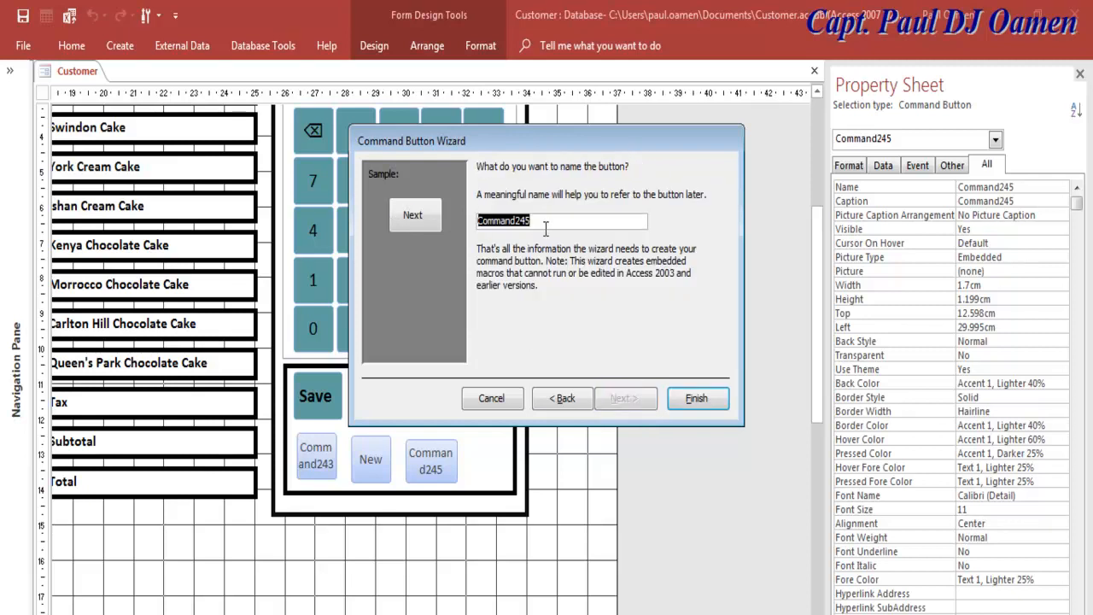
text(cmdNext)
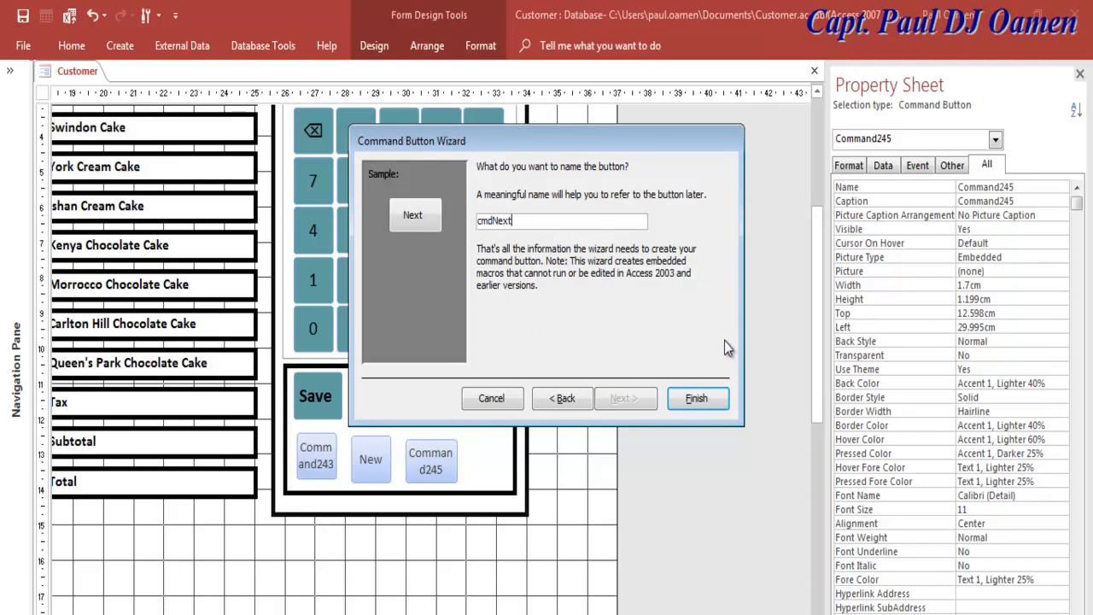
click(697, 398)
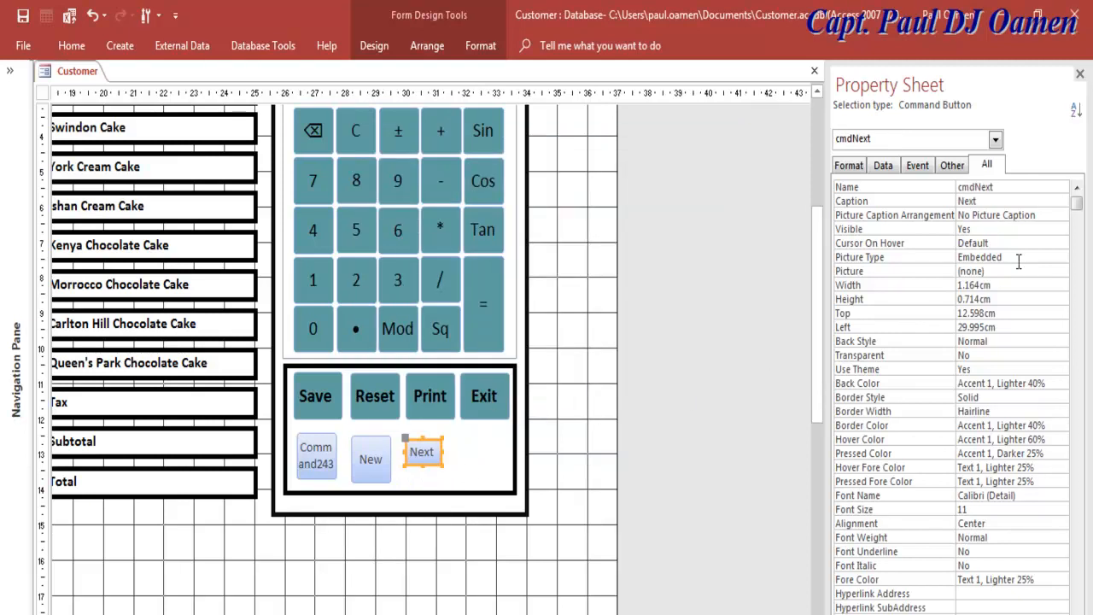
drag(1011, 304, 891, 307)
Step: Correct the rejected height so Next is 1.3cm tall, then set its width to 1.3cm
text(1.3)
key(Return)
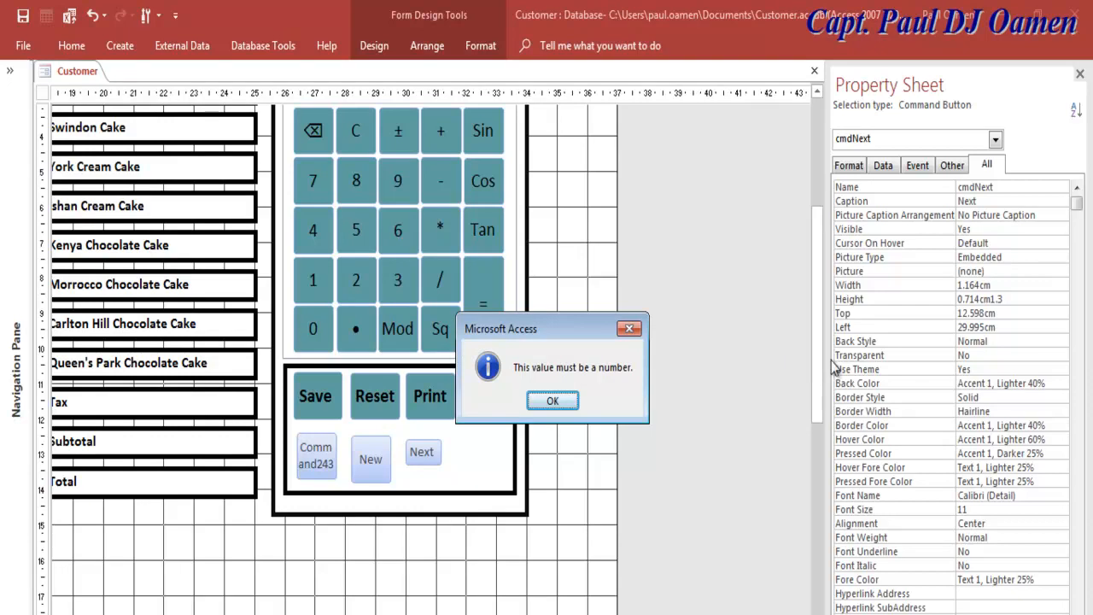
click(555, 400)
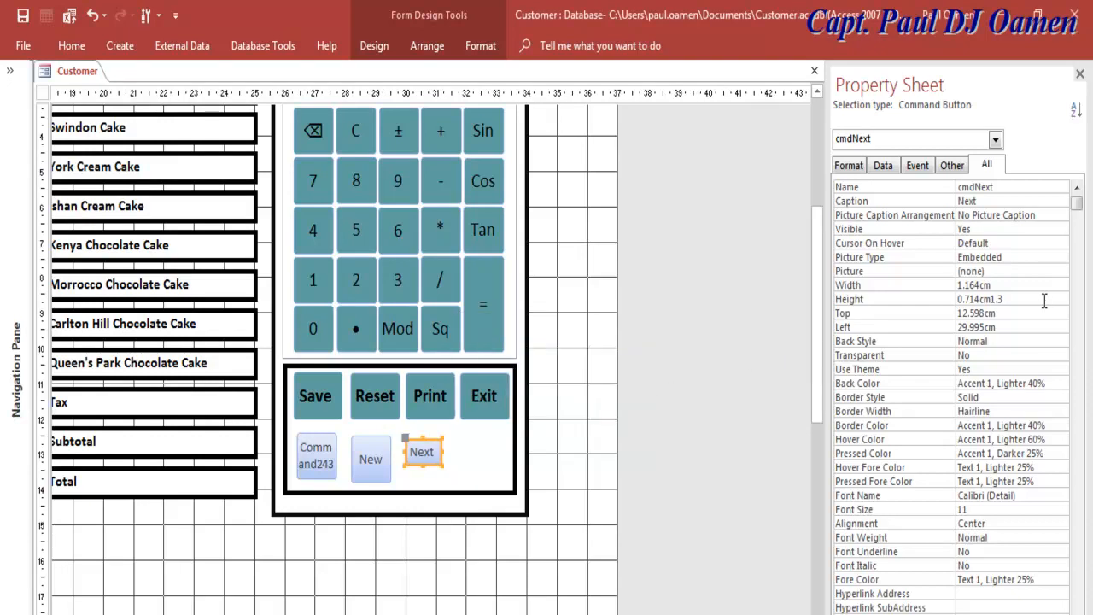
click(993, 299)
key(BackSpace)
key(BackSpace)
key(BackSpace)
key(BackSpace)
key(BackSpace)
key(BackSpace)
key(BackSpace)
click(1010, 286)
drag(993, 289, 966, 292)
text(3)
key(Return)
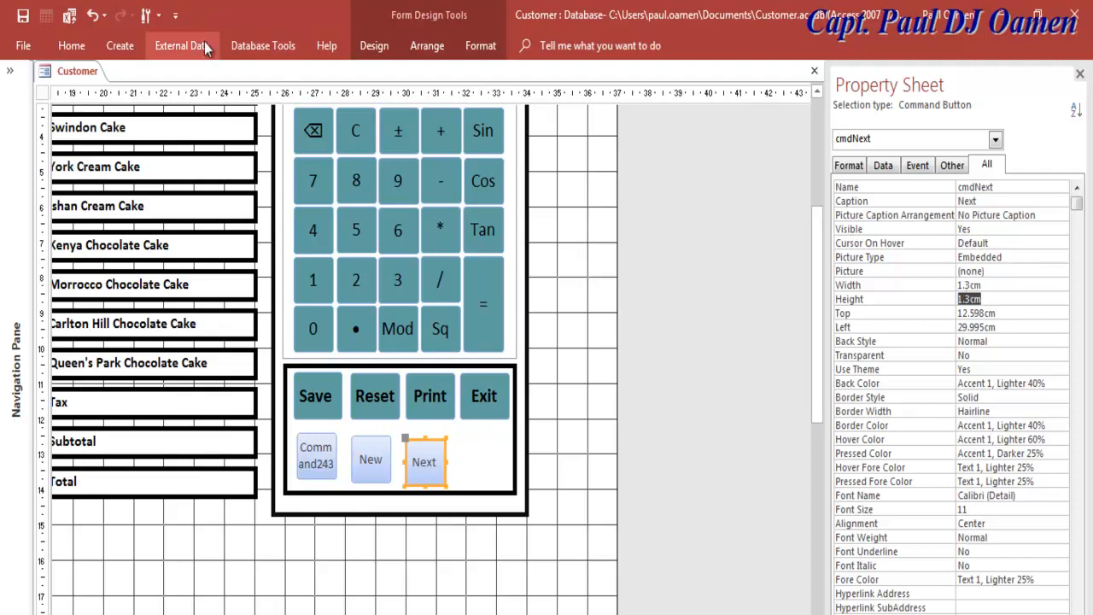
Step: Draw a Go To Previous Record button right of Next, captioned 'Prev' and named cmdPrev
click(378, 51)
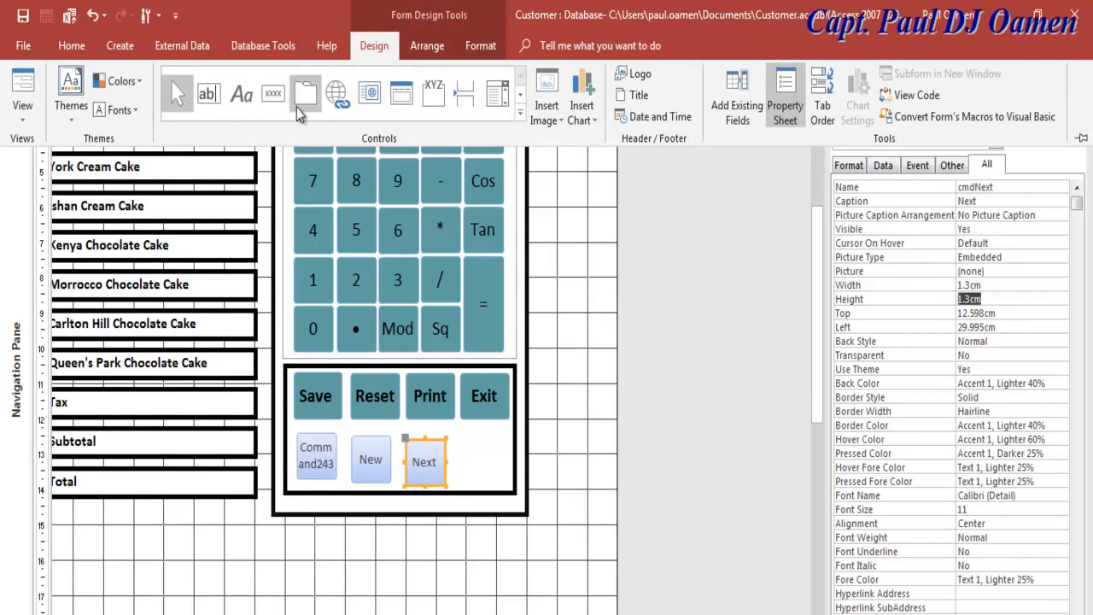
click(273, 92)
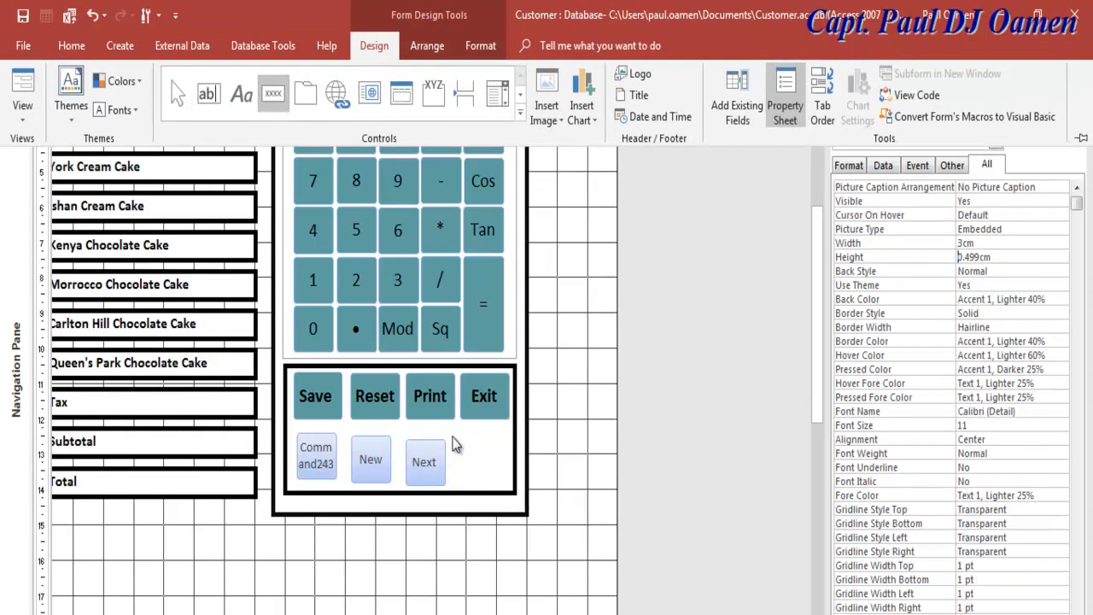
drag(459, 439, 508, 484)
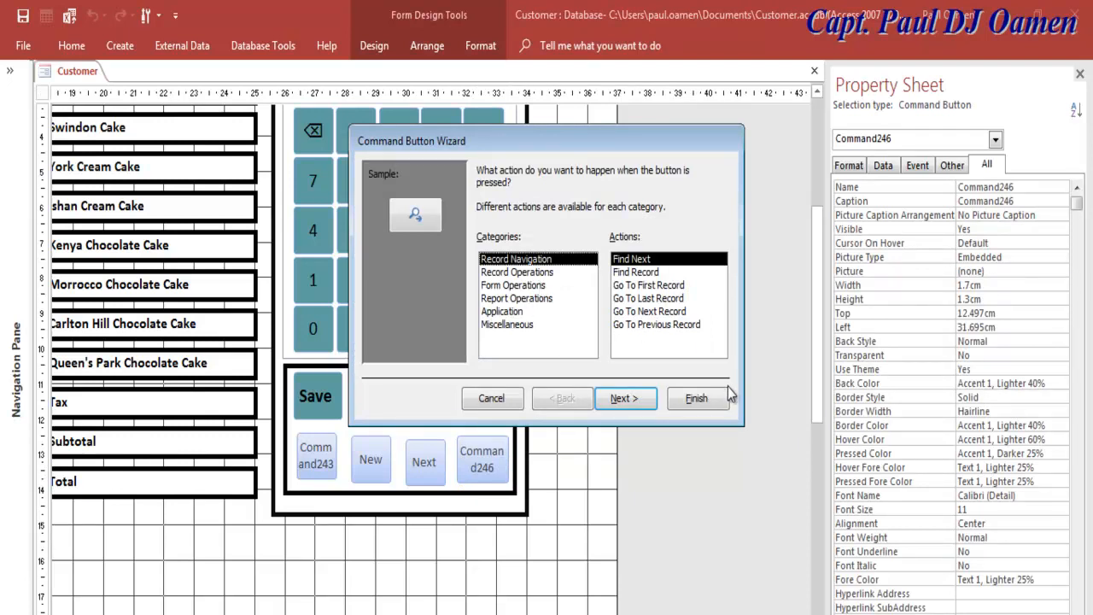
click(666, 328)
click(625, 398)
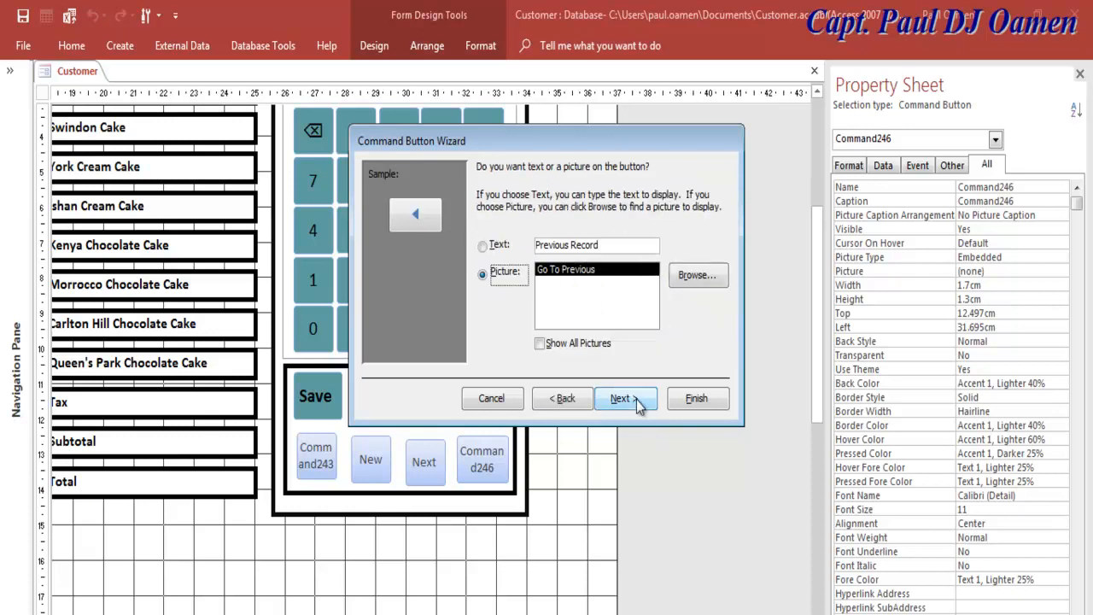
drag(605, 246, 553, 245)
key(BackSpace)
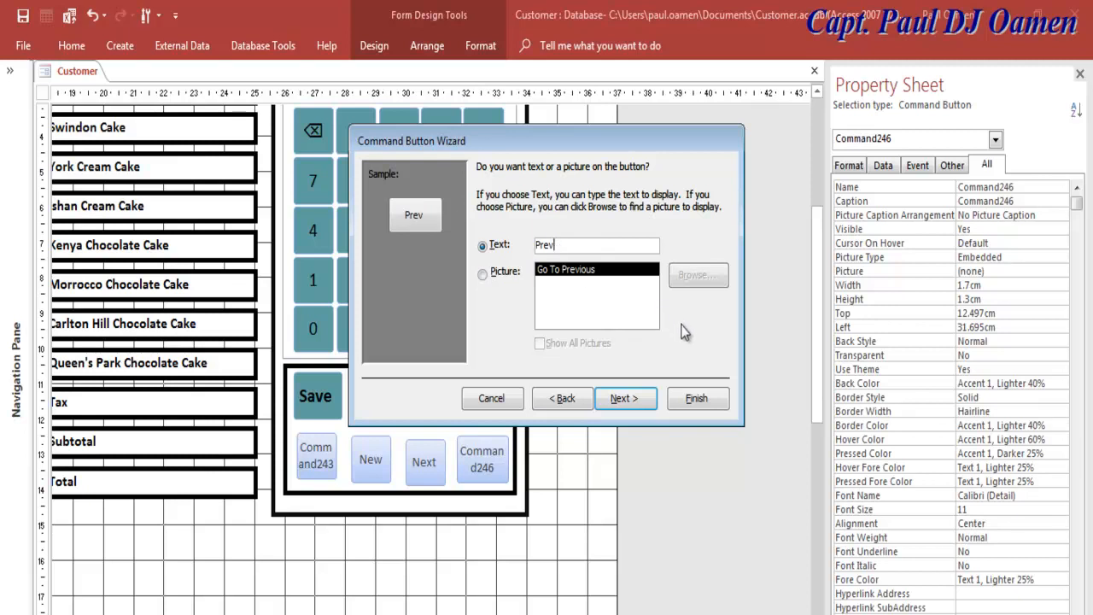
click(632, 398)
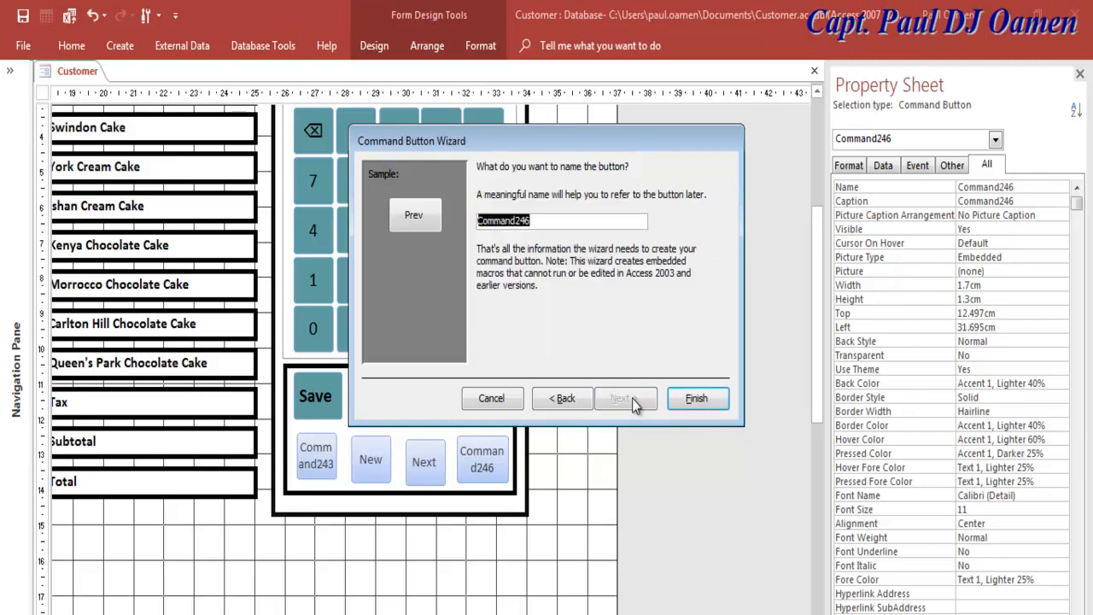
text(cmd)
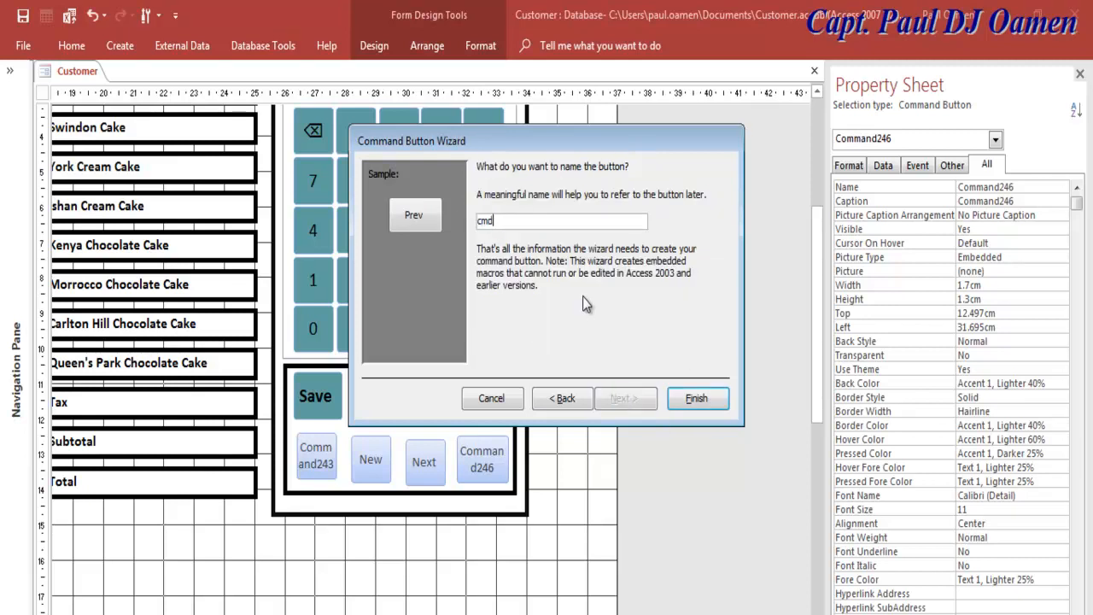
text(Prev)
key(Return)
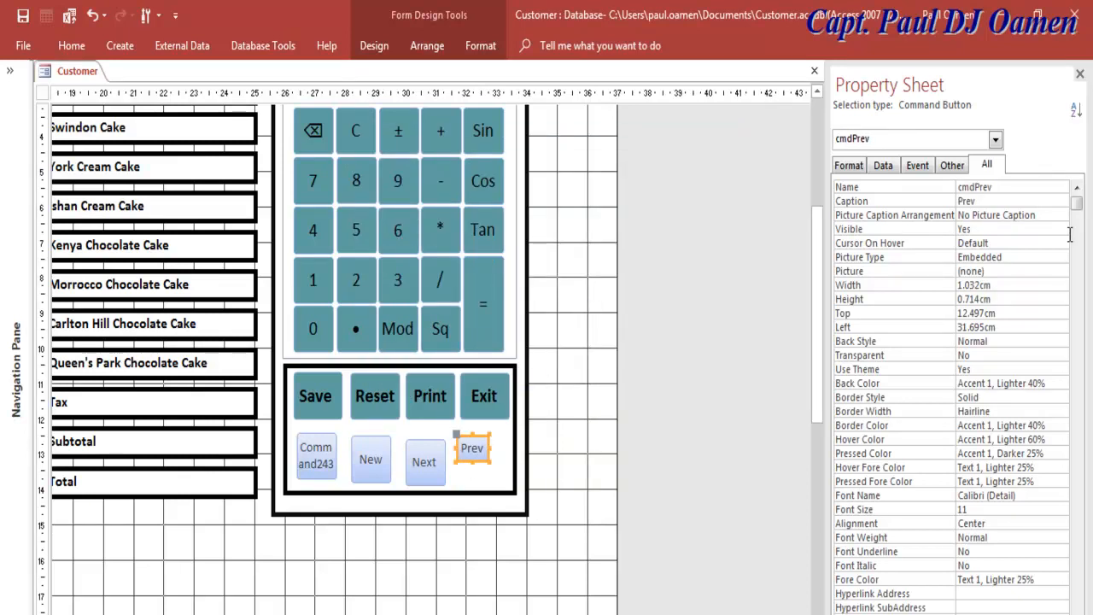
Step: Size the Prev button to 1.3 cm high and 1.3 cm wide, comparing it with Exit
click(1010, 299)
text(1.3)
click(993, 284)
drag(1001, 287, 967, 289)
text(3)
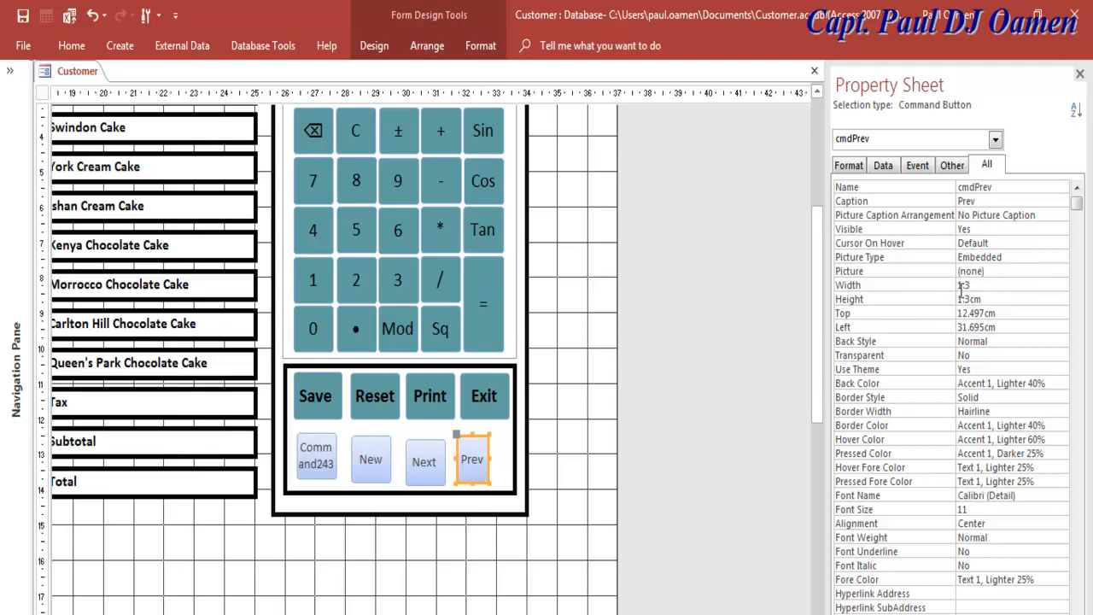
key(Return)
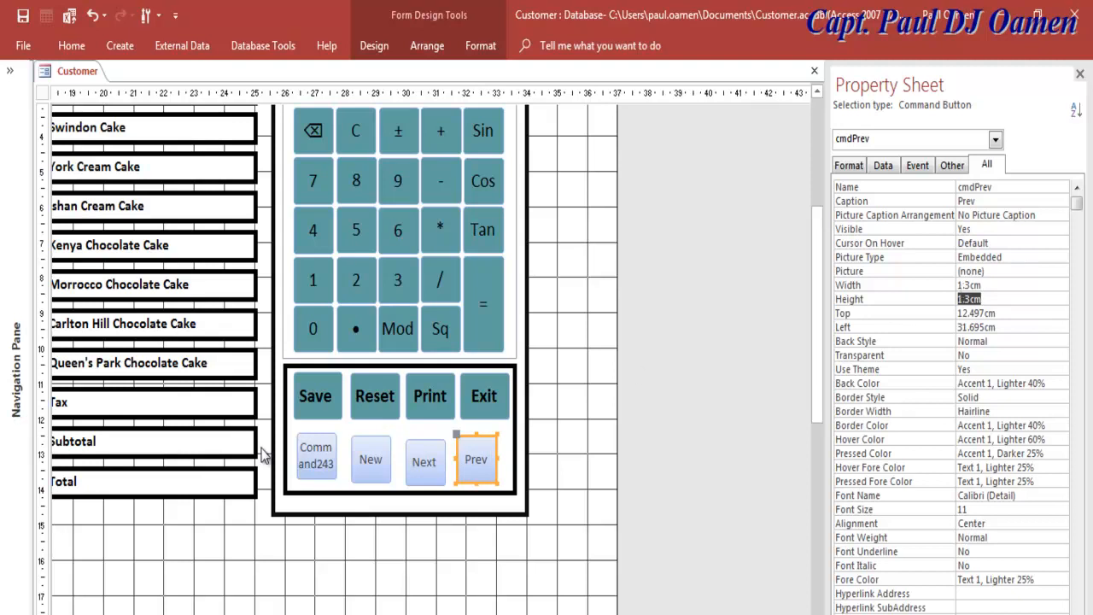
click(484, 380)
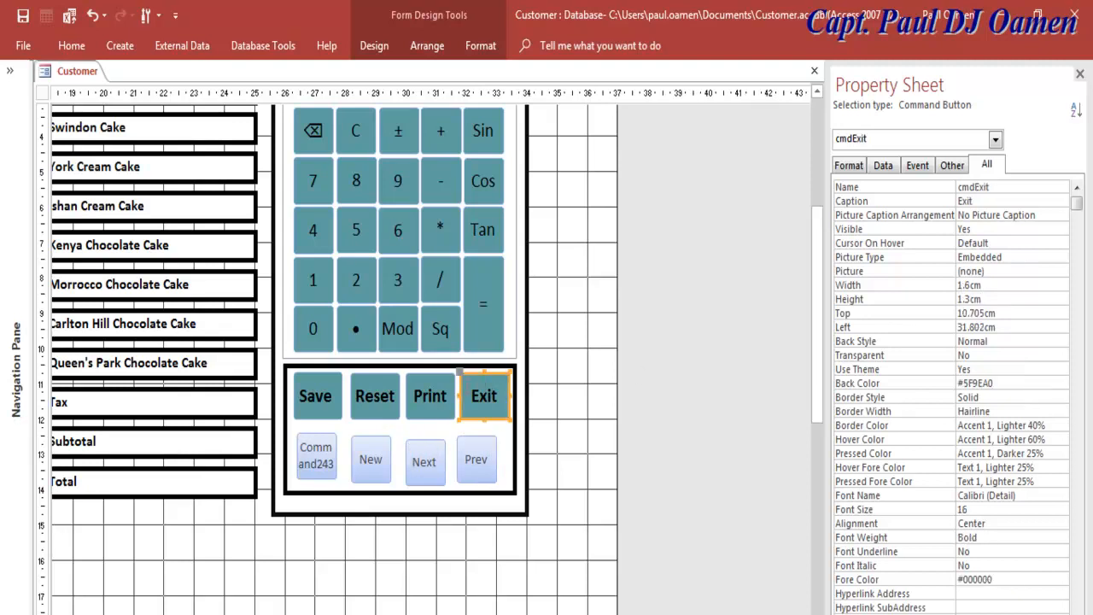
click(492, 457)
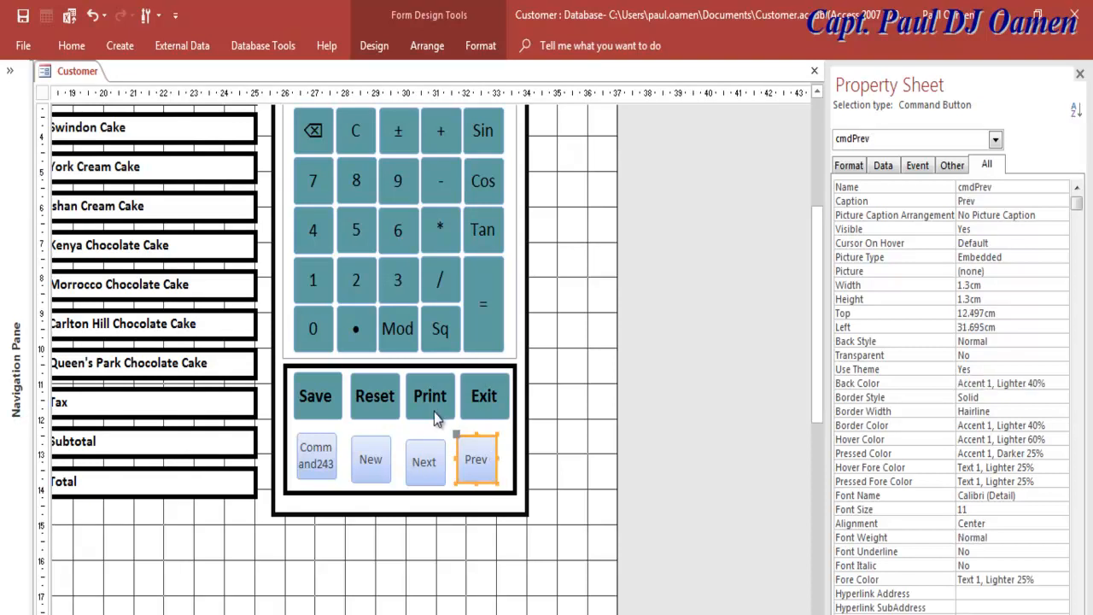
Step: Select Command243, New, Next and Prev and set their width to 1.6 cm
click(332, 462)
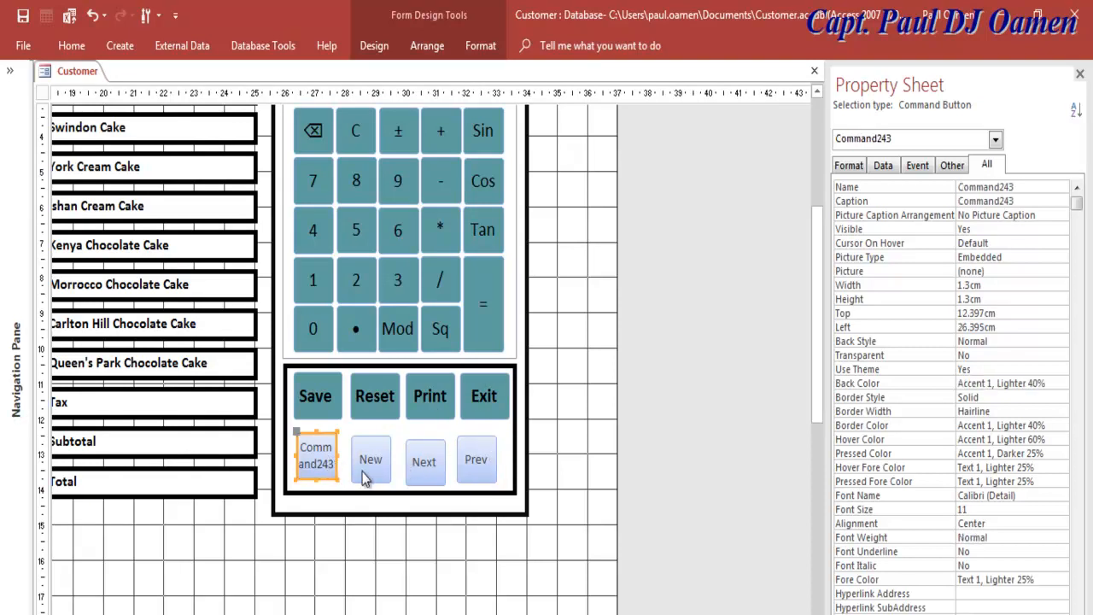
shift+click(367, 470)
shift+click(429, 468)
shift+click(479, 457)
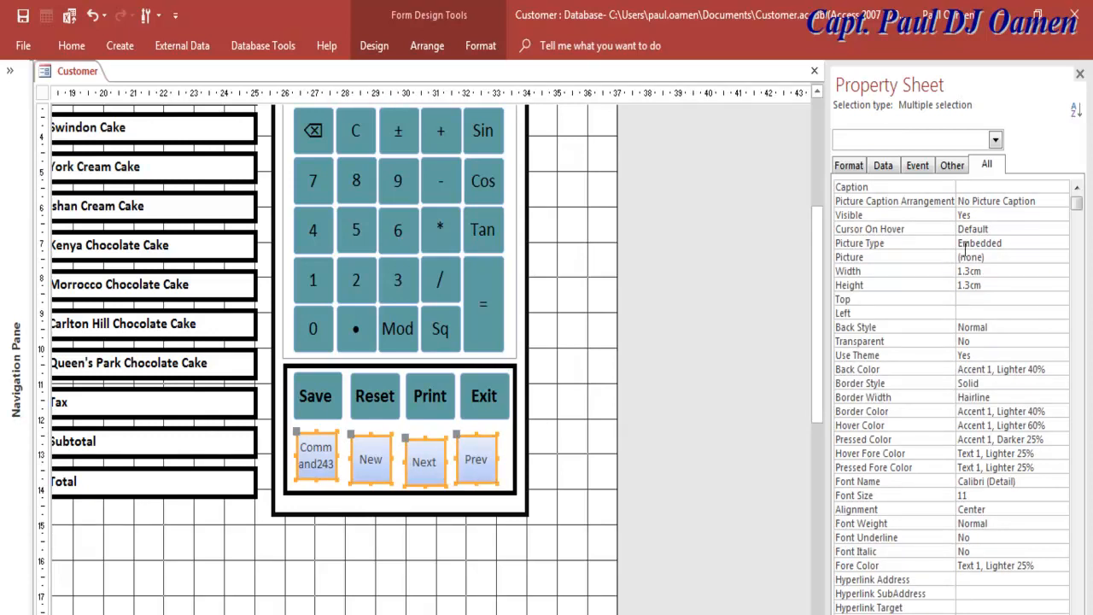
drag(992, 274, 964, 273)
text(6)
key(Return)
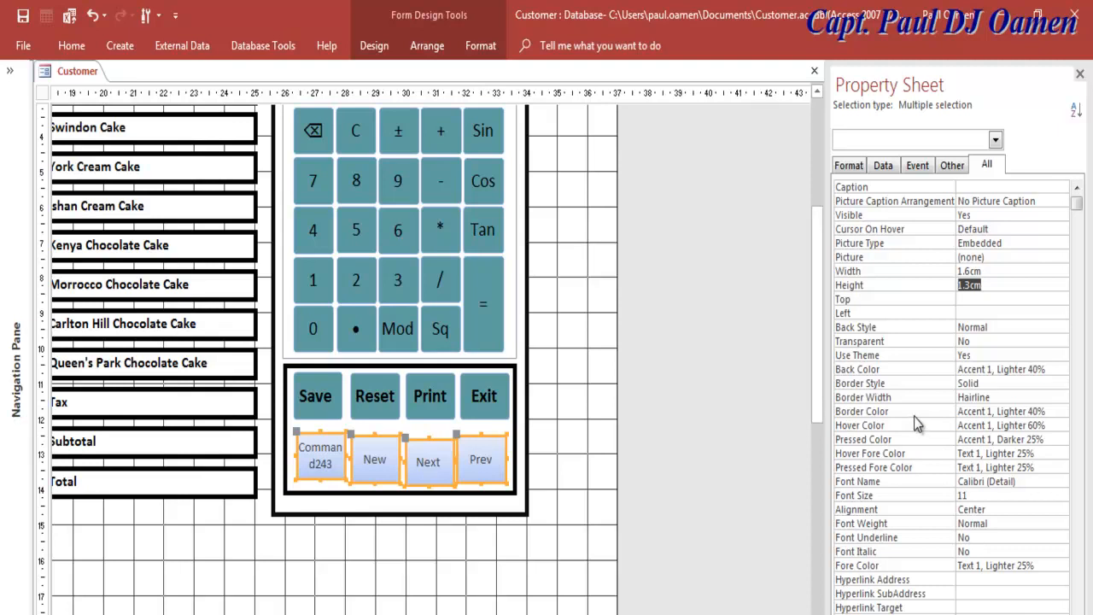
Step: Give the four buttons a green custom back colour of HSL 95/158/160
click(1062, 369)
click(1008, 348)
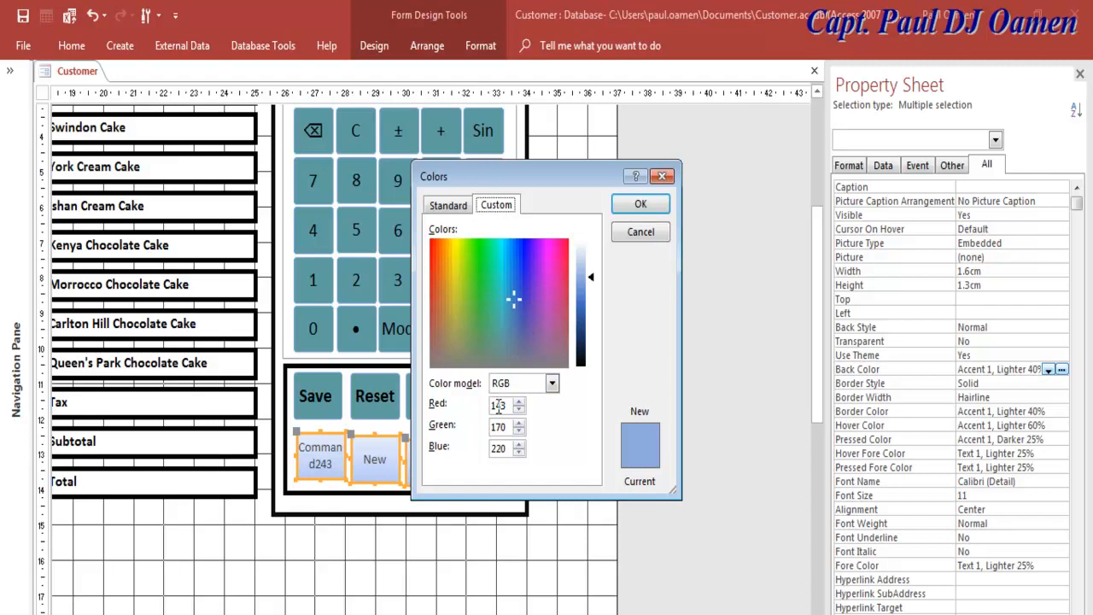
click(553, 385)
click(498, 412)
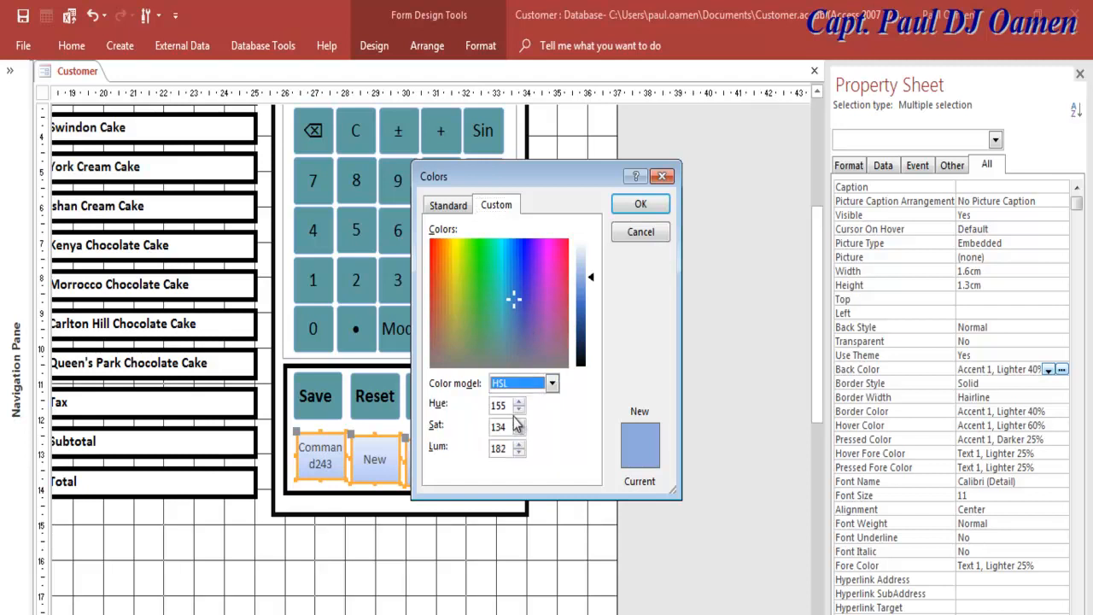
double_click(504, 407)
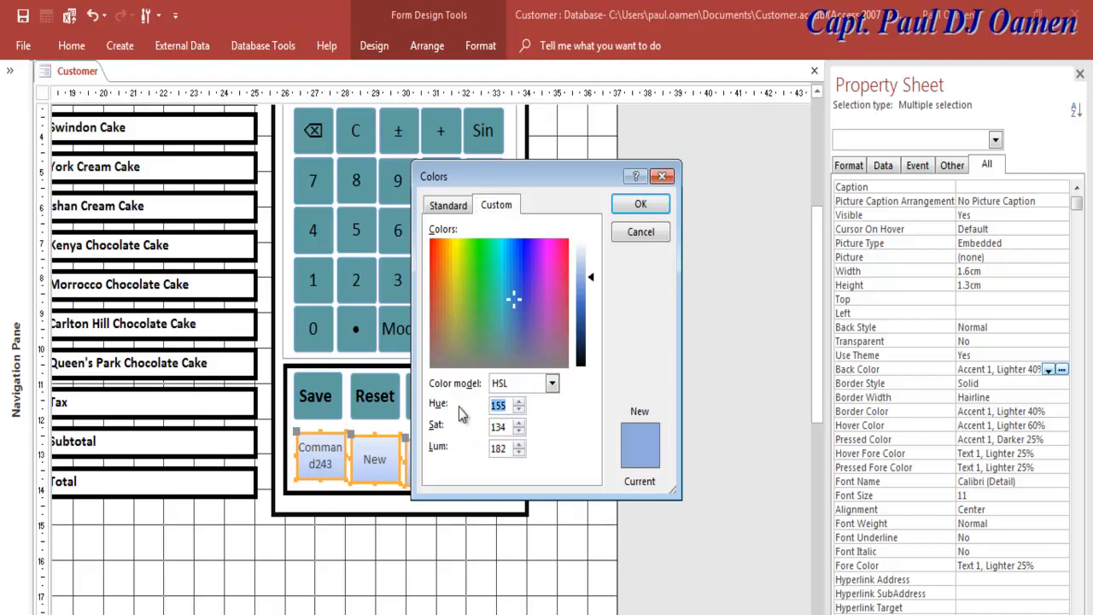
text(9)
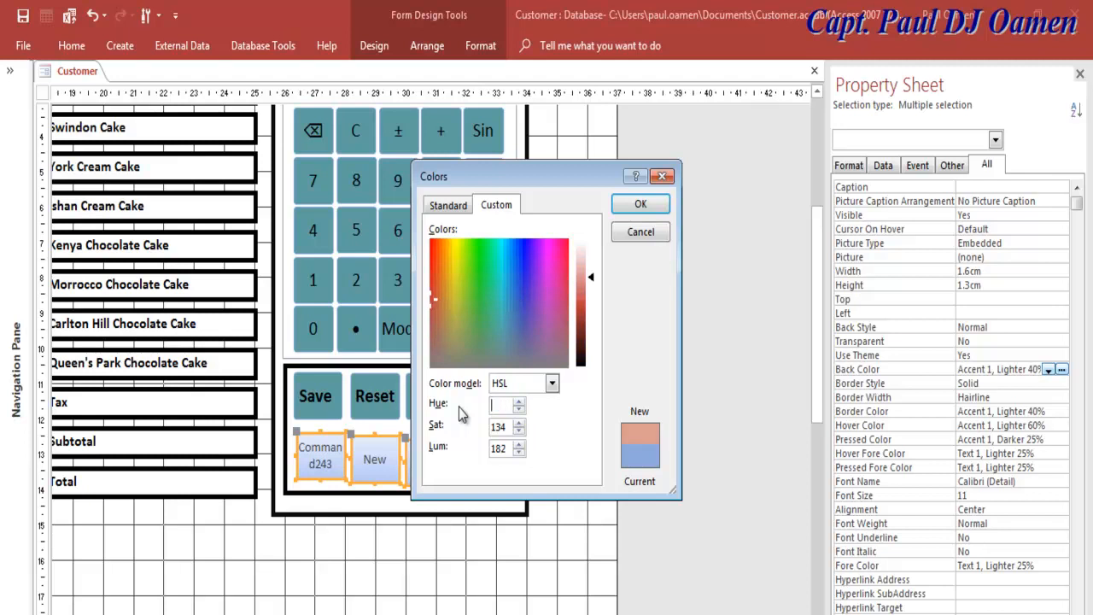
text(5)
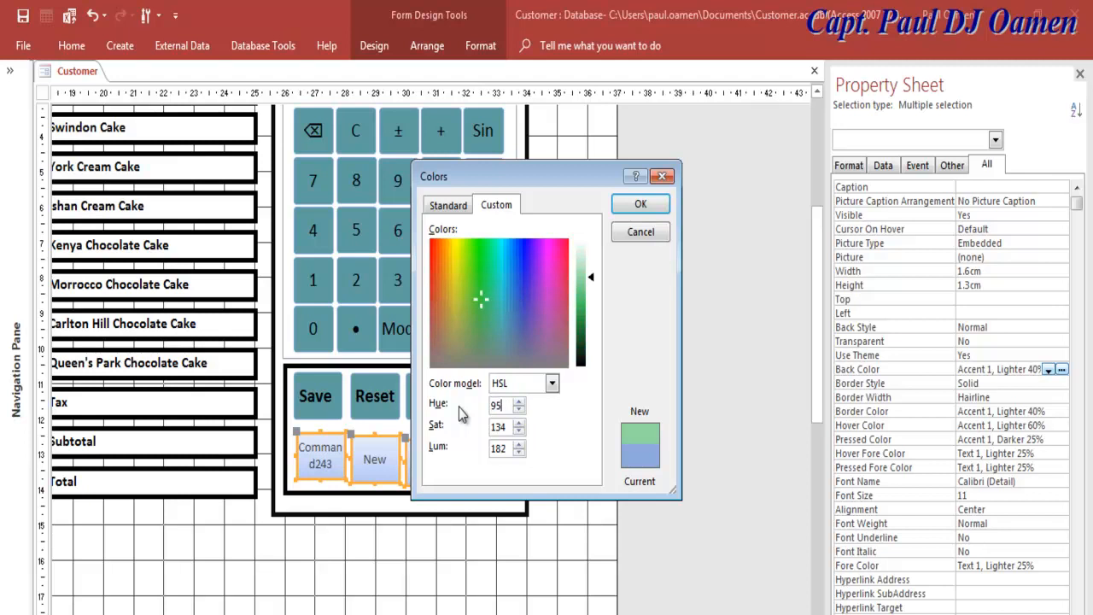
drag(506, 430, 496, 431)
text(158)
drag(502, 451, 500, 450)
text(60)
key(Return)
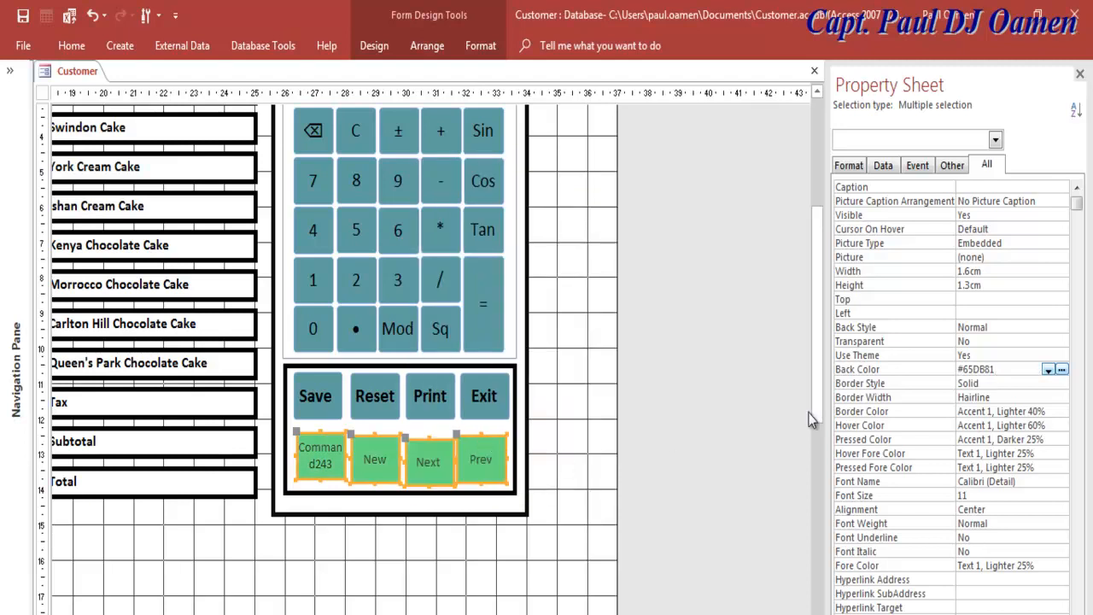
Step: Try entering 5F9EA0 as the Back Color, which Access rejects as invalid
drag(1005, 373, 959, 371)
text(5F9EA0)
key(Return)
click(557, 425)
key(BackSpace)
text(0)
key(Return)
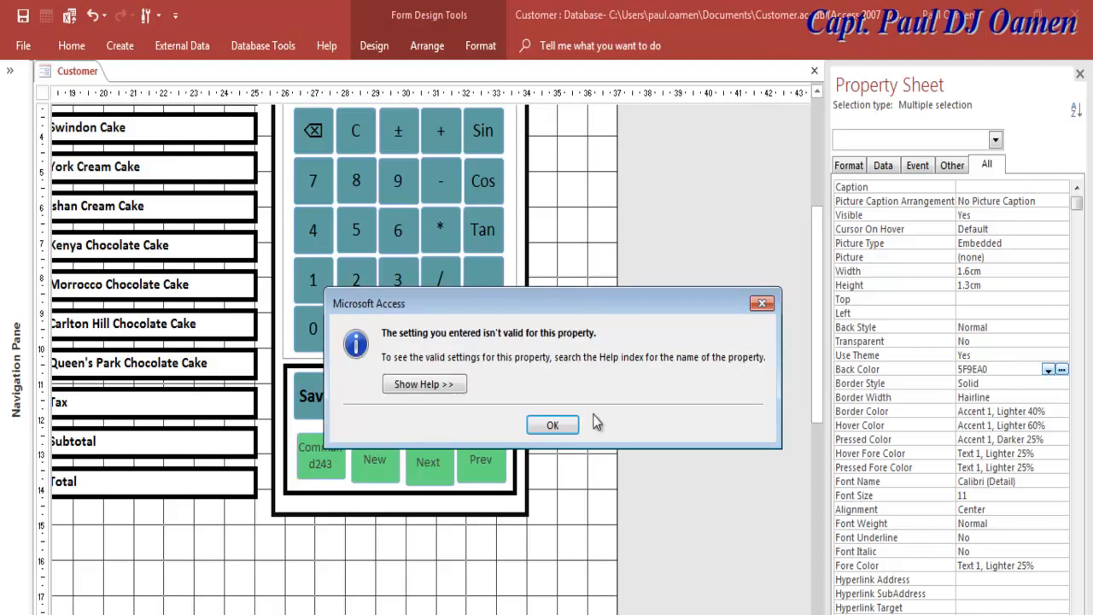
Step: Apply the teal #5F9EA0 back colour and a 14-point font size to the four buttons
click(553, 426)
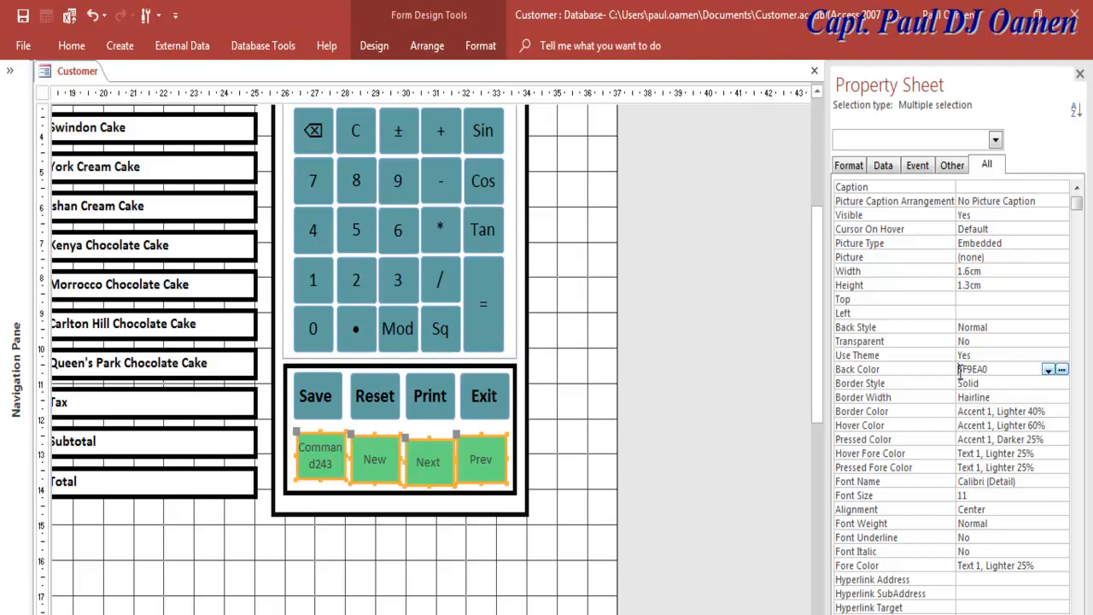
key(Return)
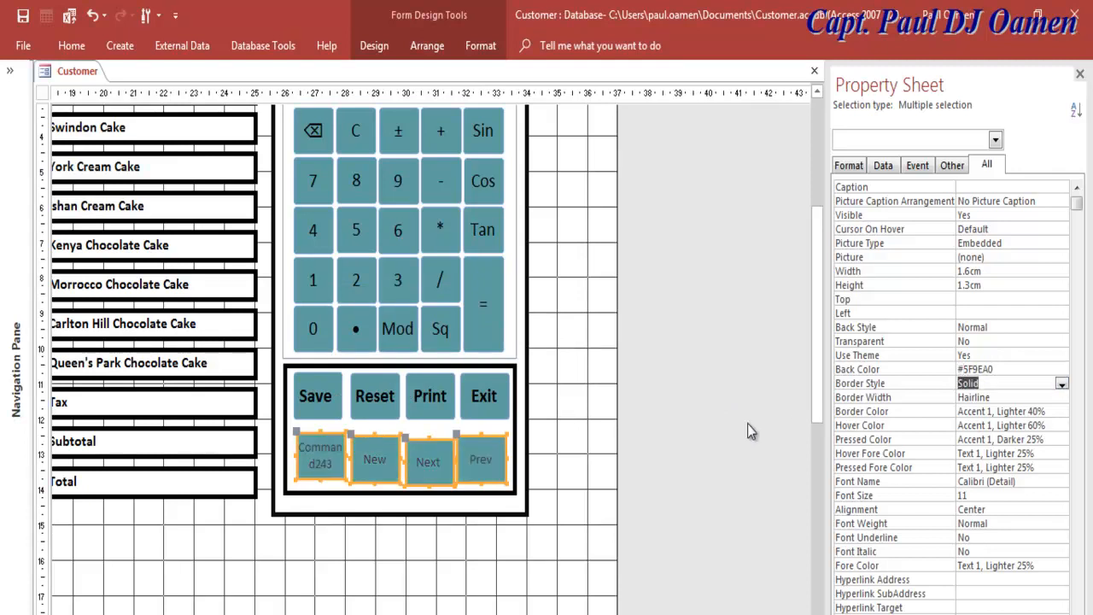
click(979, 497)
key(BackSpace)
text(4)
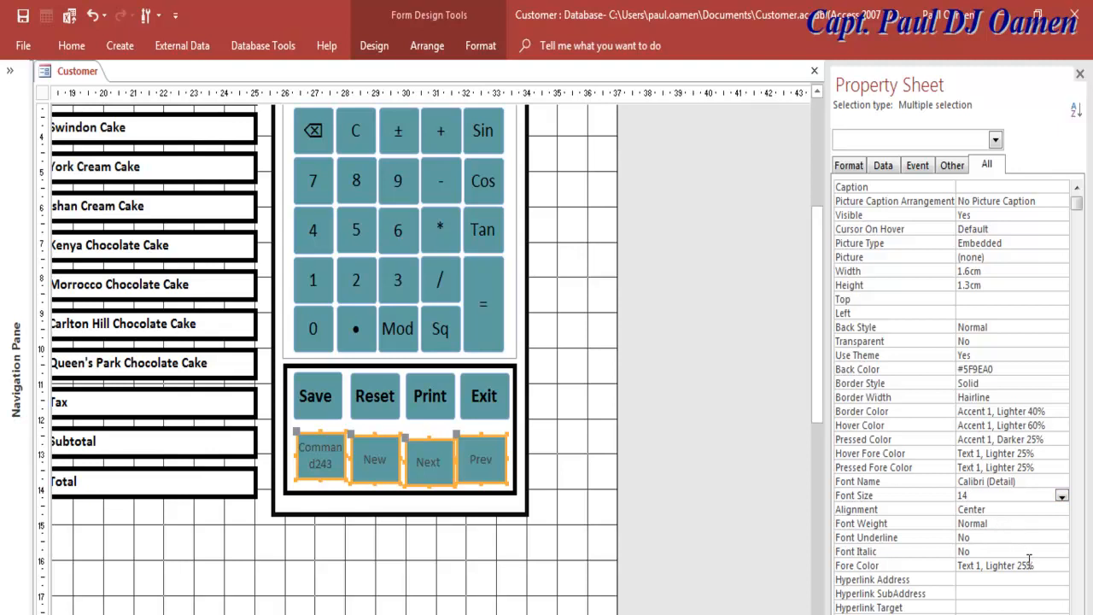
Step: Make the four button captions bold with a darker Text 1 Lighter 5% fore colour
click(1062, 523)
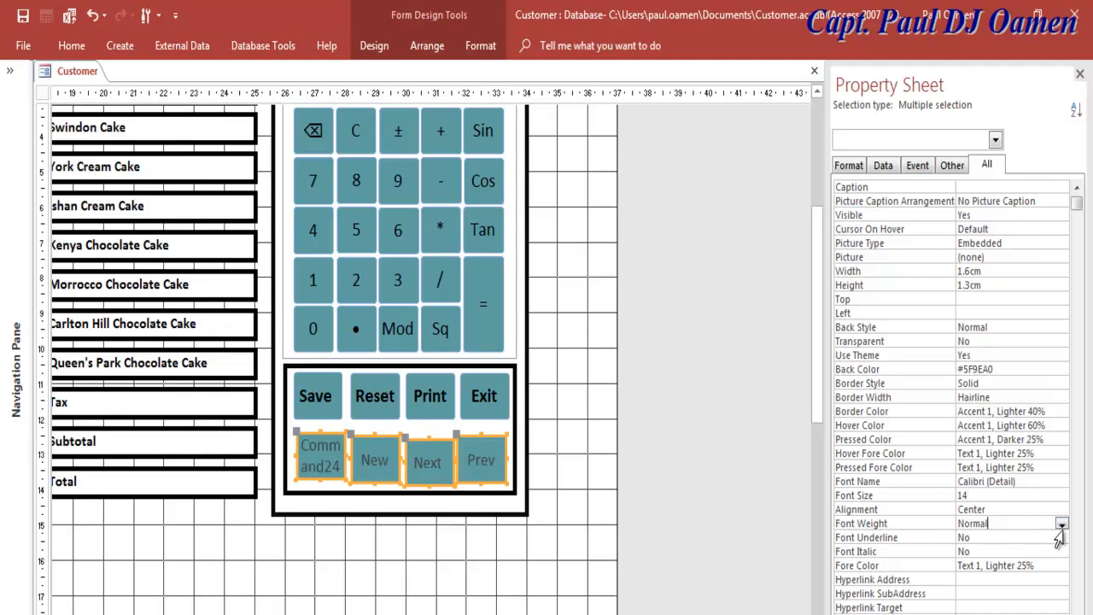
click(1062, 524)
click(983, 589)
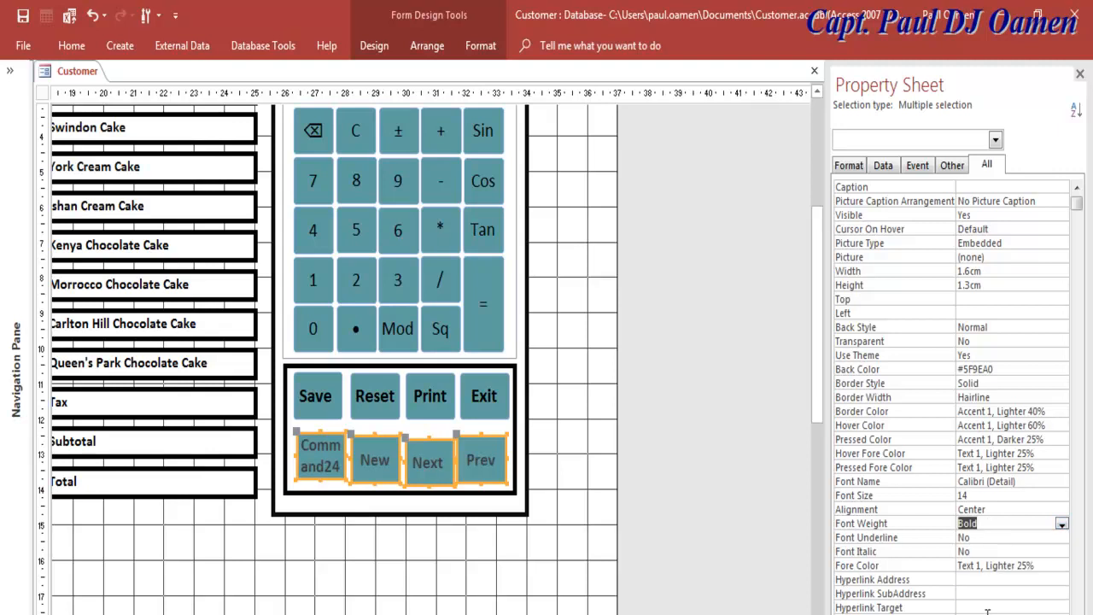
click(1049, 566)
click(1062, 566)
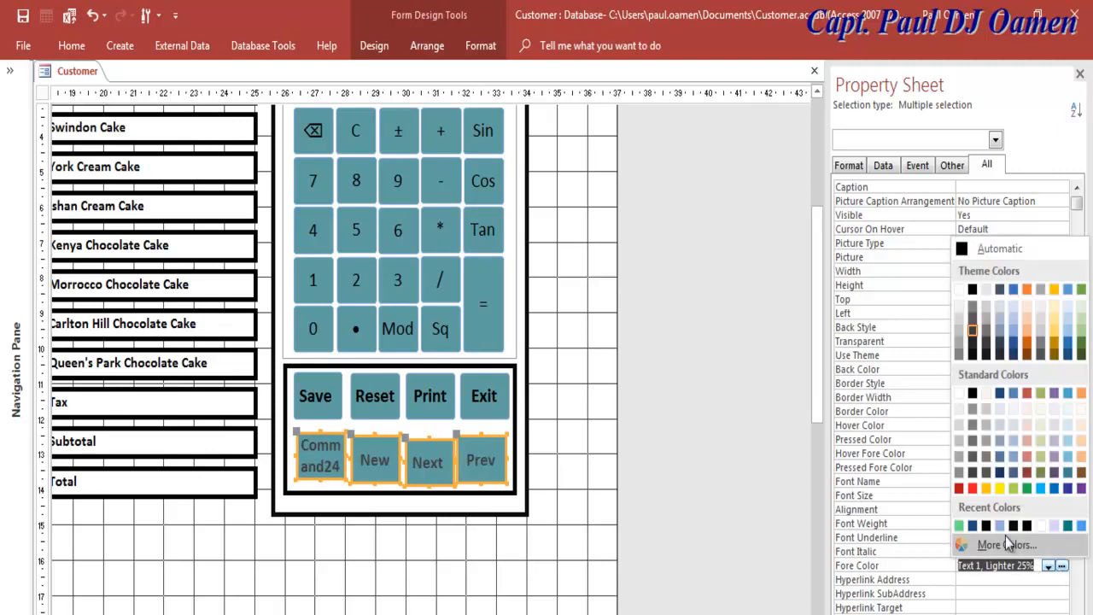
click(973, 355)
click(433, 559)
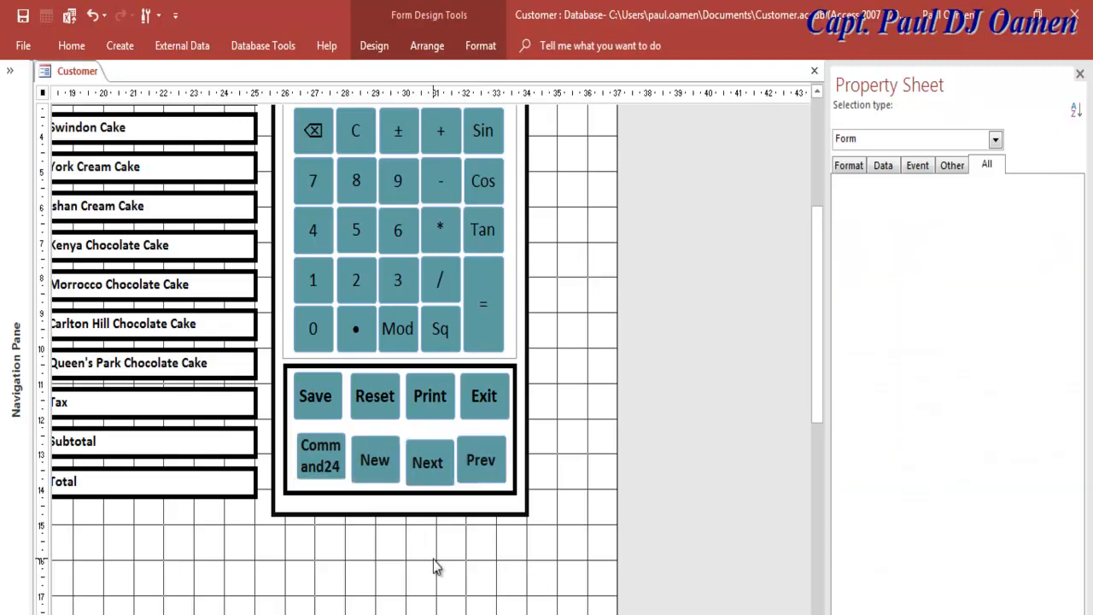
Step: Caption Command243 'Cost' and rename it cmdCost
click(320, 457)
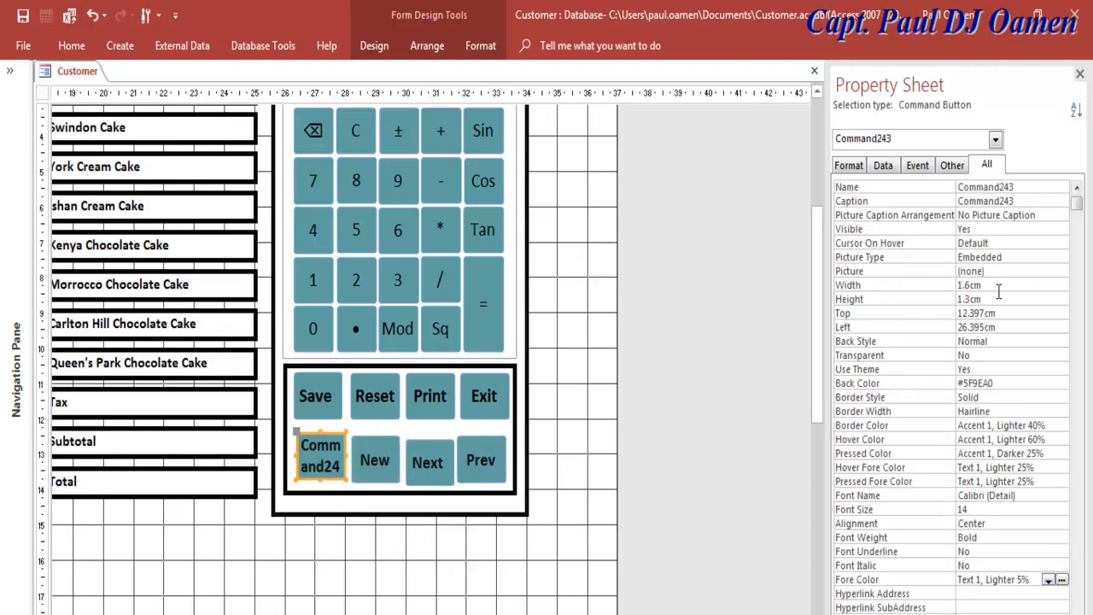
drag(1028, 190, 971, 195)
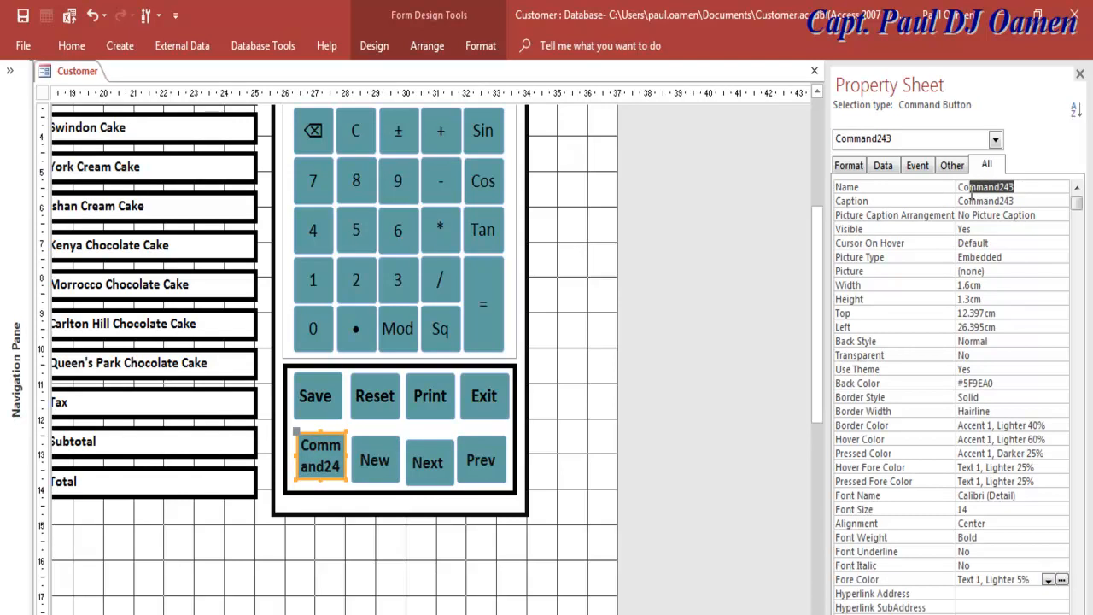
text(ST)
key(Return)
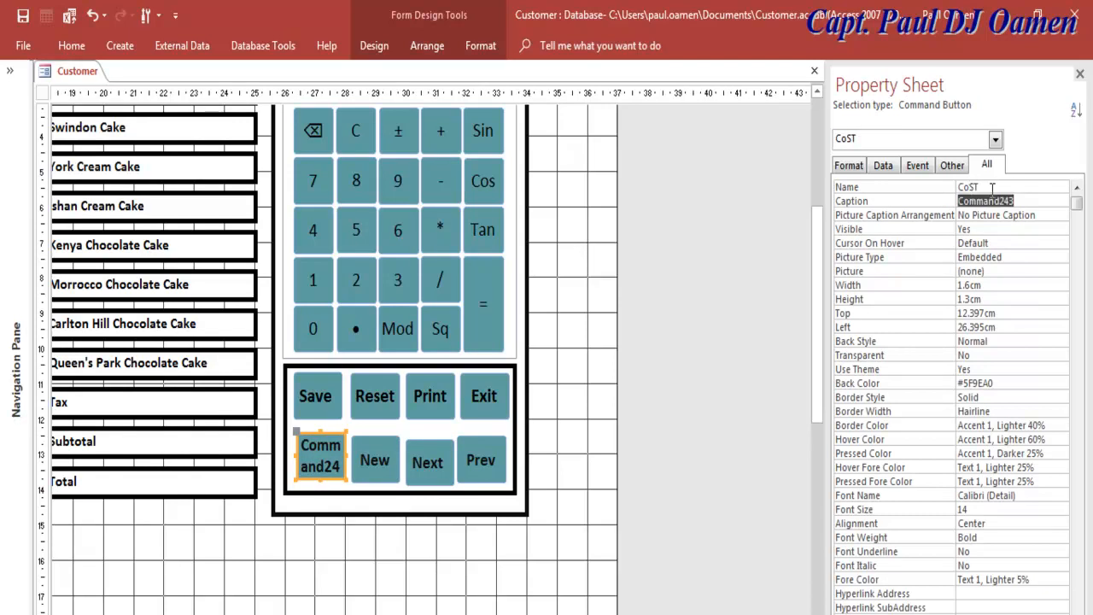
drag(1036, 201, 972, 200)
key(BackSpace)
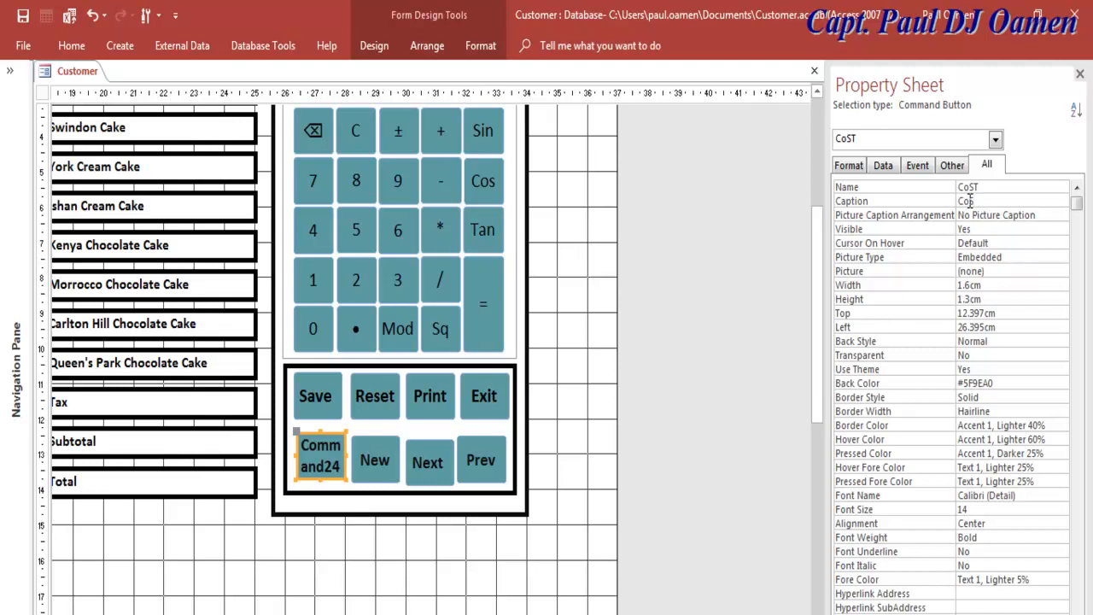
text(ST)
key(Up)
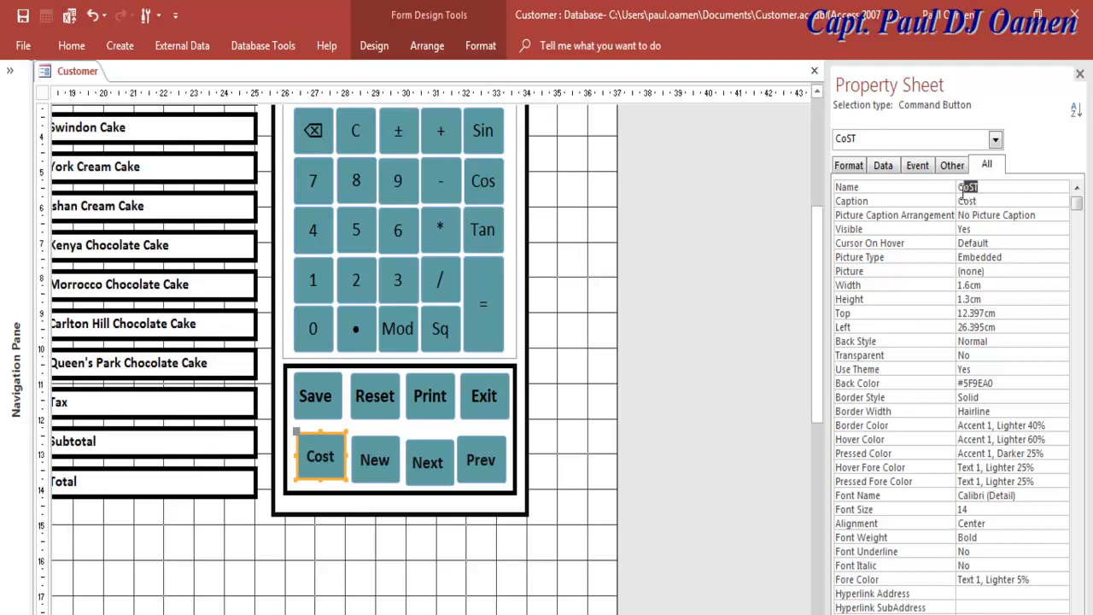
text(cmdCost)
key(Return)
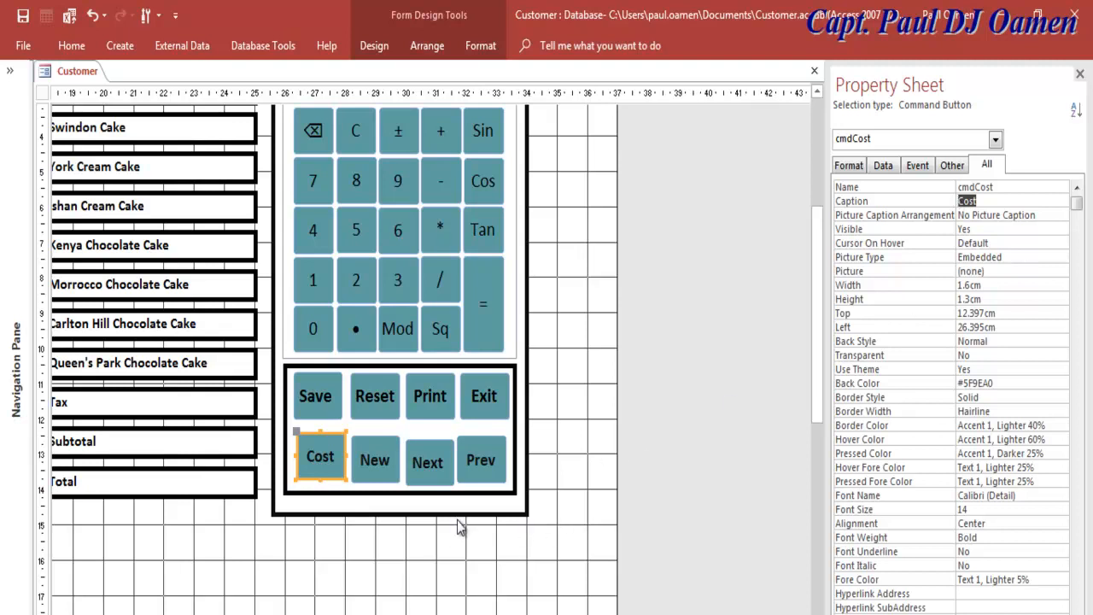
click(433, 453)
Step: Scroll down the Customer form to review the keypad and both teal button rows
click(380, 449)
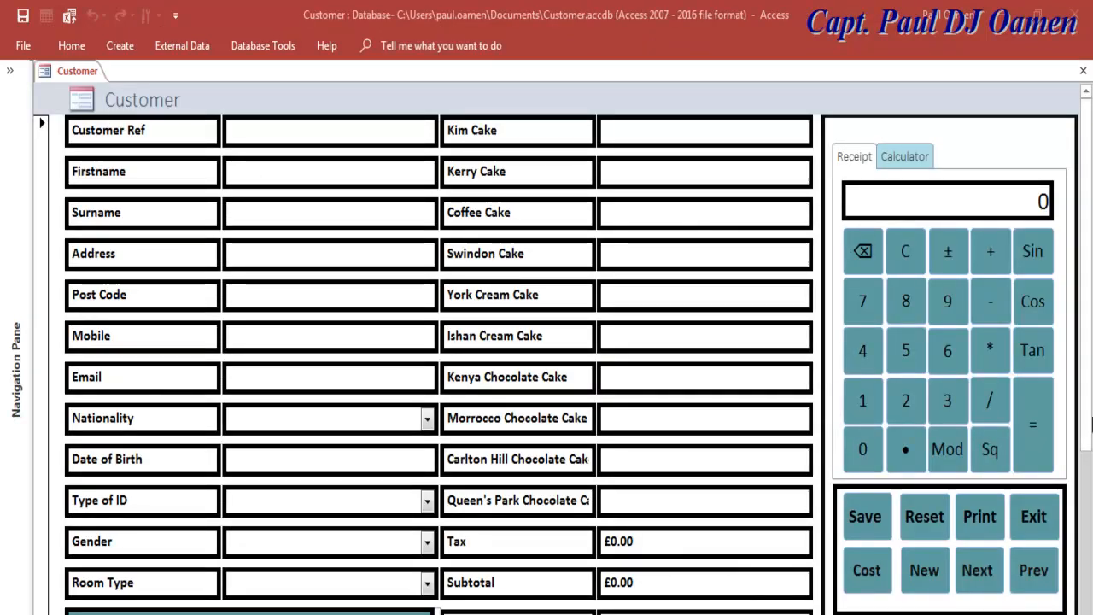
scroll(1088, 436, down, 1)
mouse_move(1088, 436)
mouse_down()
mouse_move(1088, 465)
mouse_move(1088, 425)
mouse_move(1089, 440)
mouse_up()
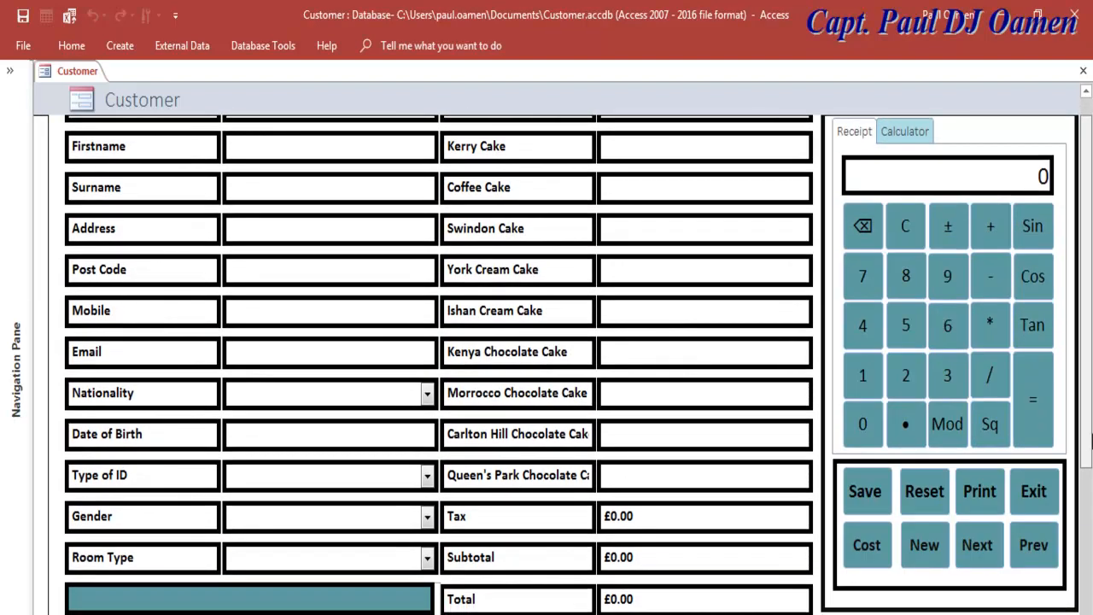